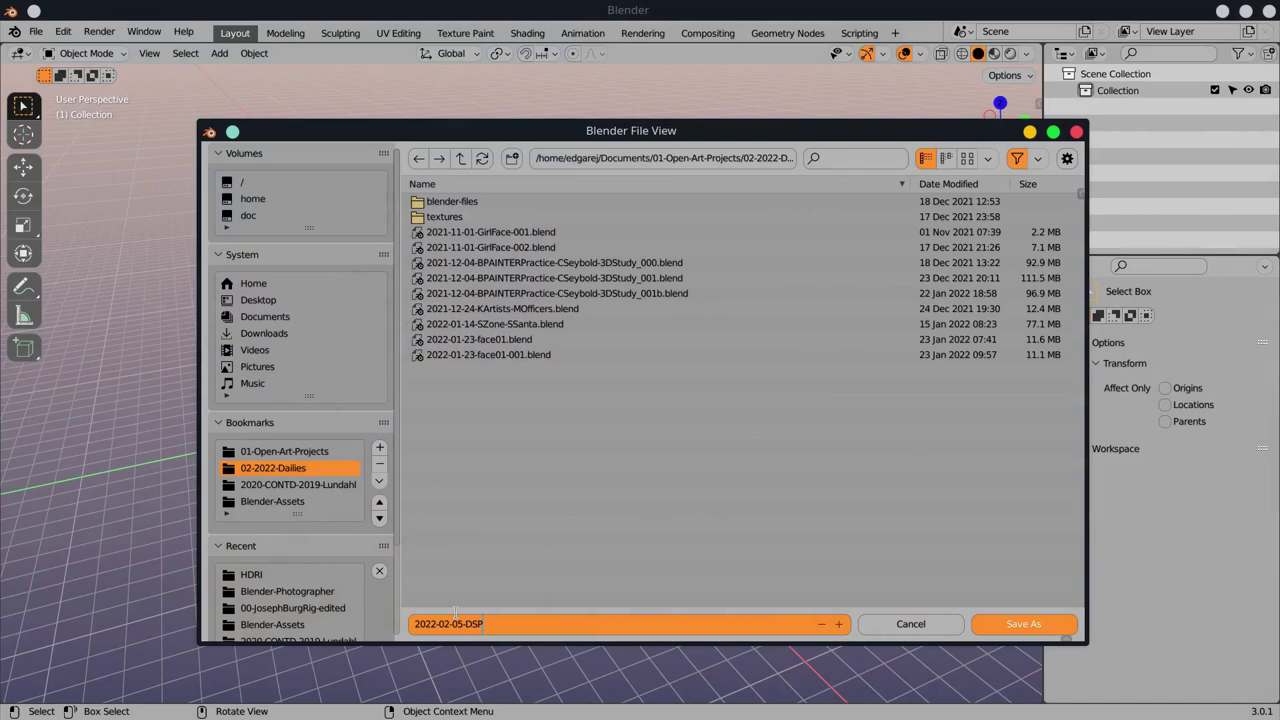
# Save the scene as 2022-02-05-DSP-BBeetle.blend and drop the Car02 blockout into the viewport
pyautogui.click(995, 628)
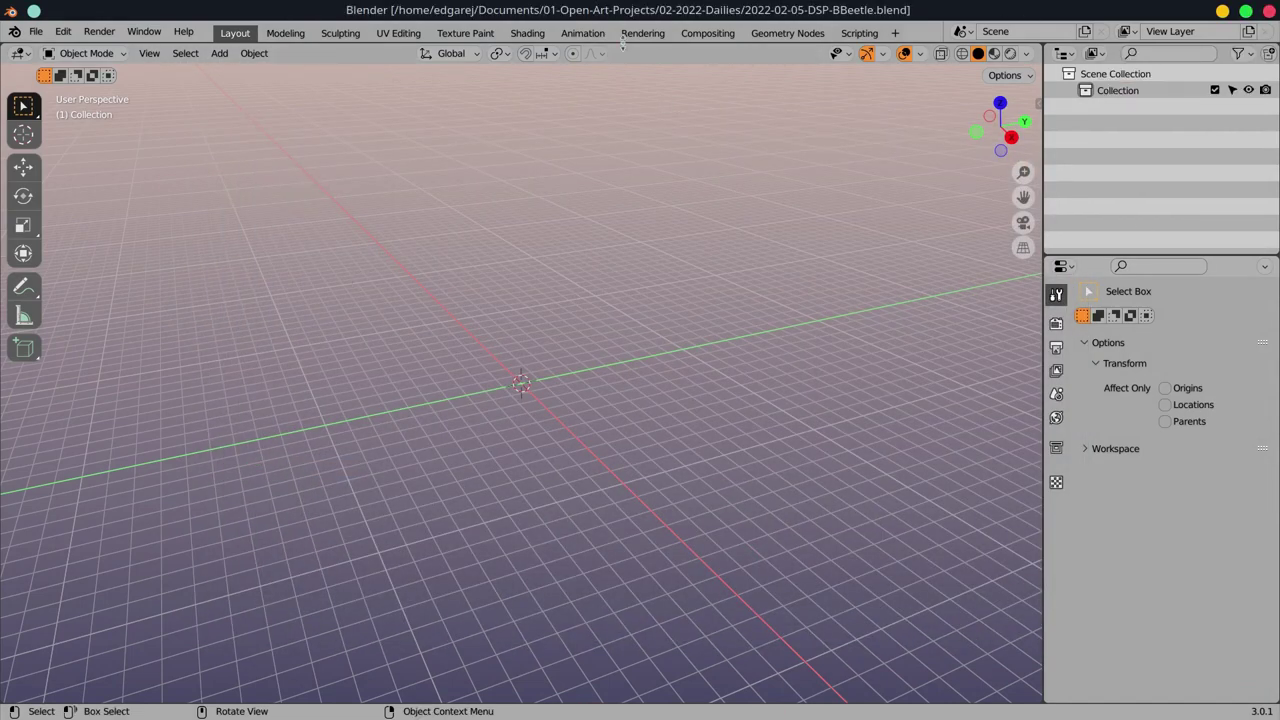
pyautogui.moveTo(332, 210); pyautogui.dragTo(700, 410)
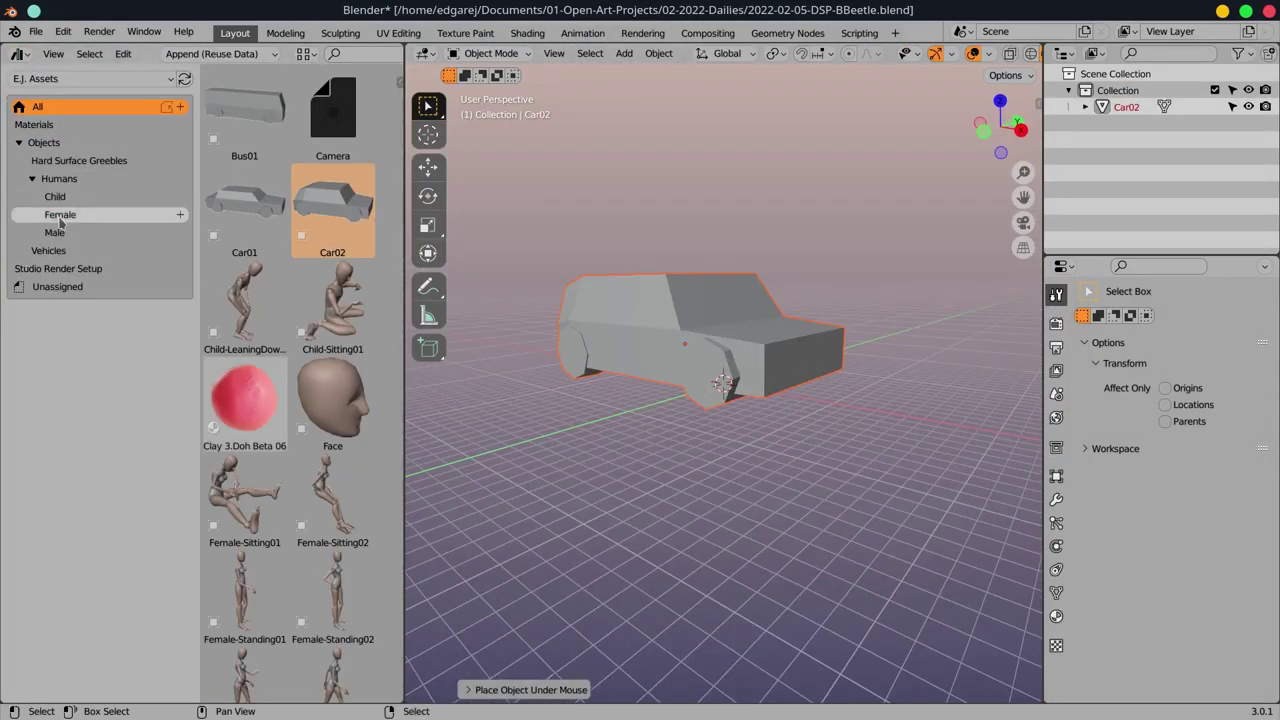
# Place the Female-Sitting02 figure beside the car and save the scene
pyautogui.click(60, 214)
pyautogui.moveTo(332, 110); pyautogui.dragTo(740, 390)
pyautogui.click(428, 167)
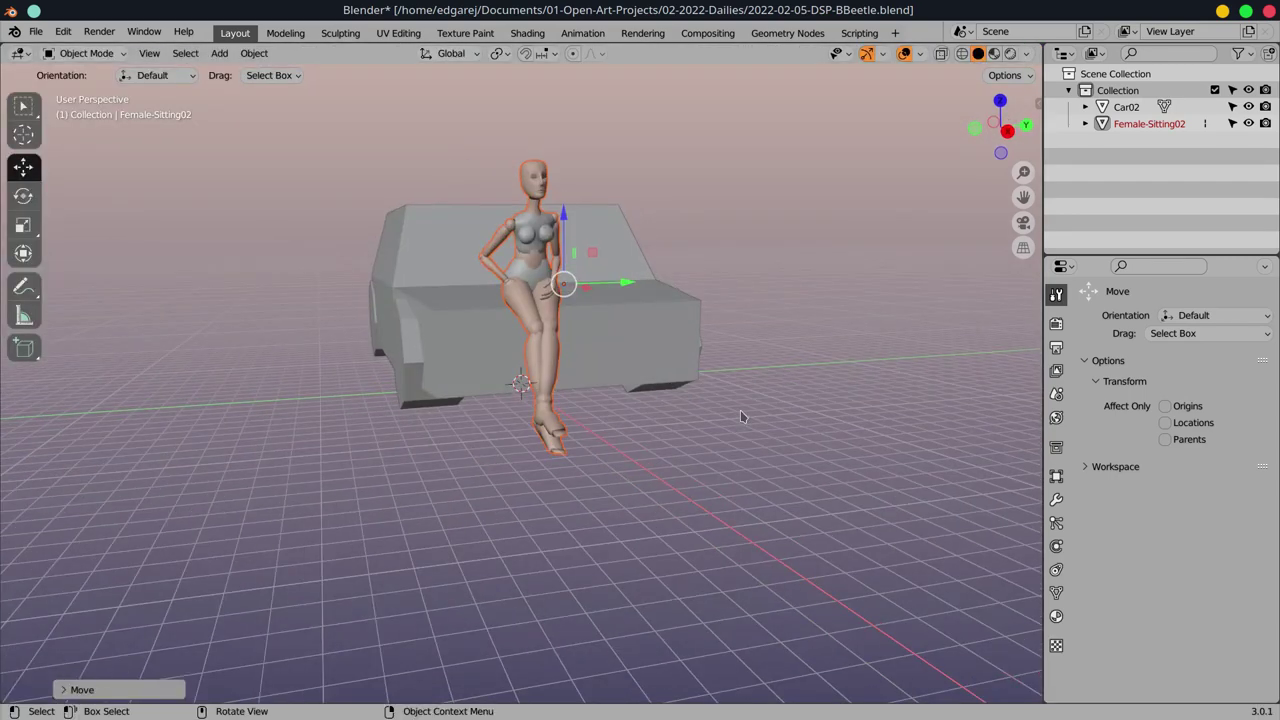
pyautogui.click(740, 400)
pyautogui.hotkey('ctrl', 's')
# Light the world with an outdoor road HDRI in Material Preview and rotate the environment
pyautogui.press('n')
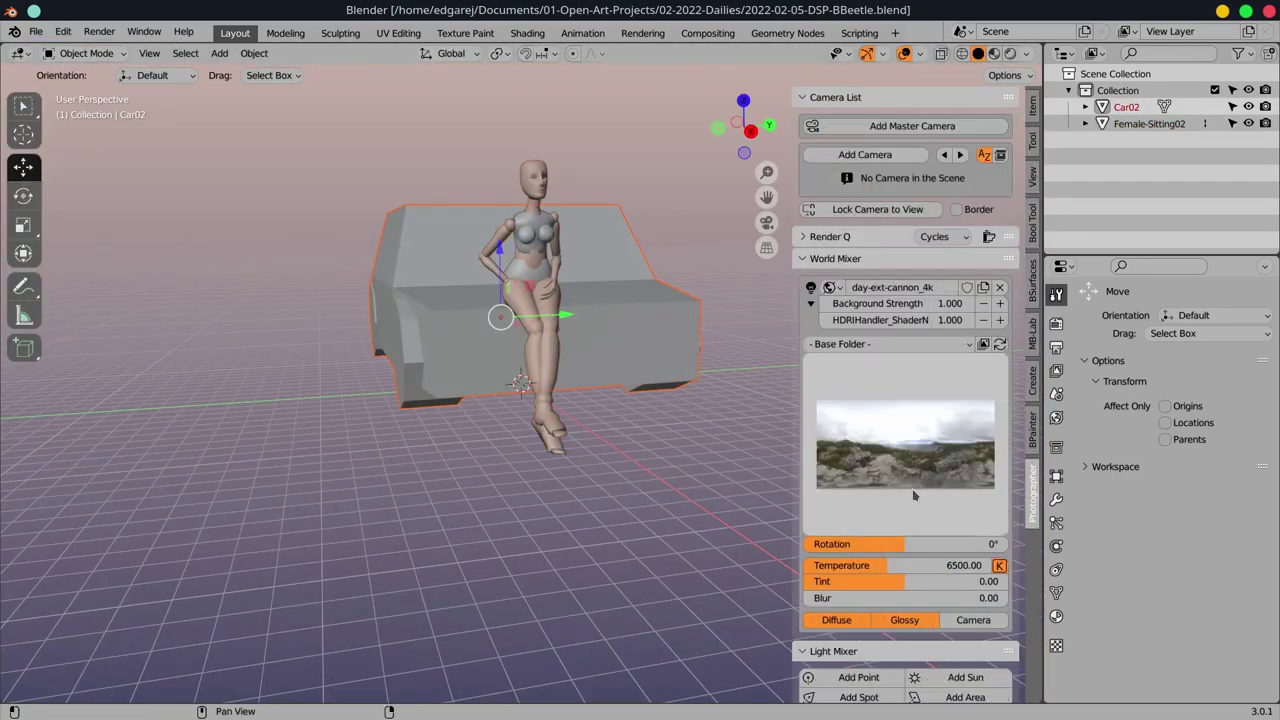
pyautogui.click(913, 494)
pyautogui.click(604, 194)
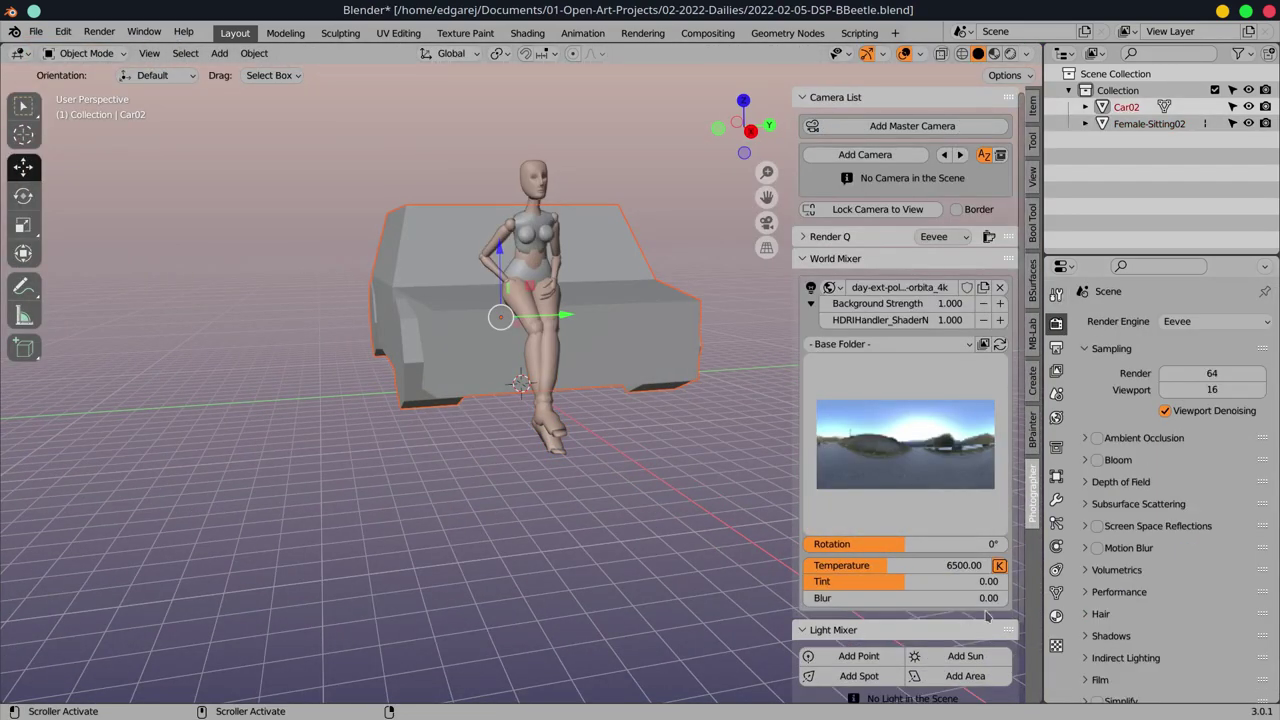
pyautogui.press('z')
pyautogui.press('2')
pyautogui.moveTo(905, 544); pyautogui.dragTo(930, 548)
# Switch to Rendered shading with Cycles and add a camera
pyautogui.click(1010, 53)
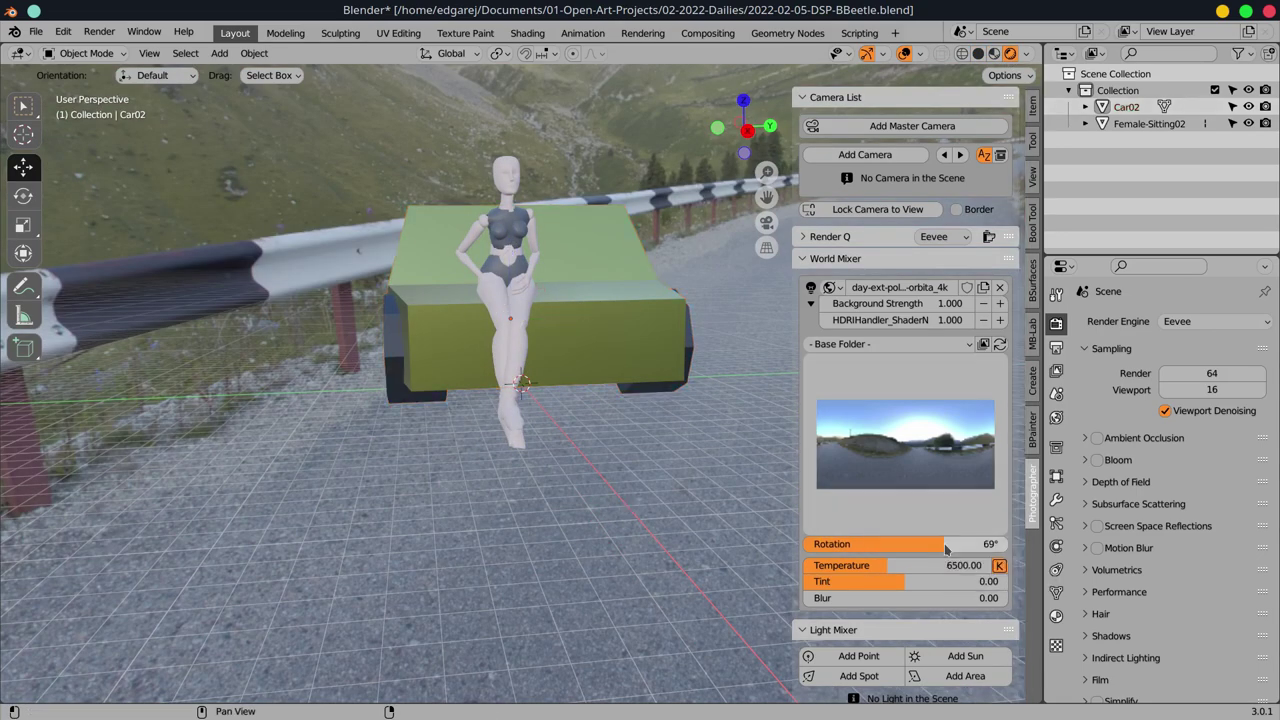
pyautogui.hotkey('ctrl', 'z')
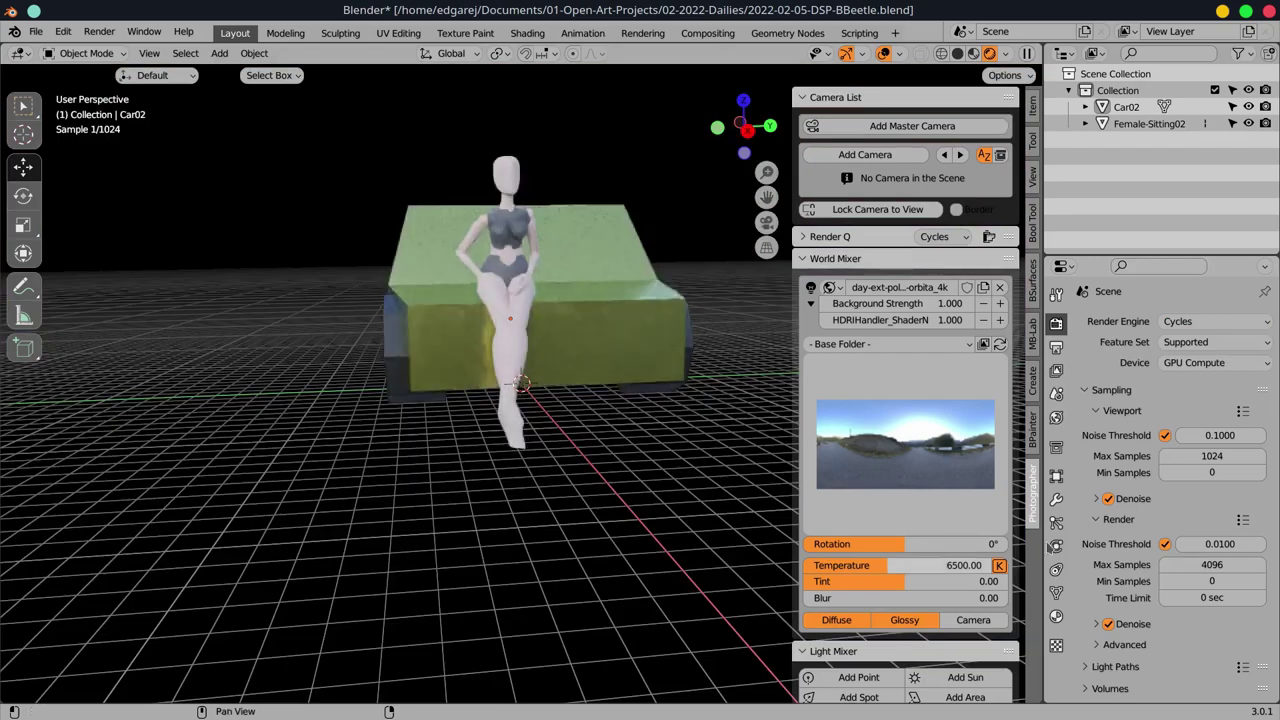
pyautogui.click(865, 154)
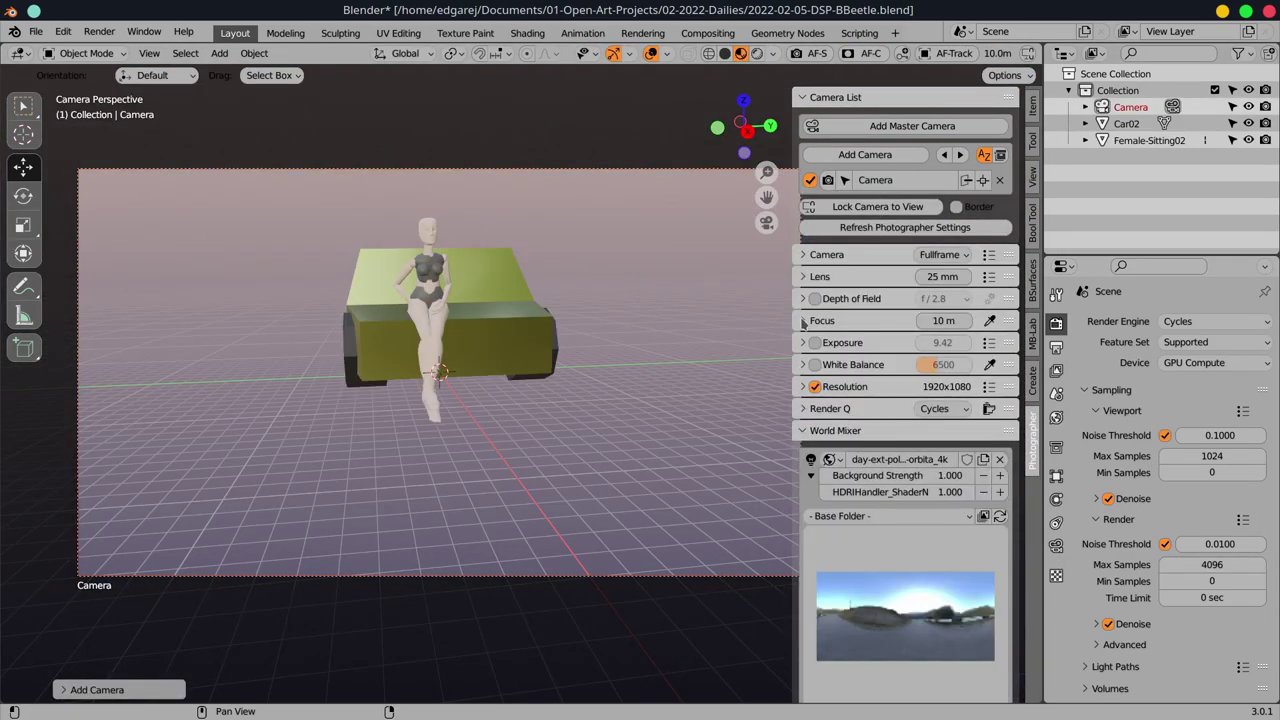
# Give the camera a 23 mm lens and a 4:3 portrait resolution
pyautogui.click(820, 276)
pyautogui.moveTo(940, 277); pyautogui.dragTo(884, 285)
pyautogui.click(820, 276)
pyautogui.click(845, 386)
pyautogui.click(950, 411)
pyautogui.click(945, 500)
pyautogui.doubleClick(951, 430)
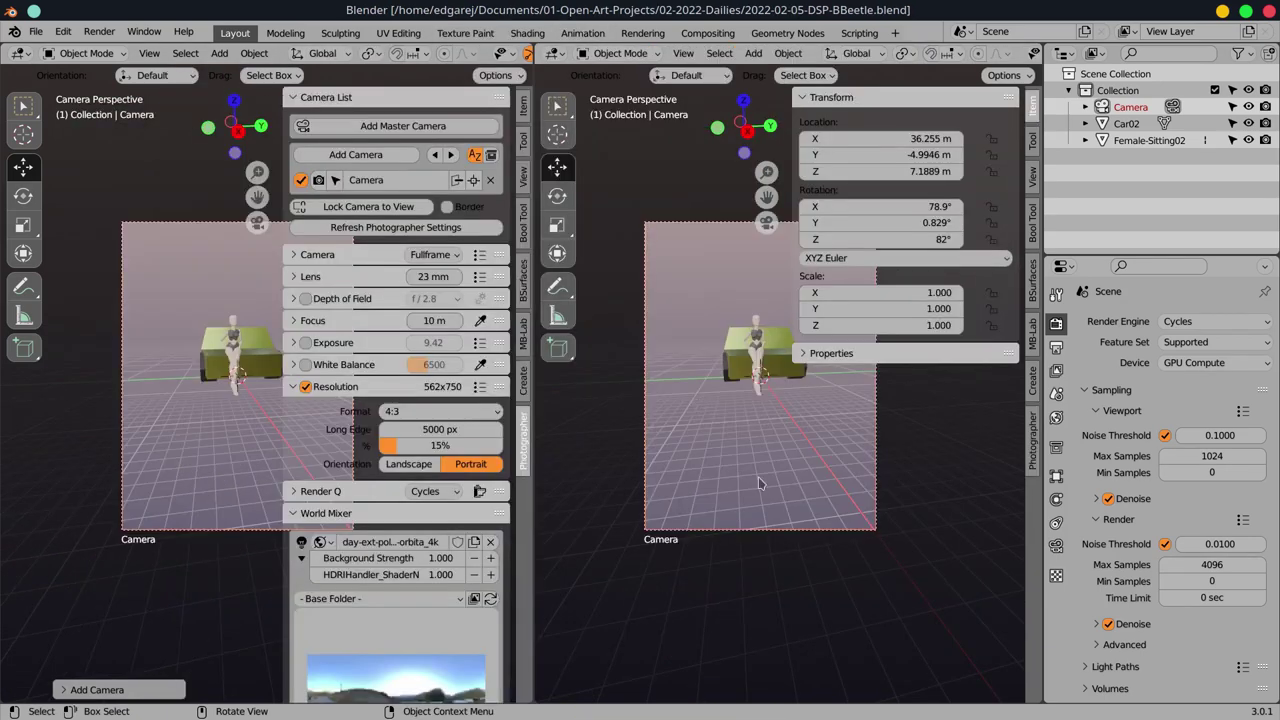
# Split the viewport into two side-by-side views and rotate Car02 to a new angle
pyautogui.moveTo(826, 450); pyautogui.dragTo(620, 447)
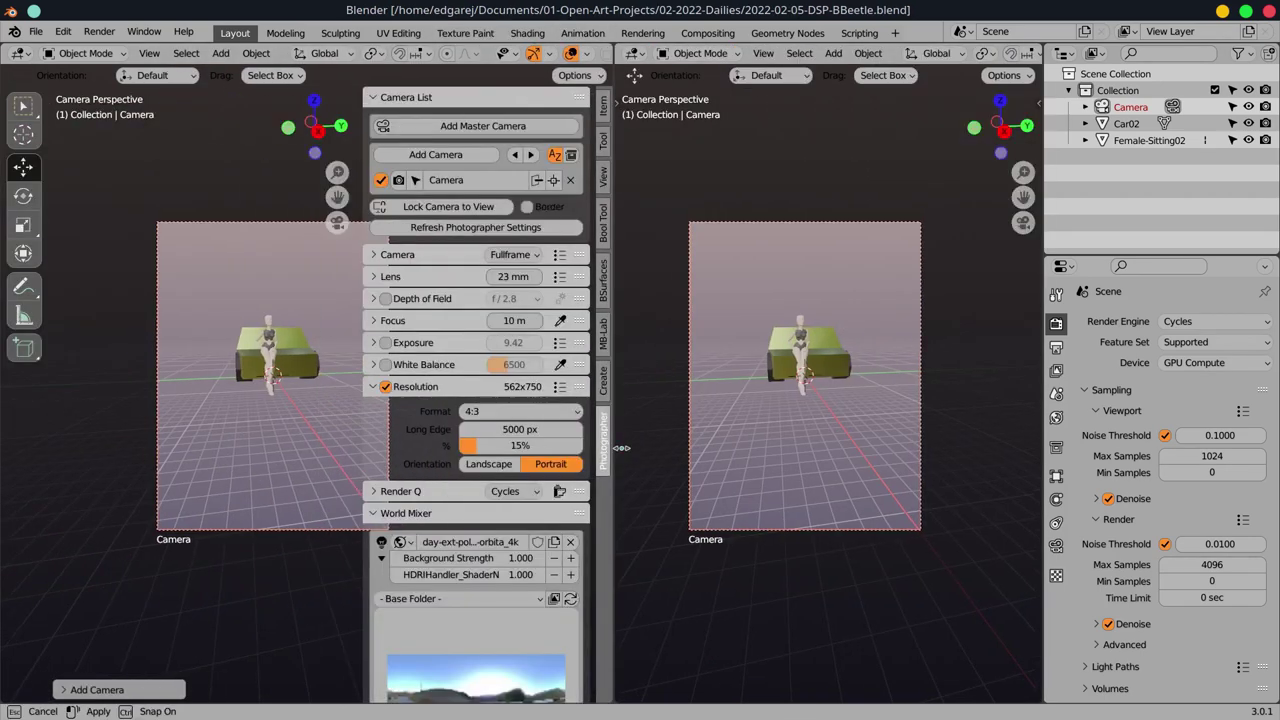
pyautogui.click(620, 447)
pyautogui.click(23, 195)
pyautogui.click(110, 340)
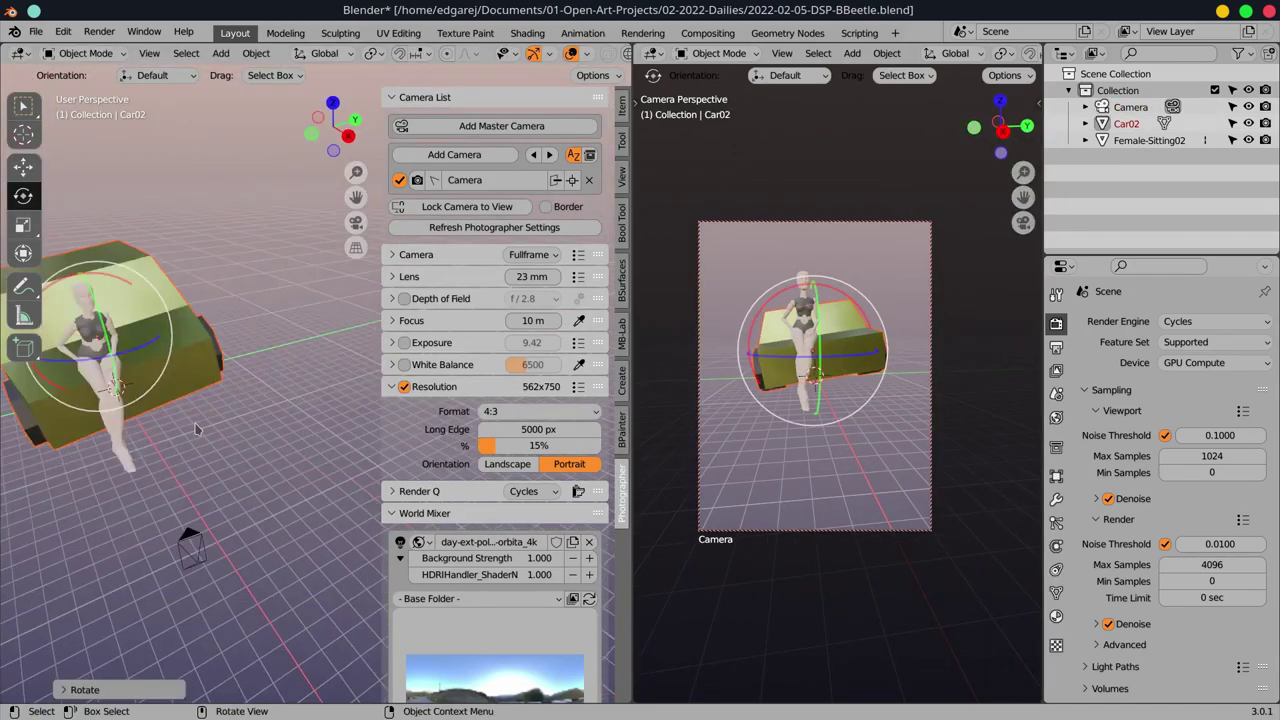
pyautogui.moveTo(196, 429); pyautogui.dragTo(150, 400)
# Move the Female-Sitting02 figure onto the front of the car
pyautogui.click(229, 300)
pyautogui.click(23, 167)
pyautogui.moveTo(215, 357); pyautogui.dragTo(189, 407)
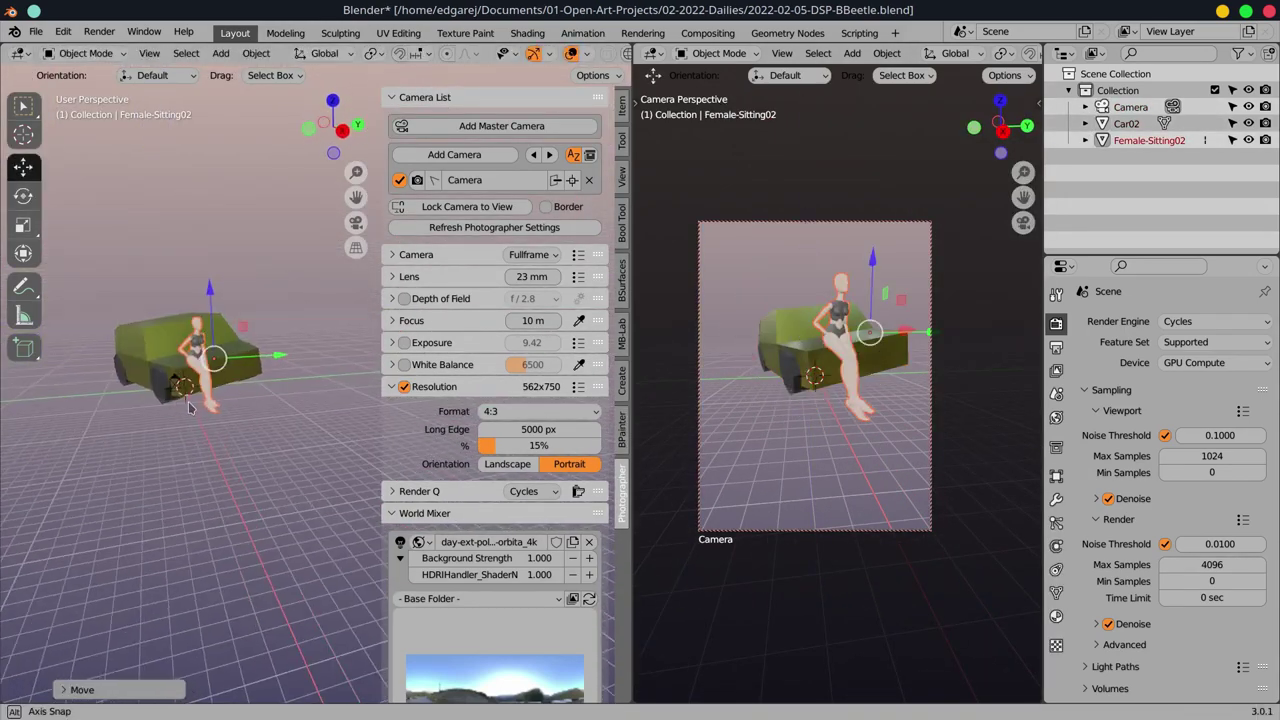
pyautogui.click(189, 407)
pyautogui.click(23, 195)
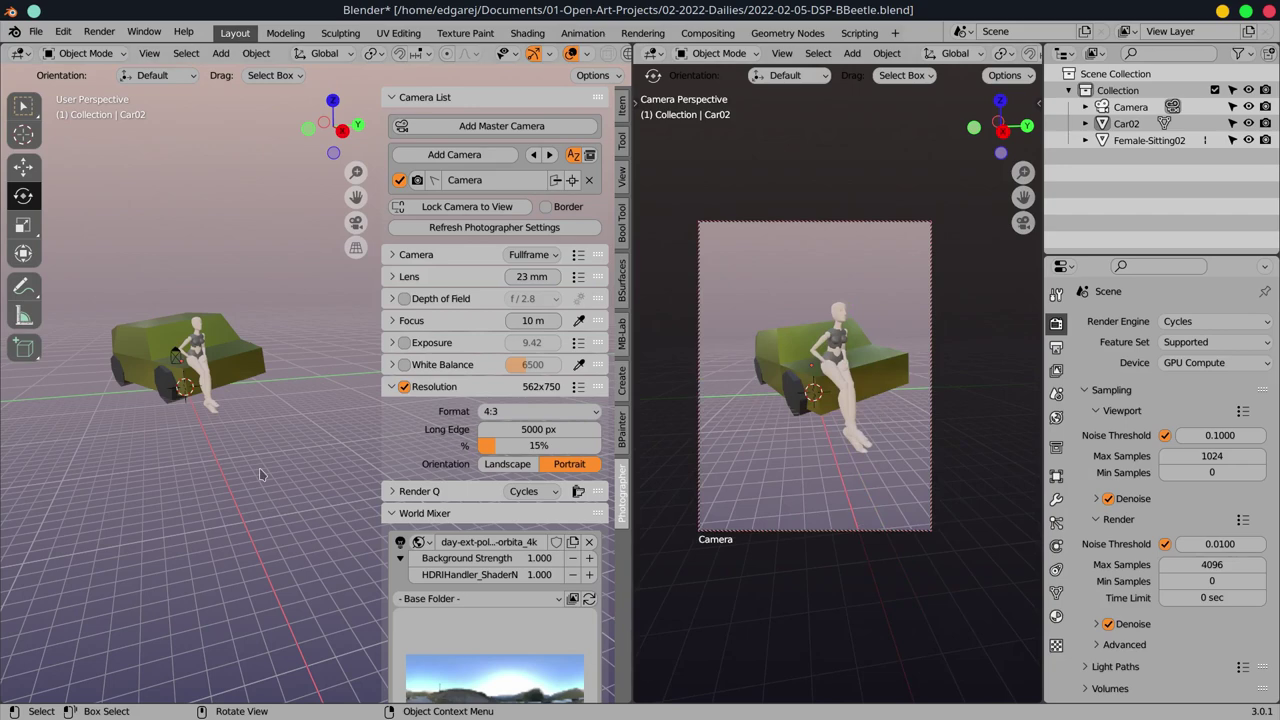
pyautogui.press('n')
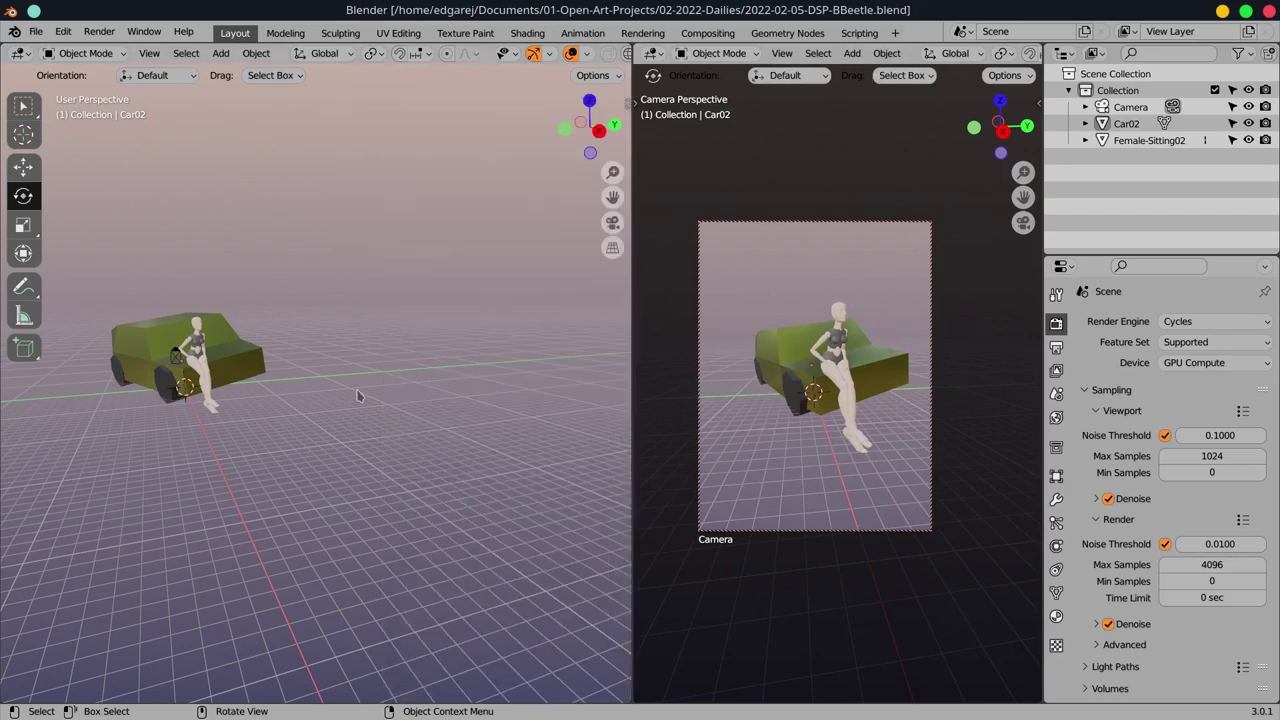
pyautogui.scroll(-2, 259, 474)
# Add an isolated cylinder and stretch it into a tall leg segment
pyautogui.hotkey('shift', 'a')
pyautogui.press('KP_Divide')
pyautogui.click(23, 225)
pyautogui.hotkey('shift', 'd')
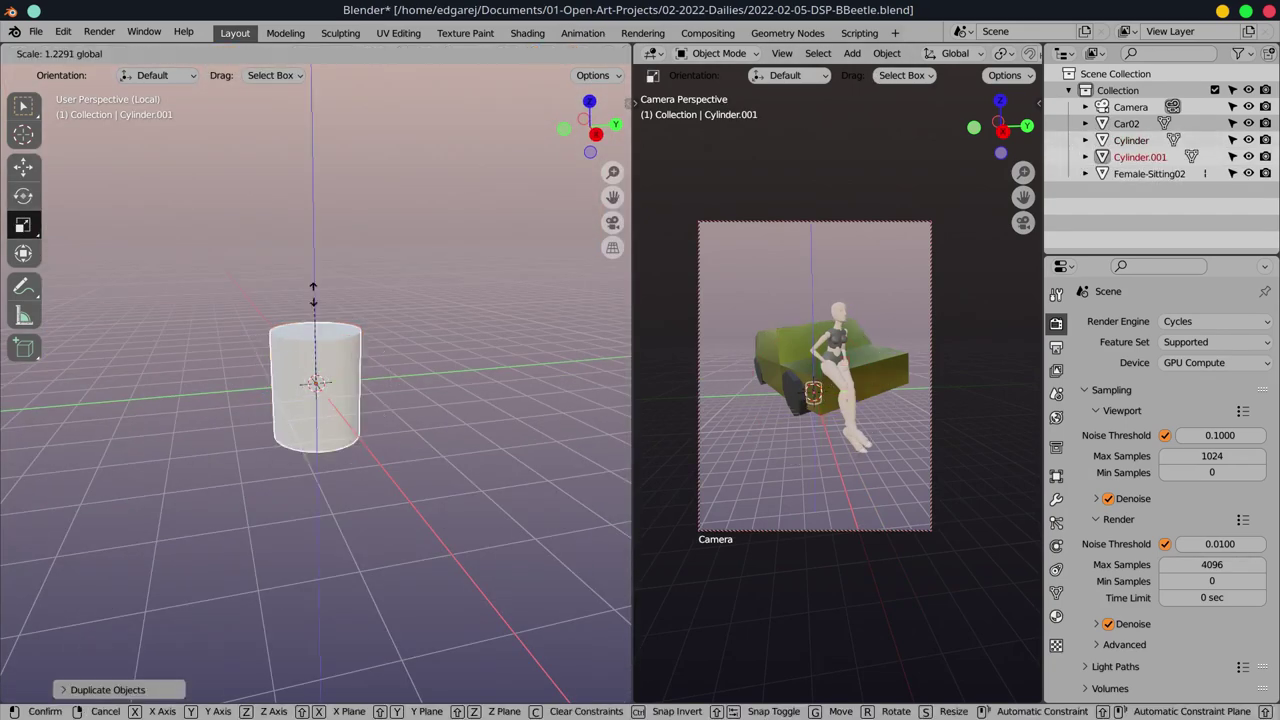
pyautogui.click(23, 195)
pyautogui.moveTo(300, 330); pyautogui.dragTo(236, 388)
pyautogui.hotkey('ctrl', 'z')
pyautogui.hotkey('ctrl', 'z')
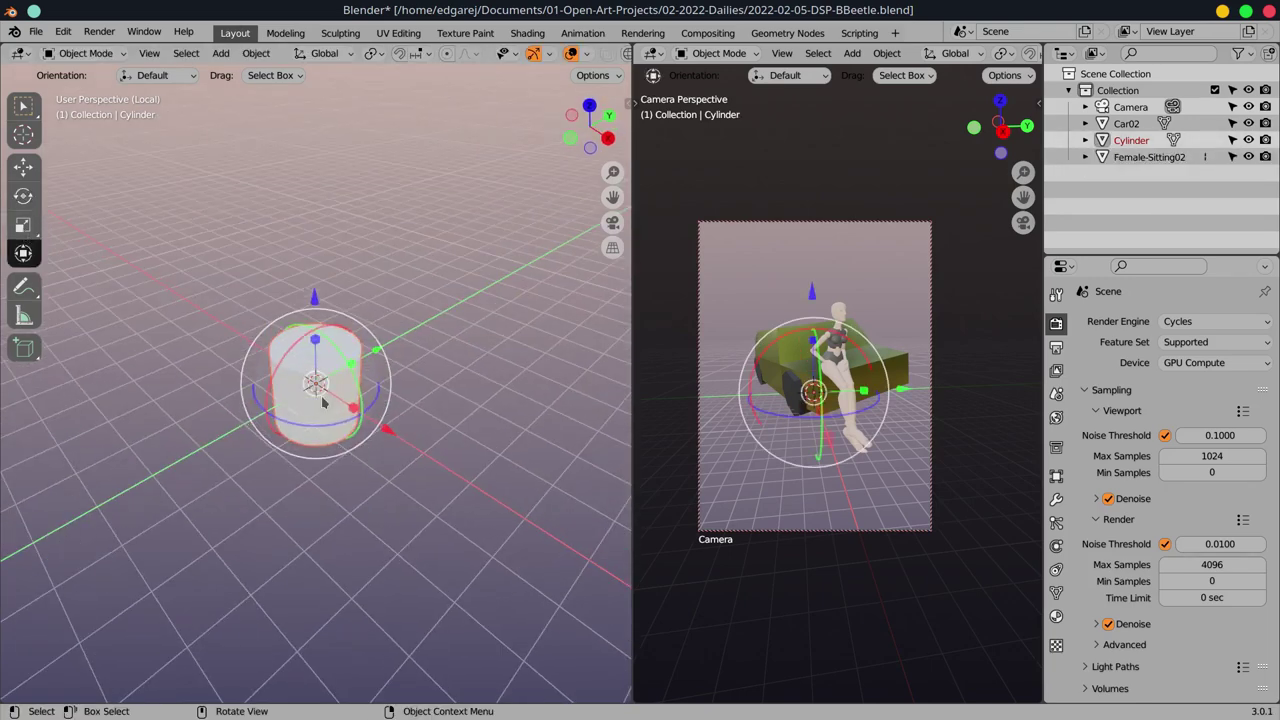
pyautogui.moveTo(328, 392)
pyautogui.mouseDown()
pyautogui.moveTo(330, 300)
pyautogui.moveTo(330, 340)
pyautogui.mouseUp()
# Duplicate the leg segment and rotate the copy upright to form a jointed leg
pyautogui.hotkey('shift', 'd')
pyautogui.click(23, 195)
pyautogui.click(316, 410)
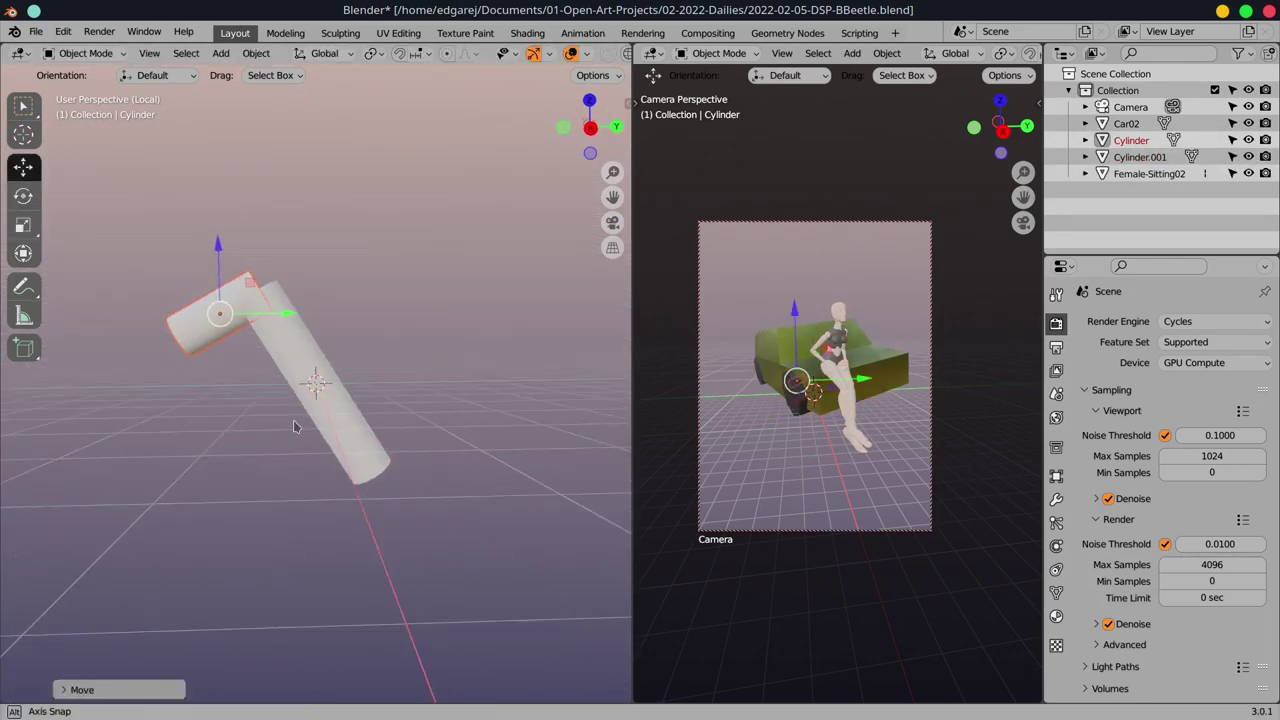
pyautogui.press('Escape')
pyautogui.hotkey('shift', 'space')
pyautogui.press('s')
pyautogui.click(23, 166)
pyautogui.hotkey('shift', 'd')
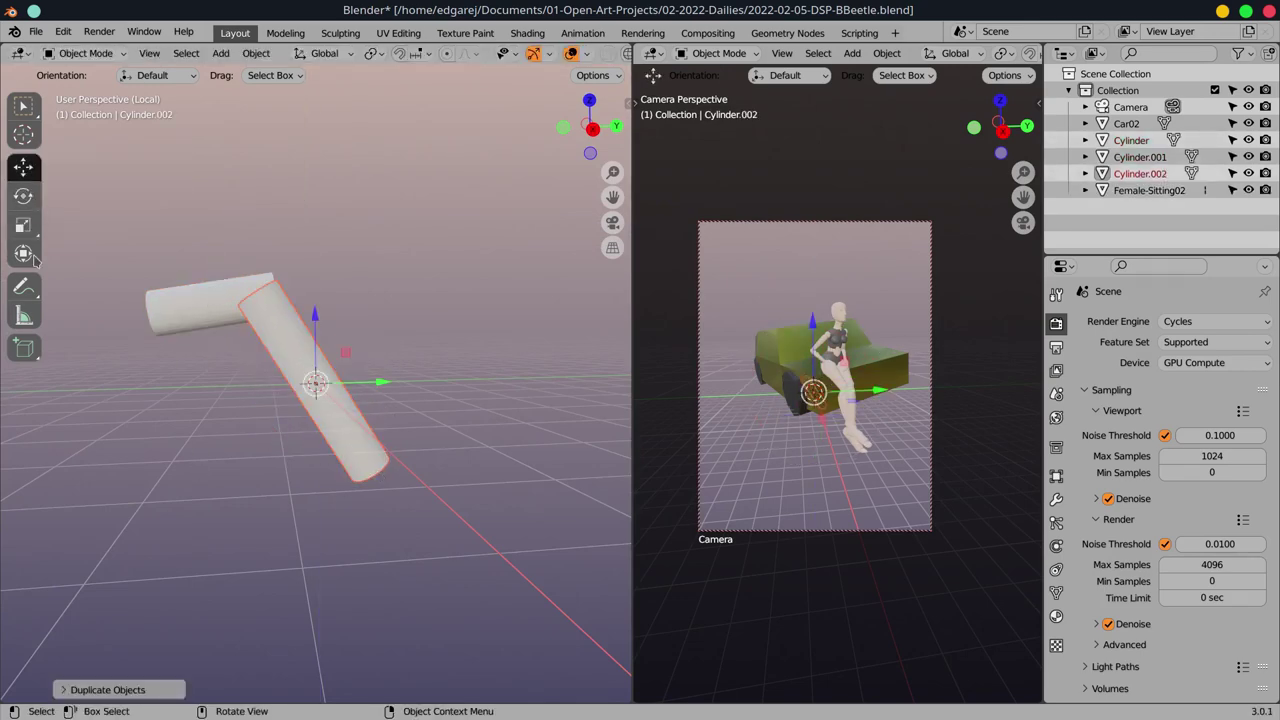
pyautogui.press('r')
pyautogui.click(400, 366)
pyautogui.moveTo(330, 518); pyautogui.dragTo(204, 359)
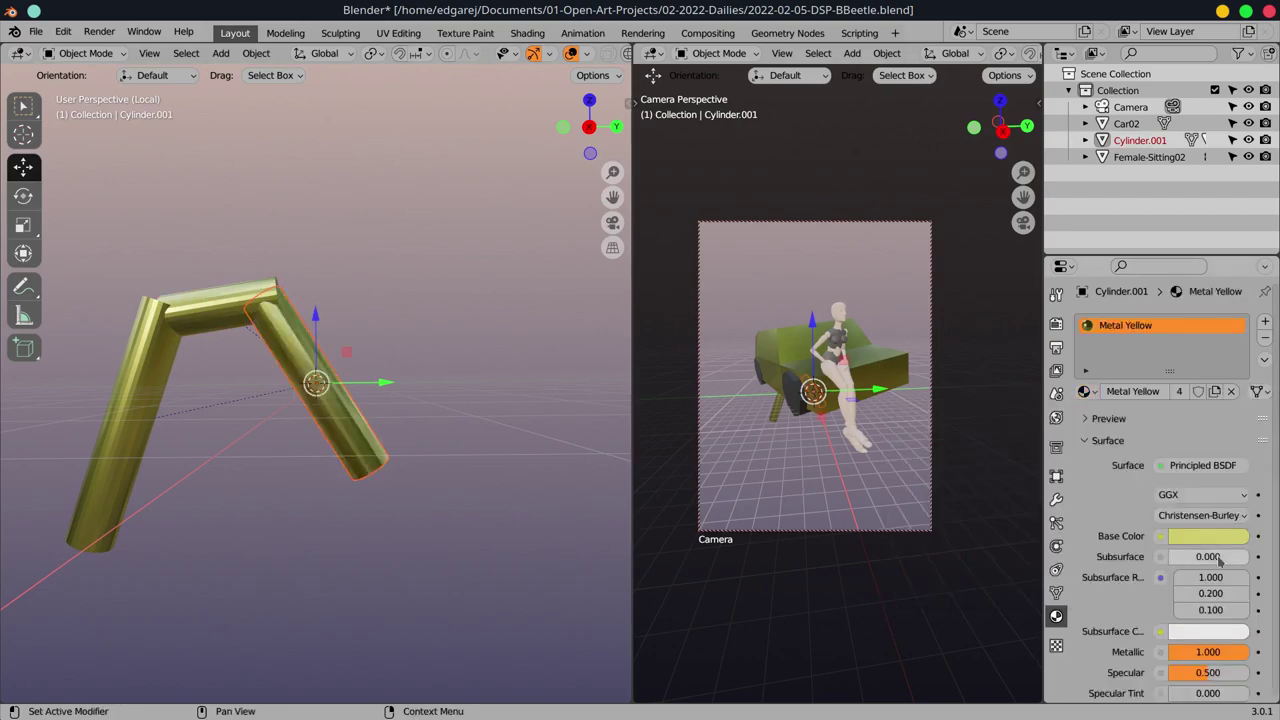
# Recolour the leg from yellow to blue, restore the full scene and save
pyautogui.click(1208, 536)
pyautogui.press('KP_Divide')
pyautogui.press('s')
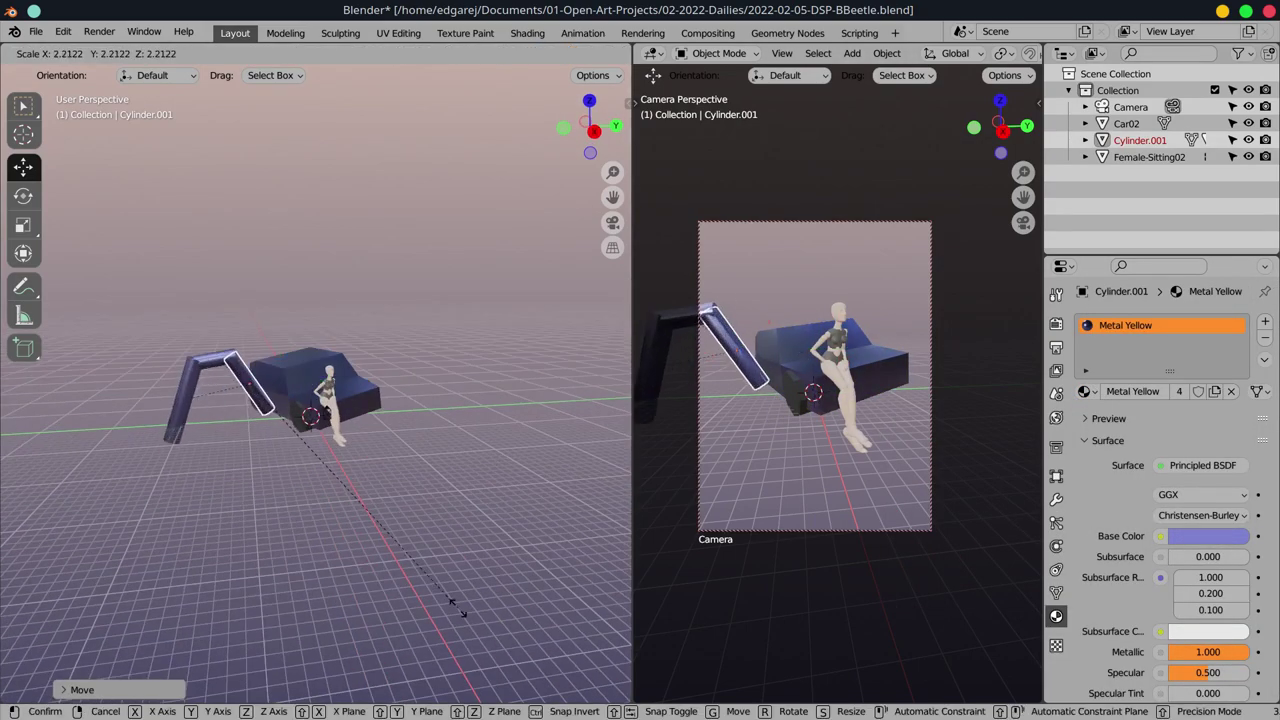
pyautogui.press('Escape')
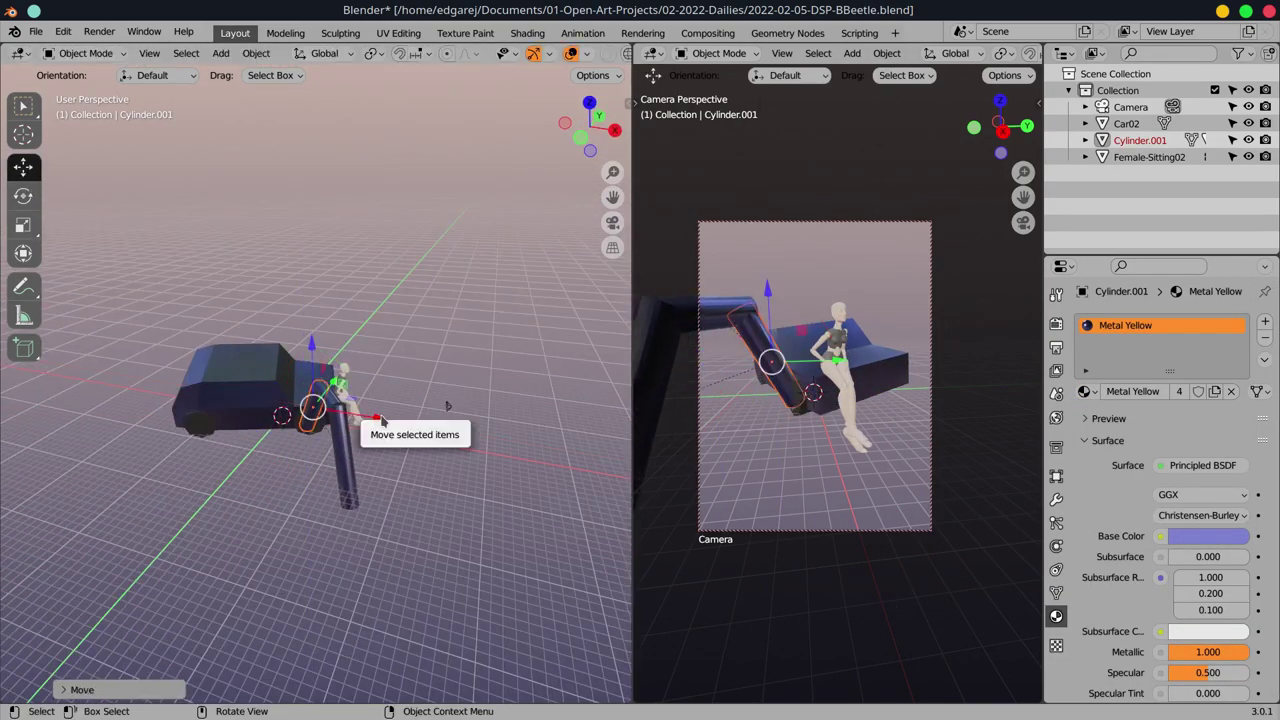
pyautogui.hotkey('ctrl', 's')
# Duplicate the leg, rotate it and slide it along the car's Y axis
pyautogui.hotkey('shift', 'd')
pyautogui.click(443, 415)
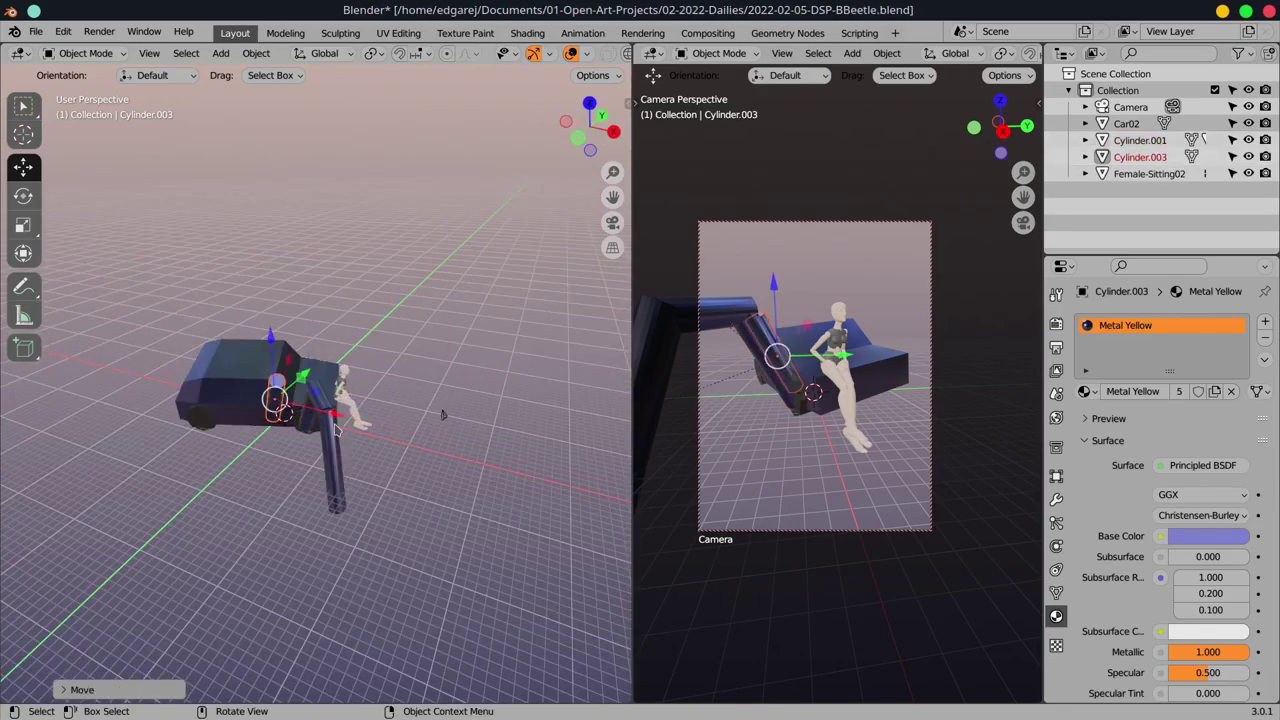
pyautogui.press('r')
pyautogui.click(445, 400)
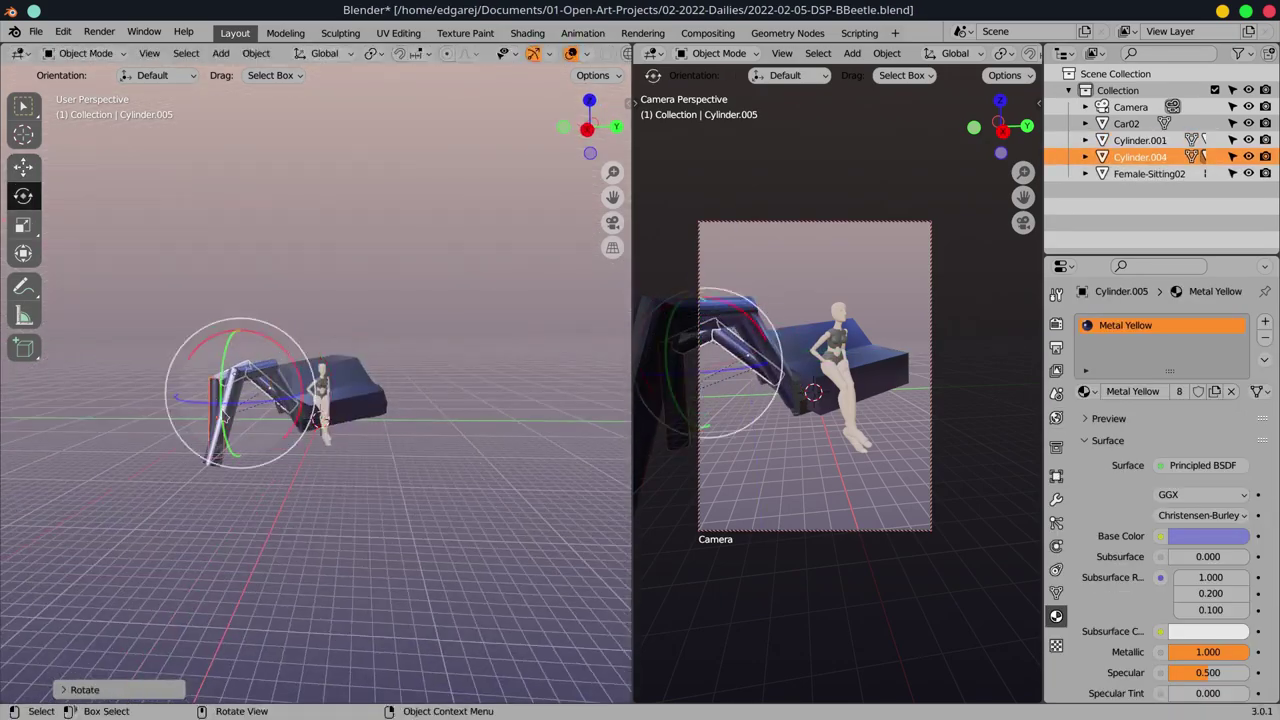
pyautogui.press('g')
pyautogui.press('y')
pyautogui.click(447, 383)
# Add two more rotated leg copies positioned along the car
pyautogui.hotkey('shift', 'd')
pyautogui.hotkey('shift', 'space')
pyautogui.press('r')
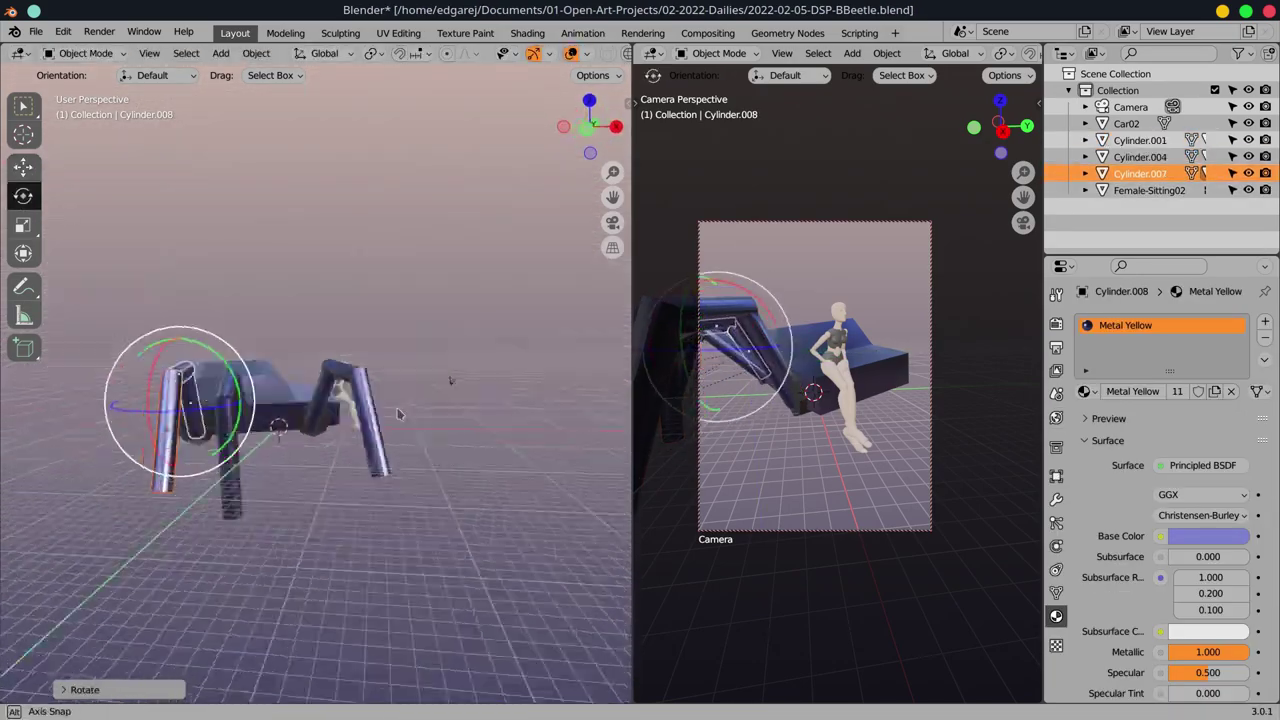
pyautogui.hotkey('shift', 'd')
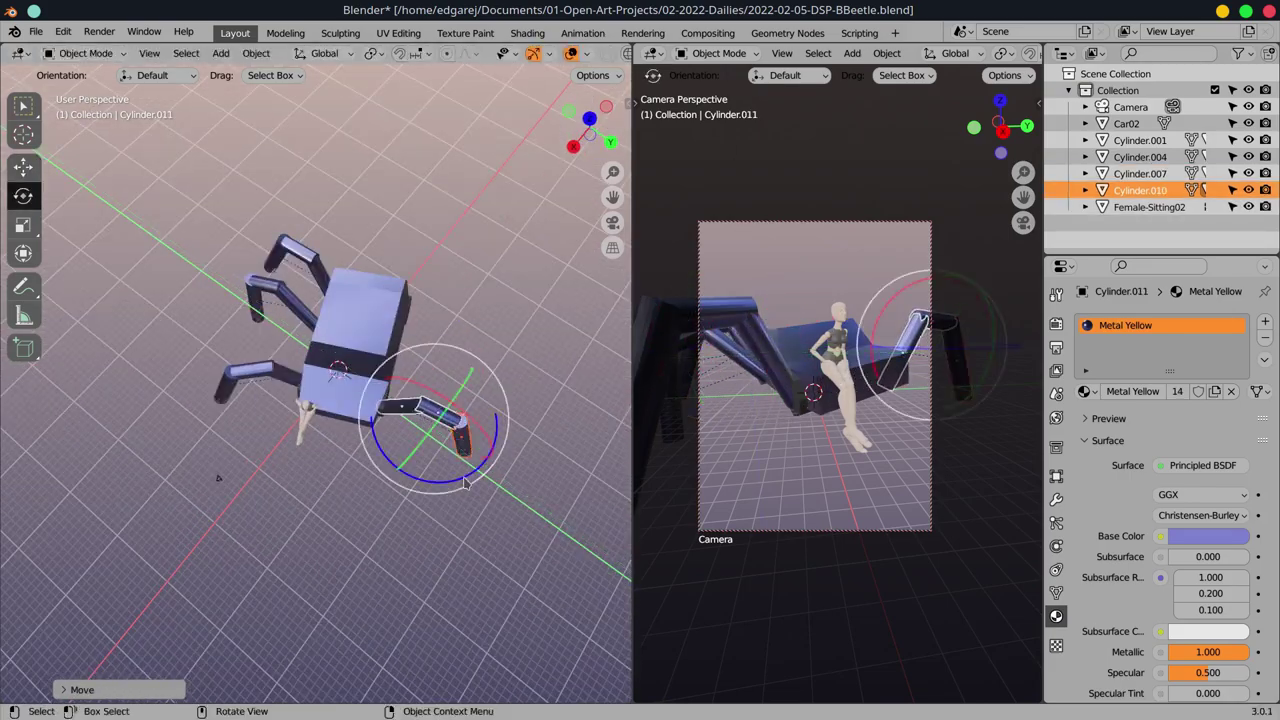
pyautogui.click(445, 500)
# Duplicate another leg and swing it outward, then undo that rotation
pyautogui.hotkey('shift', 'd')
pyautogui.hotkey('shift', 'space')
pyautogui.press('r')
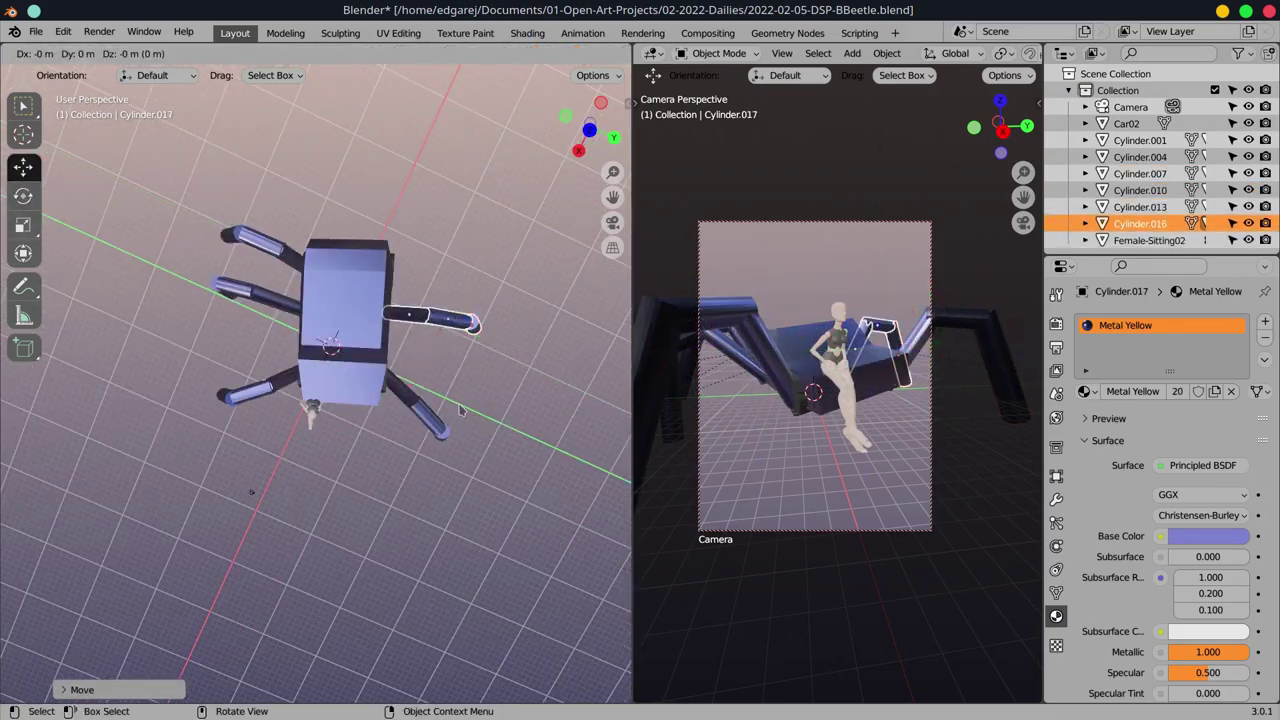
pyautogui.moveTo(470, 230); pyautogui.dragTo(430, 218)
pyautogui.click(430, 218)
pyautogui.hotkey('shift', 'space')
pyautogui.press('g')
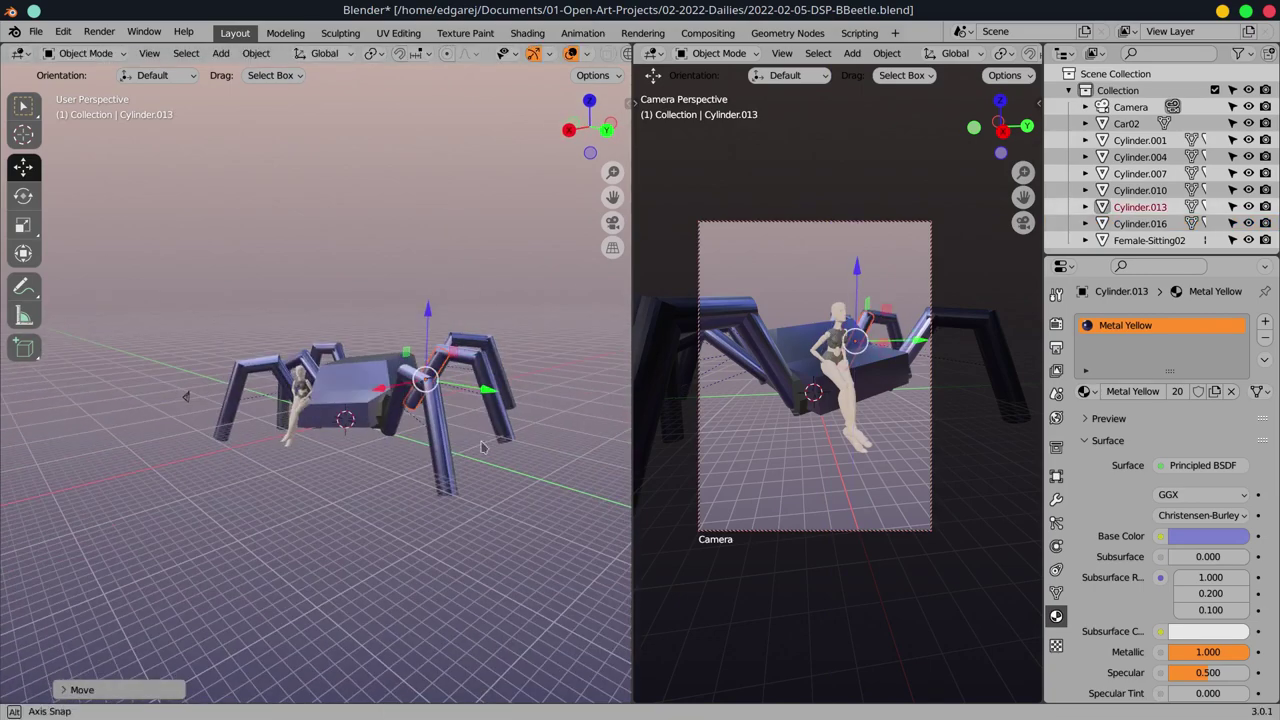
pyautogui.hotkey('ctrl', 'z')
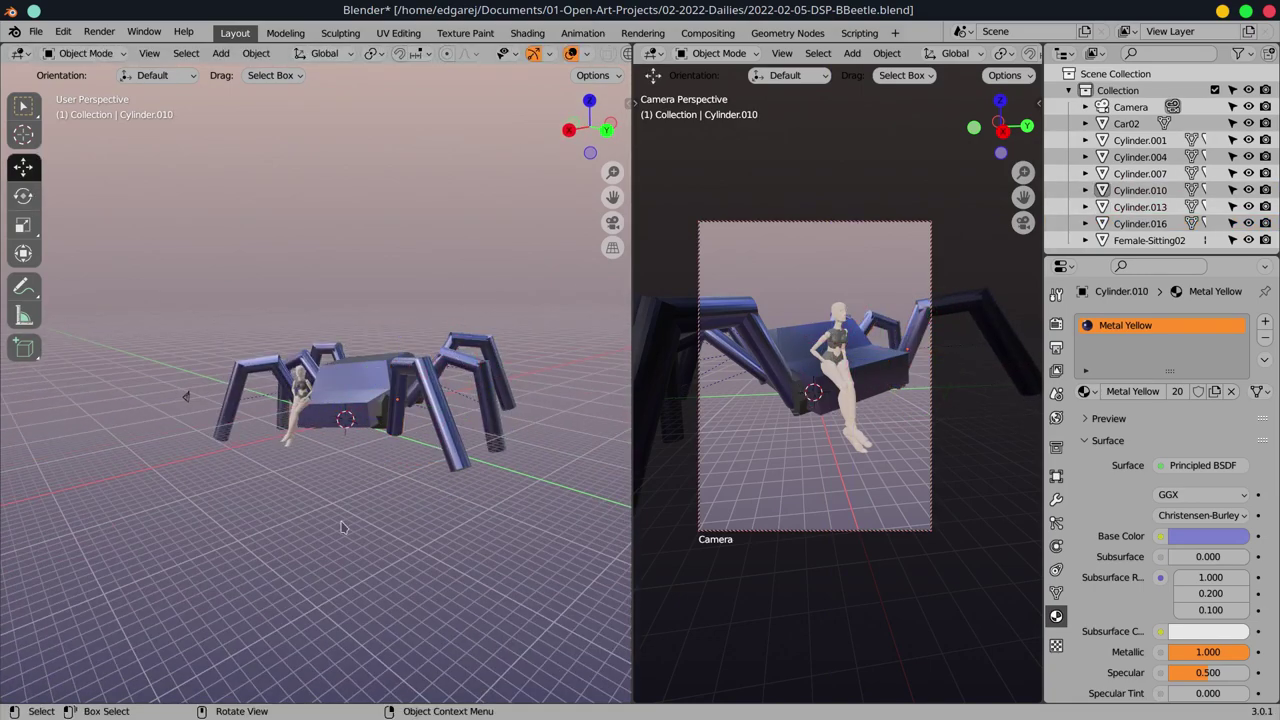
# Rotate part of the female figure's mesh in Edit Mode
pyautogui.click(298, 395)
pyautogui.press('Tab')
pyautogui.hotkey('shift', 'space')
pyautogui.press('r')
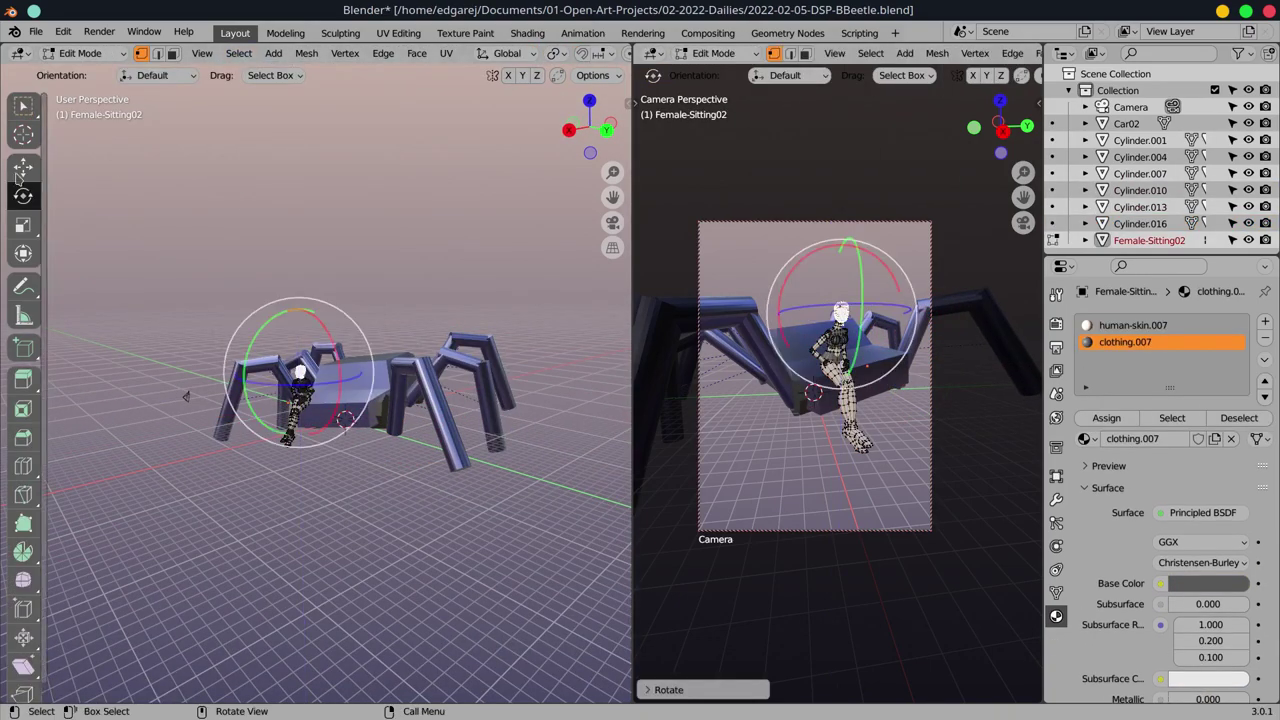
pyautogui.press('Tab')
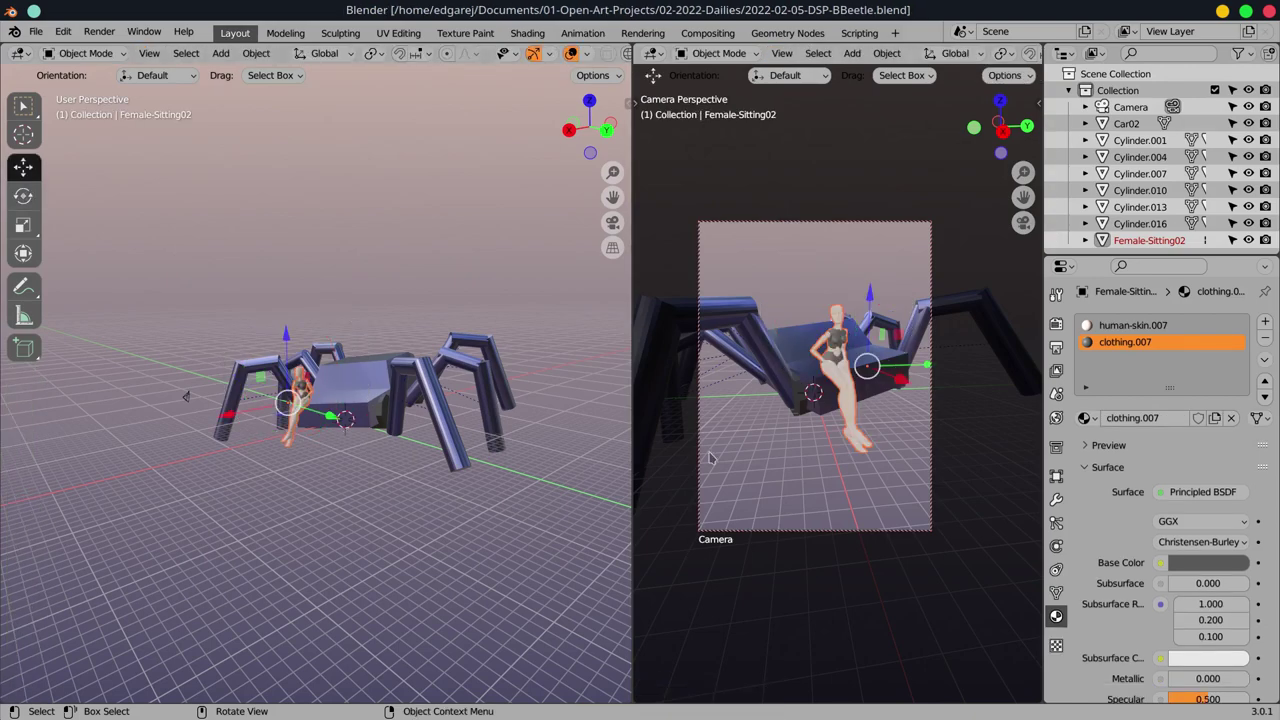
# Select two legs and rotate them together
pyautogui.click(460, 470)
pyautogui.keyDown('shift'); pyautogui.click(400, 500); pyautogui.keyUp('shift')
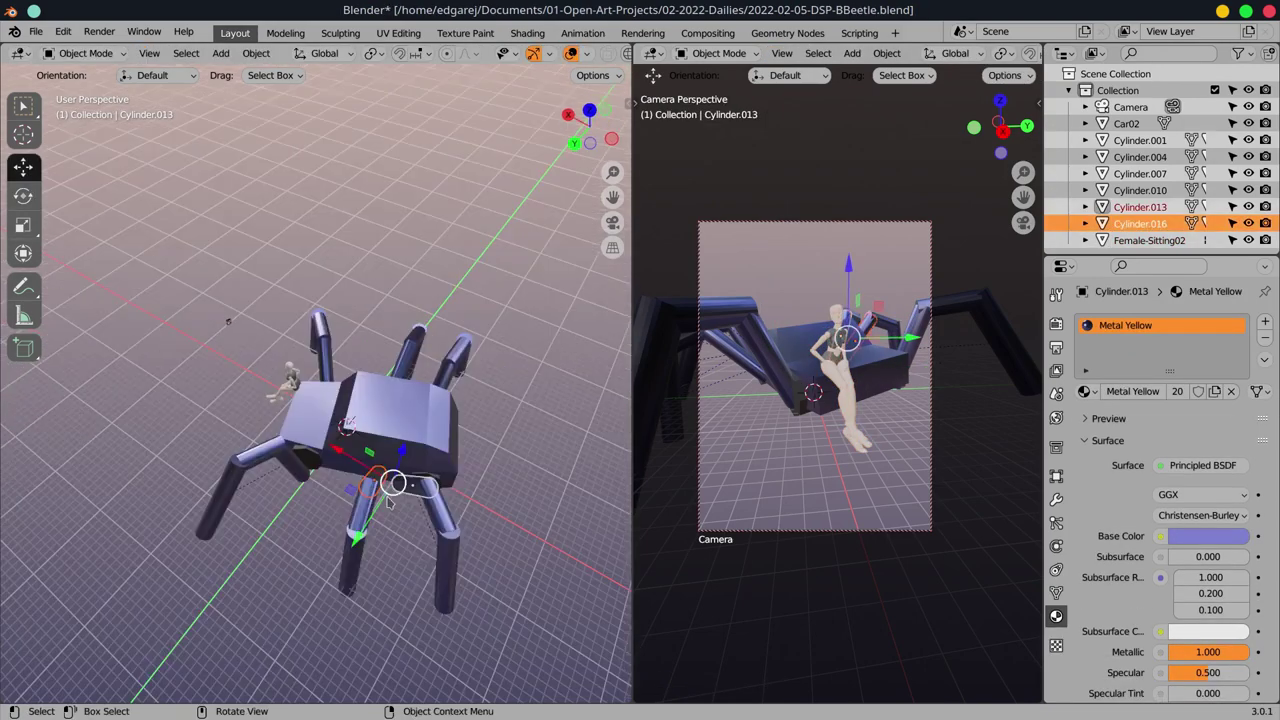
pyautogui.hotkey('shift', 'space')
pyautogui.press('r')
pyautogui.keyDown('shift'); pyautogui.click(380, 510); pyautogui.keyUp('shift')
# Edit a leg mesh from a low side view, then add a new cube
pyautogui.press('Tab')
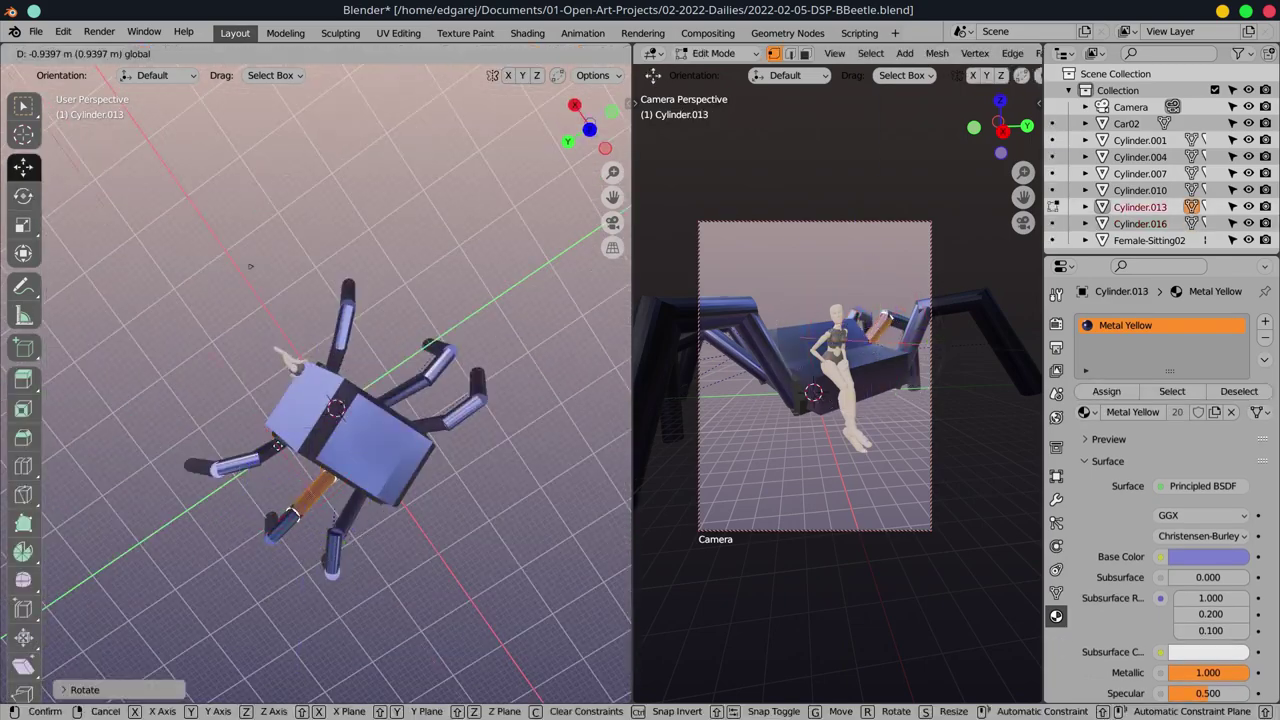
pyautogui.moveTo(71, 297); pyautogui.dragTo(471, 519)
pyautogui.press('Tab')
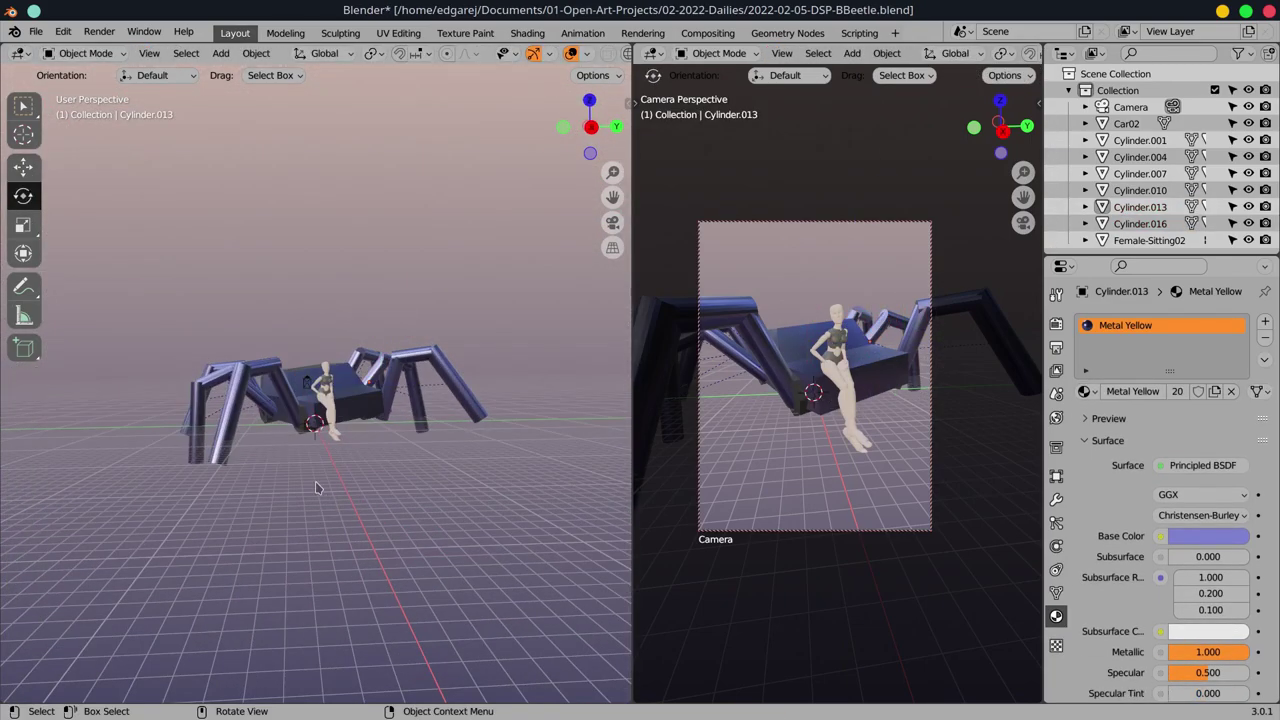
pyautogui.hotkey('shift', 'a')
pyautogui.click(410, 588)
# Scale the cube along Z into a thin flat slab
pyautogui.press('s')
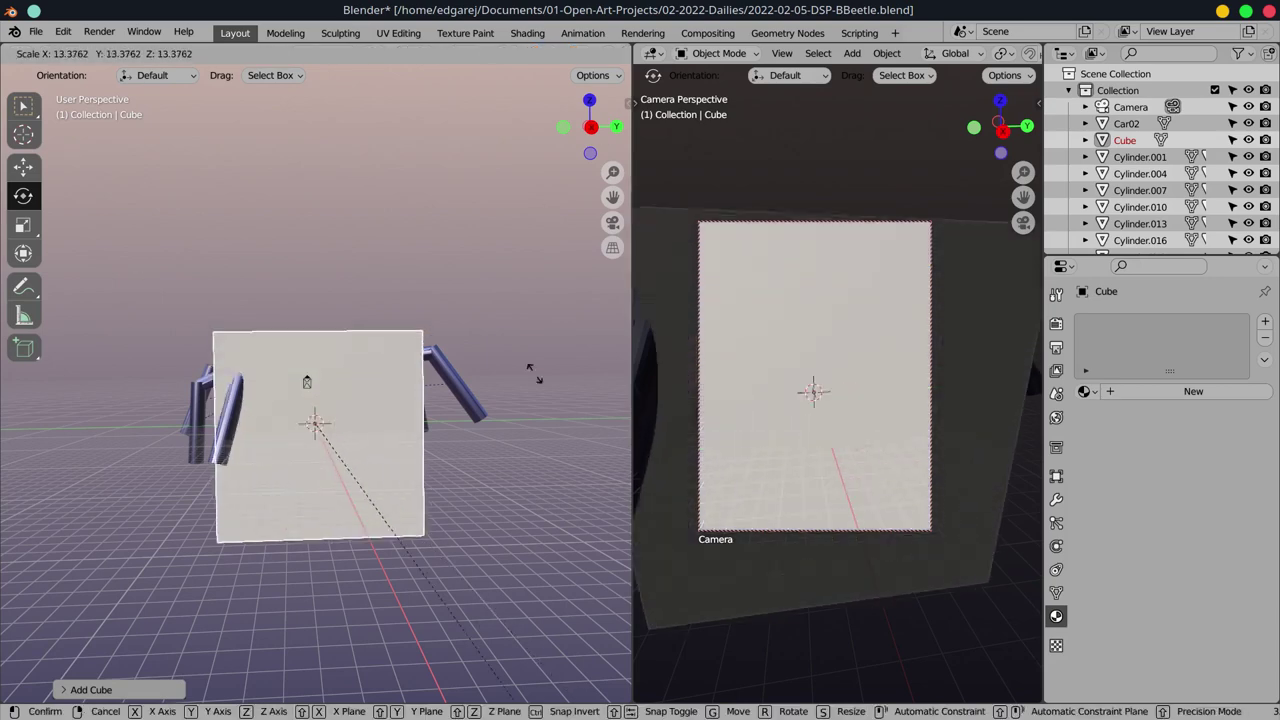
pyautogui.press('s')
pyautogui.press('z')
pyautogui.scroll(-3, 148, 440)
pyautogui.press('g')
# In Edit Mode, scale the slab out into a wide ground plane
pyautogui.press('Tab')
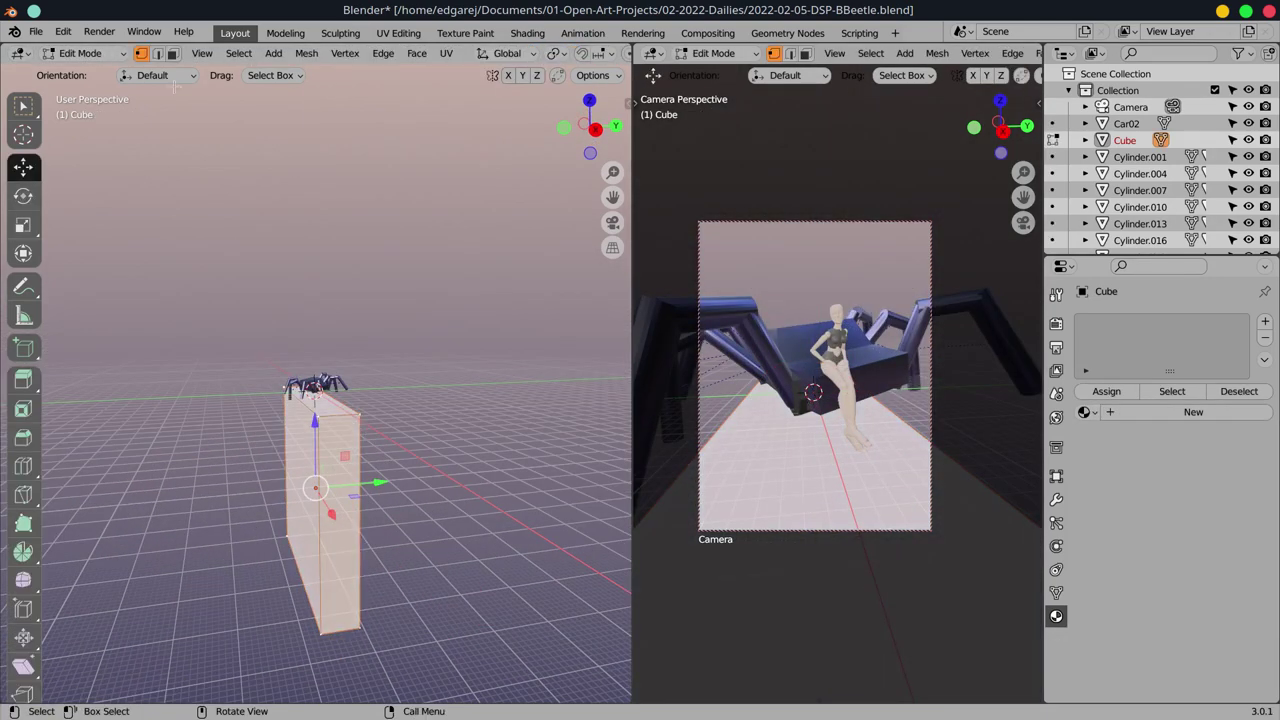
pyautogui.press('s')
pyautogui.click(23, 195)
pyautogui.press('Tab')
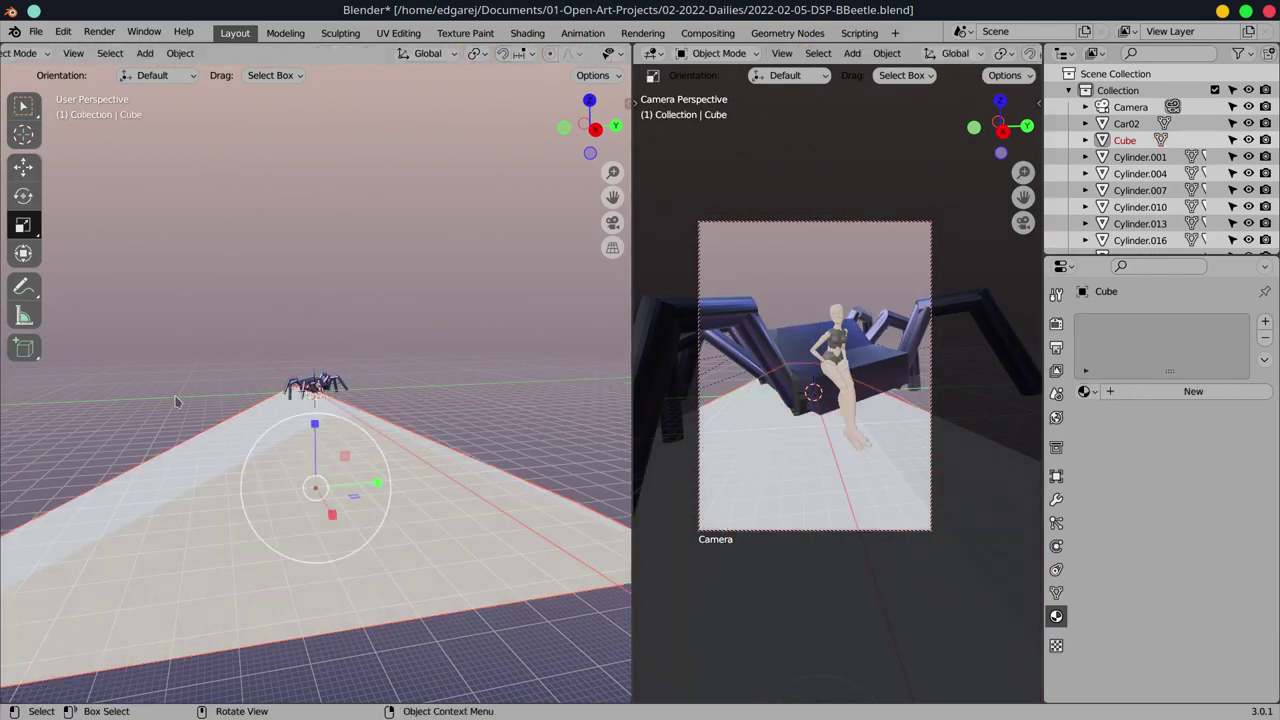
# Move the ground plane into place and lower it along Z beneath the car
pyautogui.press('g')
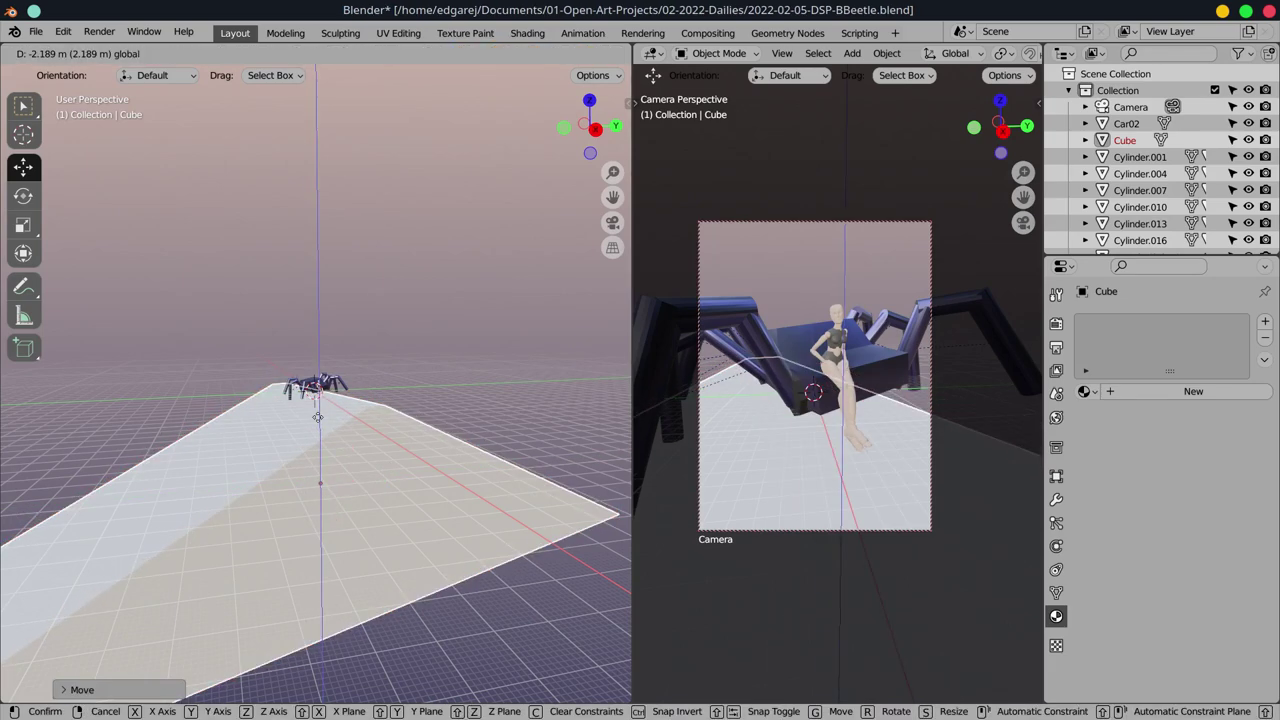
pyautogui.click(352, 404)
pyautogui.press('g')
pyautogui.press('z')
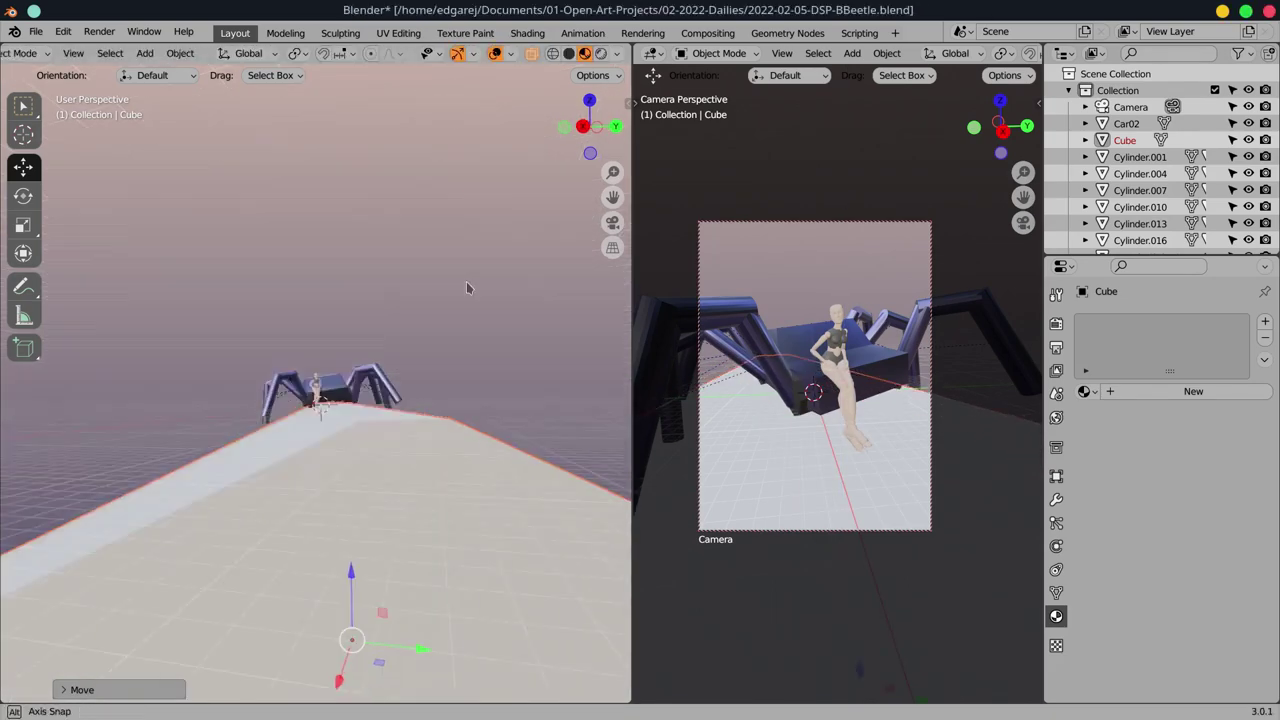
pyautogui.click(354, 568)
pyautogui.scroll(-5, 440, 500)
# Check the view clipping settings in the sidebar, then return to editing the plane mesh
pyautogui.press('n')
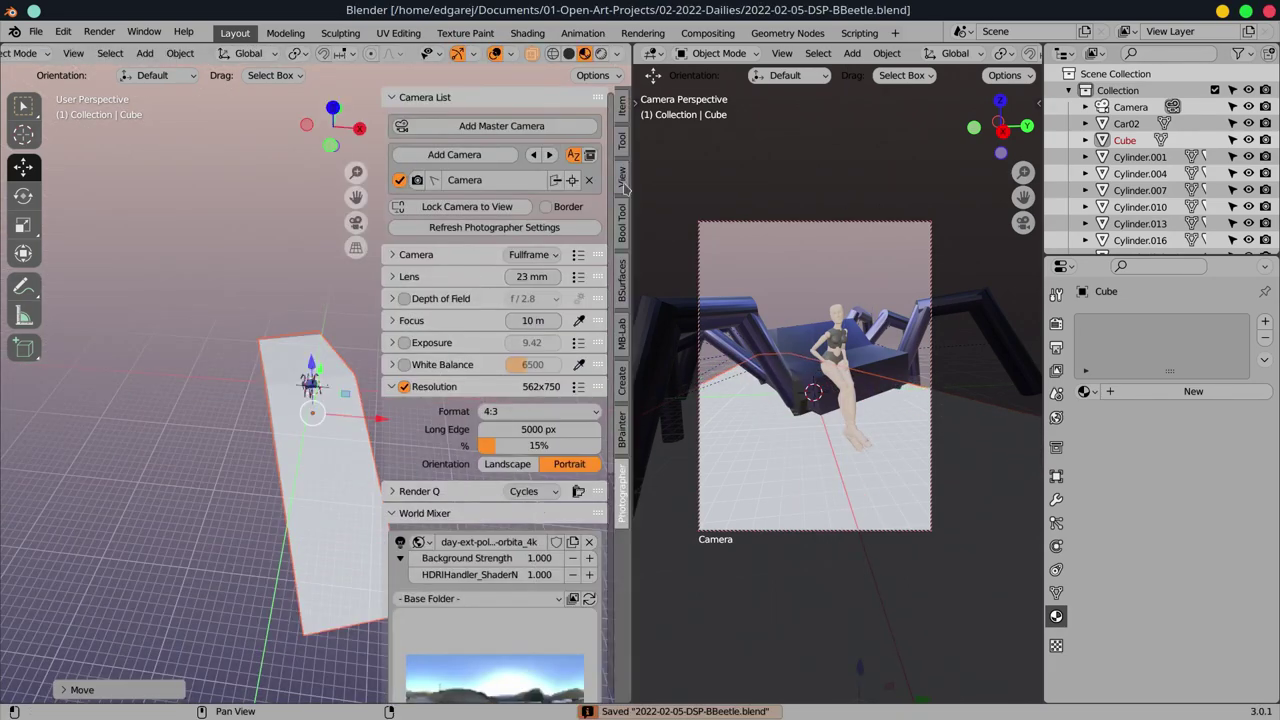
pyautogui.click(621, 176)
pyautogui.press('n')
pyautogui.press('Tab')
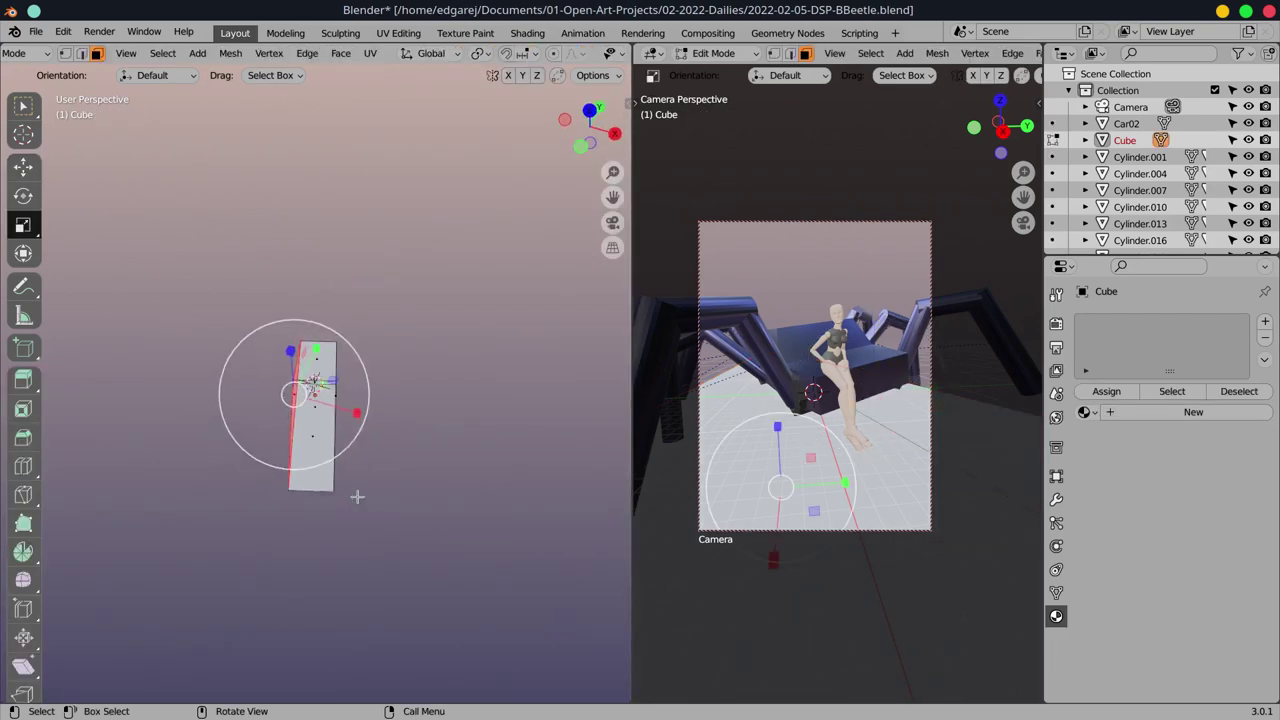
pyautogui.scroll(5, 184, 501)
# Extrude the plane's face out into a box
pyautogui.press('e')
pyautogui.click(184, 501)
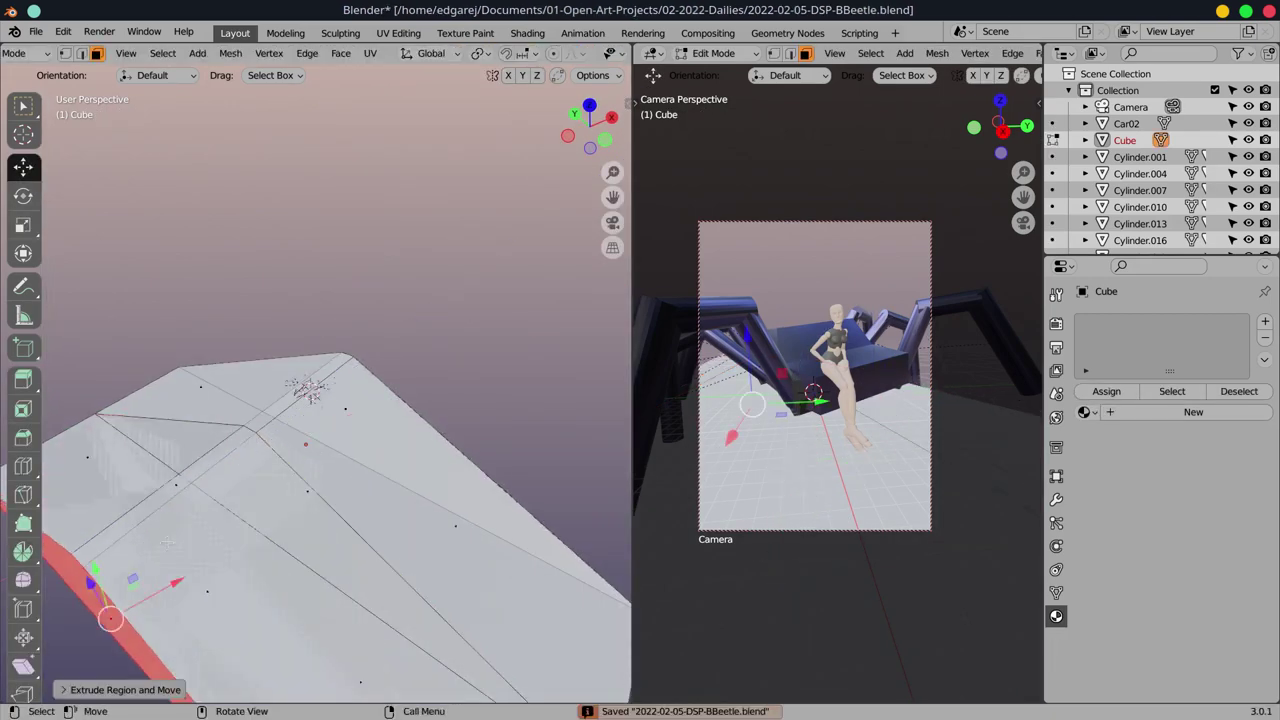
pyautogui.scroll(-5, 184, 501)
pyautogui.hotkey('shift', 'space')
pyautogui.press('r')
pyautogui.scroll(3, 250, 412)
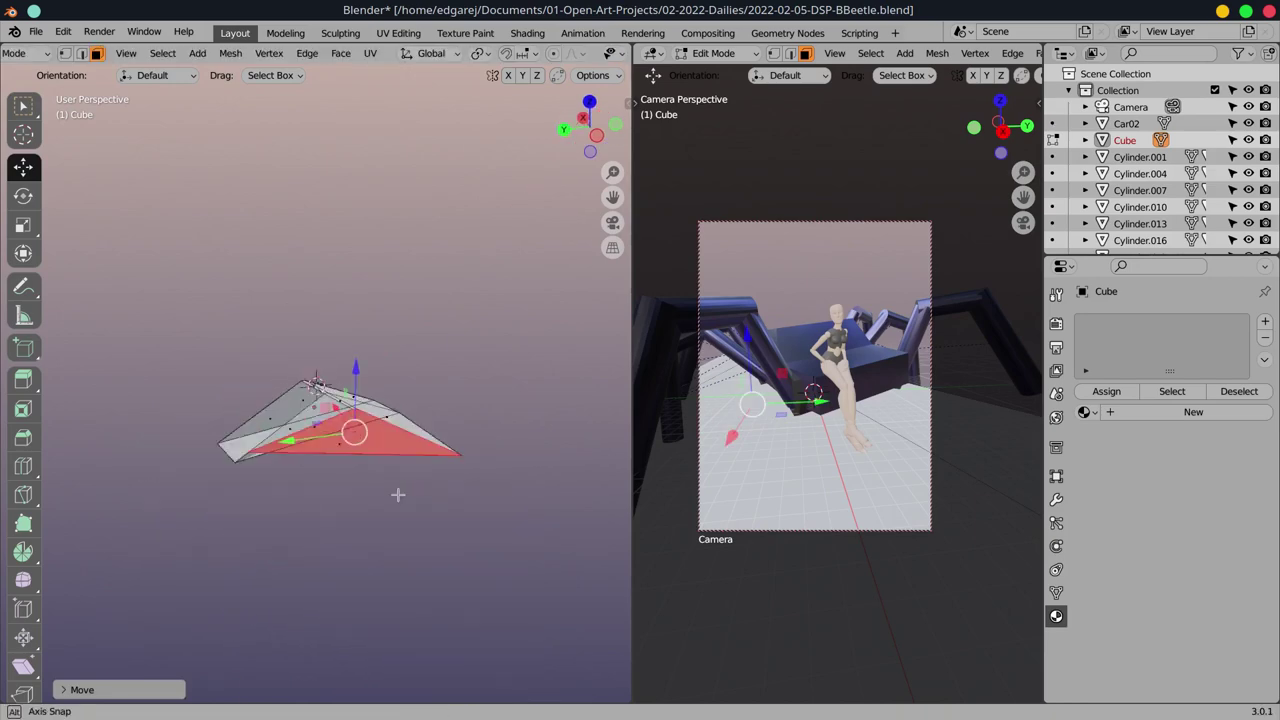
# Rotate and move the selected vertices to angle the ground mesh
pyautogui.press('n')
pyautogui.press('n')
pyautogui.hotkey('shift', 'space')
pyautogui.press('r')
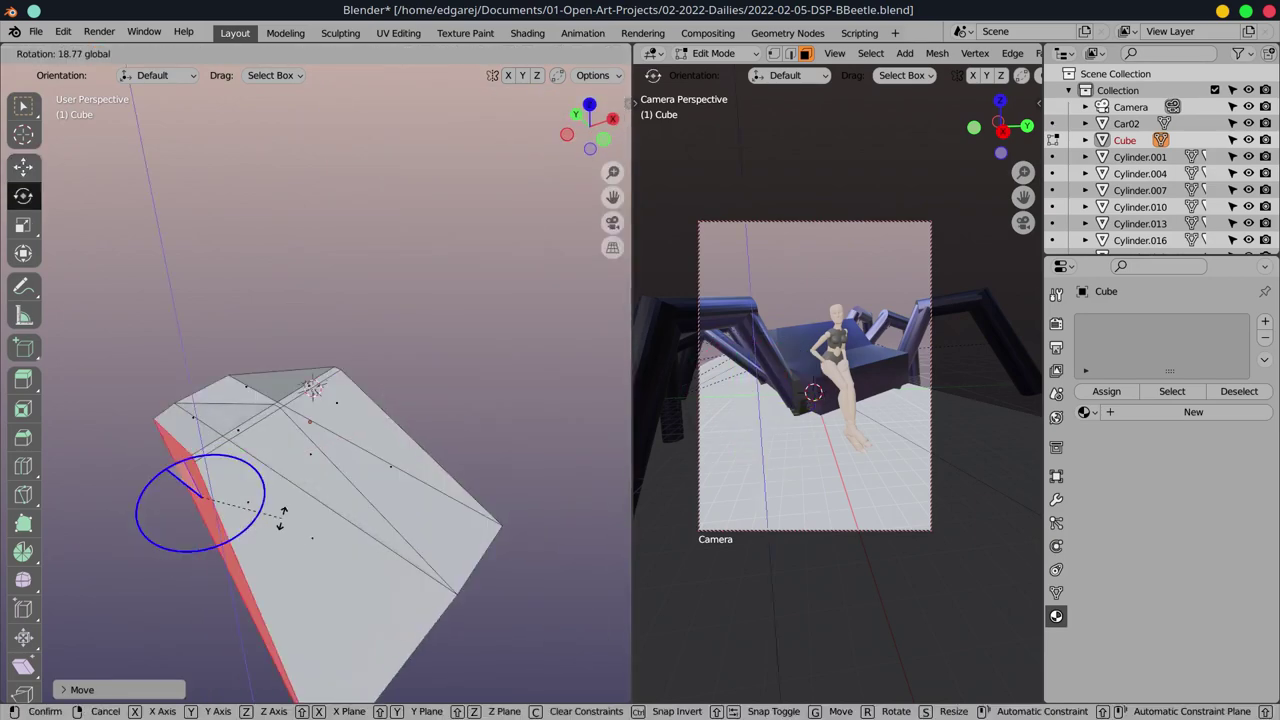
pyautogui.scroll(-3, 123, 439)
pyautogui.hotkey('shift', 'space')
pyautogui.press('g')
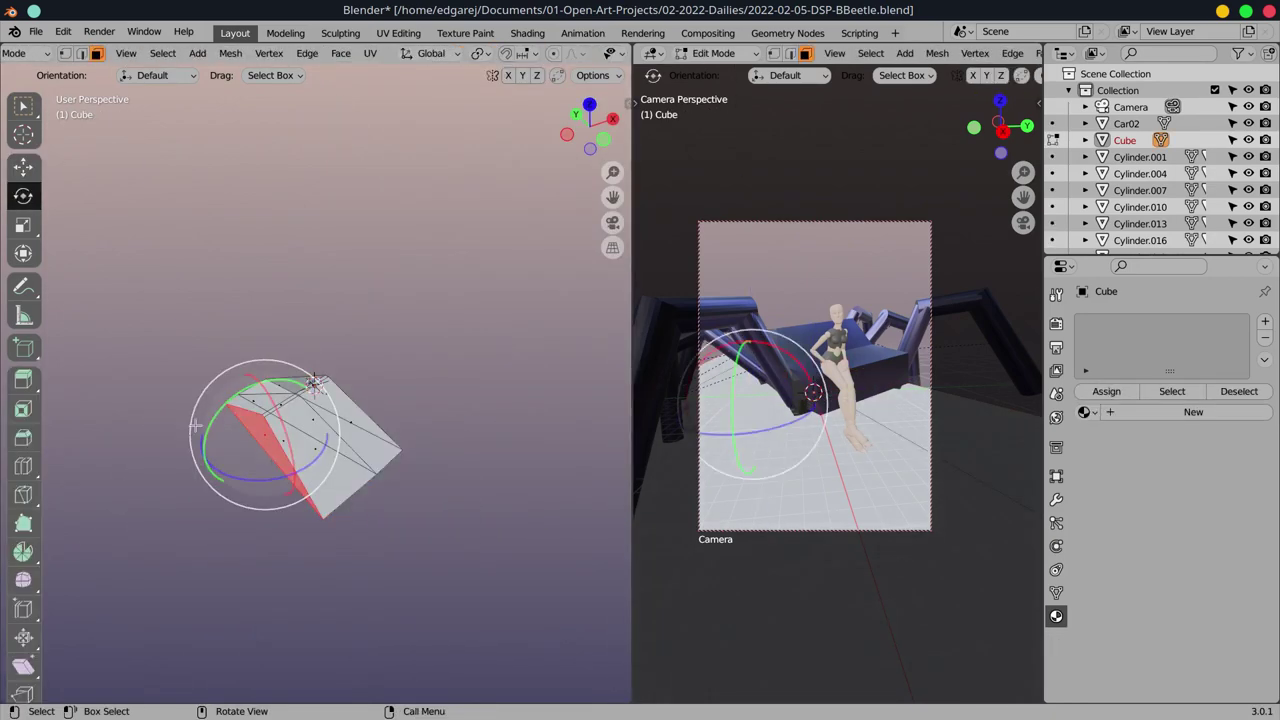
pyautogui.press('g')
pyautogui.press('Return')
pyautogui.press('n')
pyautogui.click(622, 140)
# Review the sidebar transform values, then box-select a group of ground vertices and frame them
pyautogui.click(622, 105)
pyautogui.click(622, 176)
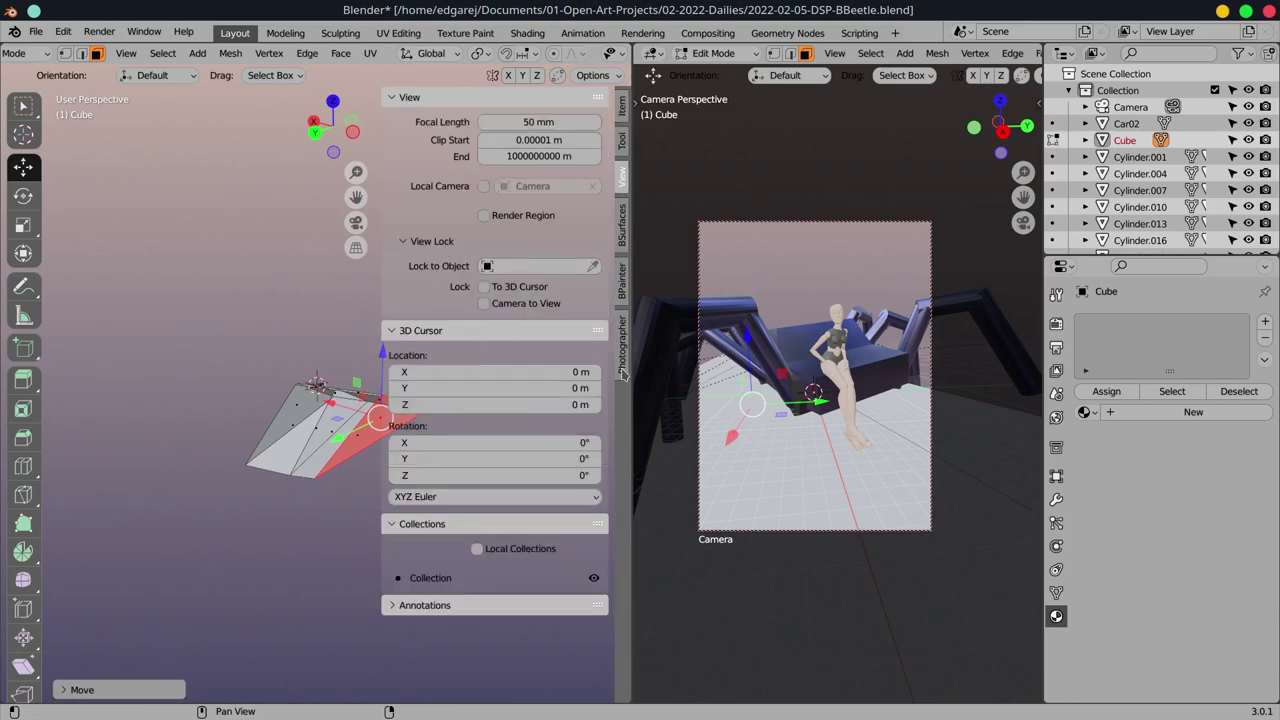
pyautogui.press('n')
pyautogui.scroll(3, 330, 430)
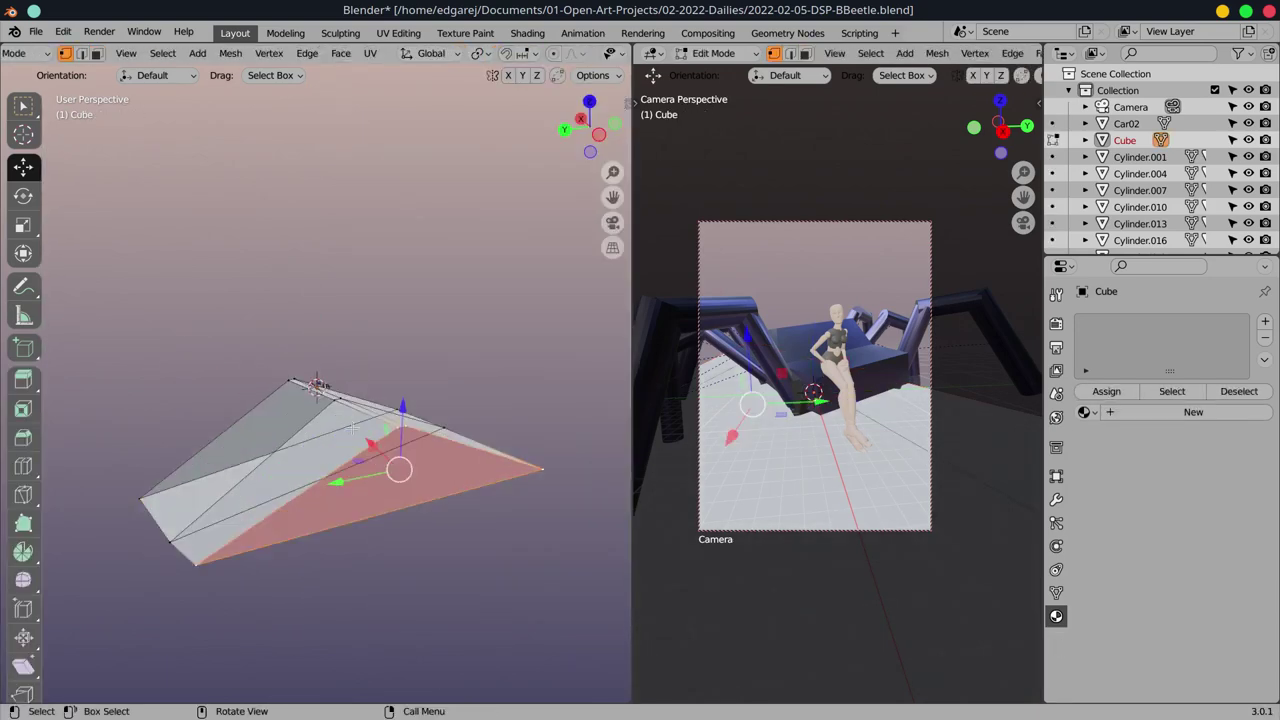
pyautogui.press('x')
pyautogui.press('Escape')
pyautogui.moveTo(519, 660); pyautogui.dragTo(401, 369)
pyautogui.press('KP_Decimal')
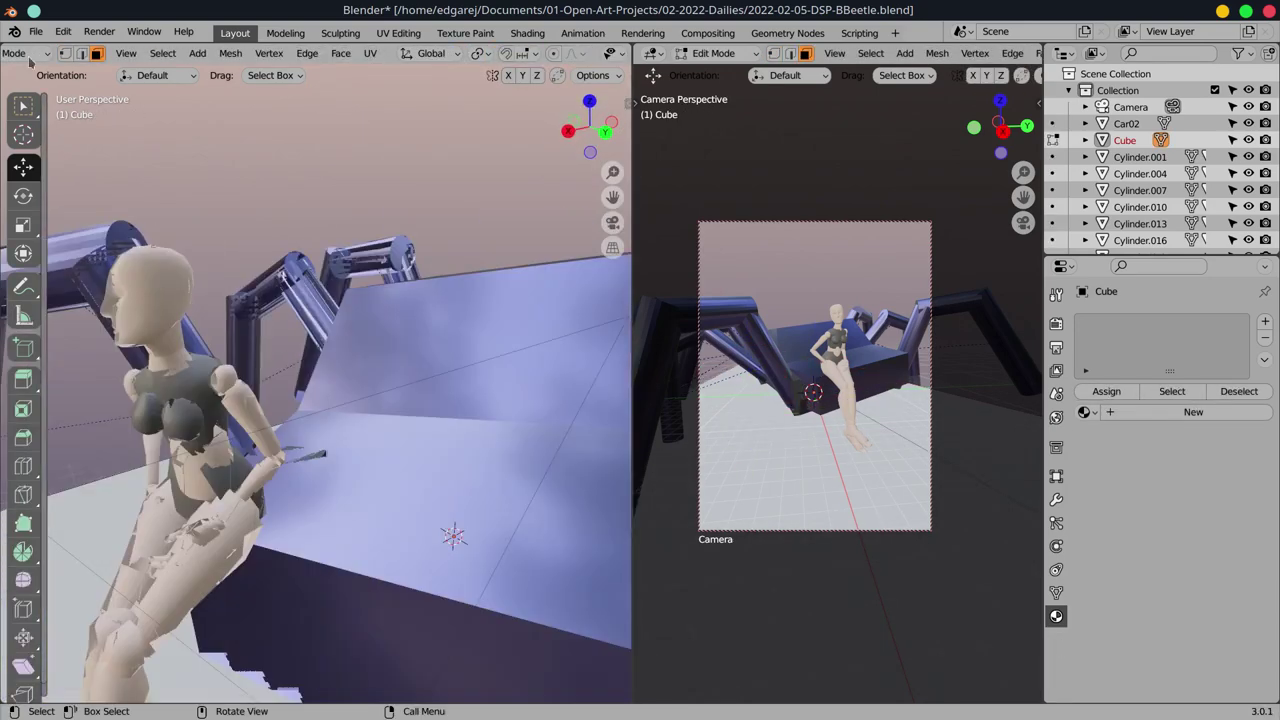
pyautogui.scroll(-3, 330, 430)
pyautogui.scroll(-2, 330, 430)
pyautogui.scroll(-1, 330, 430)
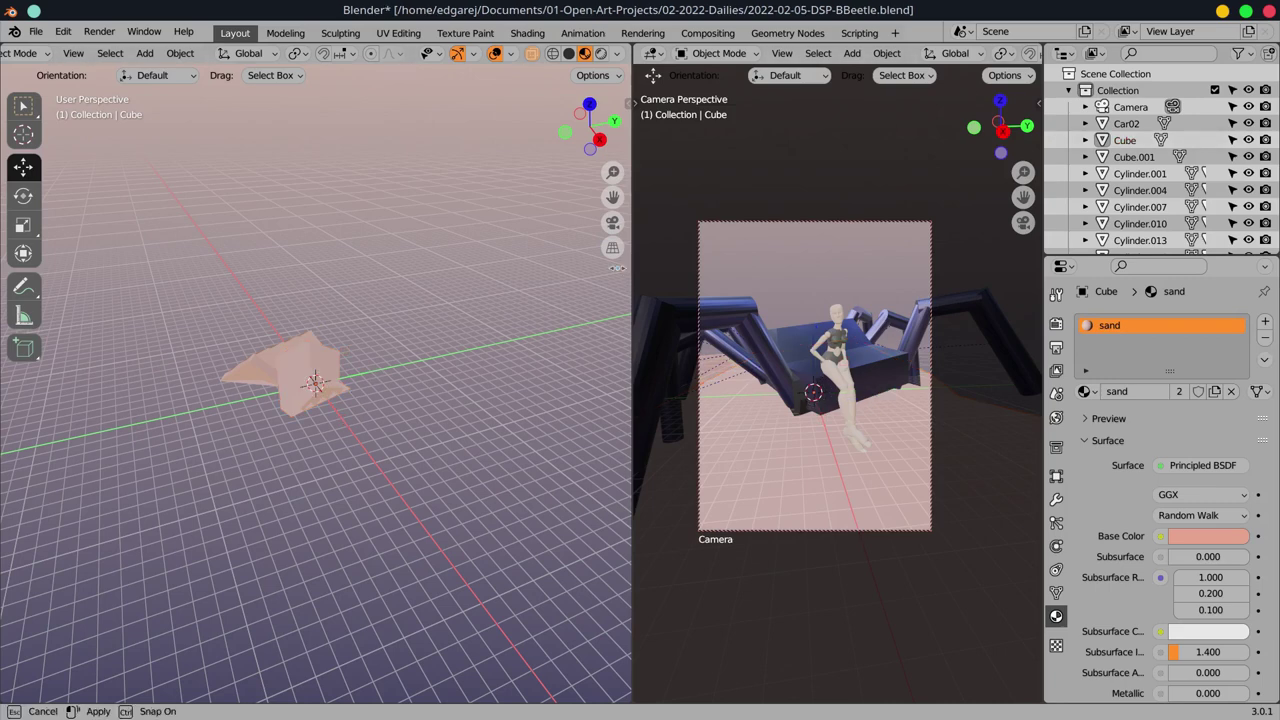
# Rotate the HDRI world background 180° in Photographer so the mountains frame the scene
pyautogui.moveTo(632, 400); pyautogui.dragTo(480, 400)
pyautogui.press('n')
pyautogui.click(469, 490)
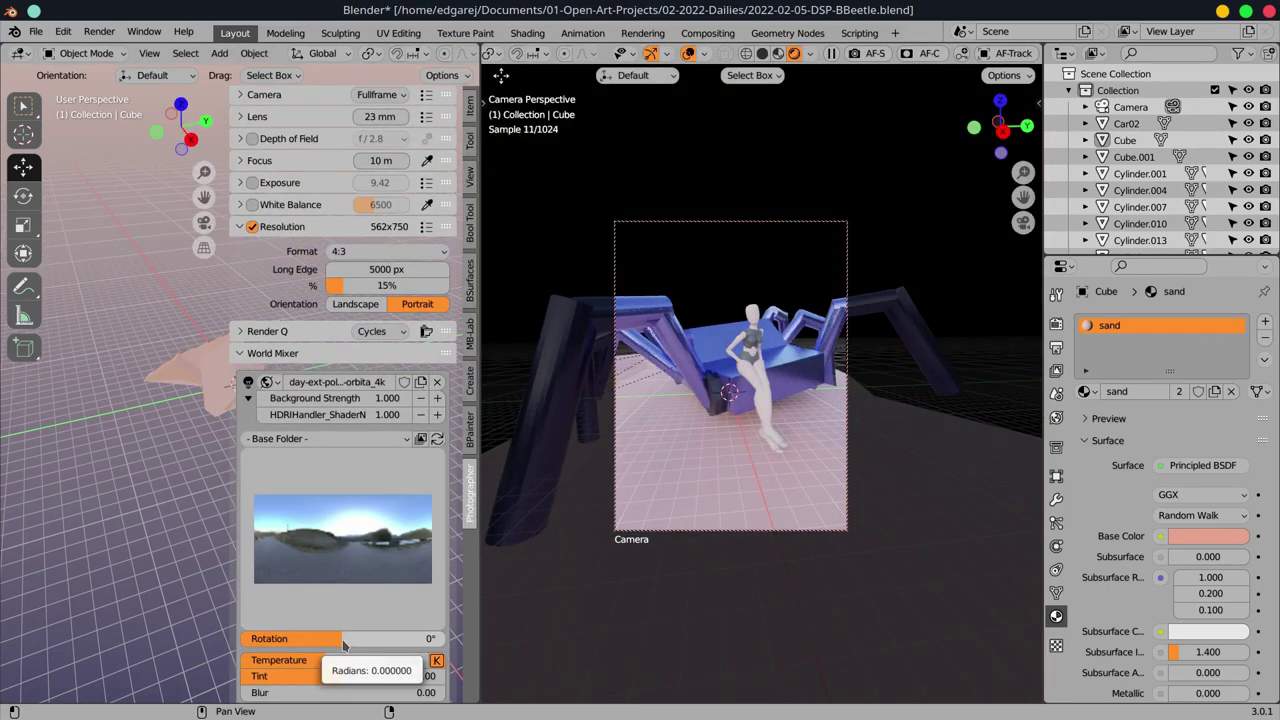
pyautogui.moveTo(360, 641); pyautogui.dragTo(400, 641)
pyautogui.press('Return')
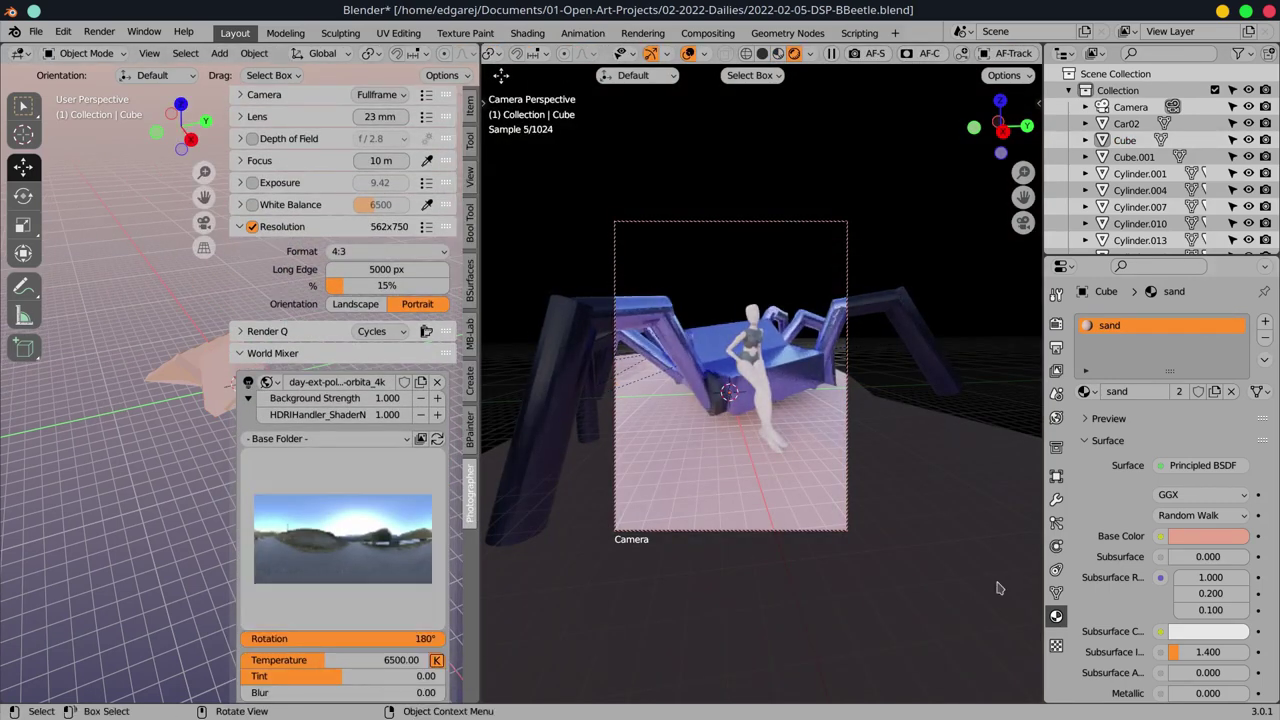
pyautogui.click(1056, 416)
pyautogui.moveTo(405, 638); pyautogui.dragTo(325, 646)
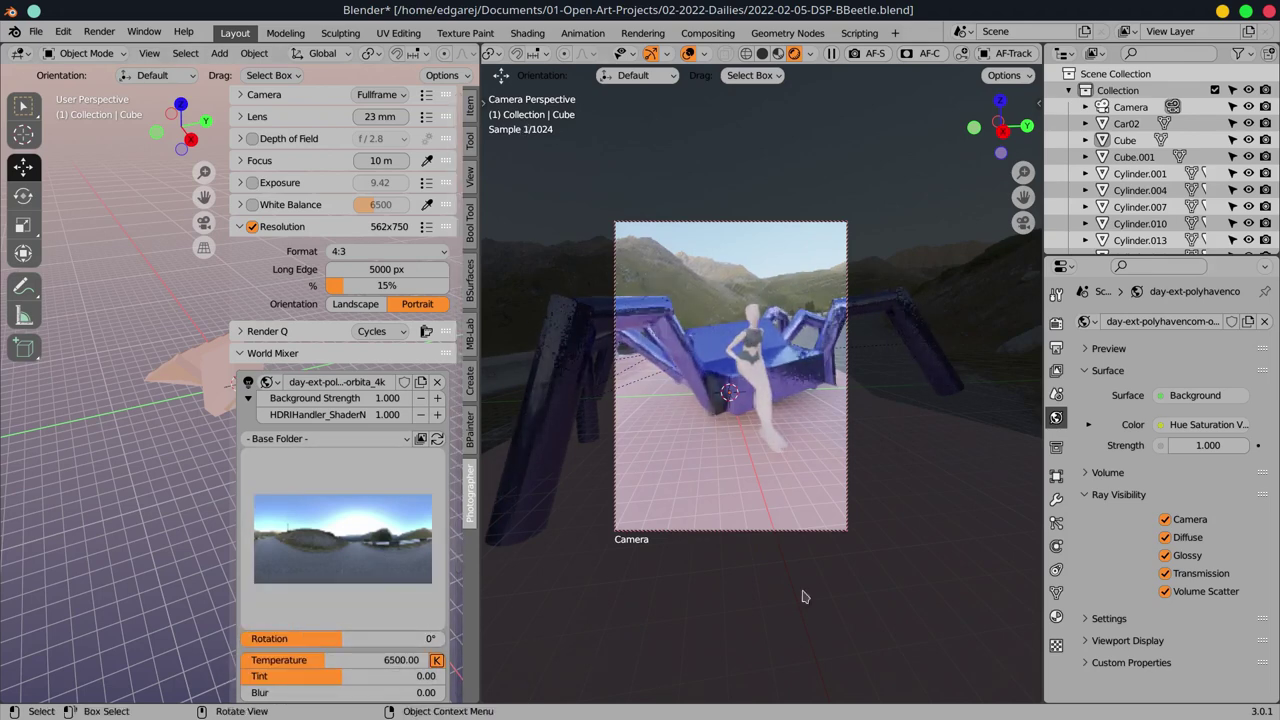
pyautogui.scroll(-2, 340, 500)
pyautogui.press('n')
# Add a Sun light and rotate it to angle its light
pyautogui.click(219, 53)
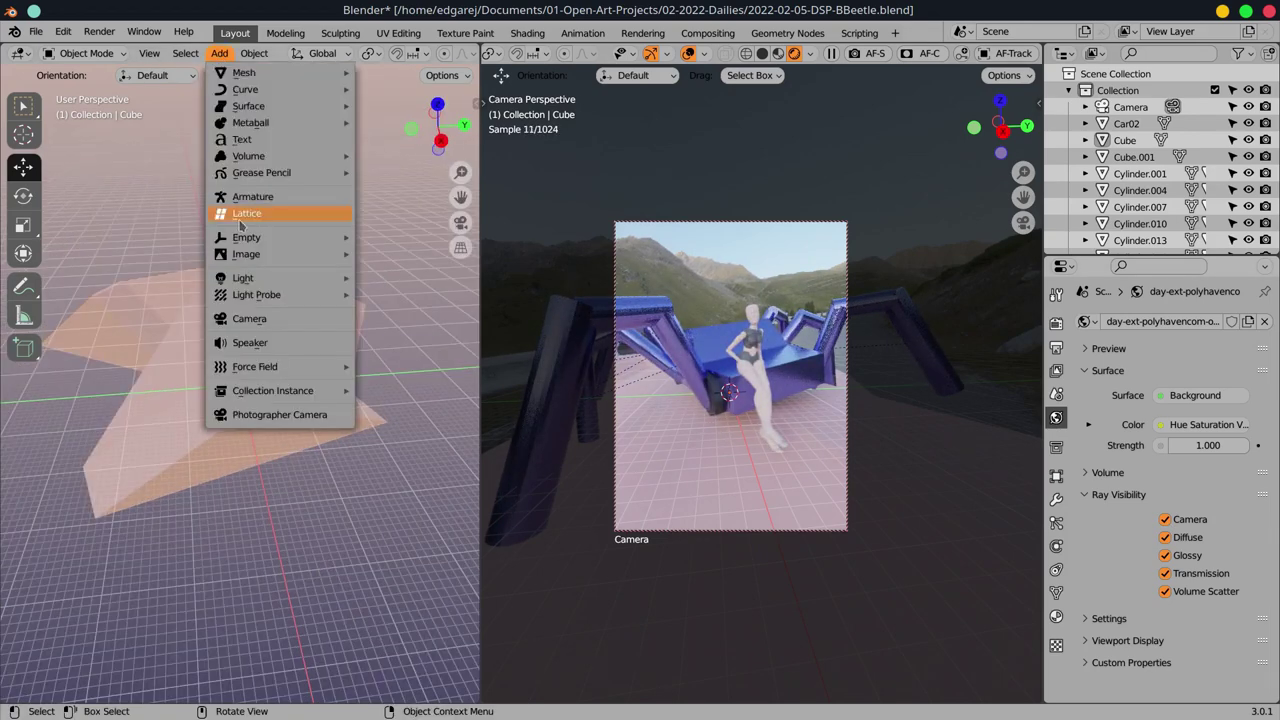
pyautogui.click(380, 295)
pyautogui.press('r')
pyautogui.moveTo(380, 271); pyautogui.dragTo(303, 442)
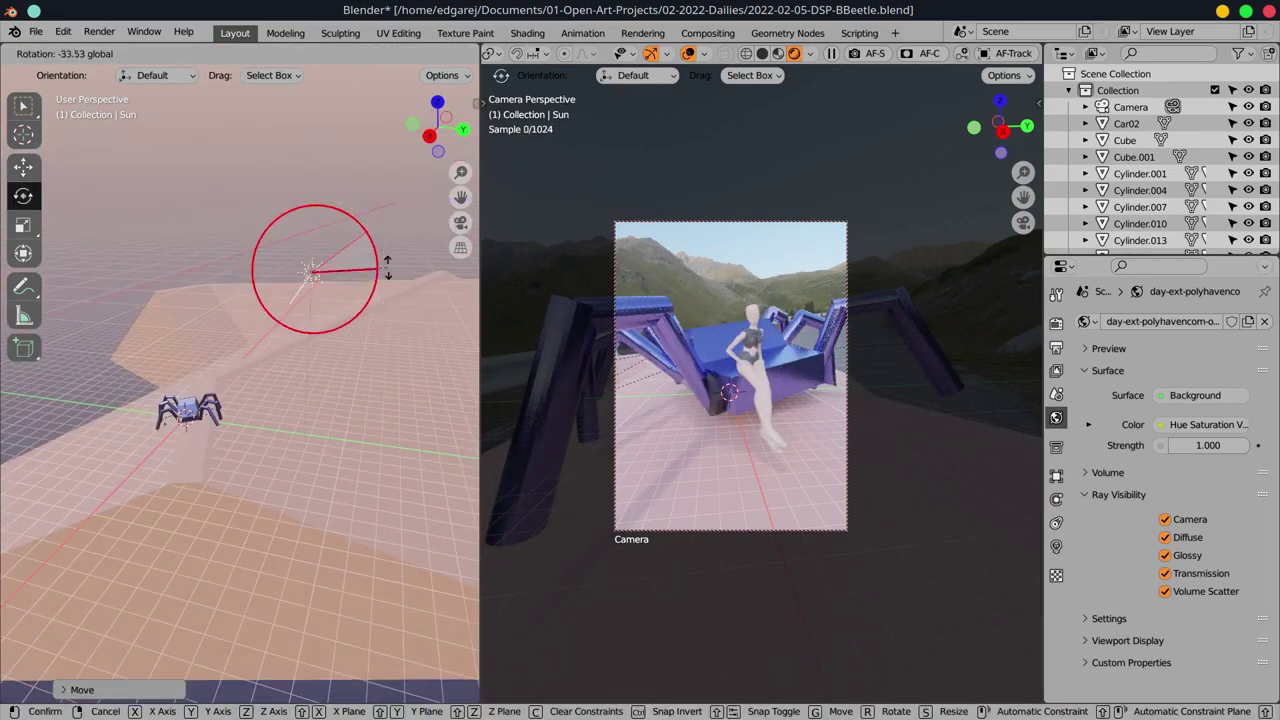
# Switch the render engine to Eevee, save, and expand the Sun's shadow settings
pyautogui.click(1056, 322)
pyautogui.click(1195, 323)
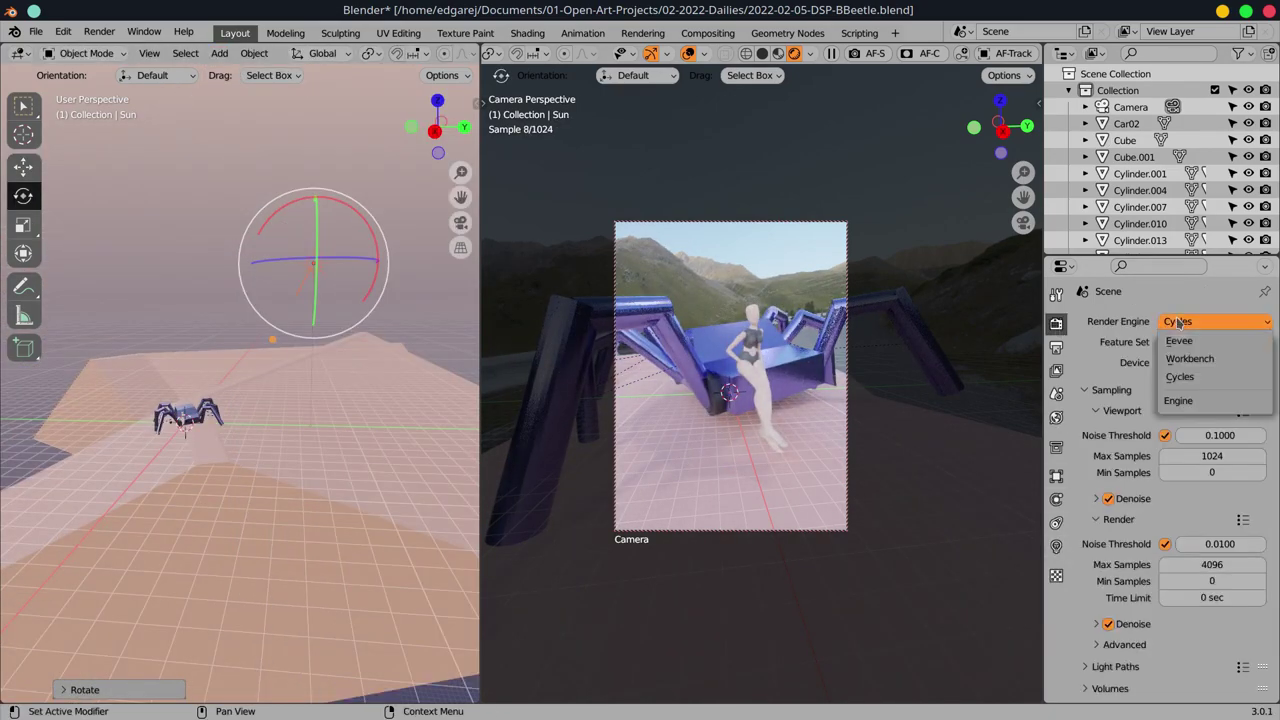
pyautogui.hotkey('ctrl', 's')
pyautogui.click(1056, 546)
pyautogui.click(1085, 627)
pyautogui.scroll(-2, 1098, 590)
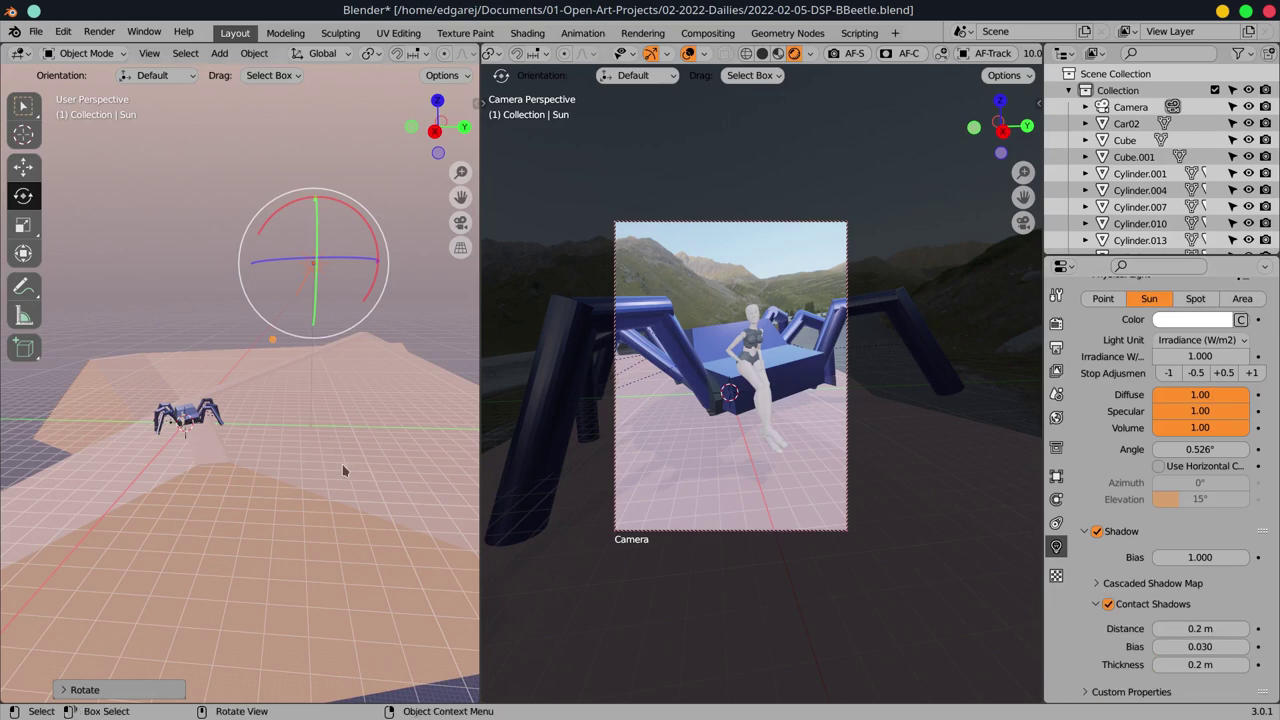
# Set the Sun's irradiance to 10 in the Photographer light mixer
pyautogui.press('n')
pyautogui.scroll(-2, 360, 345)
pyautogui.doubleClick(360, 604)
pyautogui.write('25')
pyautogui.press('Return')
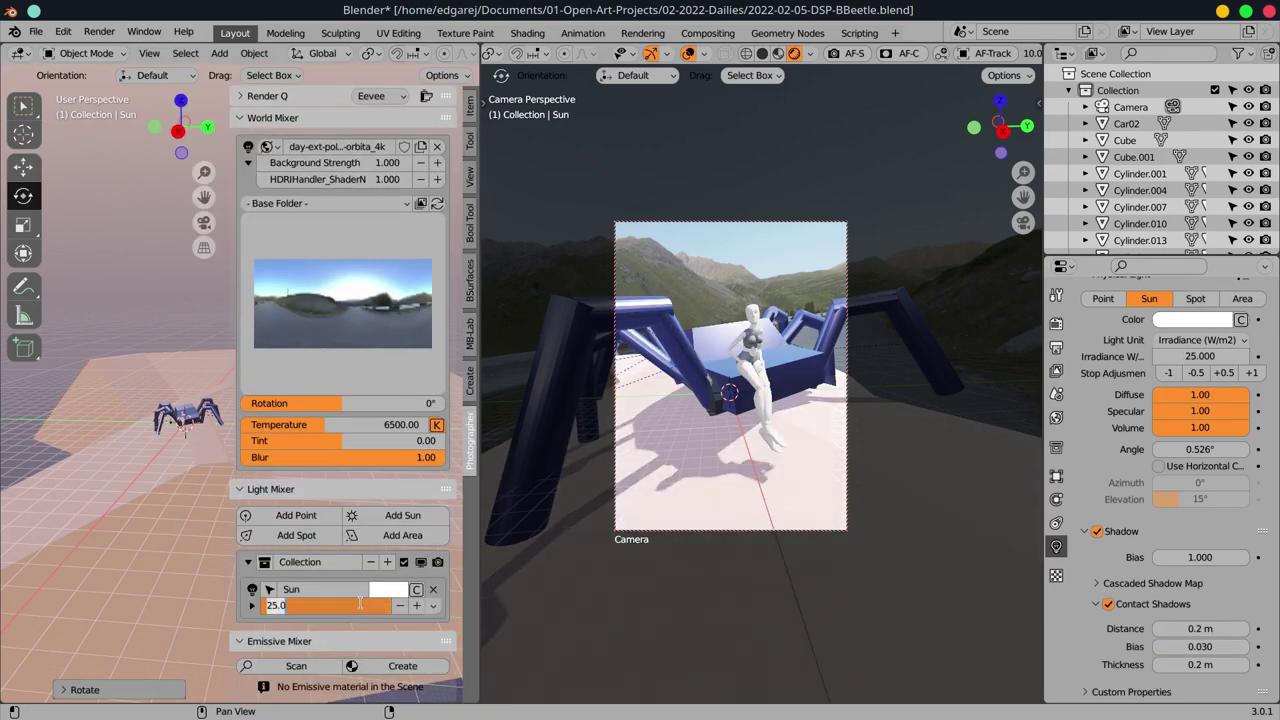
pyautogui.write('10')
pyautogui.press('Return')
pyautogui.scroll(5, 128, 423)
# Select the seated woman figure and move it vertically along Z
pyautogui.click(155, 320)
pyautogui.press('g')
pyautogui.press('z')
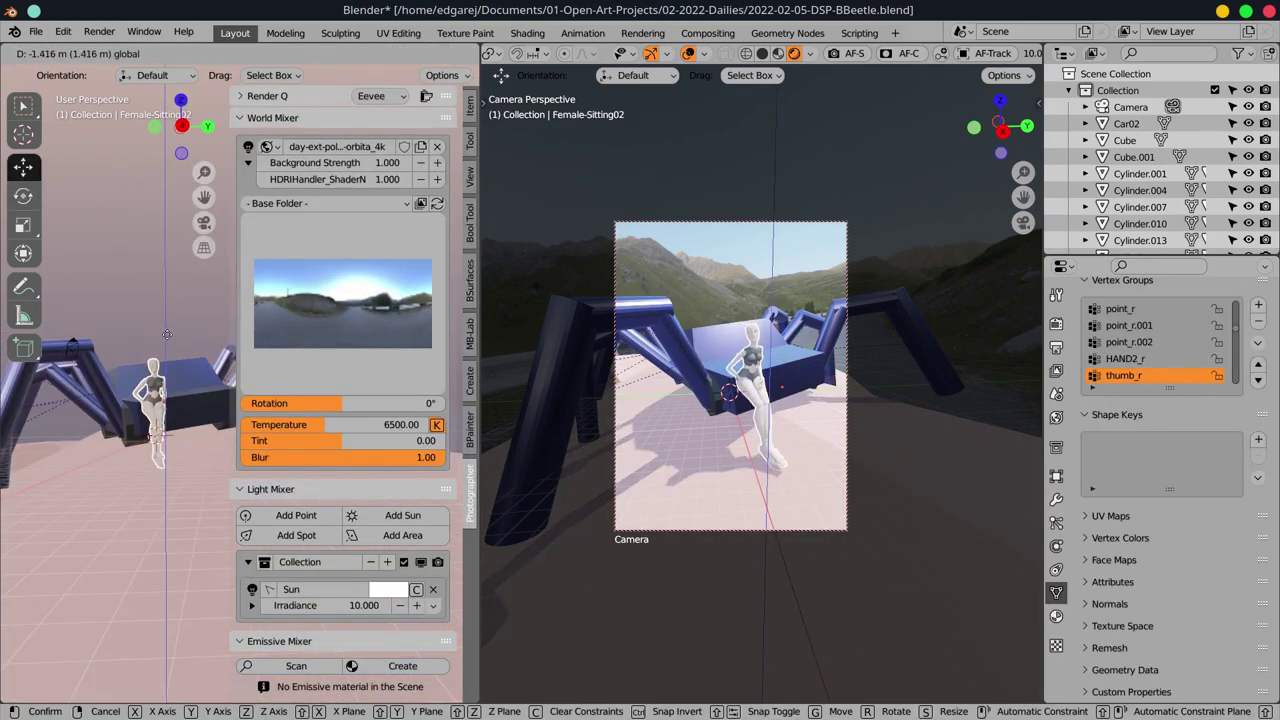
pyautogui.scroll(3, 165, 320)
pyautogui.press('n')
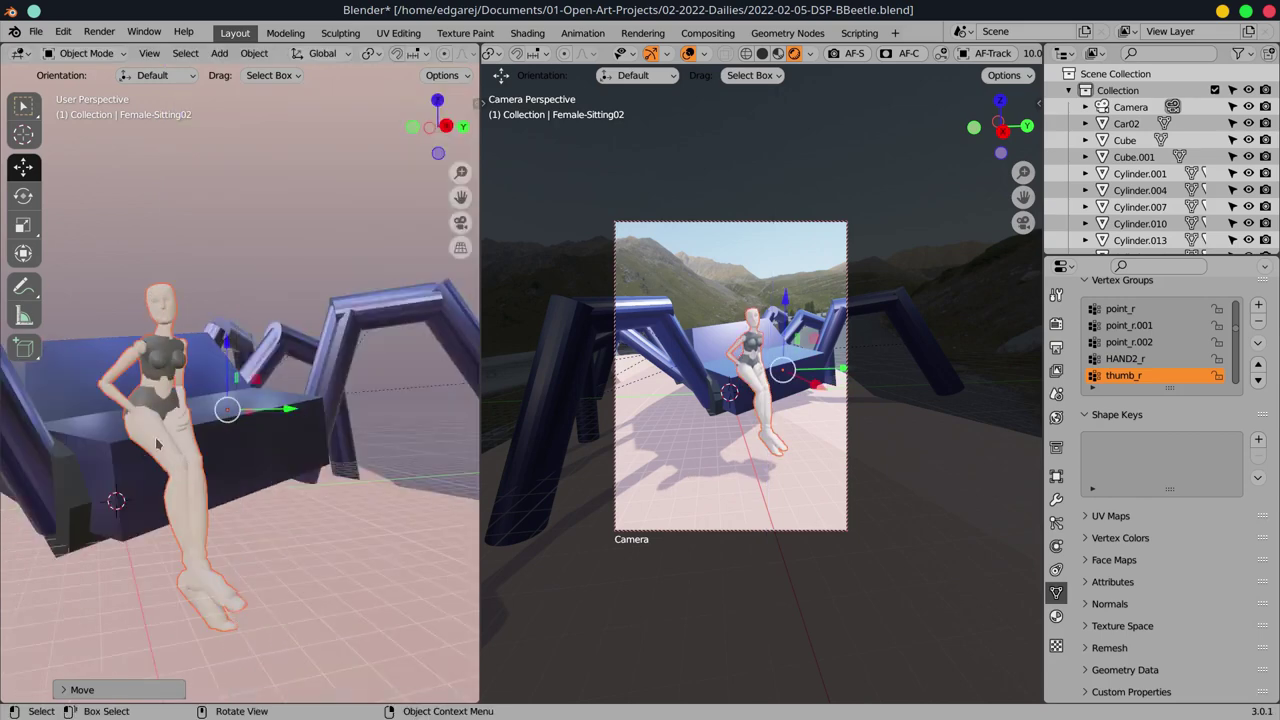
pyautogui.press('Tab')
pyautogui.hotkey('ctrl', 's')
# Reposition the figure's leg in Edit Mode and save the file
pyautogui.moveTo(406, 345); pyautogui.dragTo(350, 472)
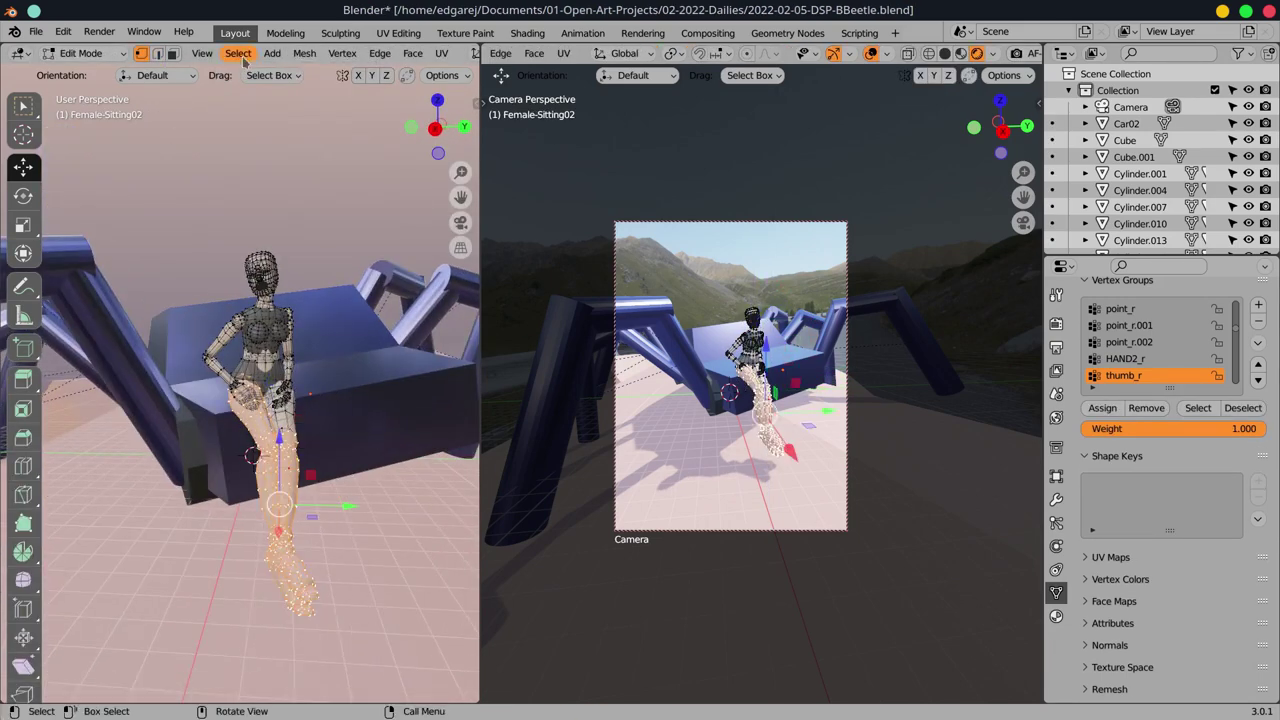
pyautogui.moveTo(316, 515); pyautogui.dragTo(232, 412)
pyautogui.press('Tab')
pyautogui.moveTo(334, 331); pyautogui.dragTo(372, 307)
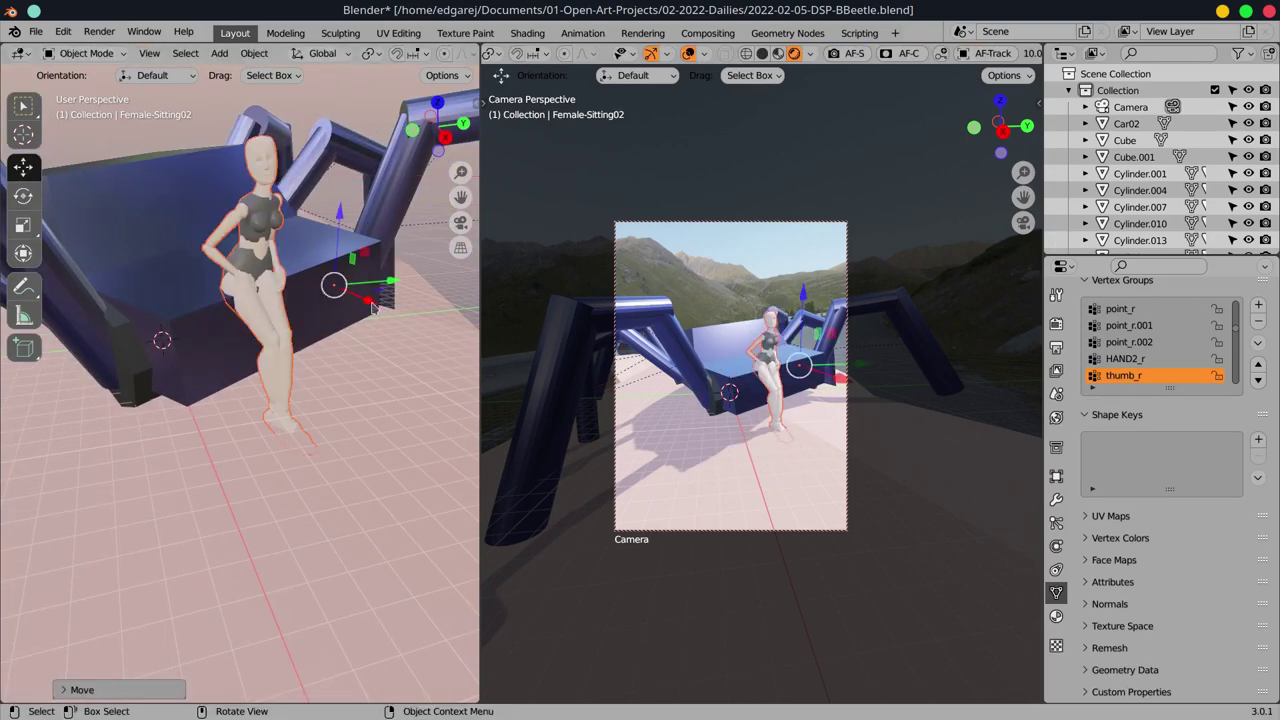
pyautogui.scroll(3, 797, 460)
pyautogui.hotkey('ctrl', 's')
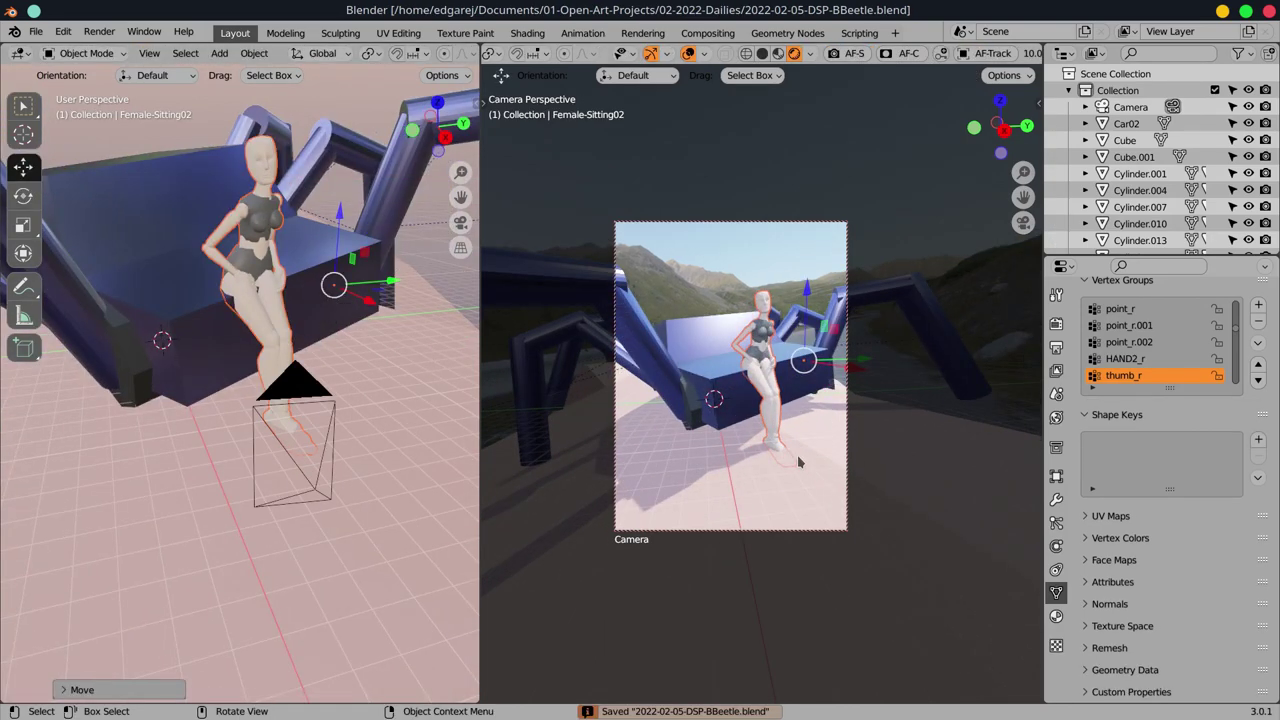
# Move the second ground piece, Cube.002, into a new position
pyautogui.click(230, 434)
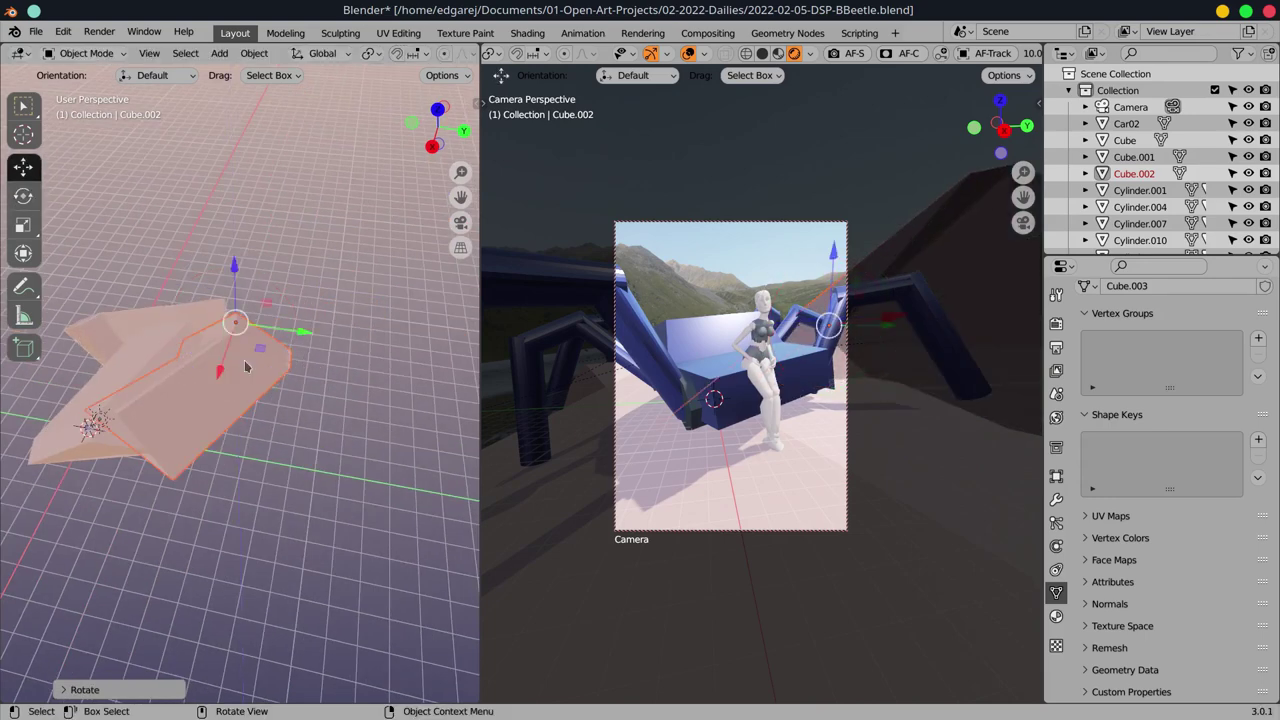
pyautogui.press('g')
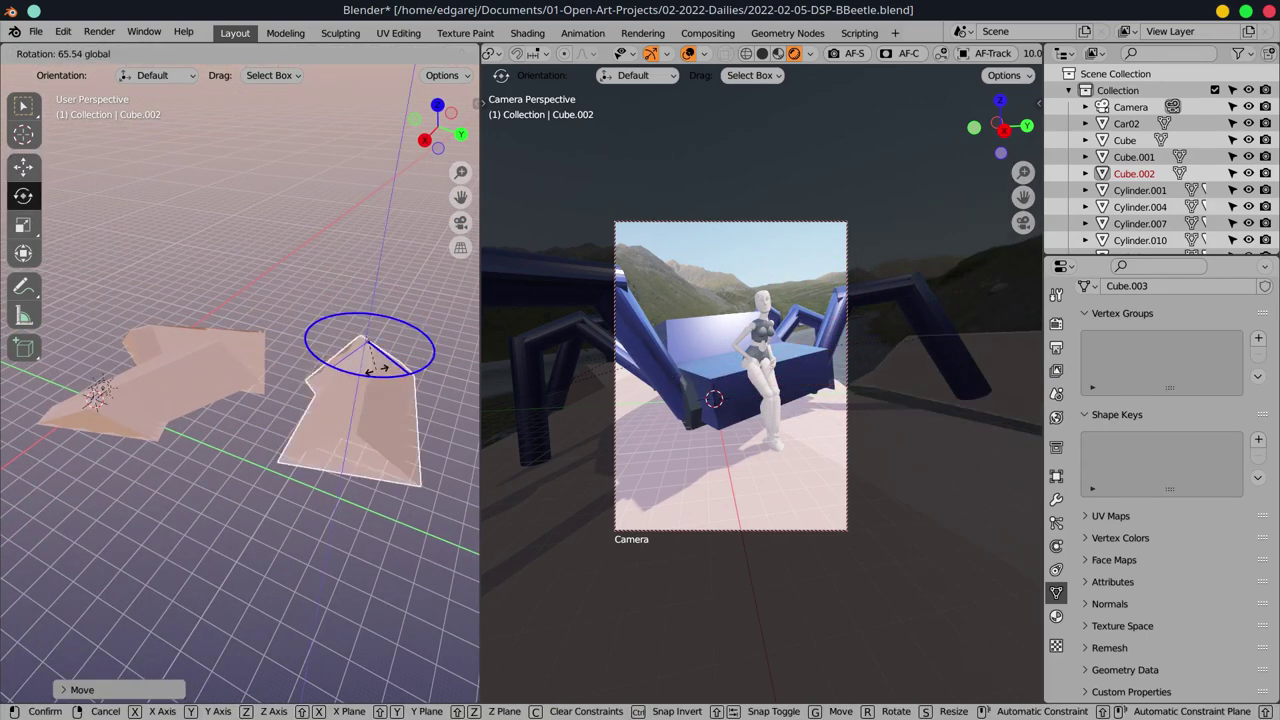
pyautogui.click(265, 355)
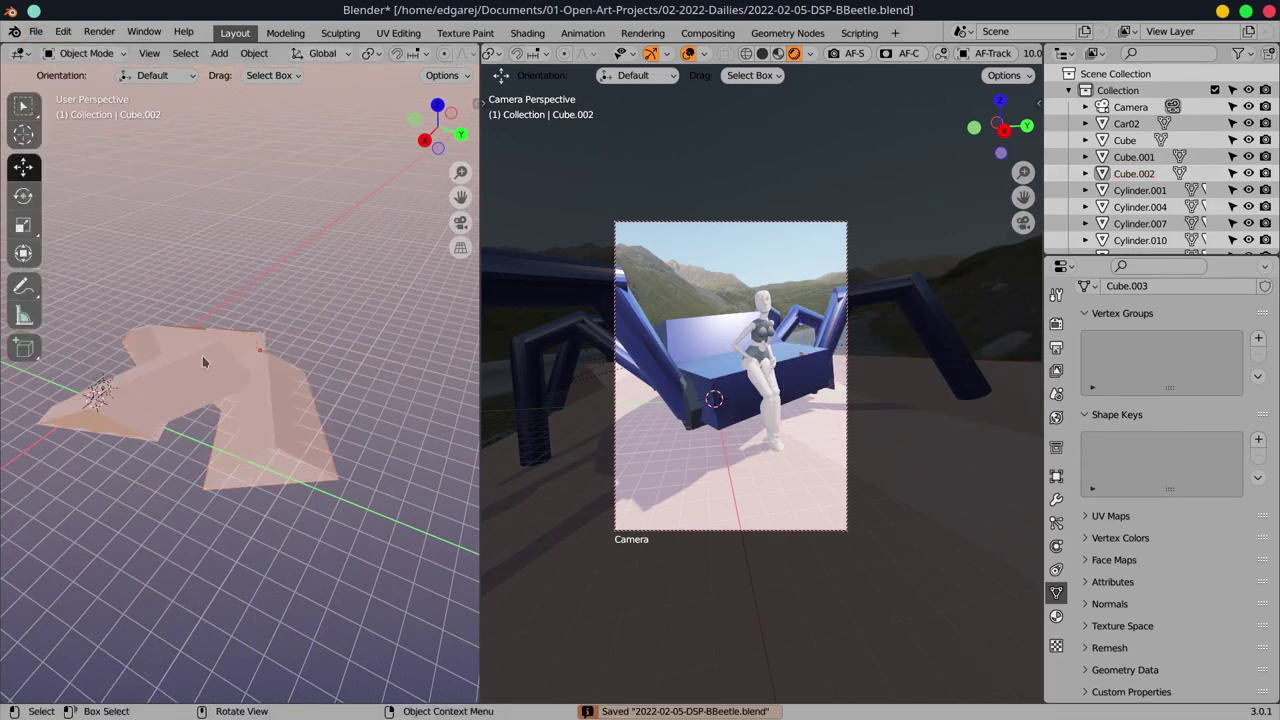
# Check the light mixer, then select the Sun and rotate it to shift the shadows
pyautogui.press('n')
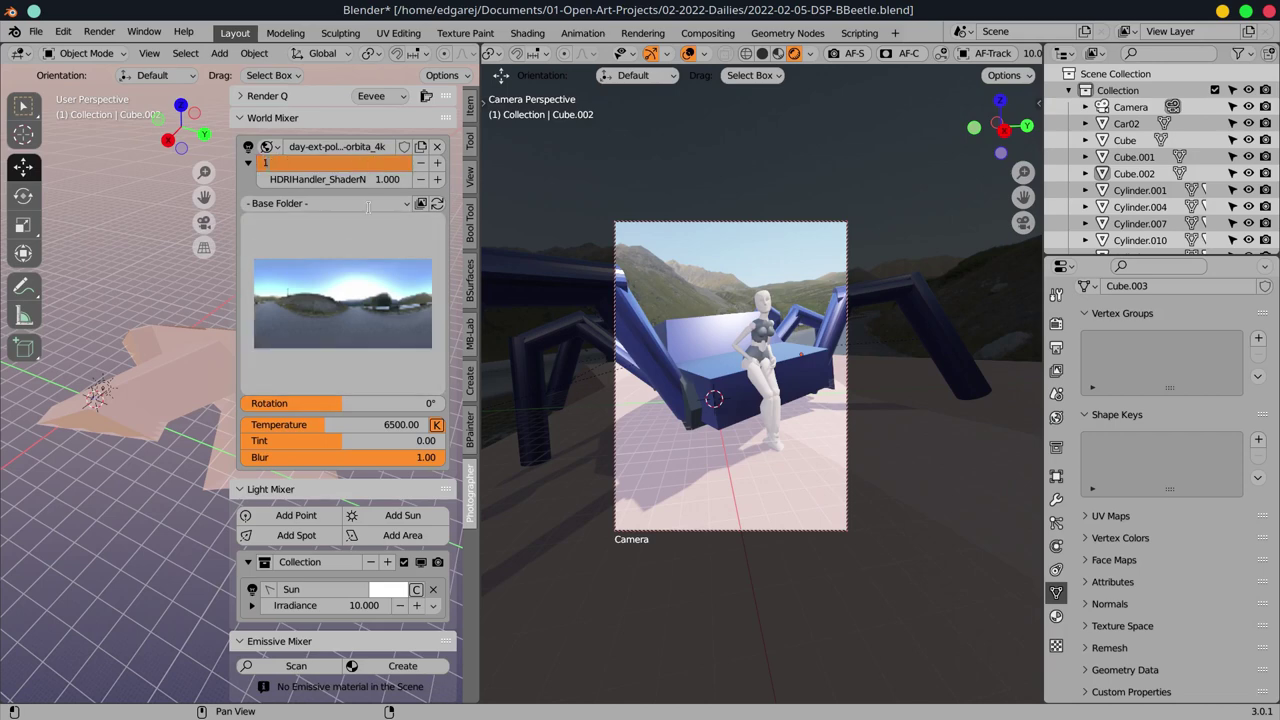
pyautogui.press('n')
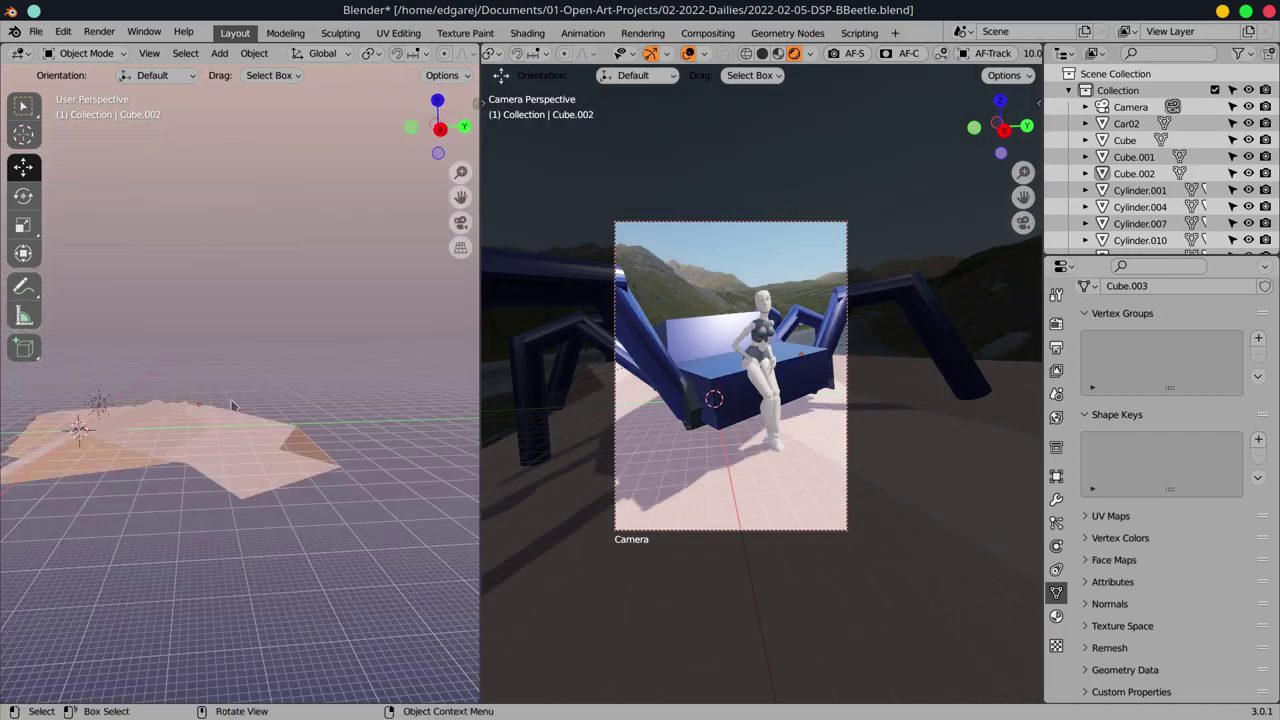
pyautogui.click(80, 430)
pyautogui.click(168, 432)
pyautogui.moveTo(168, 393); pyautogui.dragTo(200, 428)
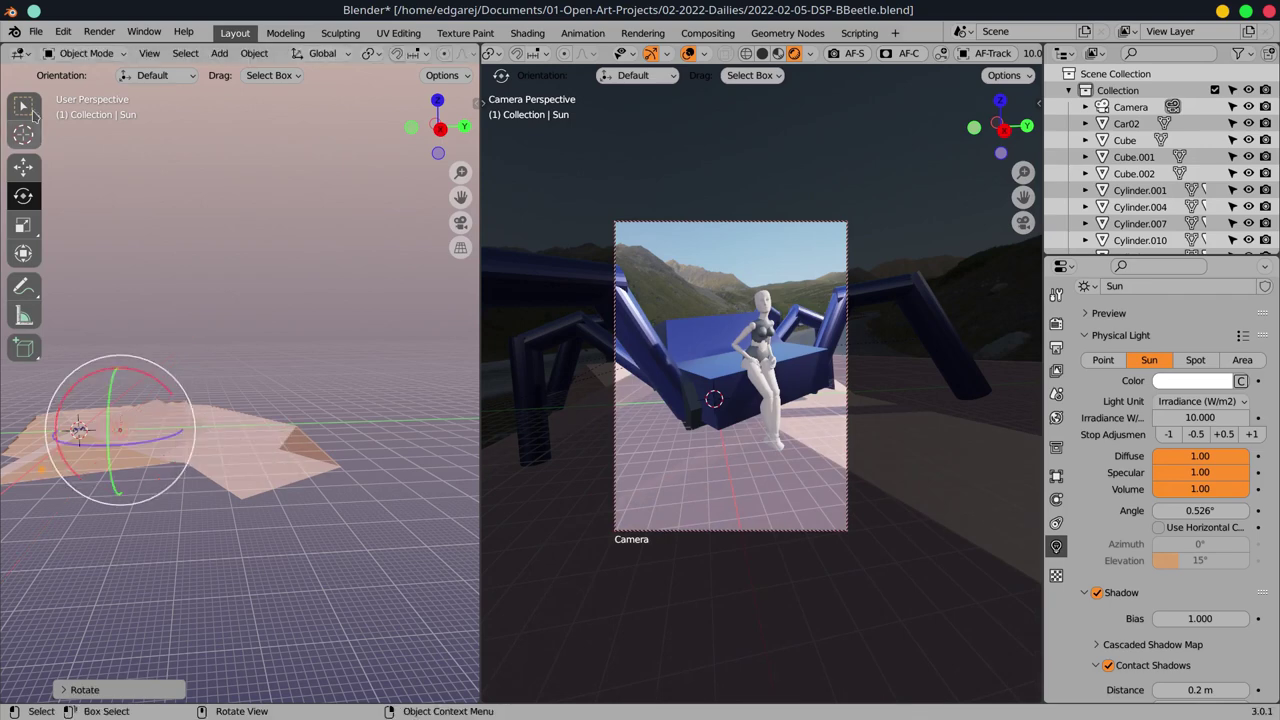
# Preview the scene rendered in Cycles, then return the viewport to solid shading
pyautogui.hotkey('ctrl', 'e')
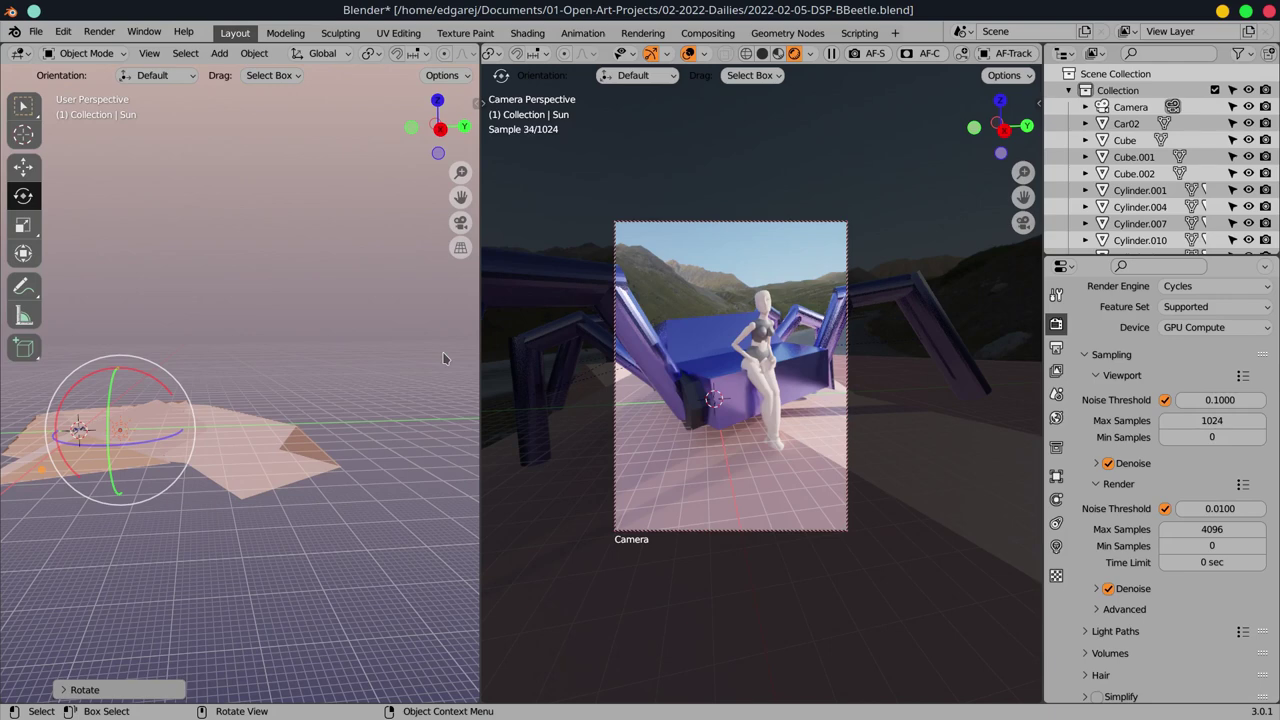
pyautogui.click(762, 53)
pyautogui.click(1097, 463)
pyautogui.click(1122, 375)
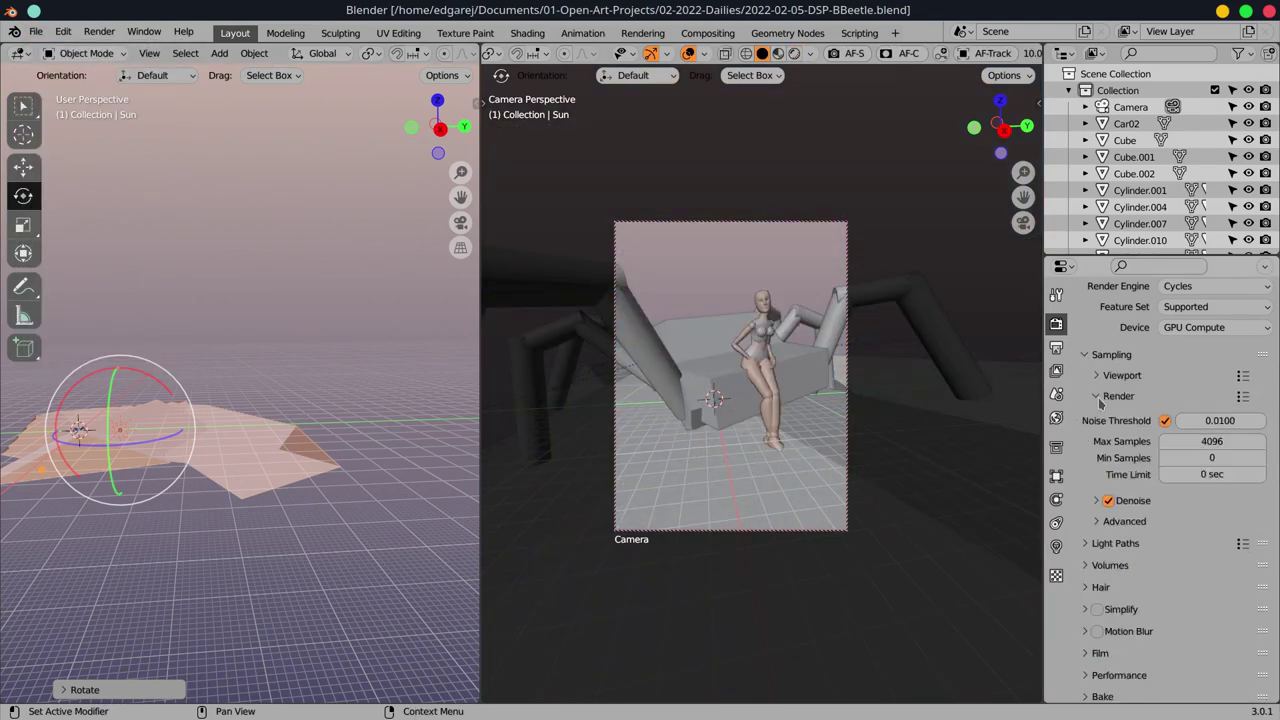
pyautogui.scroll(2, 1150, 450)
# Render a test image of the camera view and review the view layer settings
pyautogui.click(99, 31)
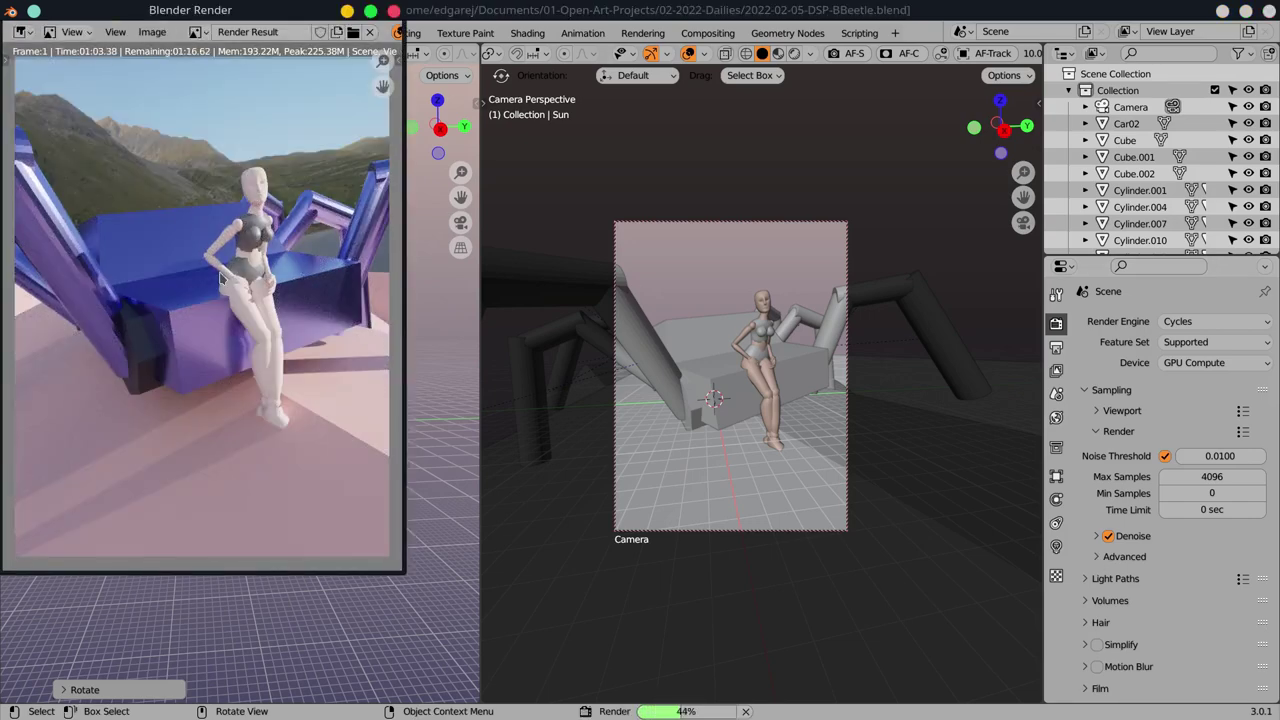
pyautogui.press('Escape')
pyautogui.click(1056, 370)
pyautogui.scroll(-5, 1160, 480)
pyautogui.scroll(-3, 1160, 480)
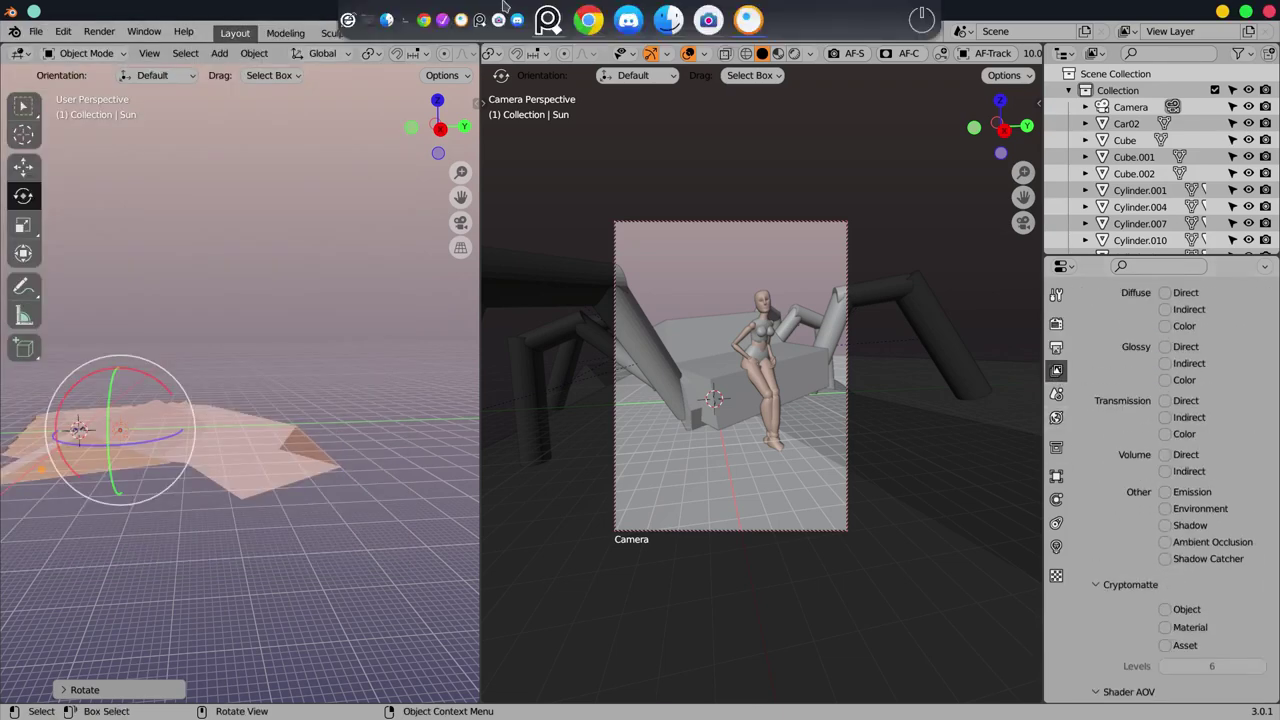
# Expand the Light Paths and Volumes settings, re-render, and show the Compositor in the left area
pyautogui.click(1056, 323)
pyautogui.scroll(5, 1180, 480)
pyautogui.click(1090, 634)
pyautogui.scroll(-5, 1085, 578)
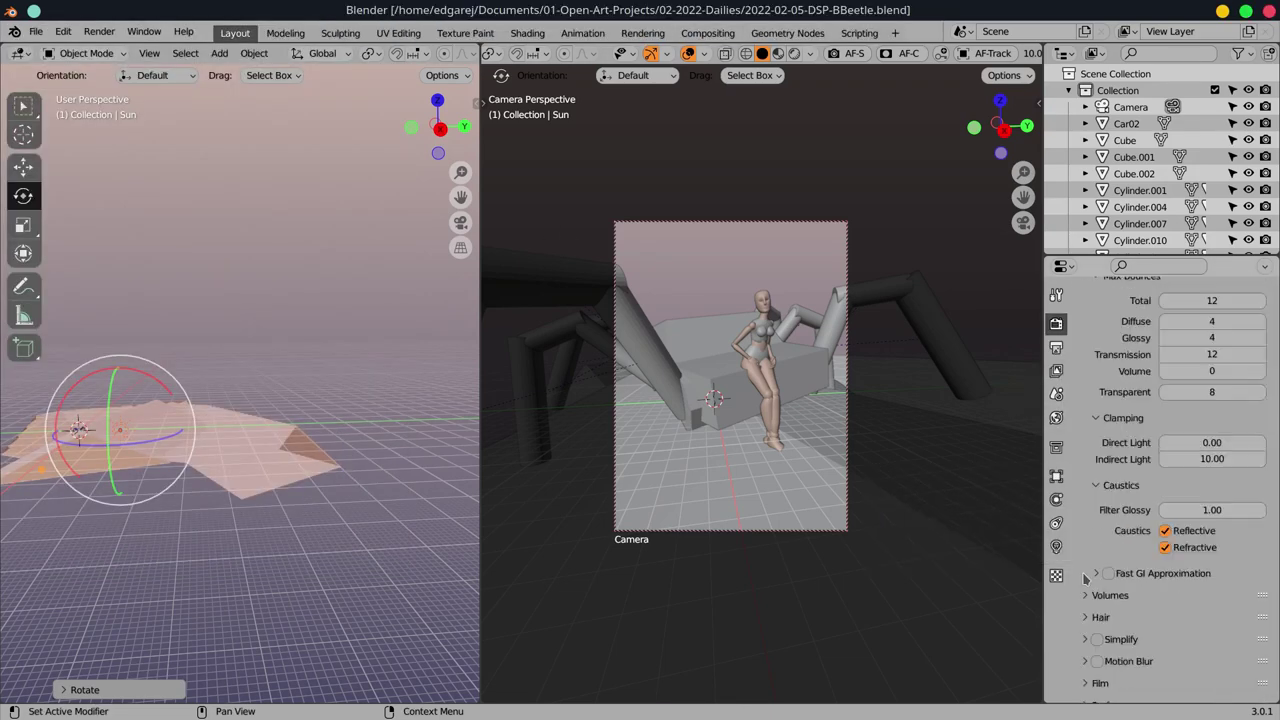
pyautogui.click(1085, 595)
pyautogui.press('F12')
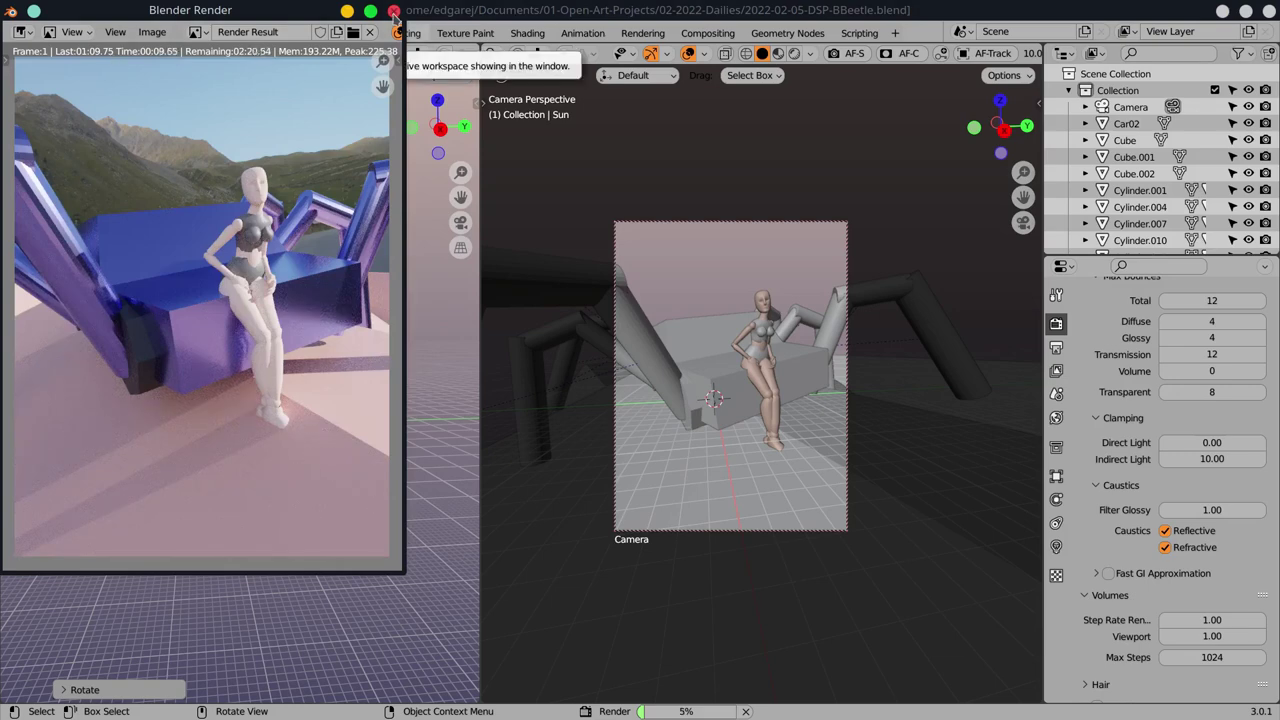
pyautogui.click(394, 12)
pyautogui.hotkey('shift', 'F3')
# Enable the ambient occlusion pass and combine it with the render through a Multiply Mix node
pyautogui.click(1056, 370)
pyautogui.scroll(-5, 1124, 530)
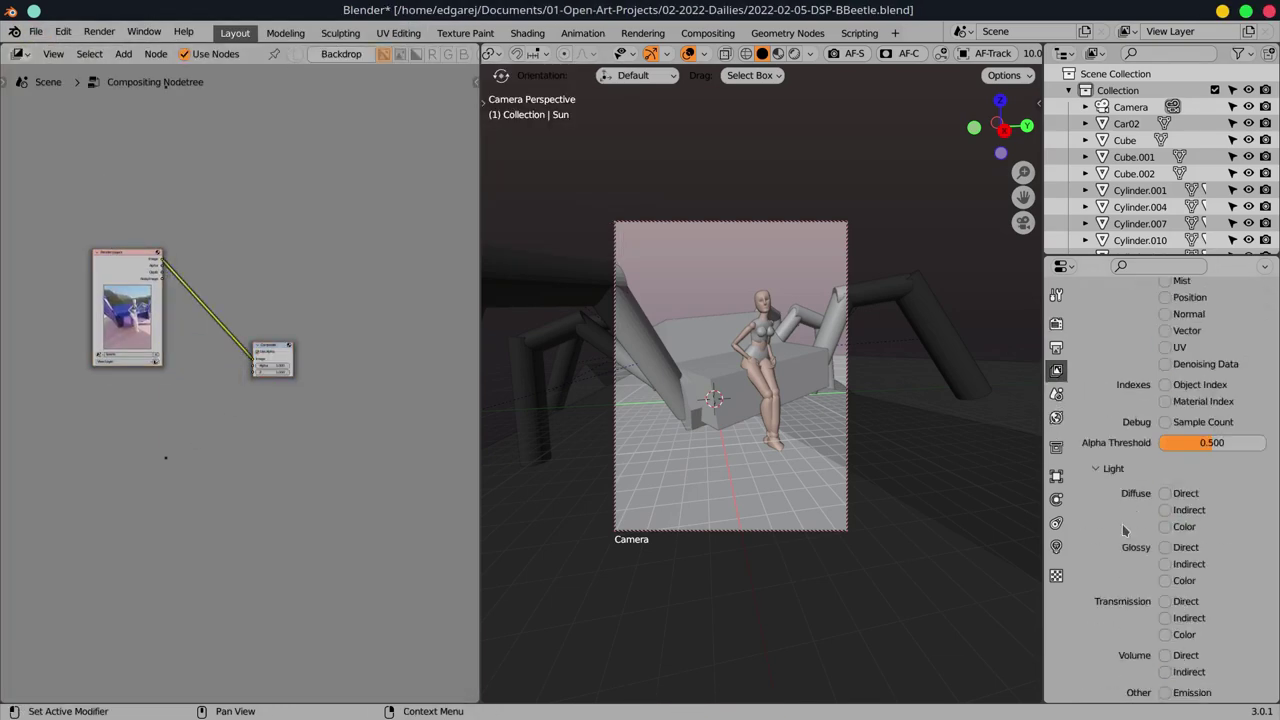
pyautogui.scroll(-5, 1124, 531)
pyautogui.click(1164, 531)
pyautogui.hotkey('shift', 'a')
pyautogui.click(271, 165)
pyautogui.click(258, 300)
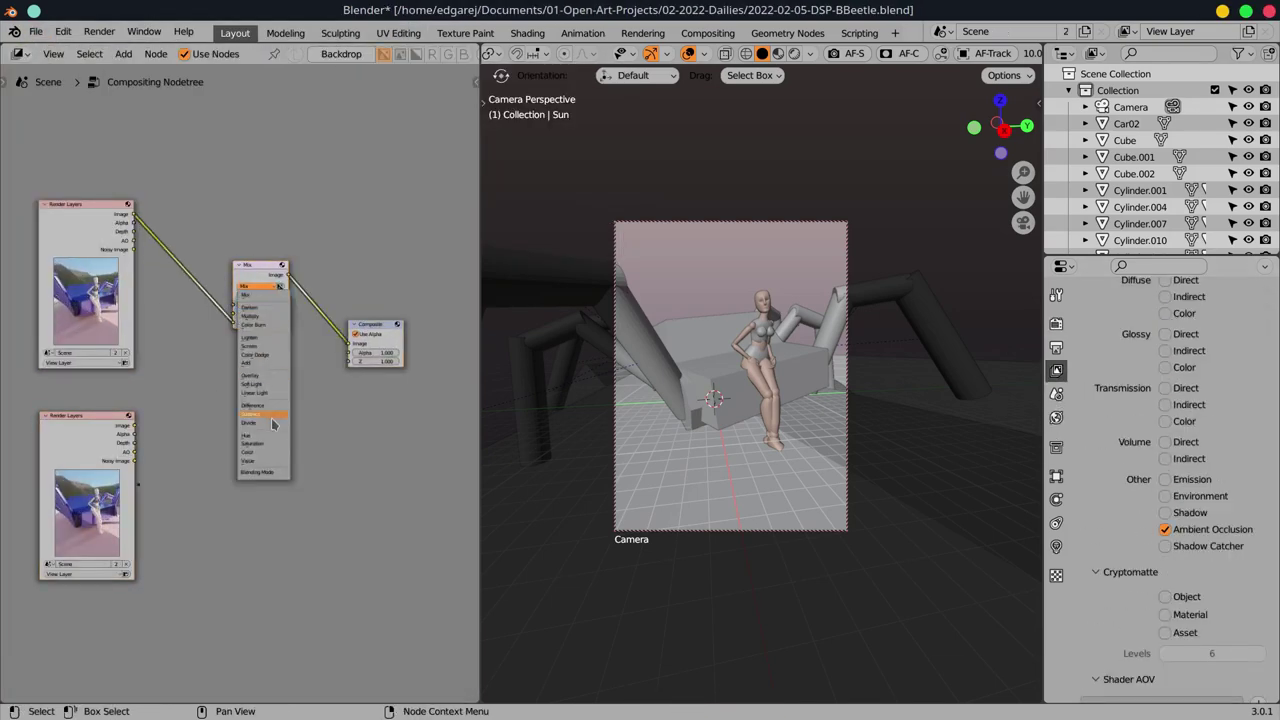
pyautogui.click(271, 418)
# Render the composited image and save the blend file
pyautogui.click(99, 31)
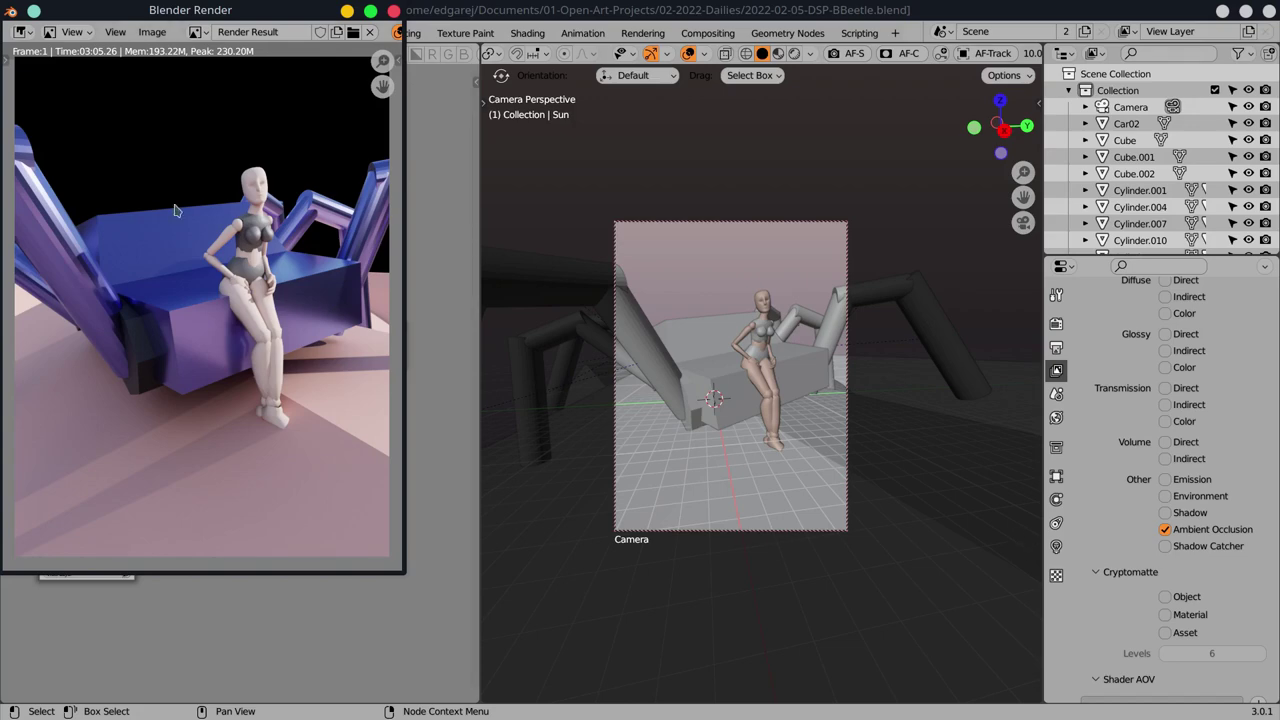
pyautogui.press('Escape')
pyautogui.click(1056, 417)
pyautogui.scroll(-5, 1085, 447)
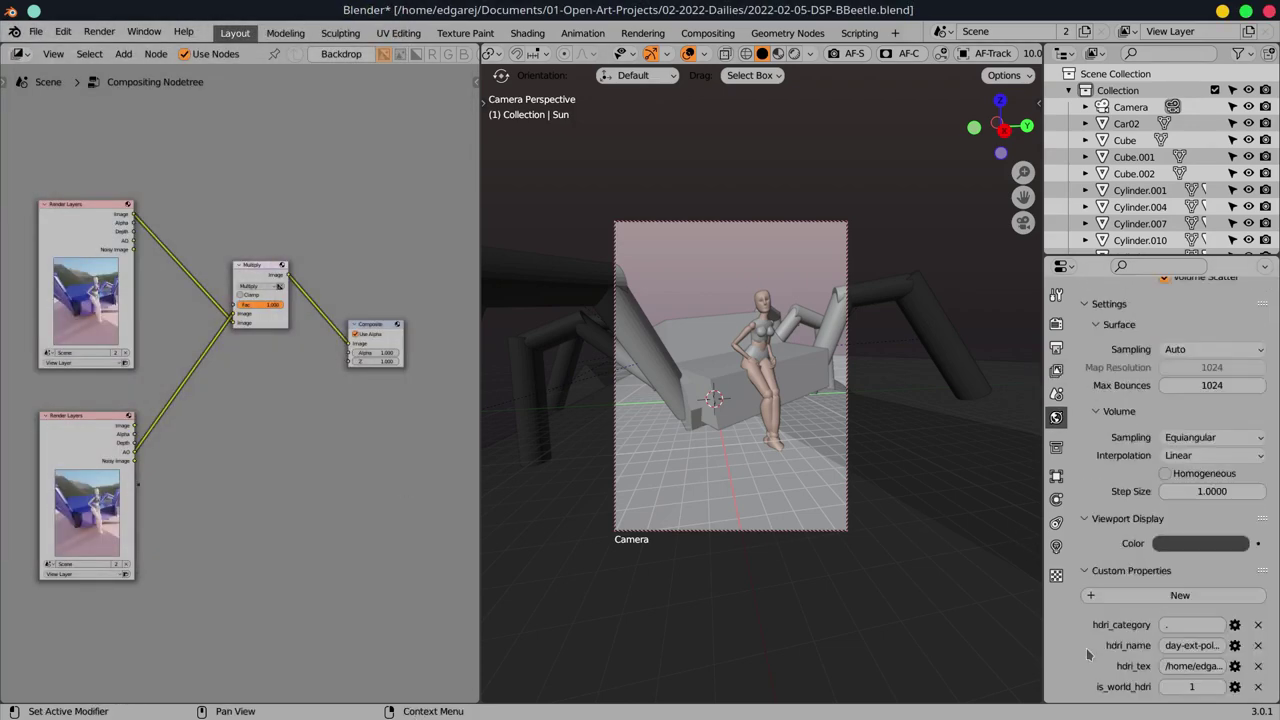
pyautogui.scroll(5, 1085, 447)
pyautogui.hotkey('ctrl', 's')
# Return the left area to the 3D view and check the 3750×5000 px output resolution
pyautogui.hotkey('shift', 'F5')
pyautogui.click(1056, 323)
pyautogui.click(1056, 347)
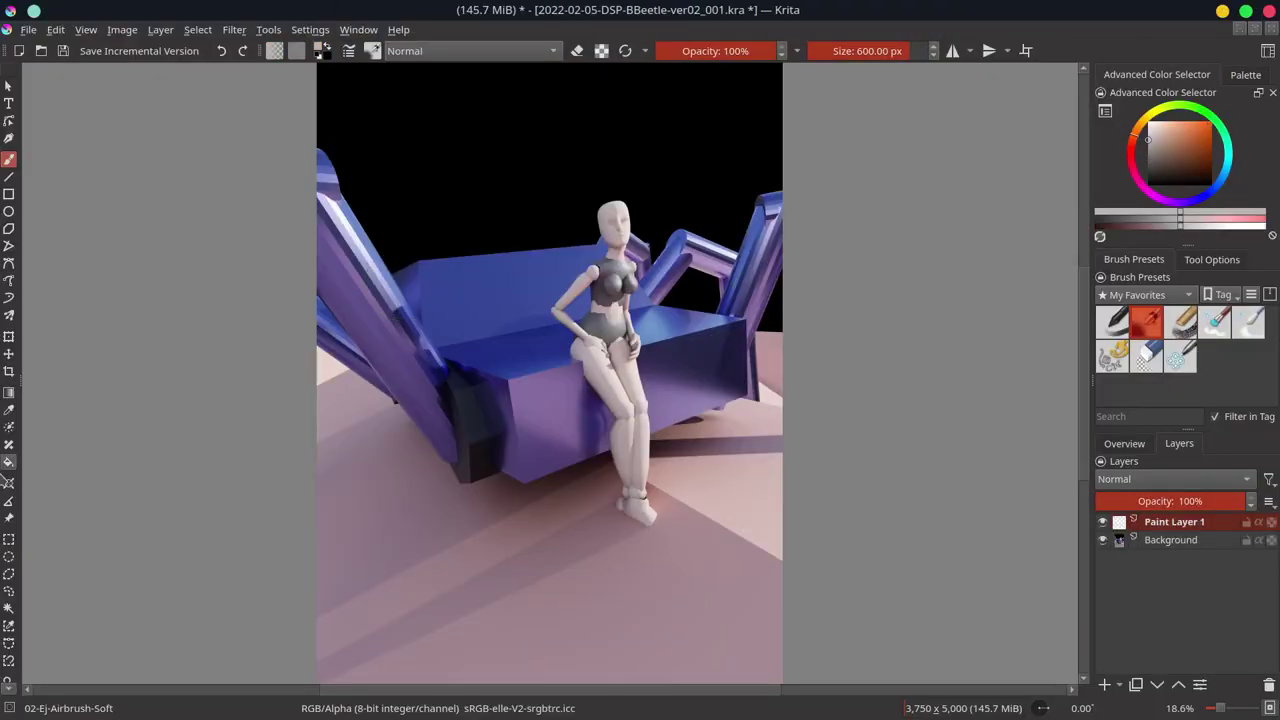
# Wash the render with translucent white, add a sketch layer, and mirror the view
pyautogui.press('BackSpace')
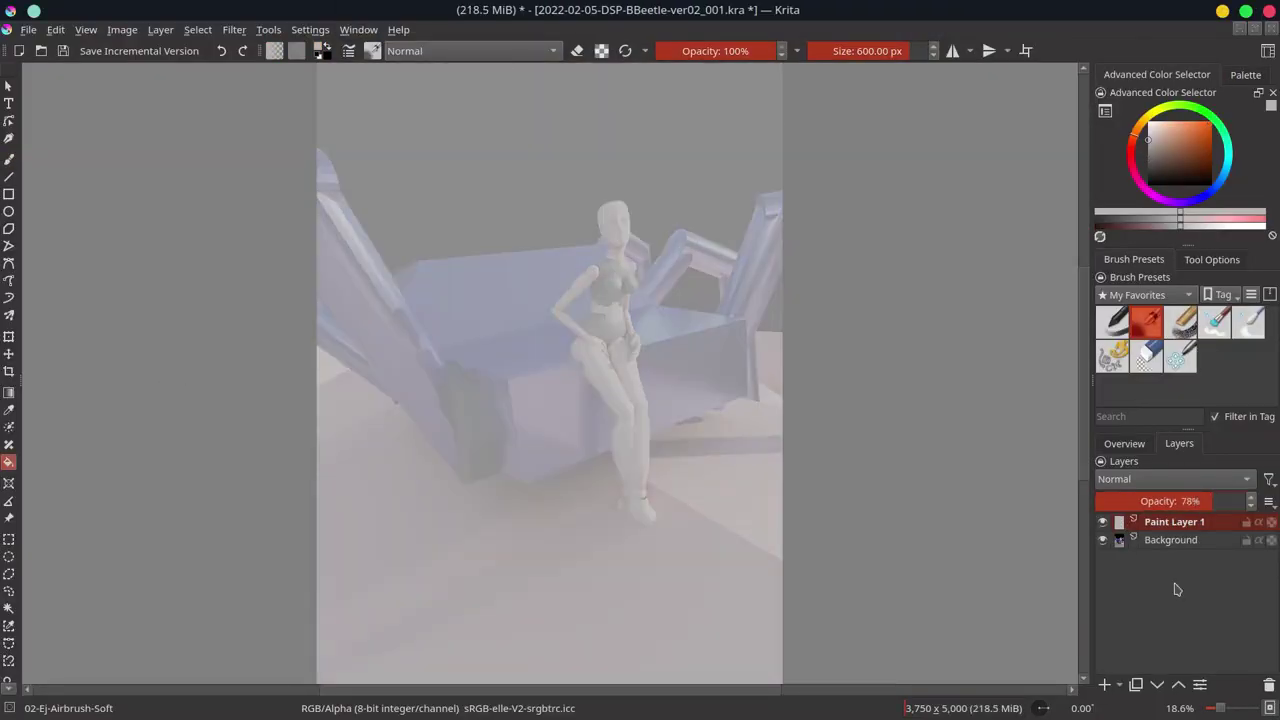
pyautogui.press('Insert')
pyautogui.press('e')
pyautogui.press('m')
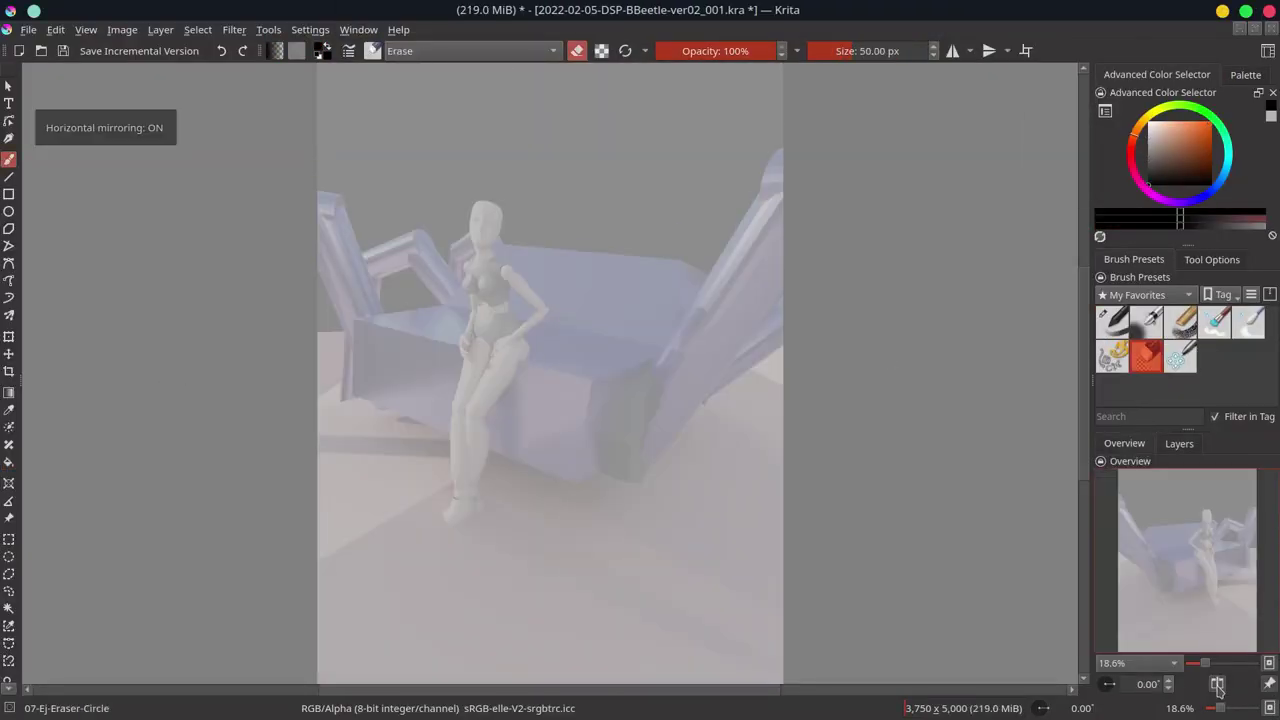
pyautogui.press('/')
# Sketch the Beetle car's body outline, roof arc, wheel and lower body lines
pyautogui.moveTo(350, 386); pyautogui.dragTo(435, 430)
pyautogui.moveTo(498, 460); pyautogui.dragTo(480, 458)
pyautogui.moveTo(468, 300)
pyautogui.mouseDown()
pyautogui.moveTo(437, 433)
pyautogui.moveTo(630, 340)
pyautogui.mouseUp()
pyautogui.moveTo(555, 322); pyautogui.dragTo(665, 345)
pyautogui.moveTo(510, 258); pyautogui.dragTo(655, 285)
pyautogui.moveTo(660, 280); pyautogui.dragTo(655, 340)
pyautogui.moveTo(514, 262)
pyautogui.mouseDown()
pyautogui.moveTo(690, 302)
pyautogui.moveTo(660, 338)
pyautogui.mouseUp()
pyautogui.moveTo(388, 390)
pyautogui.mouseDown()
pyautogui.moveTo(425, 440)
pyautogui.moveTo(550, 396)
pyautogui.moveTo(650, 385)
pyautogui.mouseUp()
pyautogui.moveTo(650, 375); pyautogui.dragTo(598, 470)
pyautogui.moveTo(500, 470); pyautogui.dragTo(600, 465)
pyautogui.moveTo(560, 395); pyautogui.dragTo(556, 398)
pyautogui.moveTo(500, 415); pyautogui.dragTo(632, 340)
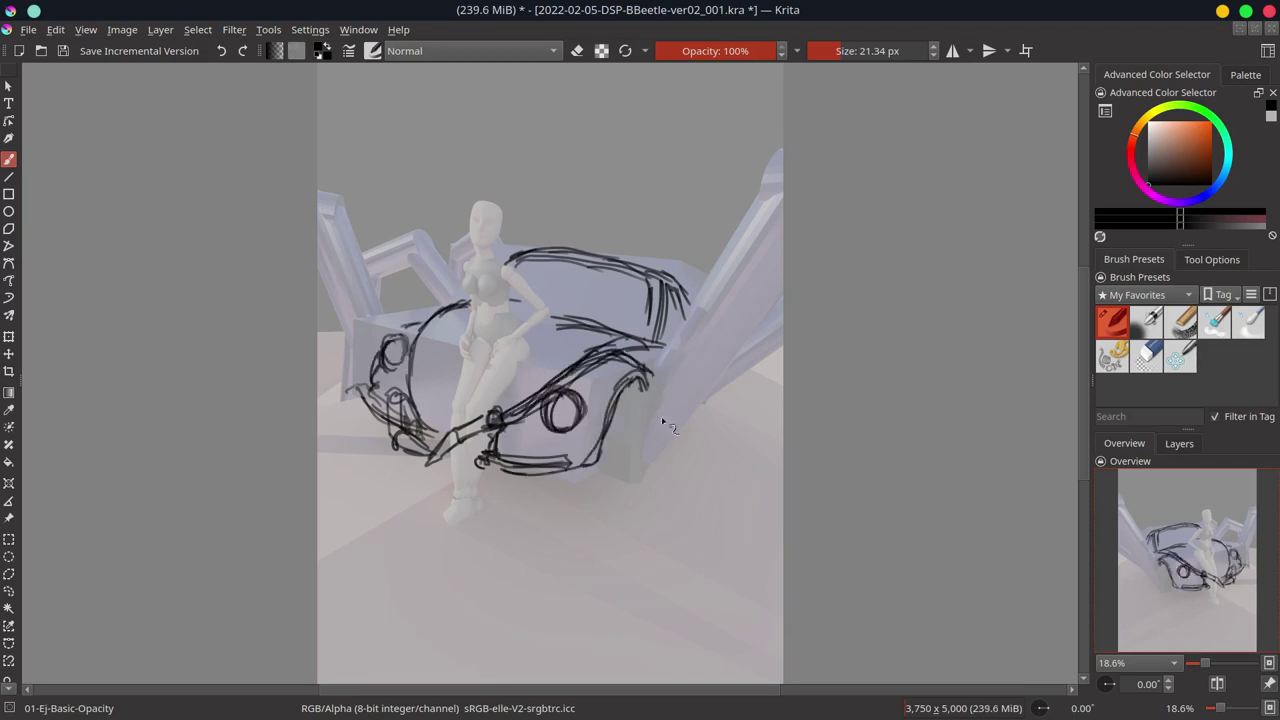
# Sketch the car's left and right spider legs and its front-wheel details
pyautogui.moveTo(650, 408); pyautogui.dragTo(632, 450)
pyautogui.moveTo(655, 388); pyautogui.dragTo(701, 303)
pyautogui.moveTo(650, 425); pyautogui.dragTo(656, 462)
pyautogui.moveTo(700, 370); pyautogui.dragTo(690, 400)
pyautogui.moveTo(770, 262); pyautogui.dragTo(742, 338)
pyautogui.moveTo(778, 152); pyautogui.dragTo(760, 200)
pyautogui.moveTo(360, 354); pyautogui.dragTo(370, 373)
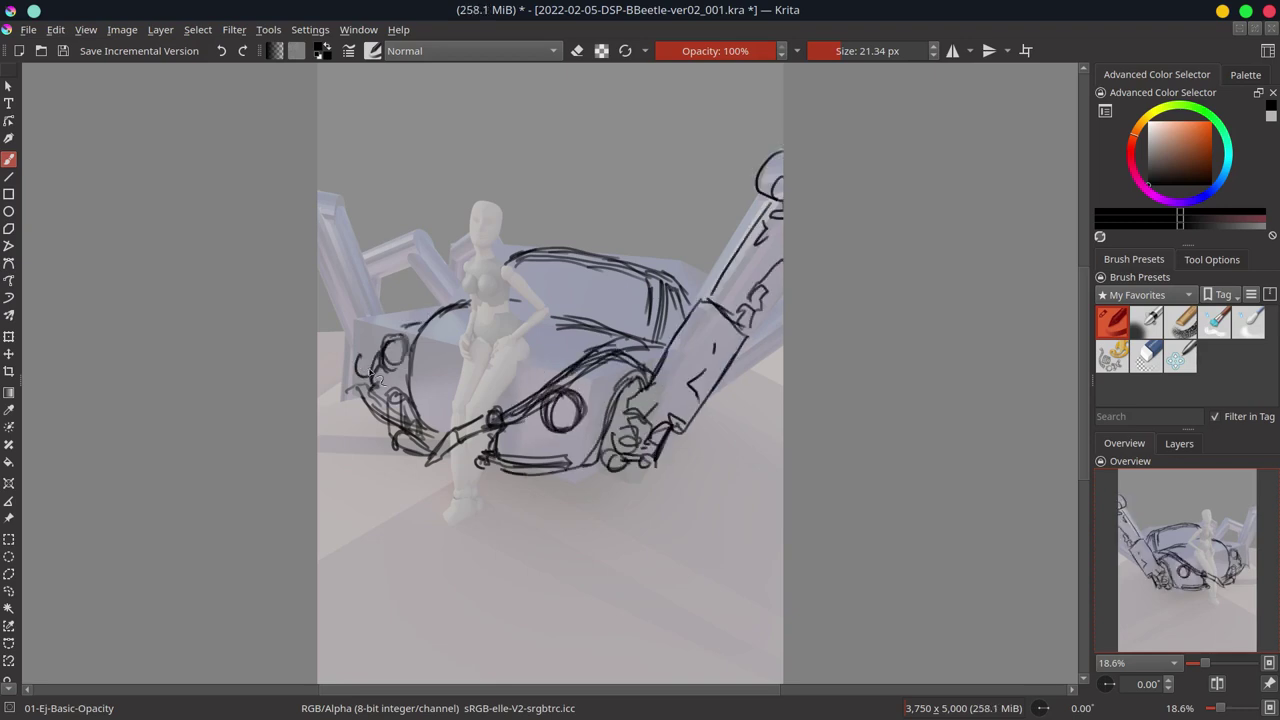
pyautogui.moveTo(318, 208); pyautogui.dragTo(336, 294)
pyautogui.moveTo(342, 226)
pyautogui.mouseDown()
pyautogui.moveTo(366, 290)
pyautogui.moveTo(428, 236)
pyautogui.mouseUp()
pyautogui.moveTo(428, 250); pyautogui.dragTo(450, 290)
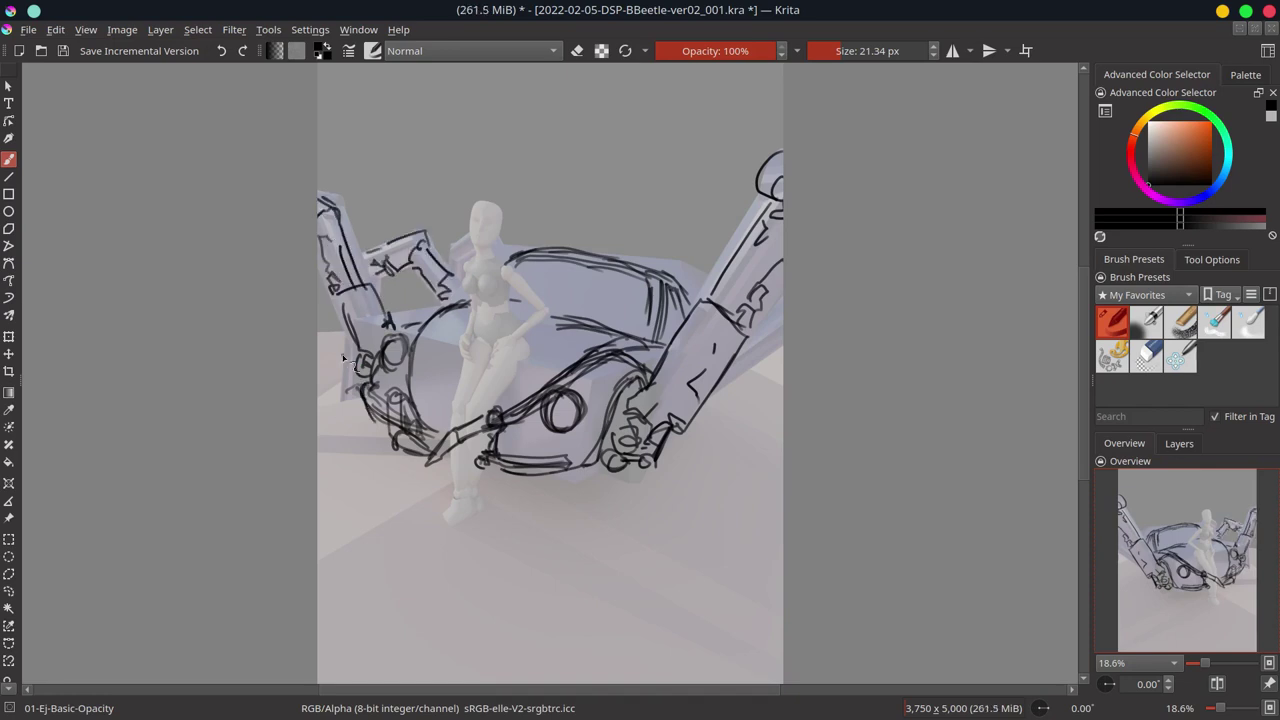
pyautogui.moveTo(330, 420); pyautogui.dragTo(362, 402)
pyautogui.moveTo(366, 390); pyautogui.dragTo(420, 420)
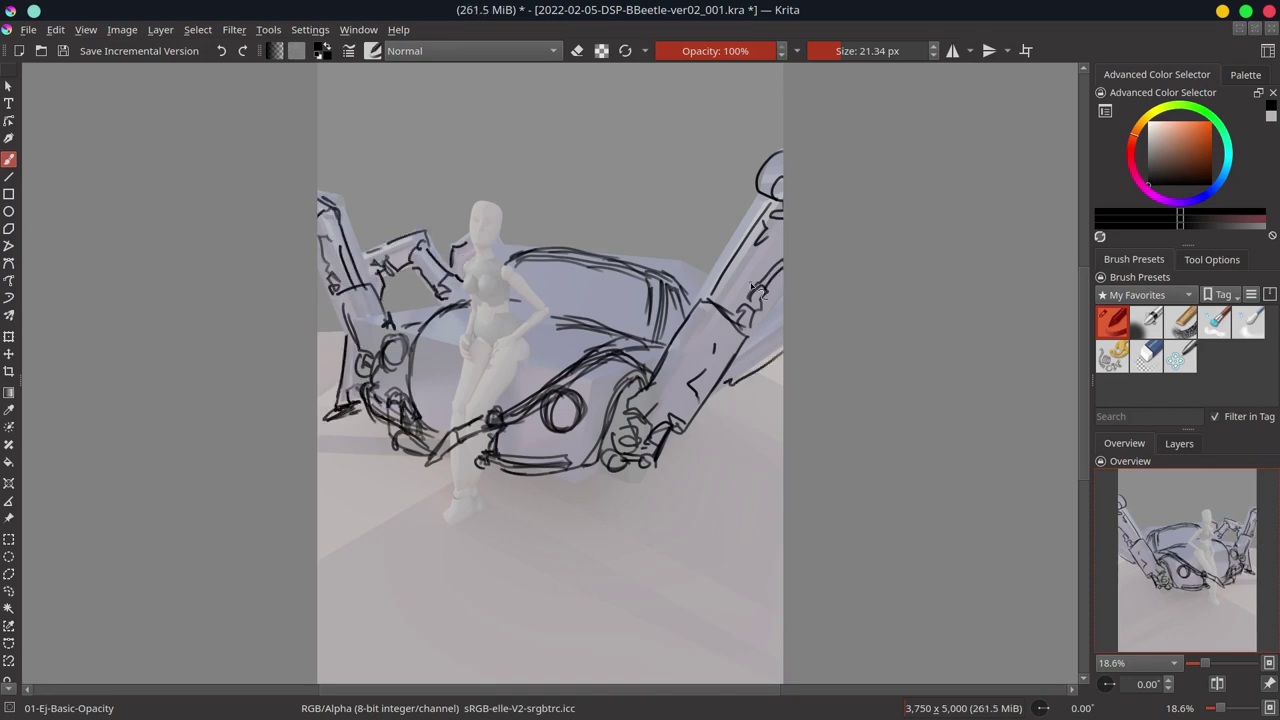
# Hide the car sketch layer to draw the woman on her own
pyautogui.click(1179, 443)
pyautogui.click(1102, 540)
pyautogui.scroll(3, 606, 323)
pyautogui.scroll(2, 606, 323)
# Sketch the woman's face, hair strands, mouth, neck and left body contour
pyautogui.moveTo(535, 316); pyautogui.dragTo(555, 322)
pyautogui.moveTo(568, 320); pyautogui.dragTo(598, 342)
pyautogui.moveTo(536, 306); pyautogui.dragTo(540, 330)
pyautogui.moveTo(545, 362); pyautogui.dragTo(562, 360)
pyautogui.moveTo(532, 330); pyautogui.dragTo(537, 383)
pyautogui.hotkey('ctrl', 'z')
pyautogui.hotkey('ctrl', 'z')
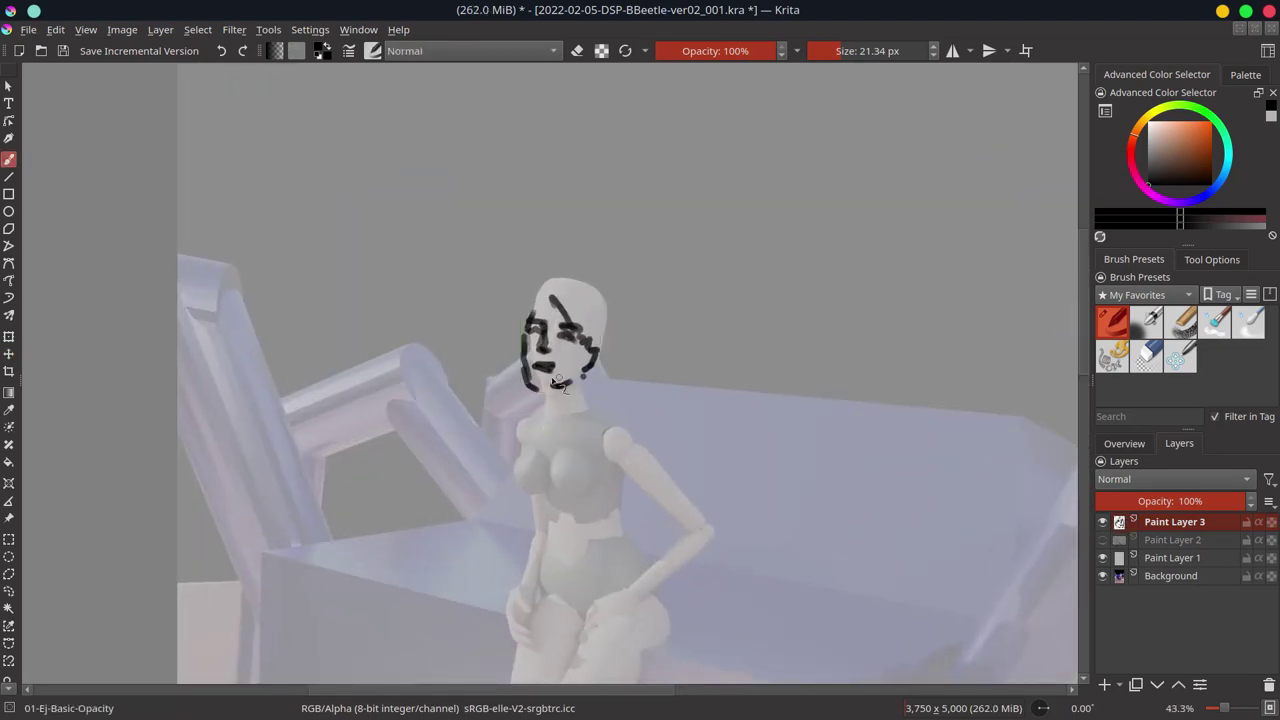
pyautogui.moveTo(534, 300); pyautogui.dragTo(522, 410)
pyautogui.moveTo(548, 300); pyautogui.dragTo(590, 385)
pyautogui.moveTo(536, 366); pyautogui.dragTo(556, 368)
pyautogui.moveTo(600, 318); pyautogui.dragTo(610, 395)
pyautogui.moveTo(588, 340)
pyautogui.mouseDown()
pyautogui.moveTo(590, 382)
pyautogui.moveTo(548, 430)
pyautogui.moveTo(540, 545)
pyautogui.moveTo(605, 580)
pyautogui.mouseUp()
pyautogui.moveTo(540, 540); pyautogui.dragTo(570, 588)
# Sketch the woman's torso and hip lines
pyautogui.moveTo(628, 415); pyautogui.dragTo(716, 535)
pyautogui.moveTo(612, 470); pyautogui.dragTo(712, 570)
pyautogui.moveTo(700, 540); pyautogui.dragTo(630, 600)
pyautogui.moveTo(660, 560); pyautogui.dragTo(588, 630)
pyautogui.scroll(-2, 619, 497)
pyautogui.moveTo(544, 418)
pyautogui.mouseDown()
pyautogui.moveTo(527, 482)
pyautogui.moveTo(608, 550)
pyautogui.mouseUp()
pyautogui.moveTo(660, 468); pyautogui.dragTo(618, 562)
pyautogui.moveTo(598, 482); pyautogui.dragTo(634, 500)
pyautogui.moveTo(542, 522); pyautogui.dragTo(614, 566)
pyautogui.scroll(-3, 1049, 364)
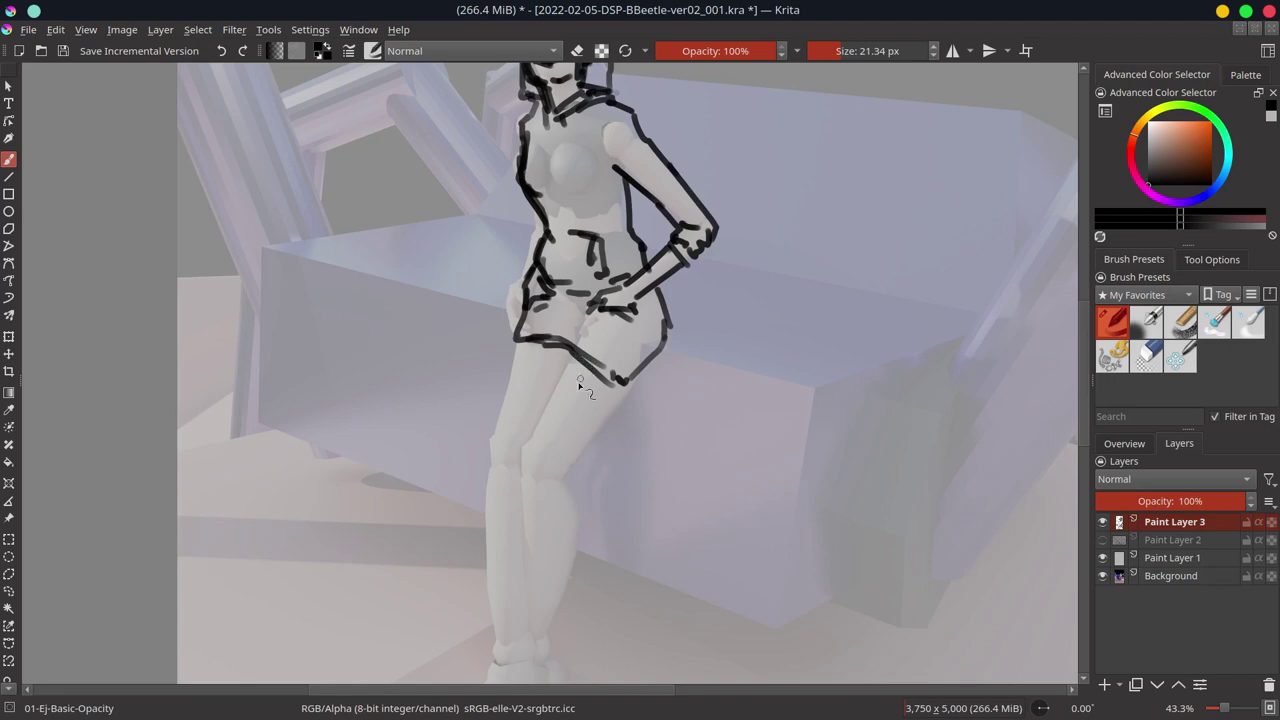
# Sketch the woman's legs, inner-thigh and knee marks, feet and shoes
pyautogui.moveTo(600, 395); pyautogui.dragTo(545, 490)
pyautogui.moveTo(515, 345); pyautogui.dragTo(480, 575)
pyautogui.scroll(-1, 560, 400)
pyautogui.moveTo(555, 420); pyautogui.dragTo(545, 475)
pyautogui.moveTo(485, 590); pyautogui.dragTo(515, 570)
pyautogui.moveTo(580, 280); pyautogui.dragTo(550, 360)
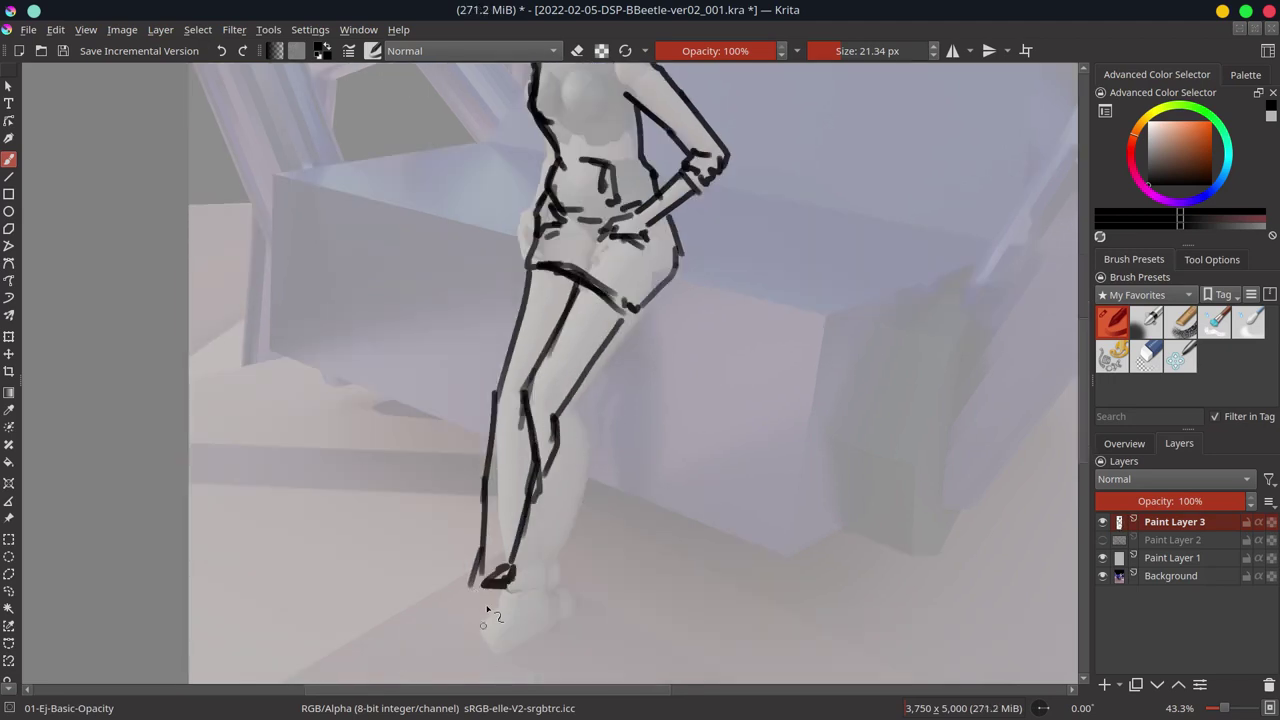
pyautogui.moveTo(568, 300)
pyautogui.mouseDown()
pyautogui.moveTo(530, 500)
pyautogui.moveTo(560, 405)
pyautogui.mouseUp()
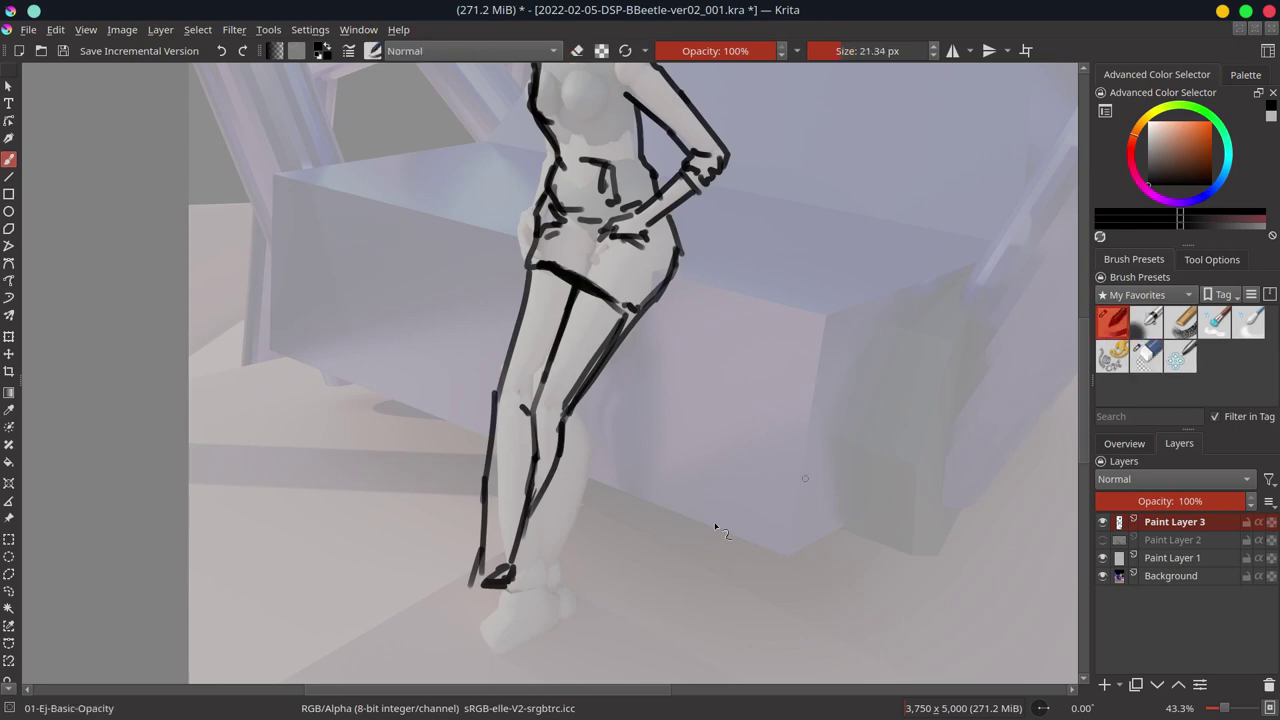
pyautogui.moveTo(478, 578); pyautogui.dragTo(448, 628)
pyautogui.scroll(-2, 715, 527)
pyautogui.moveTo(405, 495); pyautogui.dragTo(515, 450)
pyautogui.moveTo(456, 492); pyautogui.dragTo(476, 506)
pyautogui.scroll(-5, 715, 450)
# Save, erase car lines over the woman's chest, and add an ink stroke near the knee
pyautogui.hotkey('ctrl', 's')
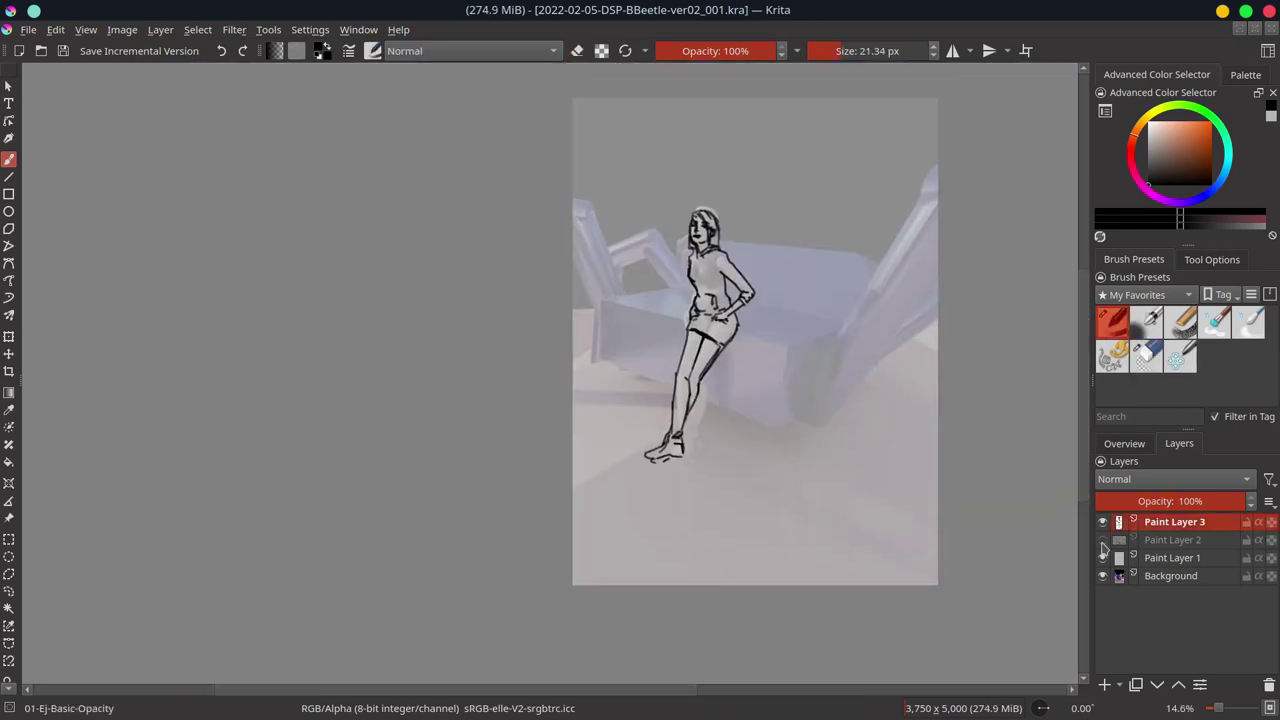
pyautogui.click(1102, 540)
pyautogui.click(1172, 540)
pyautogui.click(1146, 356)
pyautogui.scroll(2, 676, 258)
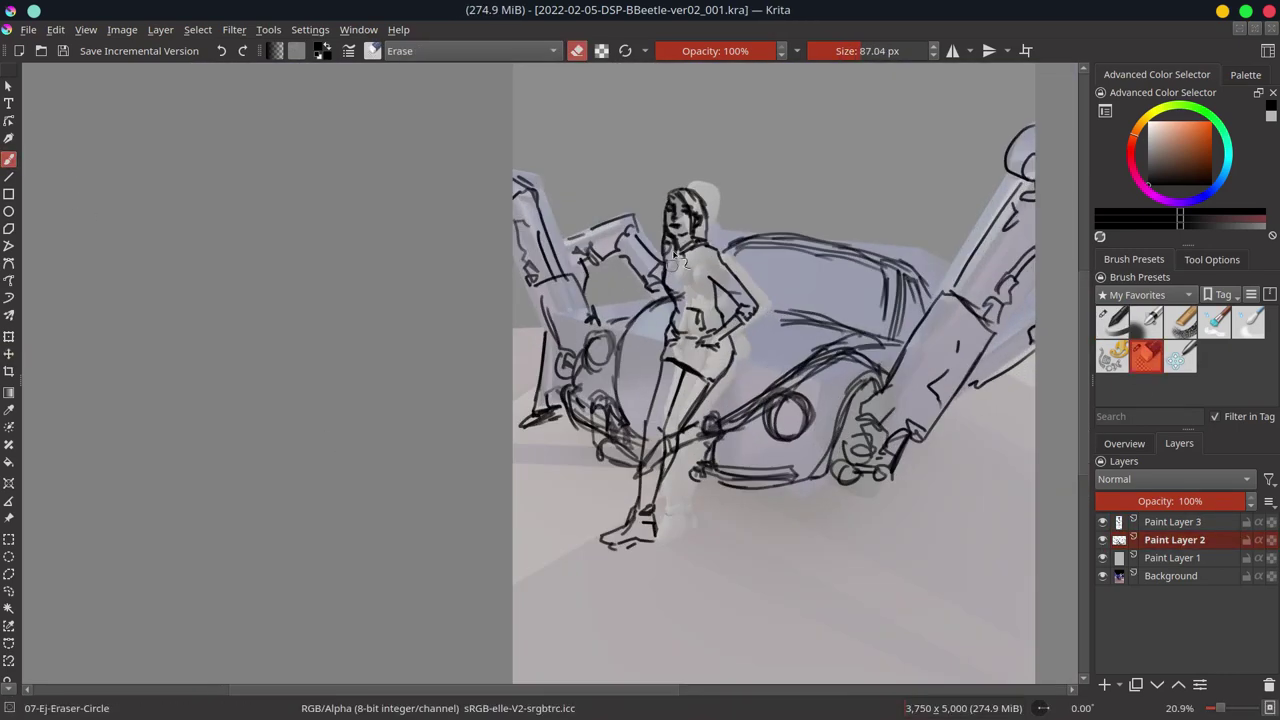
pyautogui.moveTo(676, 258); pyautogui.dragTo(679, 296)
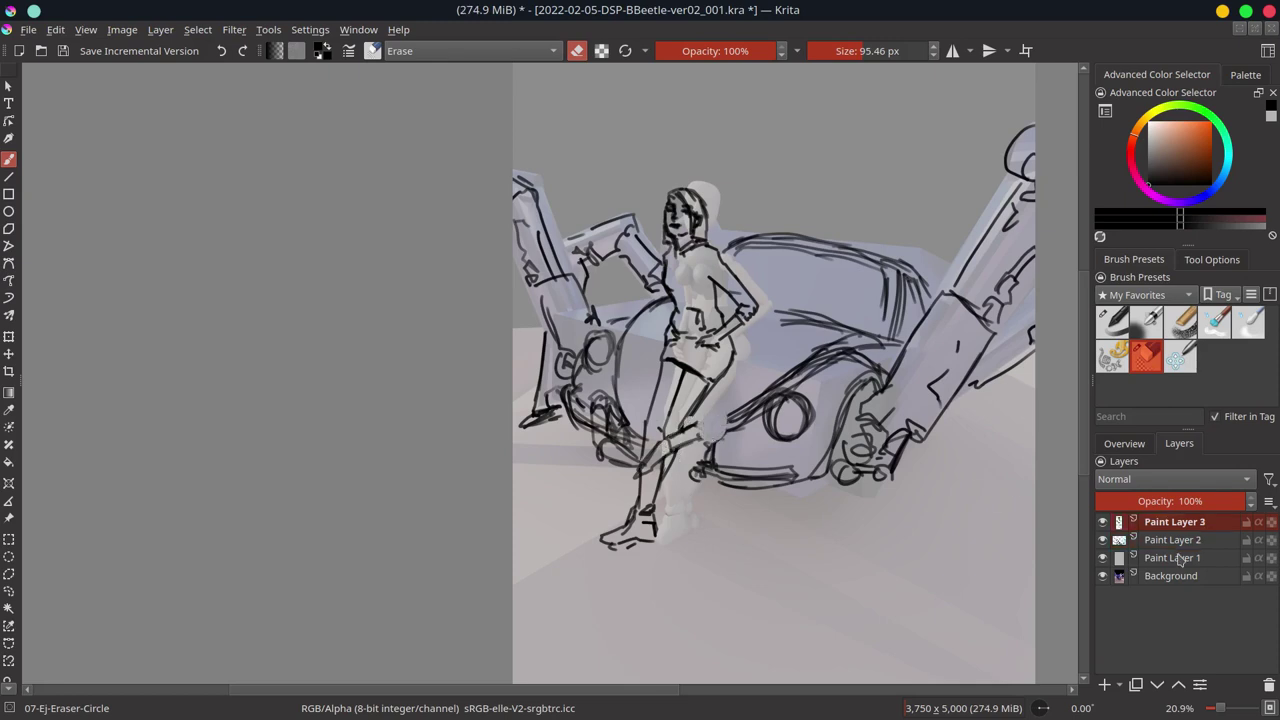
pyautogui.click(1112, 322)
pyautogui.moveTo(630, 470); pyautogui.dragTo(698, 430)
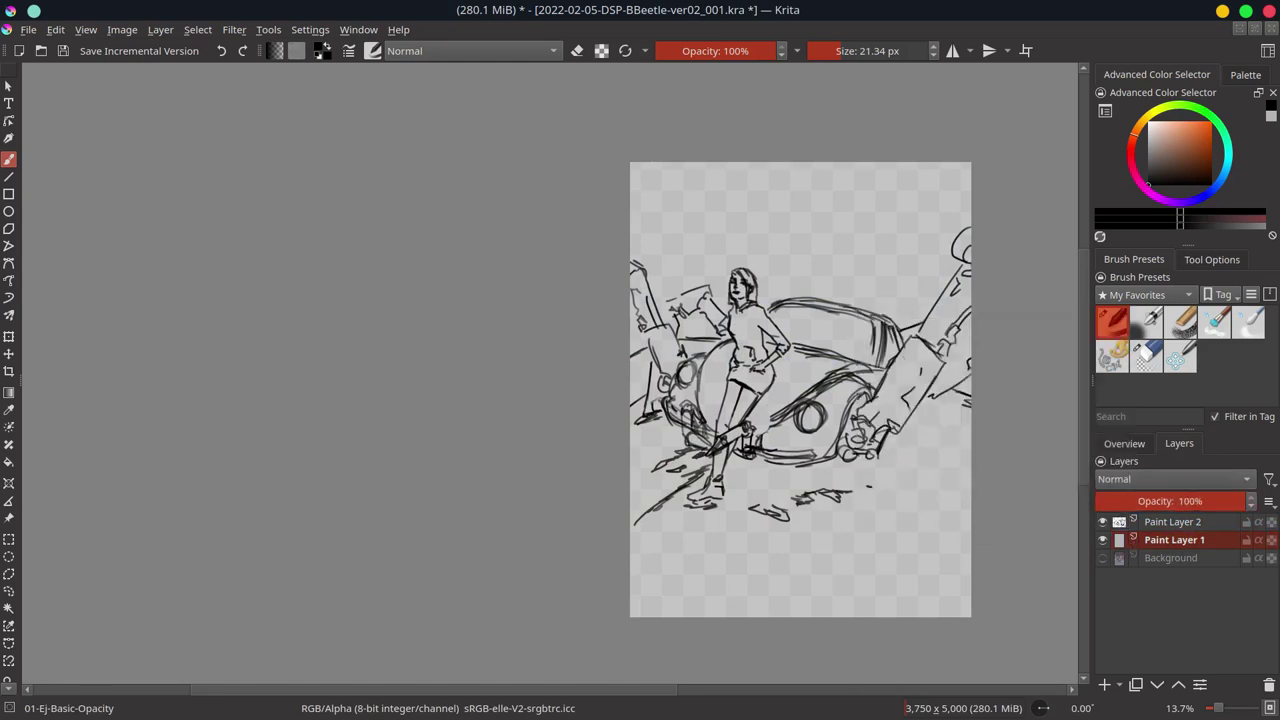
# Save the car and woman line sketch with Ctrl+S
pyautogui.hotkey('ctrl', 's')
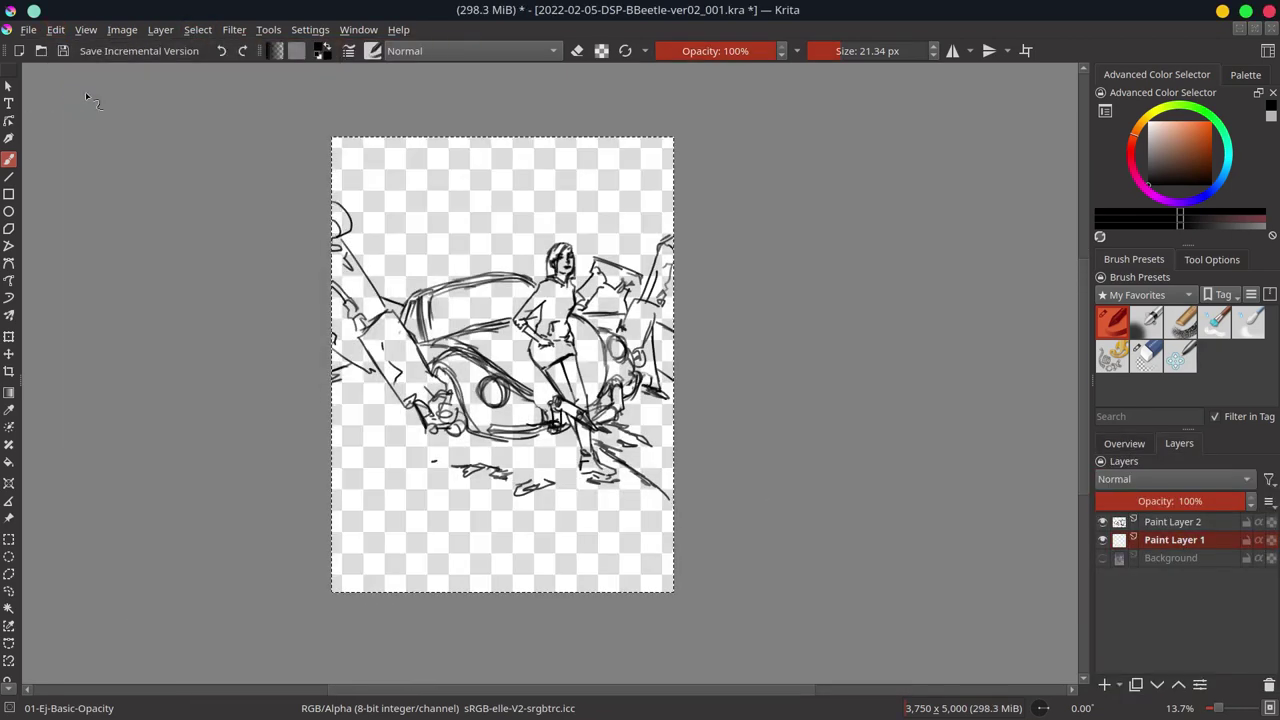
# Load the 02_MT-3-Orange-03 palette and texture the ground with a hue-shifting brush and dark blue
pyautogui.scroll(5, 1108, 342)
pyautogui.scroll(1, 1150, 342)
pyautogui.click(1183, 336)
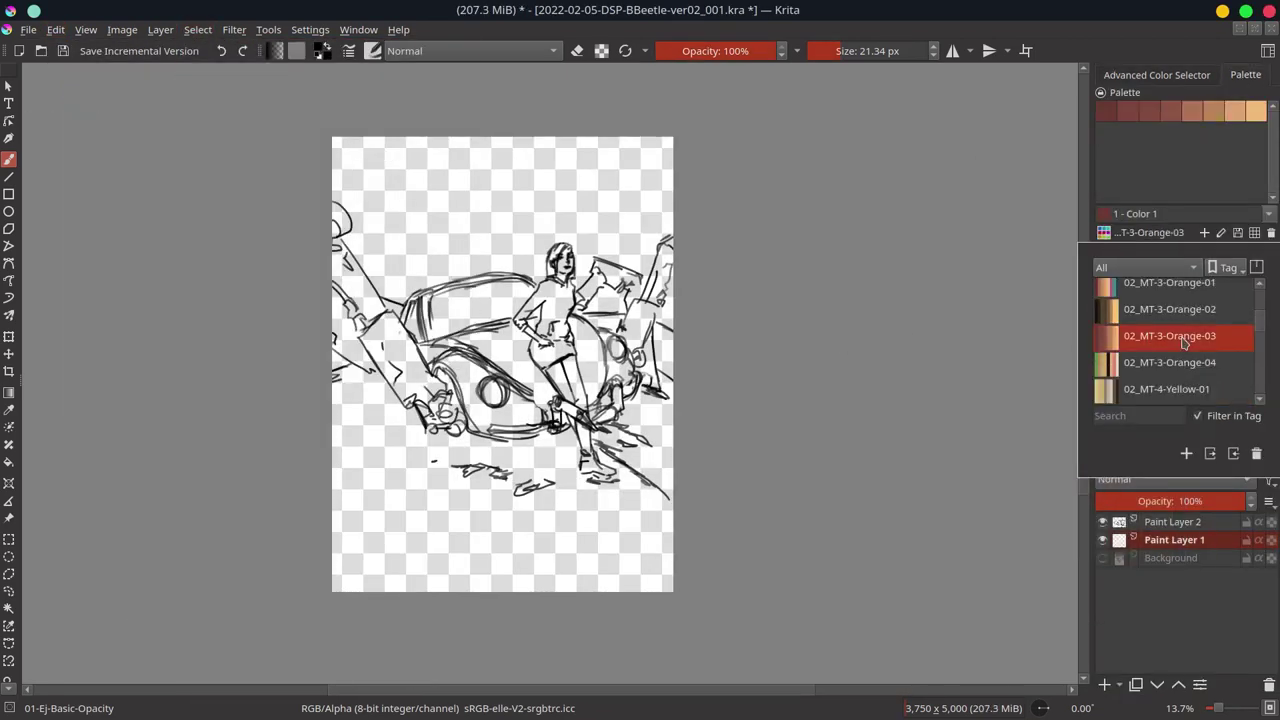
pyautogui.click(1157, 74)
pyautogui.click(1112, 356)
pyautogui.moveTo(620, 430)
pyautogui.mouseDown()
pyautogui.moveTo(675, 445)
pyautogui.moveTo(656, 421)
pyautogui.mouseUp()
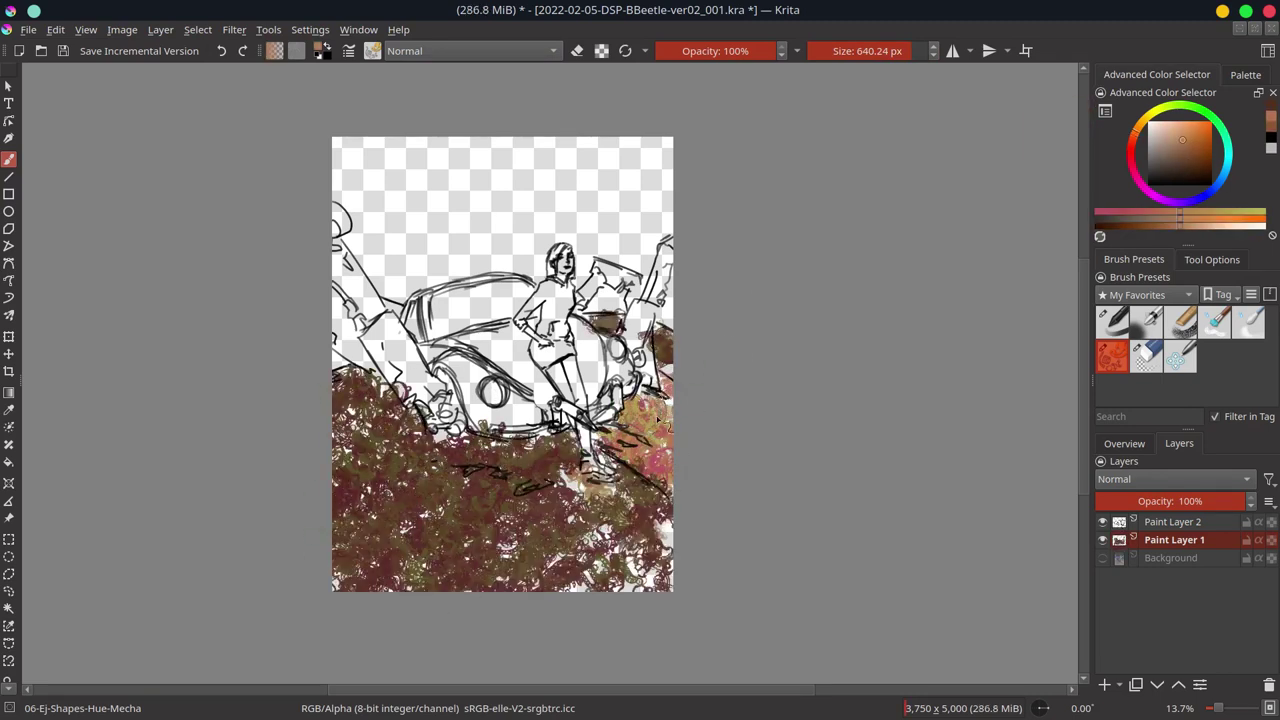
pyautogui.moveTo(340, 360); pyautogui.dragTo(395, 305)
pyautogui.moveTo(560, 450); pyautogui.dragTo(370, 470)
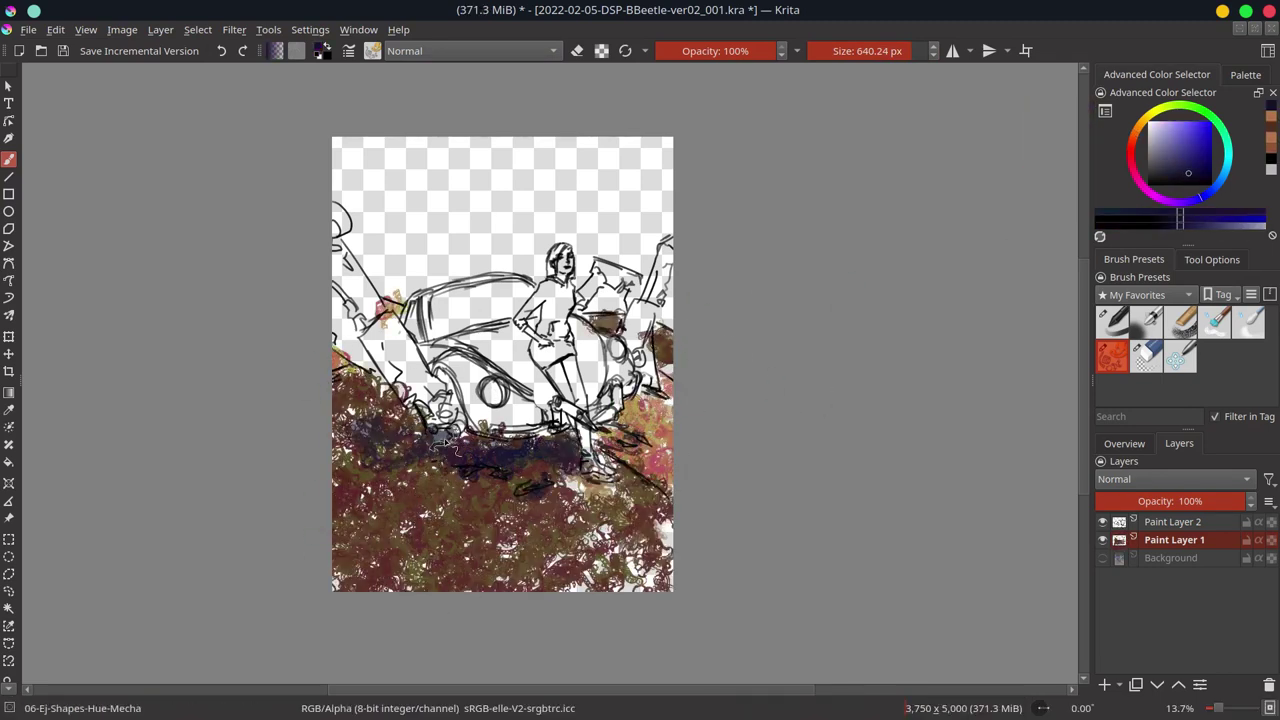
# Paint light purple and magenta purple over the car and the woman
pyautogui.click(1162, 126)
pyautogui.moveTo(360, 330); pyautogui.dragTo(440, 415)
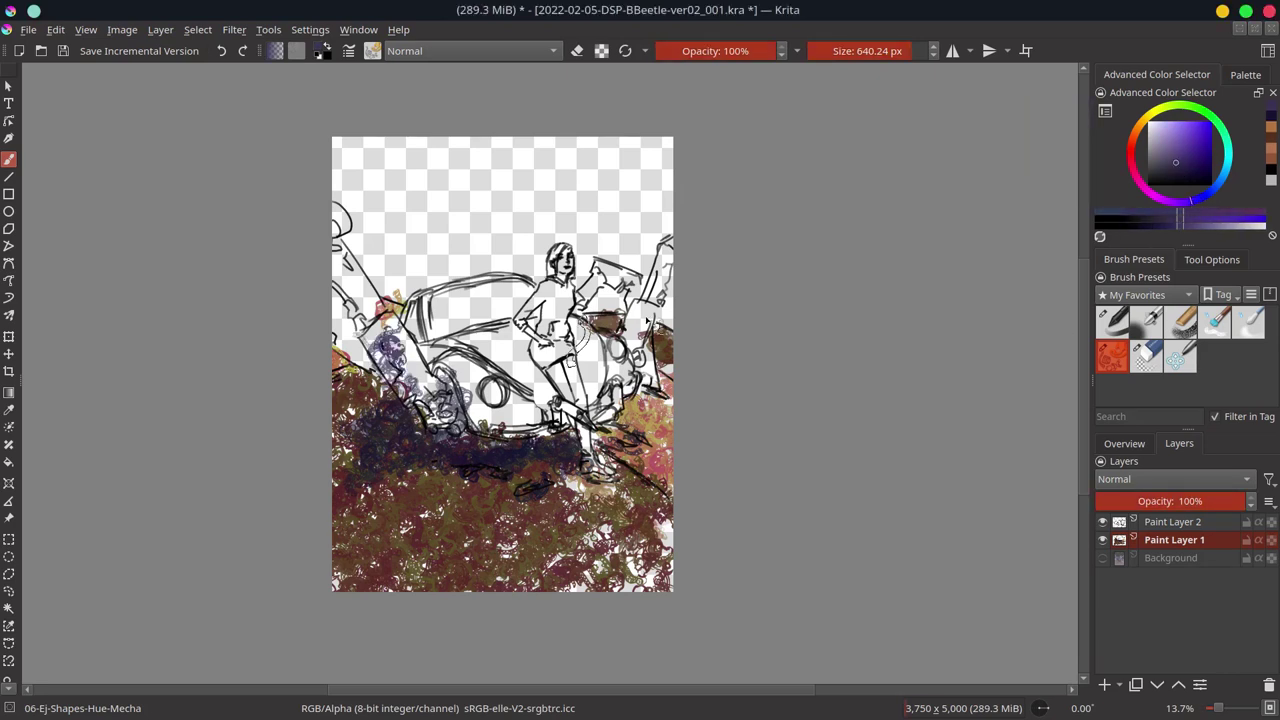
pyautogui.moveTo(395, 355); pyautogui.dragTo(540, 430)
pyautogui.moveTo(435, 345); pyautogui.dragTo(530, 415)
pyautogui.moveTo(450, 270)
pyautogui.mouseDown()
pyautogui.moveTo(600, 340)
pyautogui.moveTo(345, 240)
pyautogui.mouseUp()
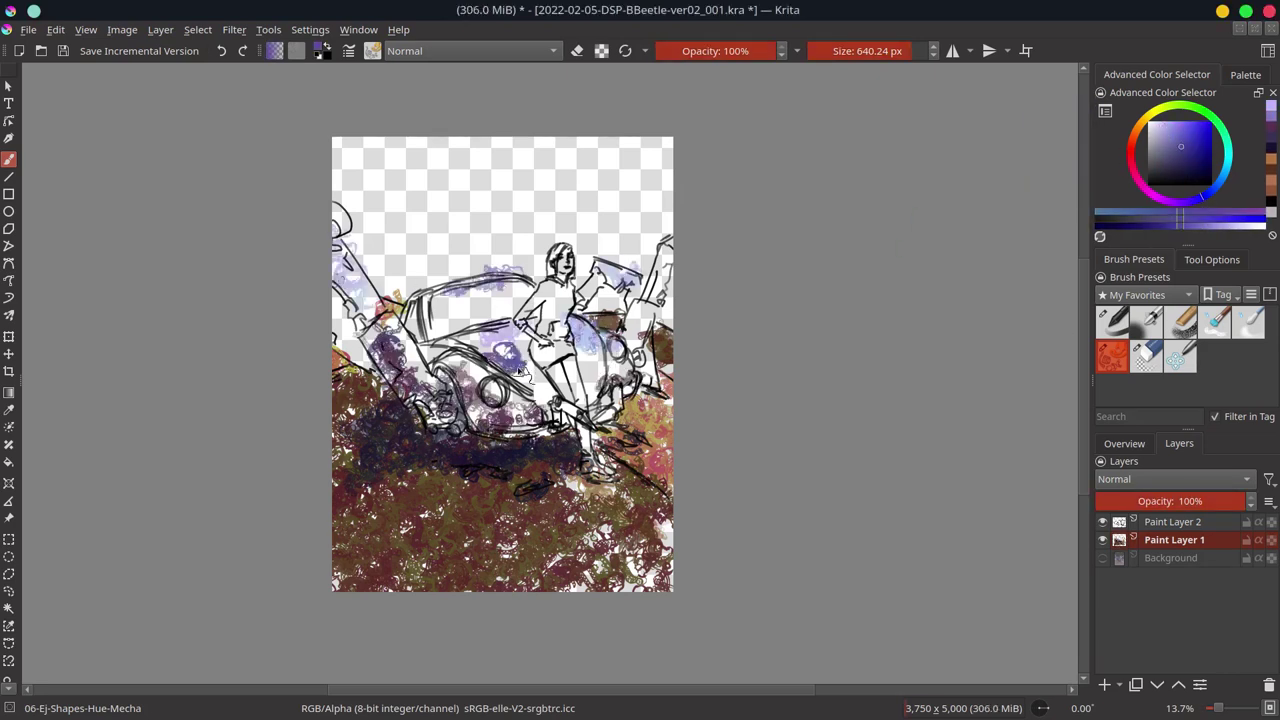
pyautogui.moveTo(430, 380); pyautogui.dragTo(555, 345)
pyautogui.click(1153, 142)
pyautogui.moveTo(370, 415); pyautogui.dragTo(522, 300)
pyautogui.moveTo(400, 340); pyautogui.dragTo(430, 305)
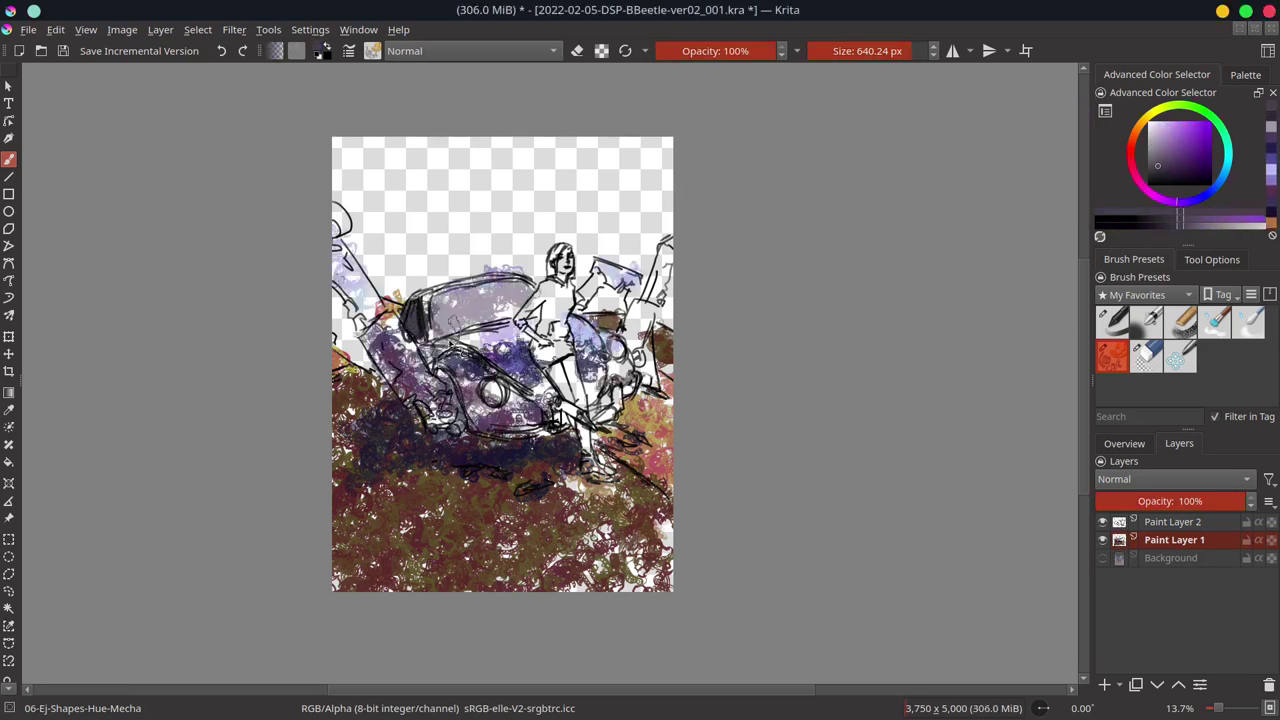
# Add blue and darker blue strokes along the car, then toggle layers to view the 3D render
pyautogui.click(1171, 142)
pyautogui.moveTo(530, 400); pyautogui.dragTo(655, 290)
pyautogui.moveTo(445, 375); pyautogui.dragTo(500, 330)
pyautogui.moveTo(352, 276); pyautogui.dragTo(390, 340)
pyautogui.click(1187, 170)
pyautogui.moveTo(455, 372); pyautogui.dragTo(520, 422)
pyautogui.moveTo(590, 270); pyautogui.dragTo(655, 378)
pyautogui.moveTo(335, 296); pyautogui.dragTo(372, 380)
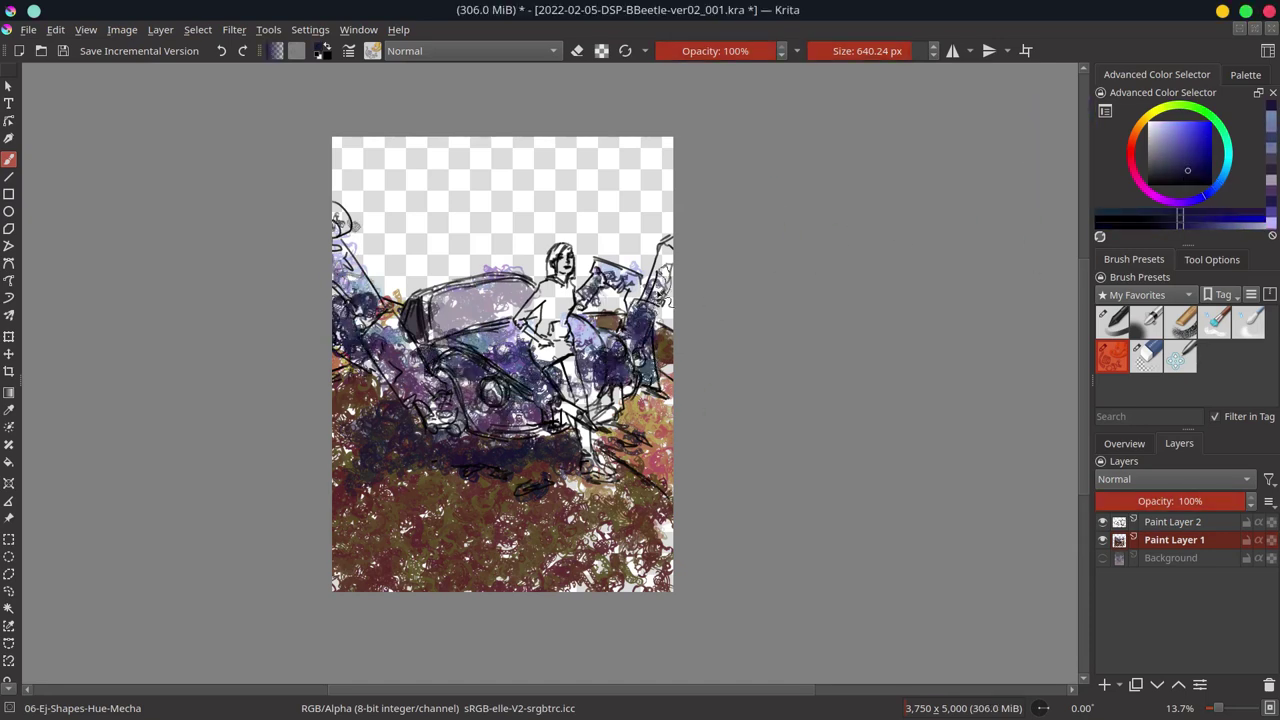
pyautogui.keyDown('shift'); pyautogui.click(1102, 557); pyautogui.keyUp('shift')
pyautogui.click(1172, 557)
# Return to the brush on Paint Layer 1 and paint strokes along the top sky
pyautogui.click(198, 29)
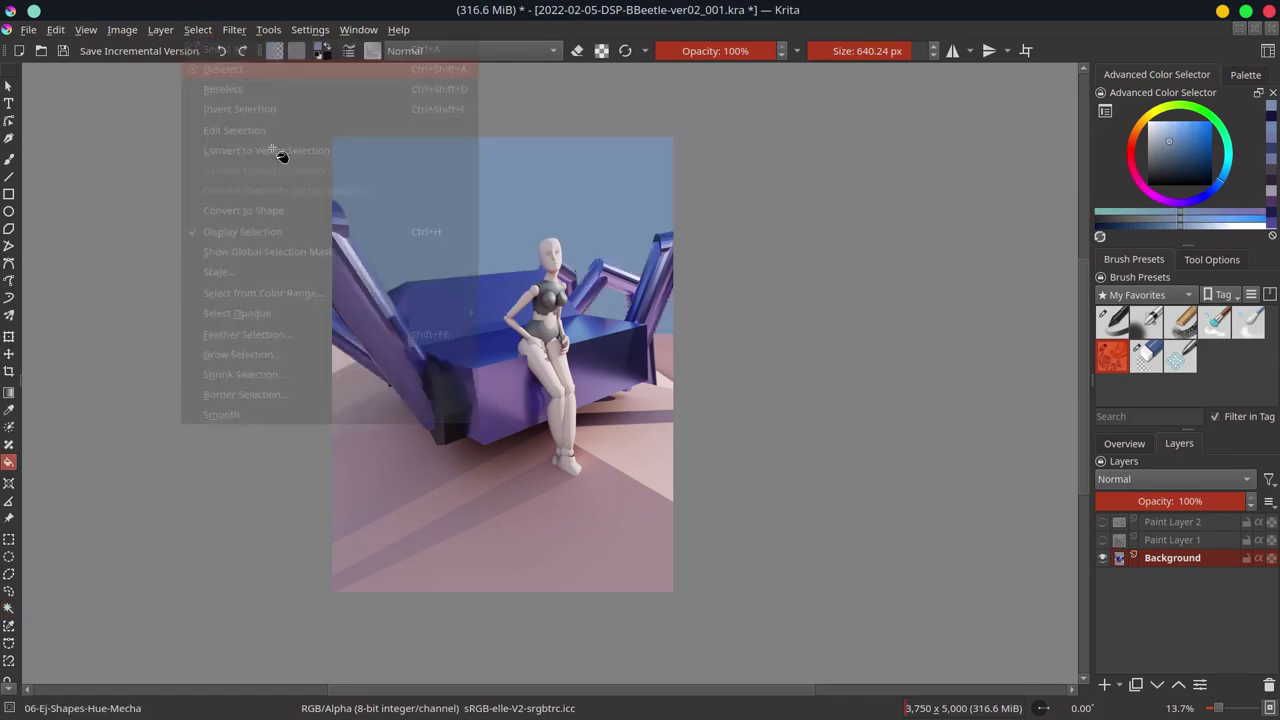
pyautogui.click(280, 151)
pyautogui.click(1172, 539)
pyautogui.press('b')
pyautogui.moveTo(335, 150); pyautogui.dragTo(510, 160)
pyautogui.moveTo(595, 150)
pyautogui.mouseDown()
pyautogui.moveTo(378, 158)
pyautogui.moveTo(600, 165)
pyautogui.mouseUp()
# Paint clouds and light blue to pale greyish-blue sky across the top
pyautogui.click(1152, 125)
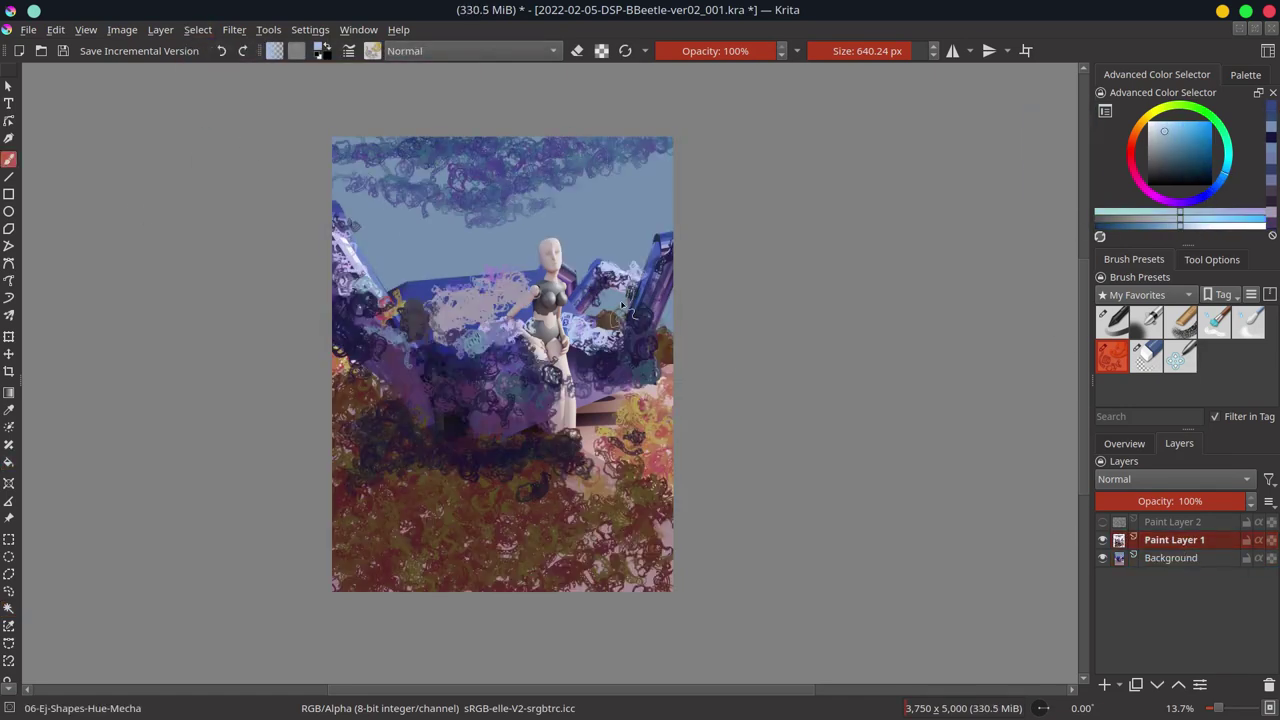
pyautogui.moveTo(600, 280); pyautogui.dragTo(635, 320)
pyautogui.click(1102, 521)
pyautogui.moveTo(380, 290)
pyautogui.mouseDown()
pyautogui.moveTo(490, 265)
pyautogui.moveTo(545, 285)
pyautogui.mouseUp()
pyautogui.keyDown('ctrl'); pyautogui.click(541, 280); pyautogui.keyUp('ctrl')
pyautogui.moveTo(360, 230)
pyautogui.mouseDown()
pyautogui.moveTo(620, 190)
pyautogui.moveTo(697, 222)
pyautogui.mouseUp()
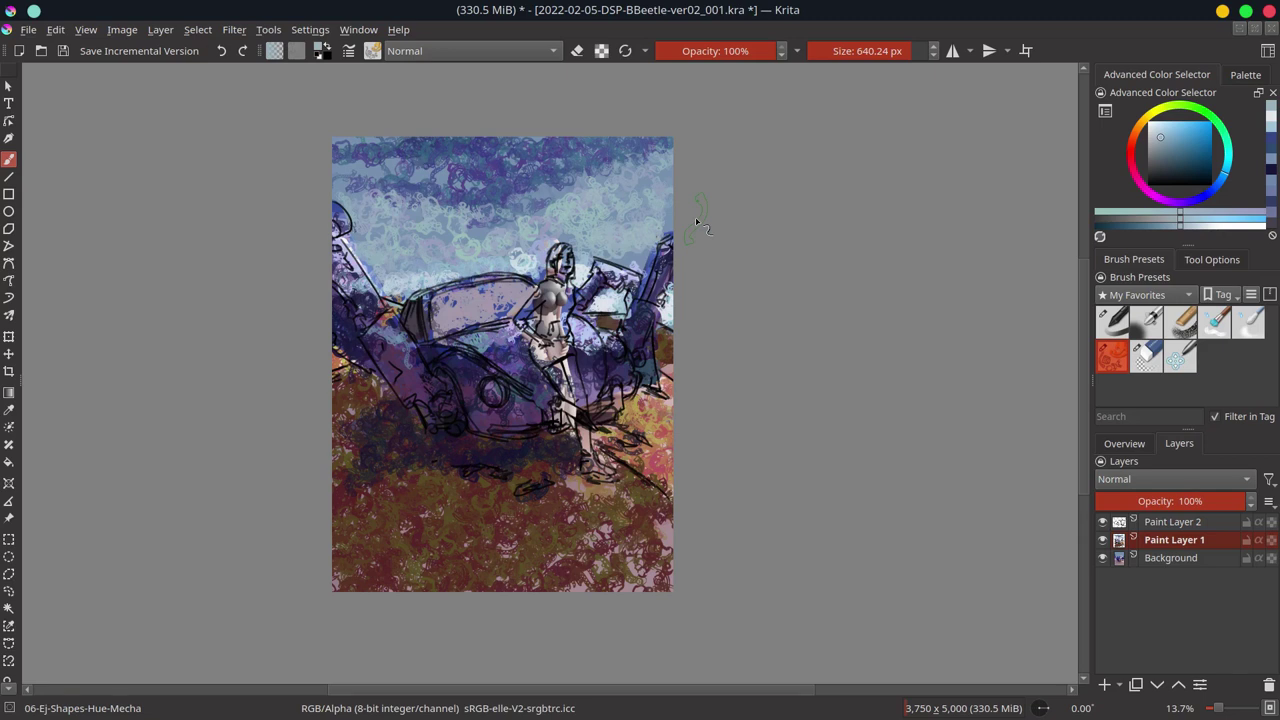
# Paint pink on the woman's top with a smaller grainy chalk brush and save
pyautogui.keyDown('ctrl'); pyautogui.click(560, 258); pyautogui.keyUp('ctrl')
pyautogui.moveTo(552, 252)
pyautogui.mouseDown()
pyautogui.moveTo(568, 272)
pyautogui.moveTo(565, 340)
pyautogui.mouseUp()
pyautogui.keyDown('ctrl'); pyautogui.click(580, 290); pyautogui.keyUp('ctrl')
pyautogui.click(1124, 443)
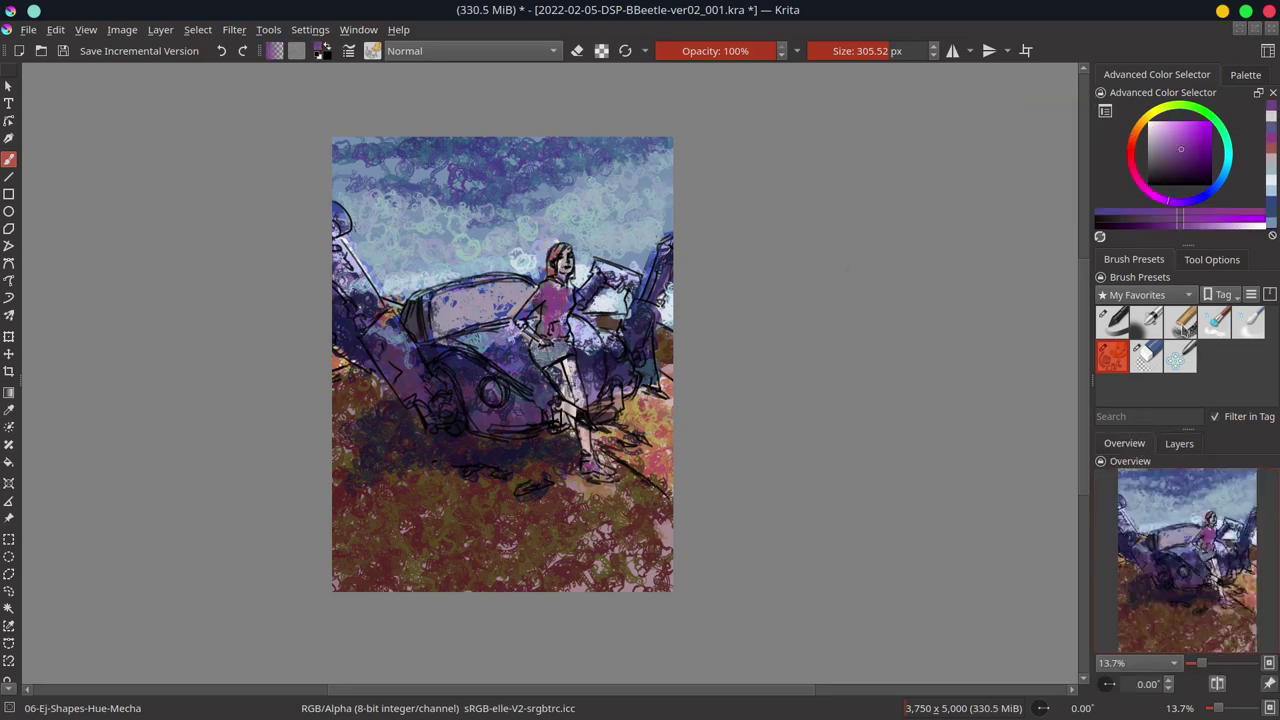
pyautogui.click(1179, 443)
pyautogui.rightClick(1183, 541)
pyautogui.press('Escape')
pyautogui.hotkey('ctrl', 's')
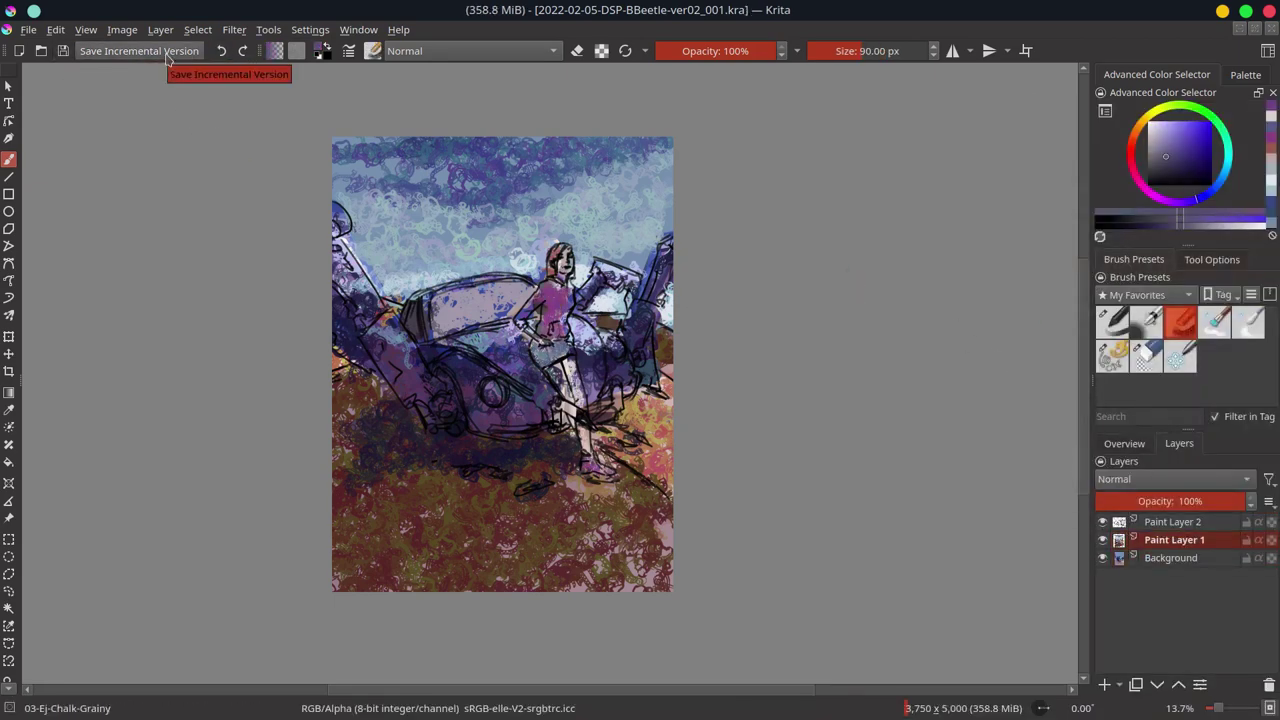
# Merge down the layer, darken the car outline, and add Color Dodge glow over the woman
pyautogui.rightClick(1185, 545)
pyautogui.click(1120, 289)
pyautogui.click(1124, 443)
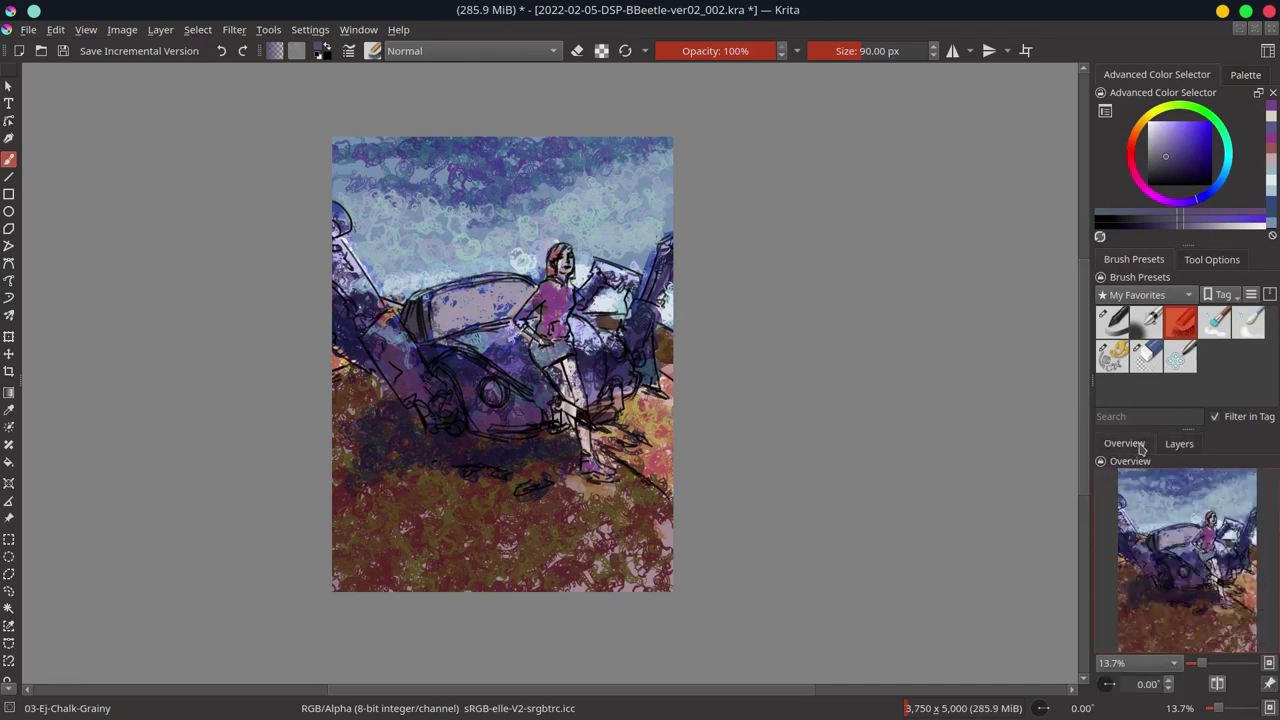
pyautogui.moveTo(425, 397)
pyautogui.mouseDown()
pyautogui.moveTo(520, 365)
pyautogui.moveTo(550, 340)
pyautogui.moveTo(590, 420)
pyautogui.moveTo(635, 266)
pyautogui.mouseUp()
pyautogui.press('/')
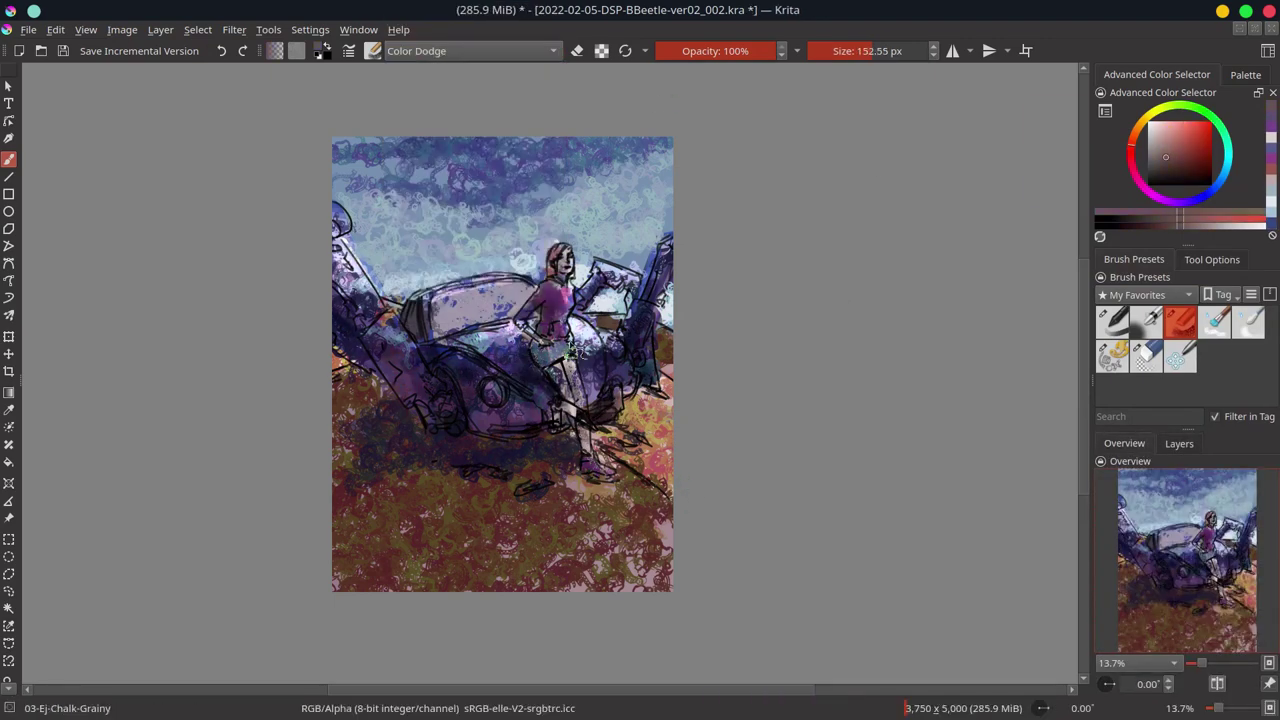
pyautogui.moveTo(565, 295)
pyautogui.mouseDown()
pyautogui.moveTo(628, 363)
pyautogui.moveTo(655, 300)
pyautogui.moveTo(660, 380)
pyautogui.mouseUp()
pyautogui.hotkey('alt', 'shift', 'n')
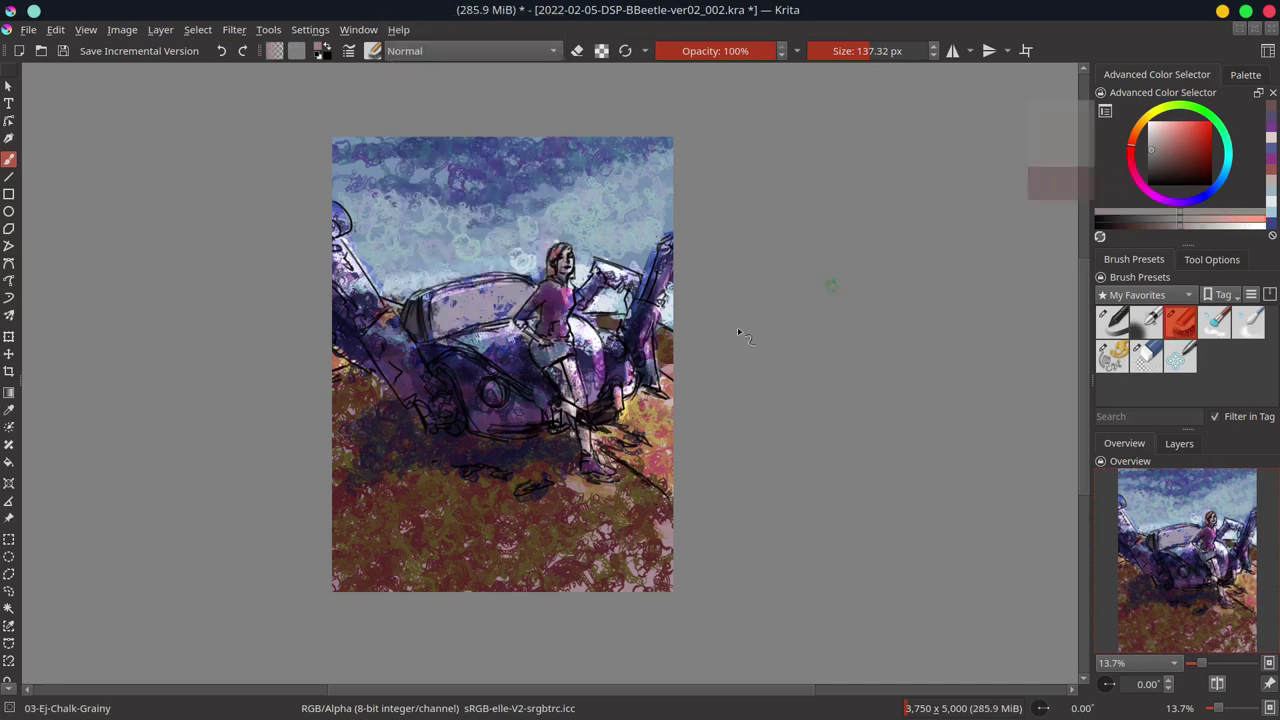
# Set a saturated red with Color Dodge blending and merge the layer with the one below
pyautogui.hotkey('ctrl', 's')
pyautogui.keyDown('ctrl'); pyautogui.click(590, 395); pyautogui.keyUp('ctrl')
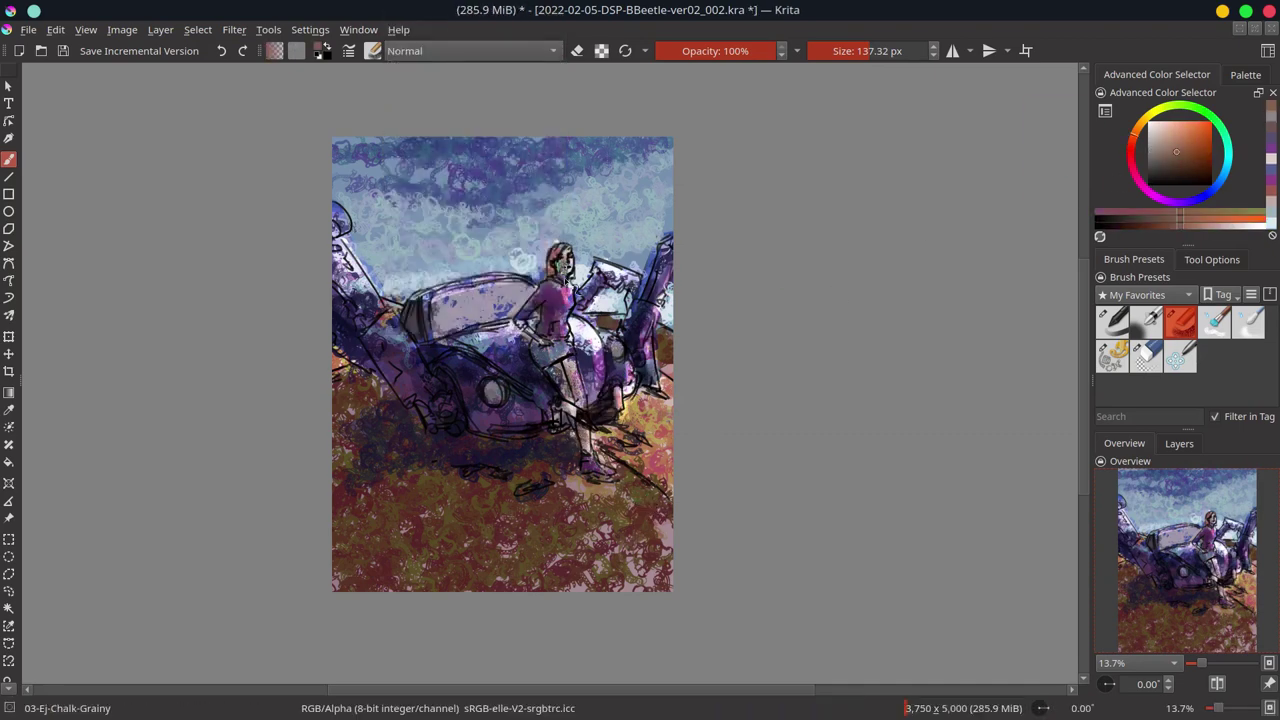
pyautogui.click(470, 50)
pyautogui.click(420, 37)
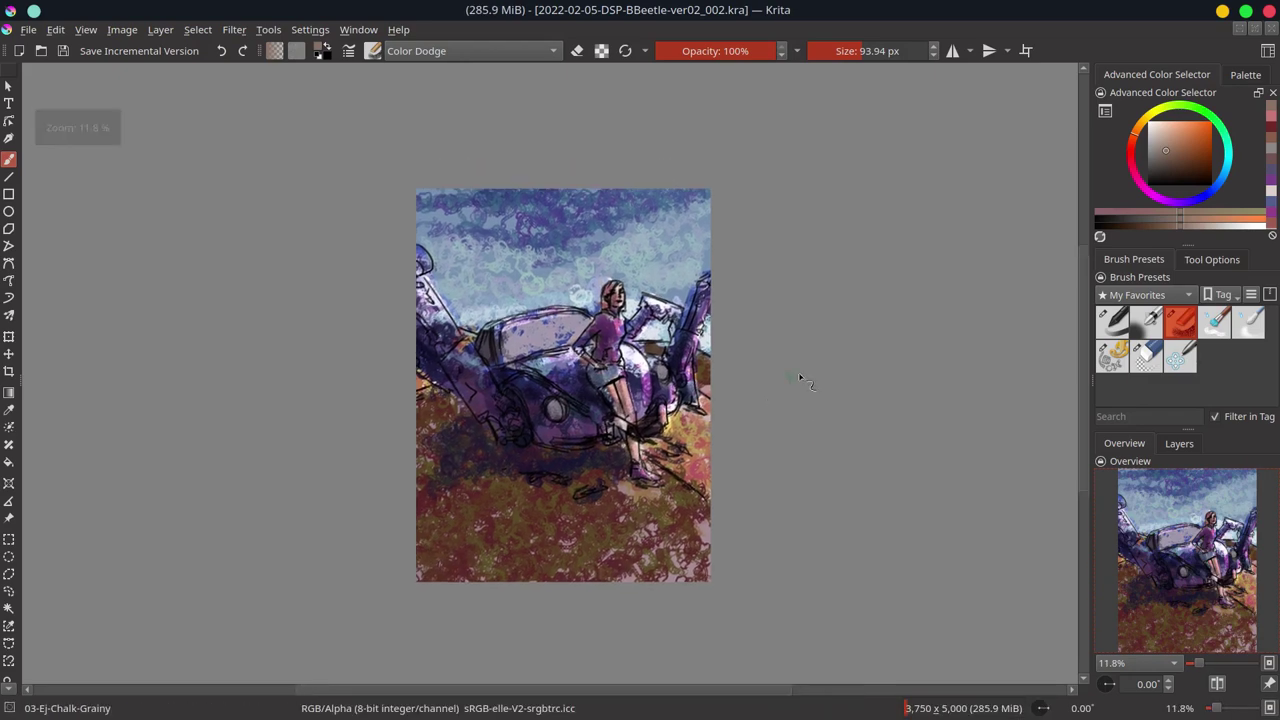
pyautogui.rightClick(1248, 527)
pyautogui.click(1164, 260)
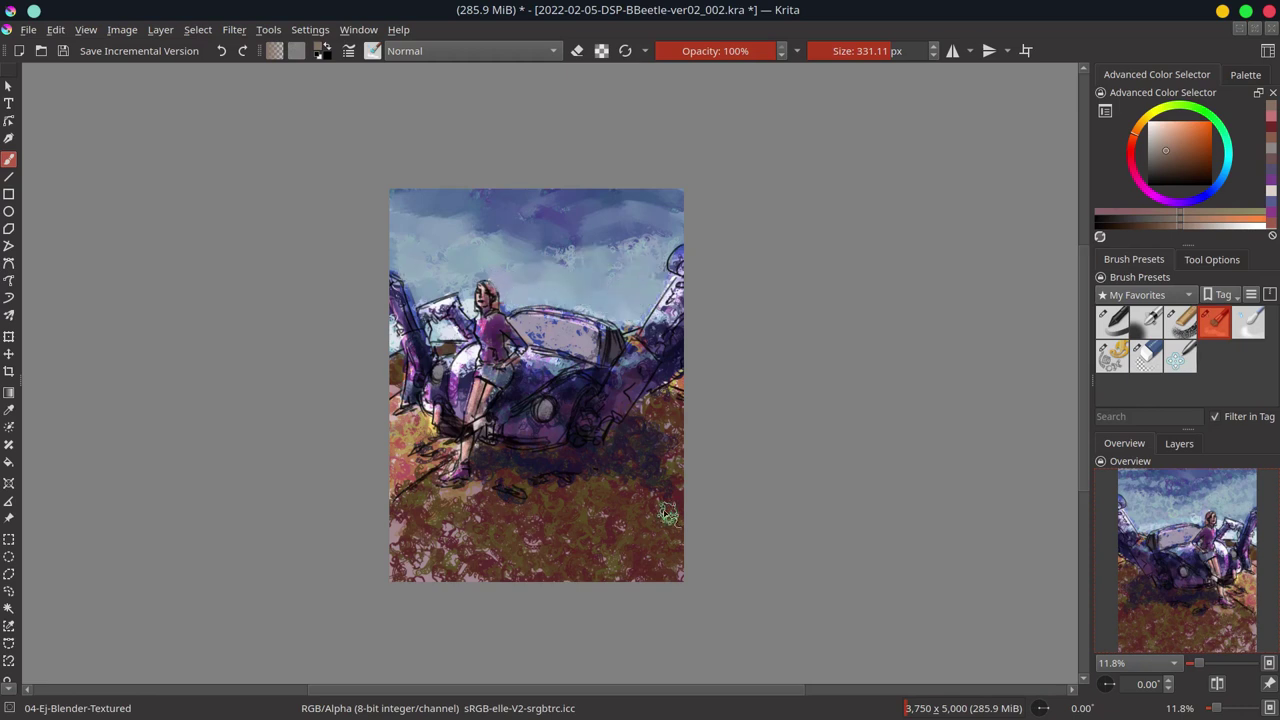
# Deepen the shadow under the car and paint brown sand over the lower-left foreground
pyautogui.moveTo(500, 440)
pyautogui.mouseDown()
pyautogui.moveTo(608, 457)
pyautogui.moveTo(650, 410)
pyautogui.mouseUp()
pyautogui.hotkey('ctrl', 'alt', 's')
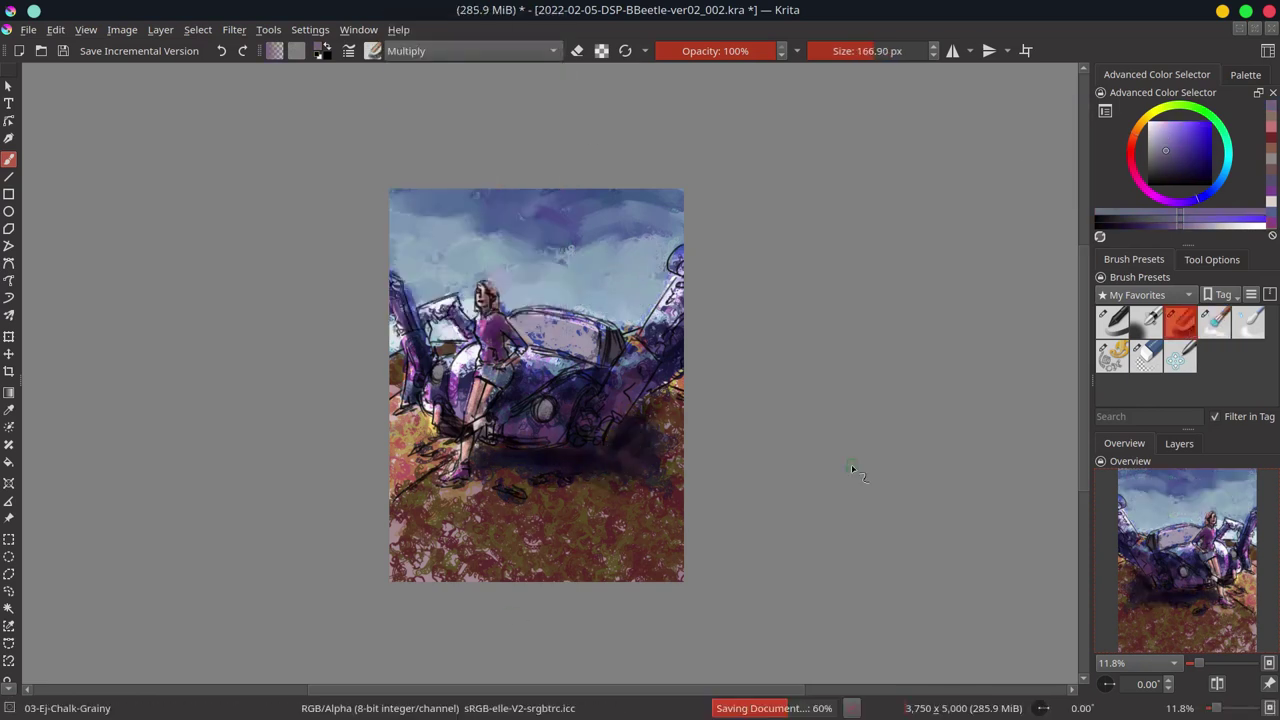
pyautogui.moveTo(562, 263)
pyautogui.mouseDown()
pyautogui.moveTo(397, 360)
pyautogui.moveTo(407, 451)
pyautogui.mouseUp()
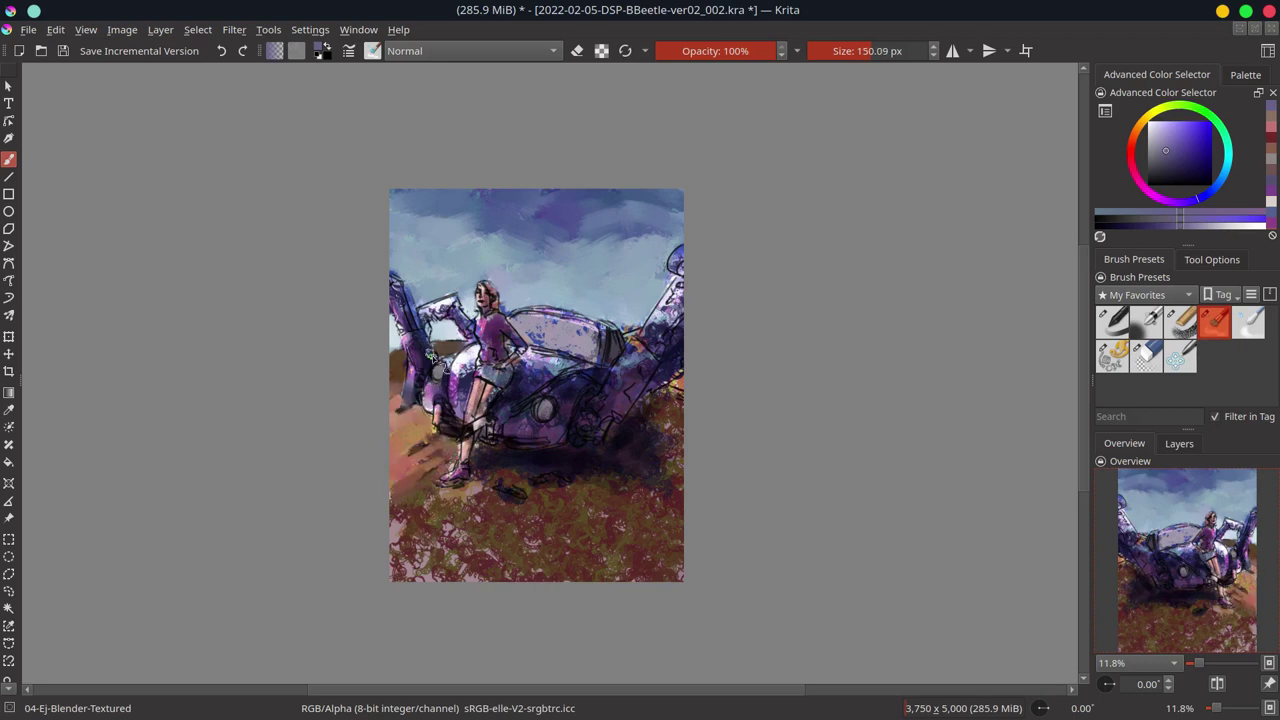
pyautogui.moveTo(488, 450); pyautogui.dragTo(520, 550)
pyautogui.moveTo(480, 480)
pyautogui.mouseDown()
pyautogui.moveTo(400, 570)
pyautogui.moveTo(392, 520)
pyautogui.moveTo(493, 571)
pyautogui.mouseUp()
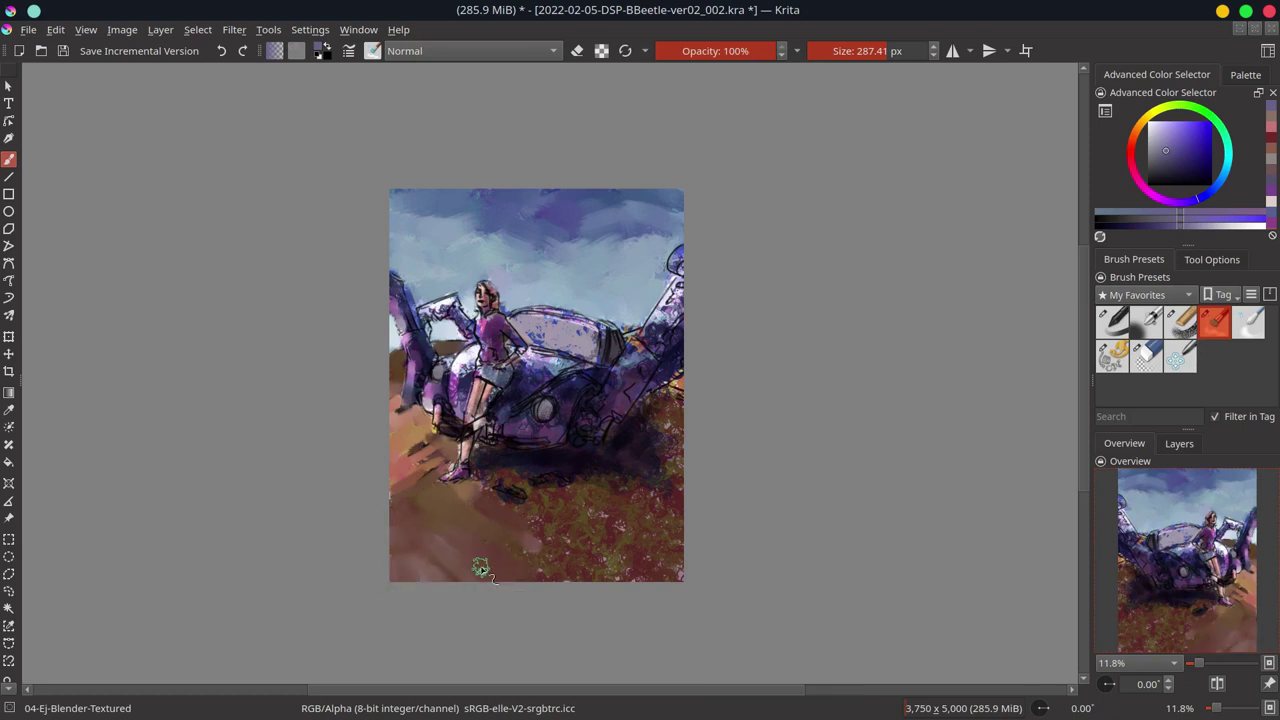
pyautogui.moveTo(506, 476)
pyautogui.mouseDown()
pyautogui.moveTo(517, 474)
pyautogui.moveTo(429, 451)
pyautogui.moveTo(634, 486)
pyautogui.moveTo(670, 433)
pyautogui.moveTo(583, 517)
pyautogui.moveTo(455, 493)
pyautogui.moveTo(503, 600)
pyautogui.mouseUp()
# Cover the car's front, headlight and white body highlights with purple, and save
pyautogui.press('[')
pyautogui.press('[')
pyautogui.press('[')
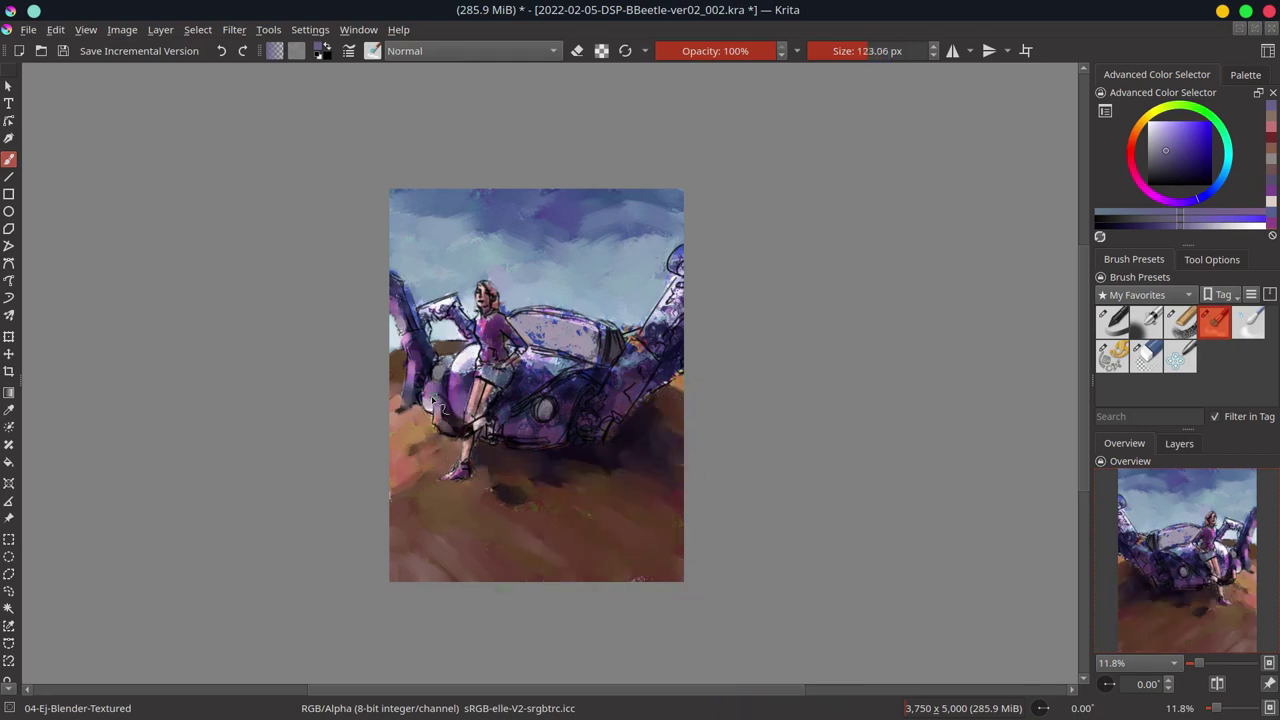
pyautogui.moveTo(432, 400)
pyautogui.mouseDown()
pyautogui.moveTo(526, 434)
pyautogui.moveTo(556, 370)
pyautogui.moveTo(402, 295)
pyautogui.mouseUp()
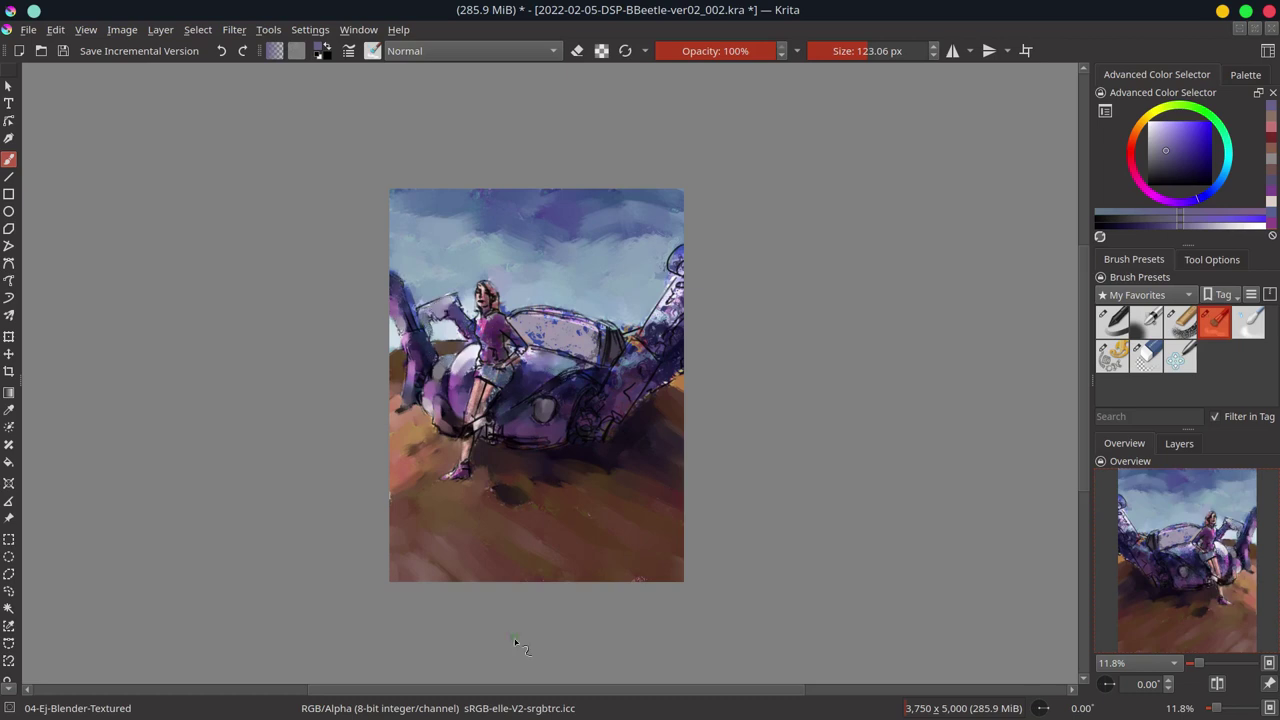
pyautogui.moveTo(548, 405)
pyautogui.mouseDown()
pyautogui.moveTo(635, 365)
pyautogui.moveTo(535, 335)
pyautogui.mouseUp()
pyautogui.press('[')
pyautogui.press('[')
pyautogui.press('[')
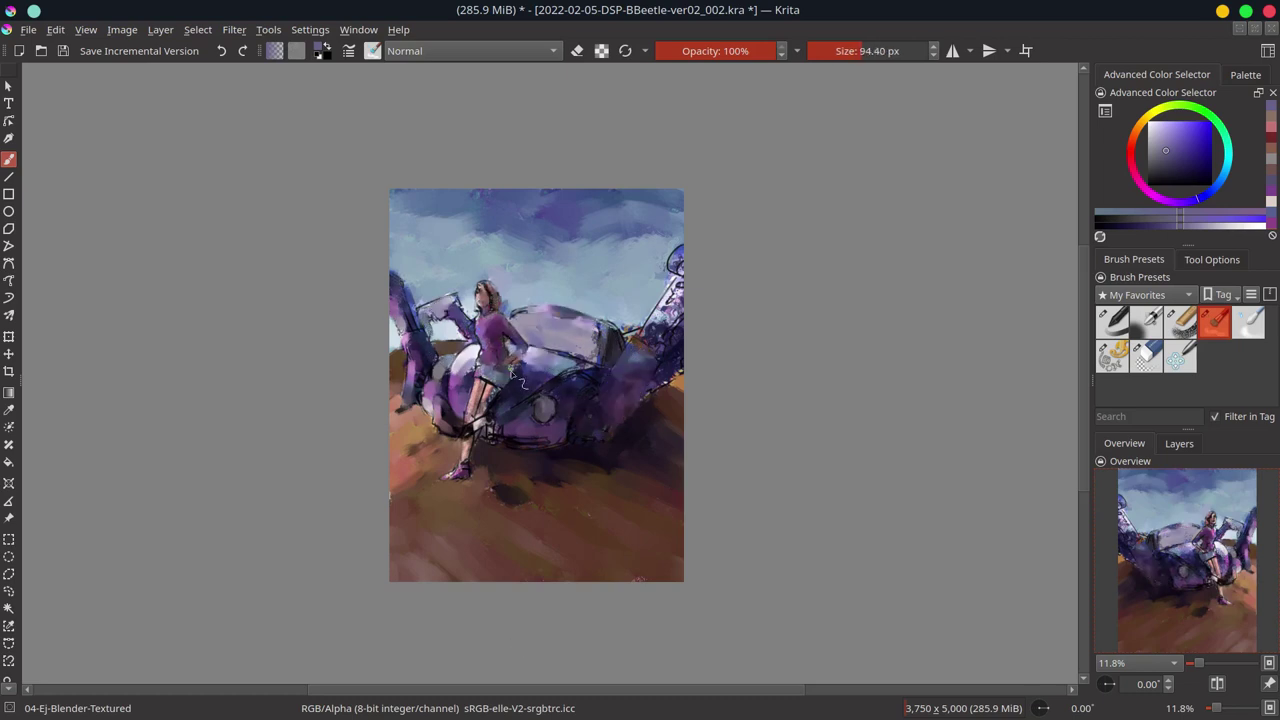
pyautogui.hotkey('ctrl', 's')
pyautogui.press(']')
pyautogui.press(']')
pyautogui.moveTo(672, 255); pyautogui.dragTo(675, 350)
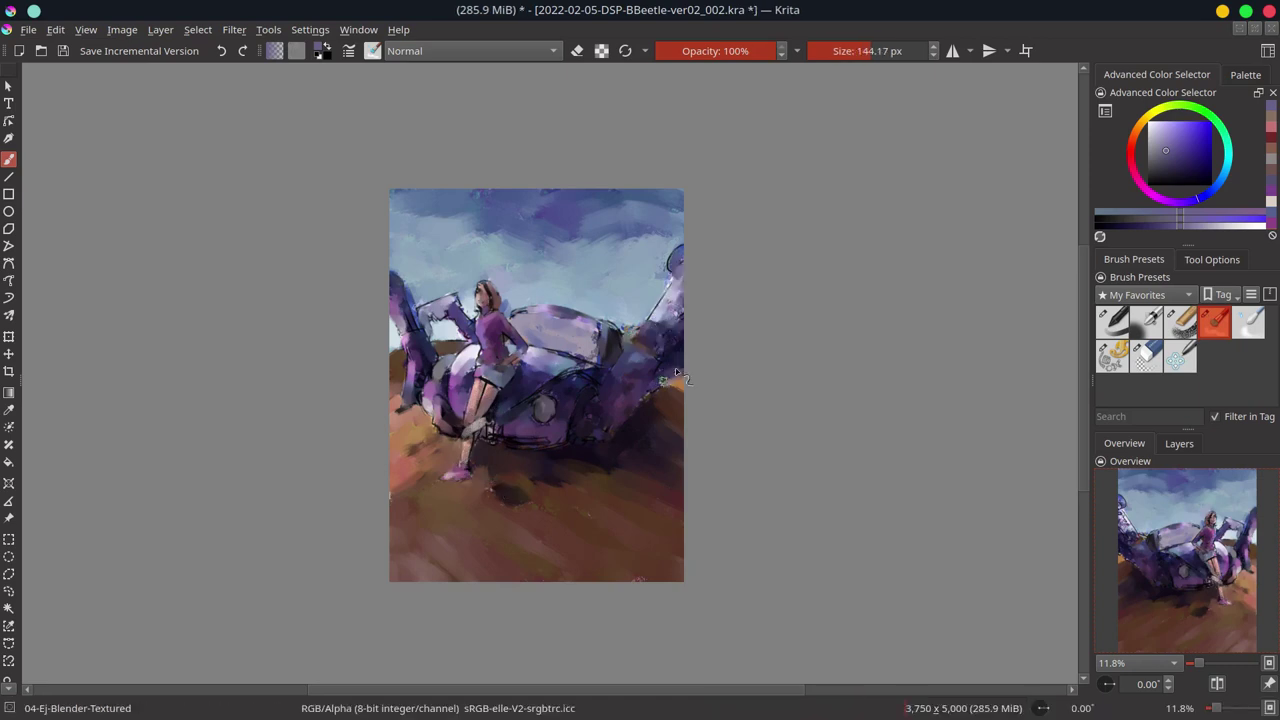
pyautogui.click(234, 29)
pyautogui.click(268, 75)
# Apply the Gaussian blur and lasso-select the sky around the car and woman
pyautogui.click(284, 521)
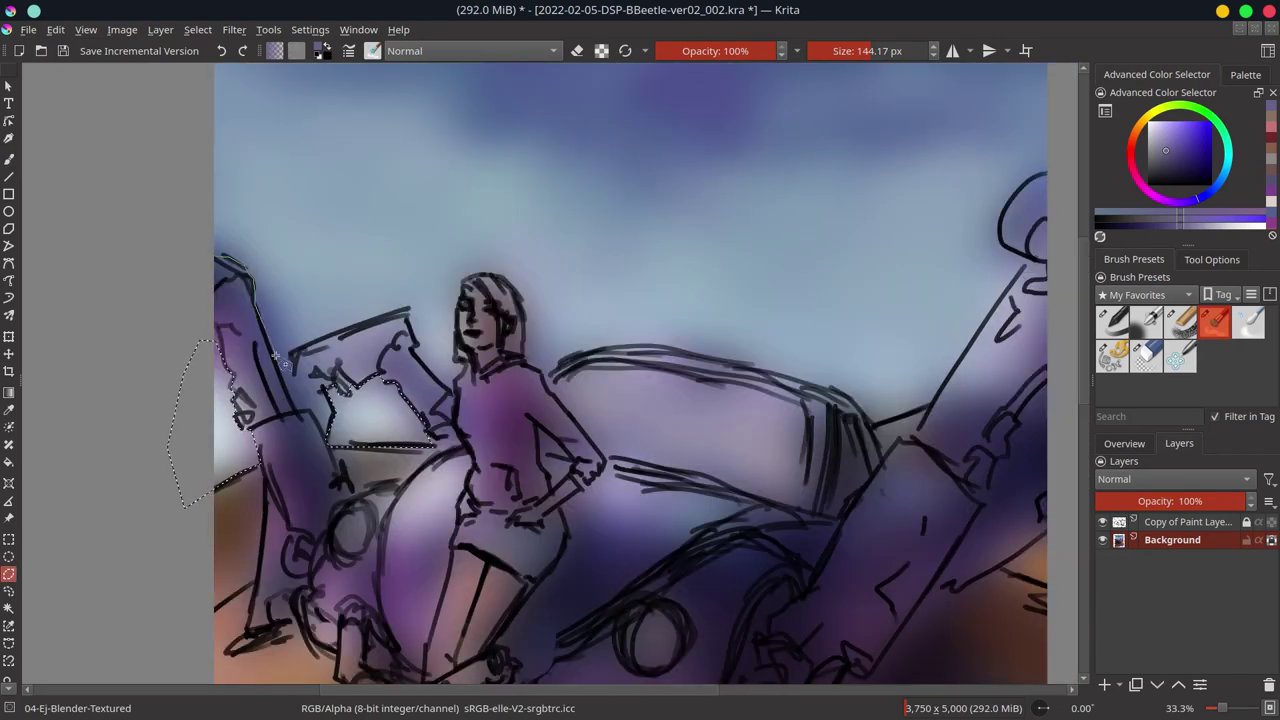
pyautogui.moveTo(290, 355)
pyautogui.mouseDown()
pyautogui.moveTo(418, 322)
pyautogui.moveTo(645, 553)
pyautogui.moveTo(790, 110)
pyautogui.mouseUp()
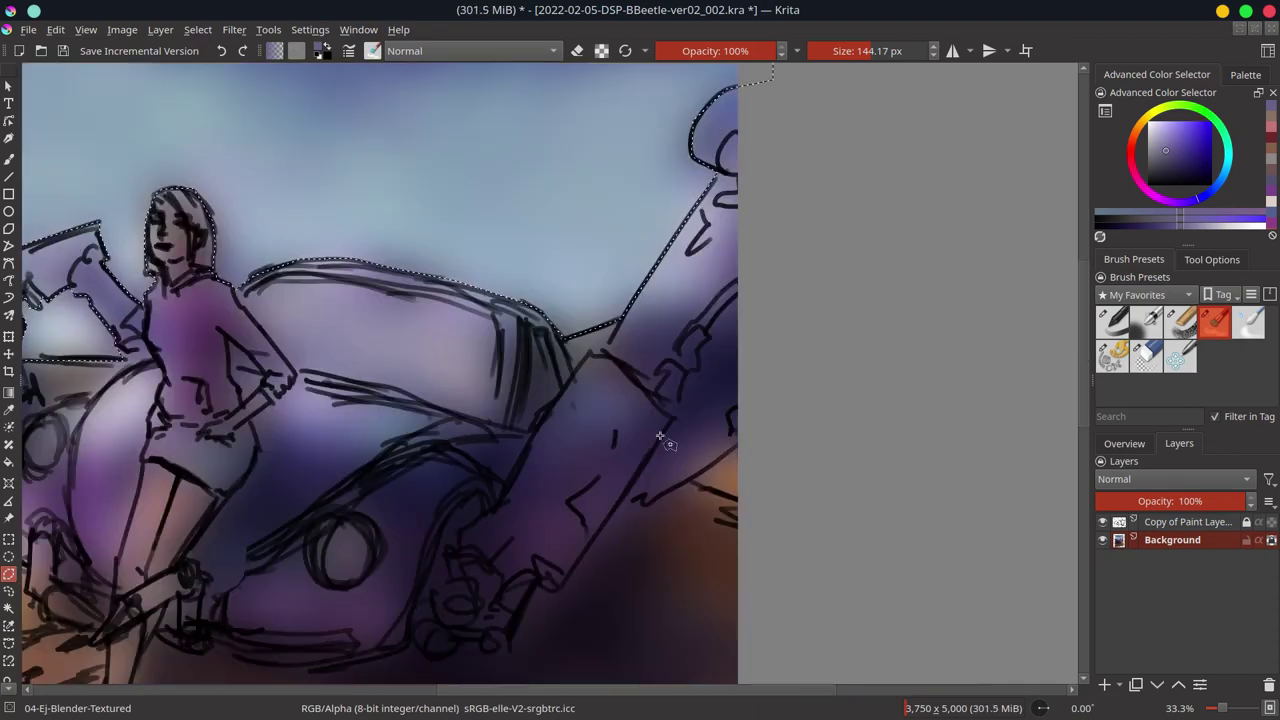
pyautogui.press('-')
pyautogui.press('-')
# Show the Copy of Paint Layer sketch above the painting at 34% opacity
pyautogui.click(1103, 522)
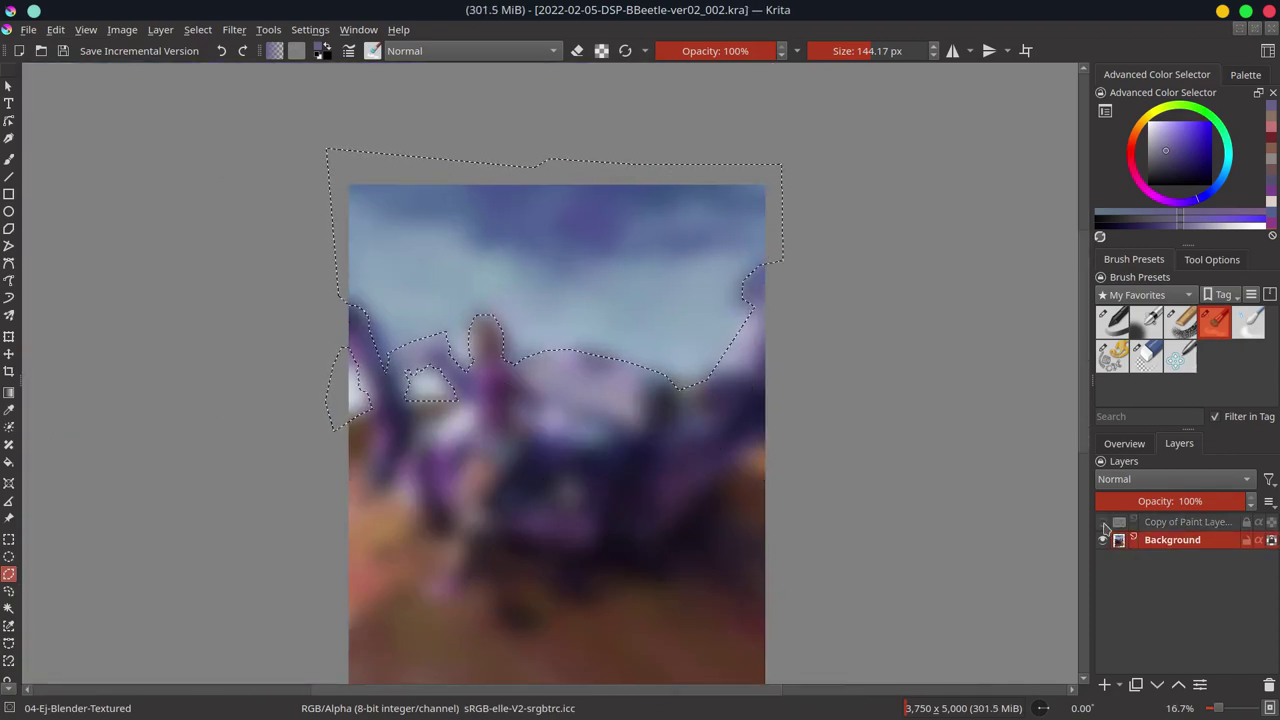
pyautogui.click(1103, 522)
pyautogui.click(1185, 522)
pyautogui.click(1145, 501)
pyautogui.scroll(-2, 757, 586)
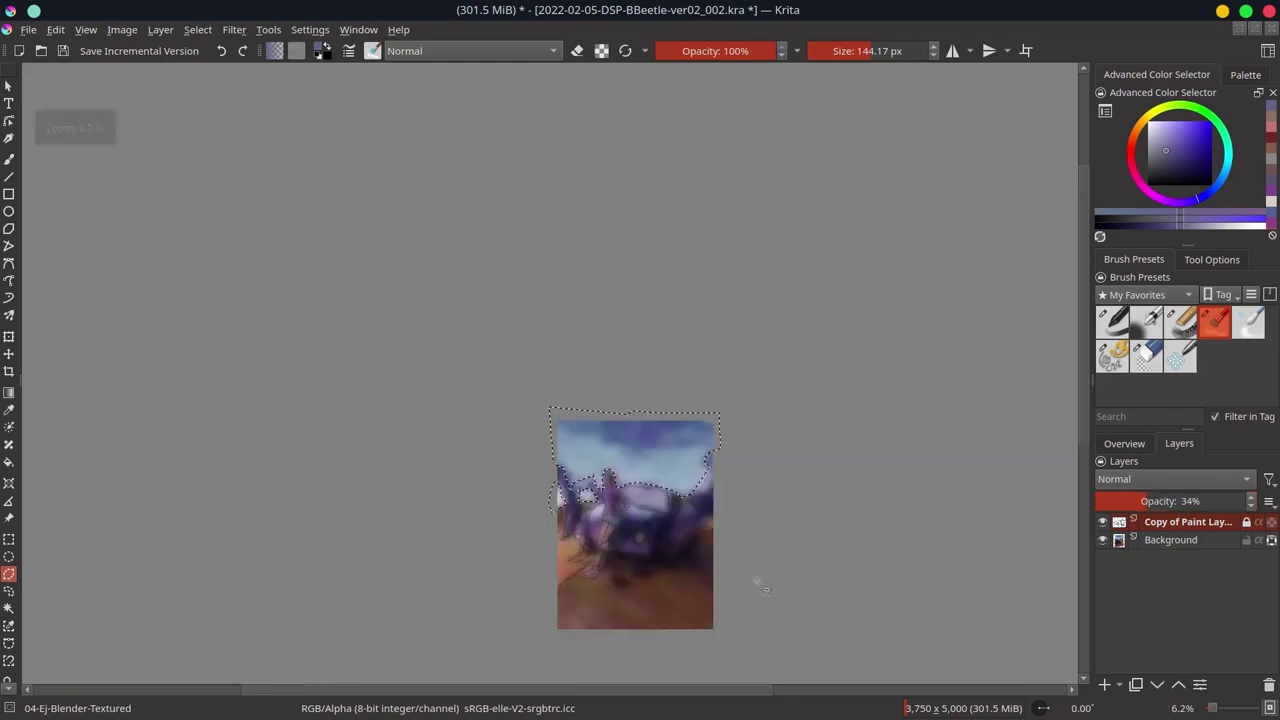
pyautogui.scroll(1, 569, 272)
pyautogui.press('pagedown')
# Airbrush light and darker blues into the sky selection, with light streaks across it
pyautogui.press('b')
pyautogui.keyDown('ctrl'); pyautogui.click(534, 282); pyautogui.keyUp('ctrl')
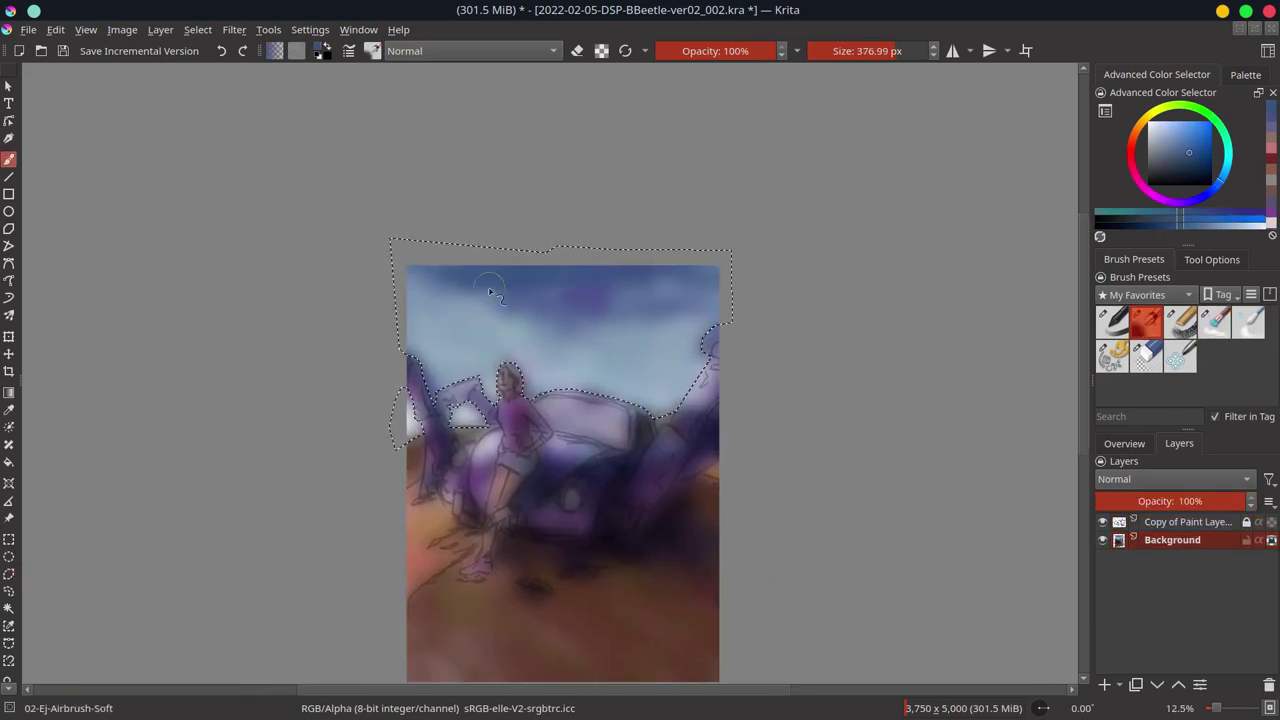
pyautogui.moveTo(430, 280); pyautogui.dragTo(641, 340)
pyautogui.keyDown('ctrl'); pyautogui.click(643, 346); pyautogui.keyUp('ctrl')
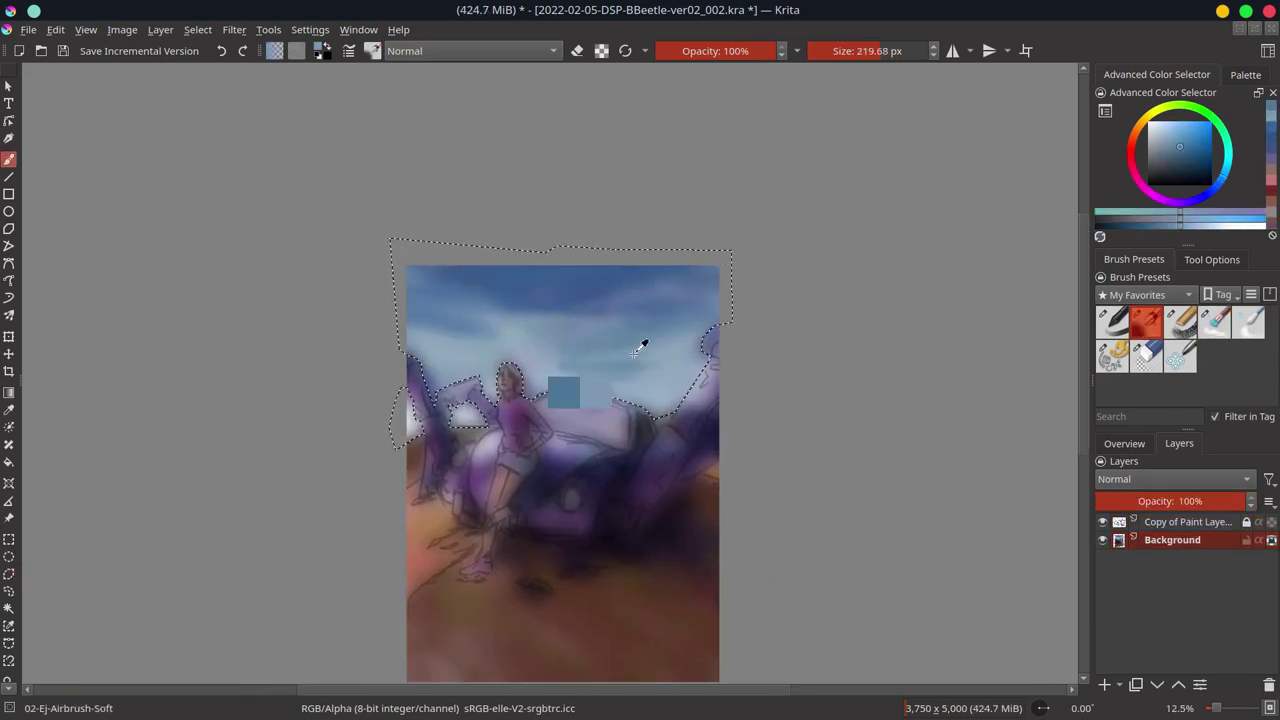
pyautogui.moveTo(534, 380)
pyautogui.mouseDown()
pyautogui.moveTo(488, 316)
pyautogui.moveTo(682, 285)
pyautogui.mouseUp()
pyautogui.keyDown('ctrl'); pyautogui.click(488, 318); pyautogui.keyUp('ctrl')
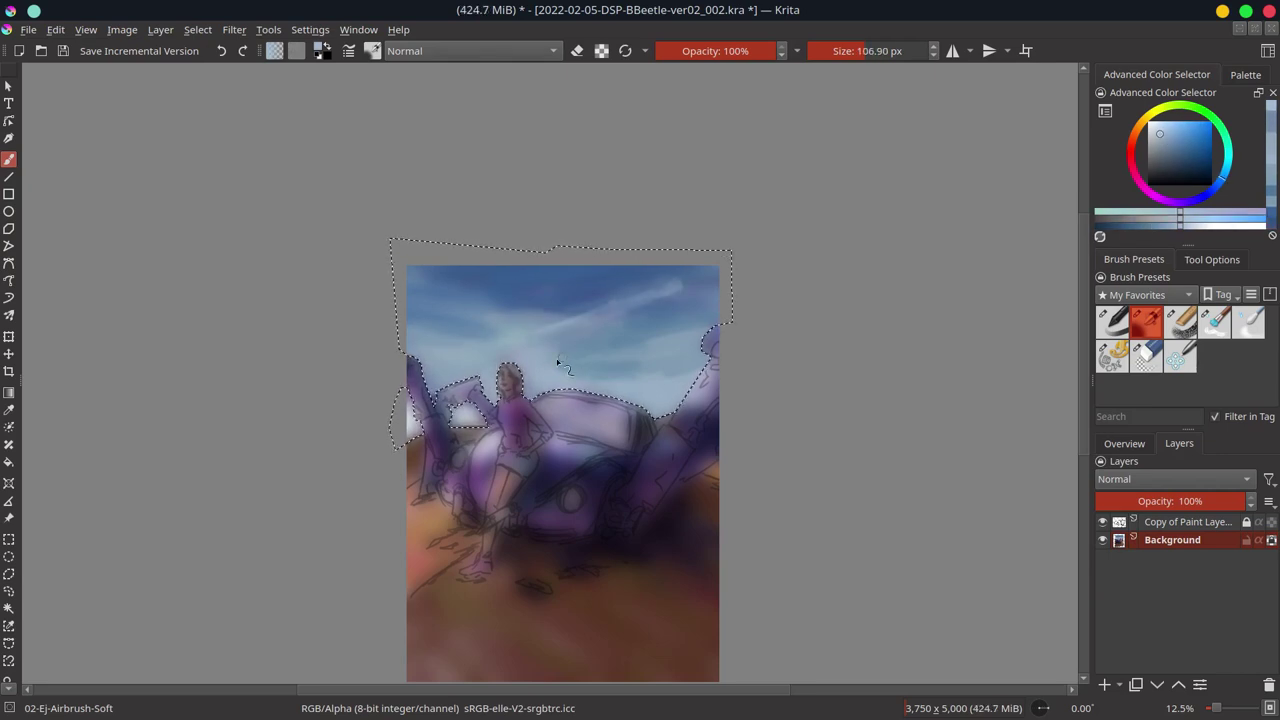
pyautogui.moveTo(560, 362); pyautogui.dragTo(660, 350)
pyautogui.keyDown('ctrl'); pyautogui.click(603, 351); pyautogui.keyUp('ctrl')
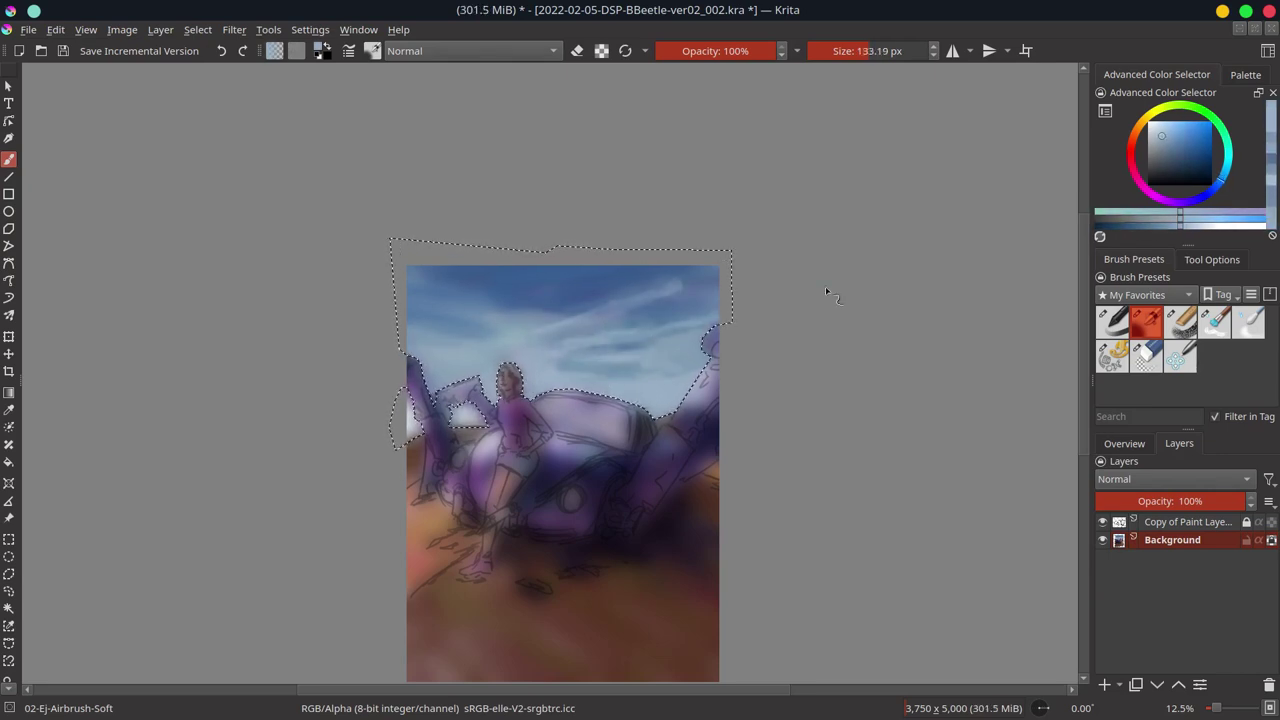
# Keep layering lighter and darker sky blues with a brush enlarged to about 140 px
pyautogui.click(1124, 443)
pyautogui.keyDown('ctrl'); pyautogui.click(451, 343); pyautogui.keyUp('ctrl')
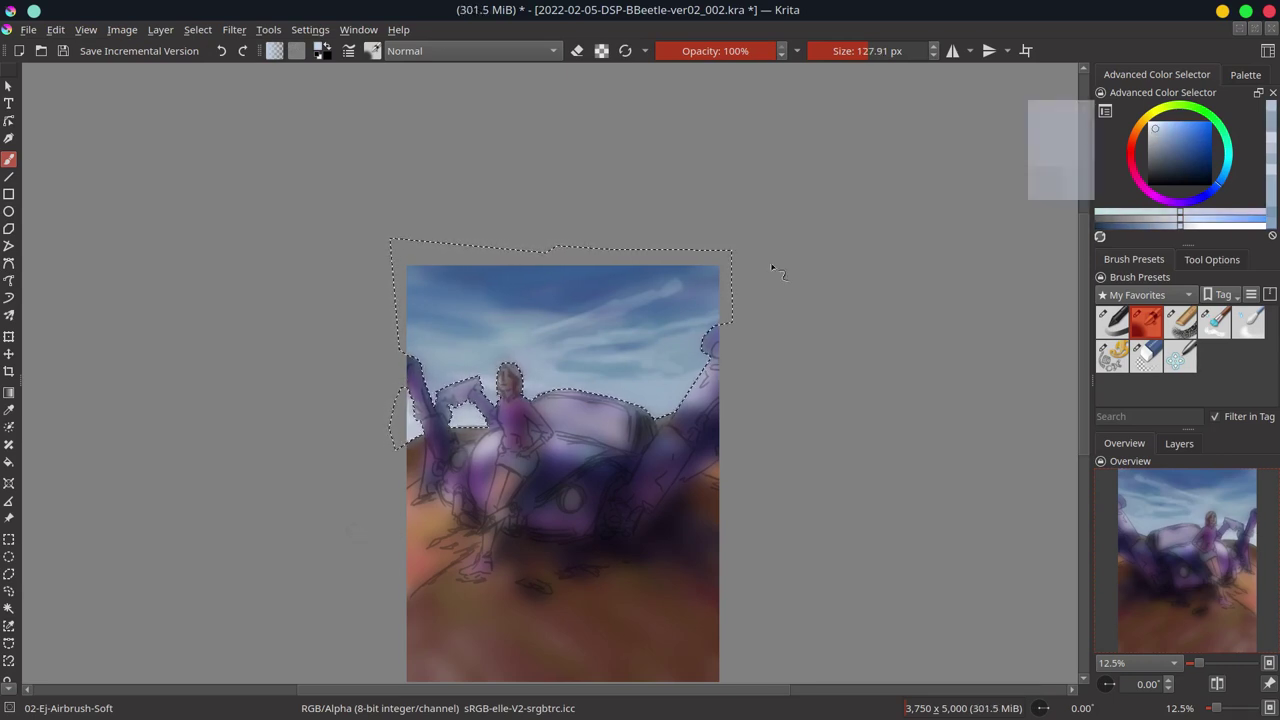
pyautogui.moveTo(771, 266); pyautogui.dragTo(543, 363)
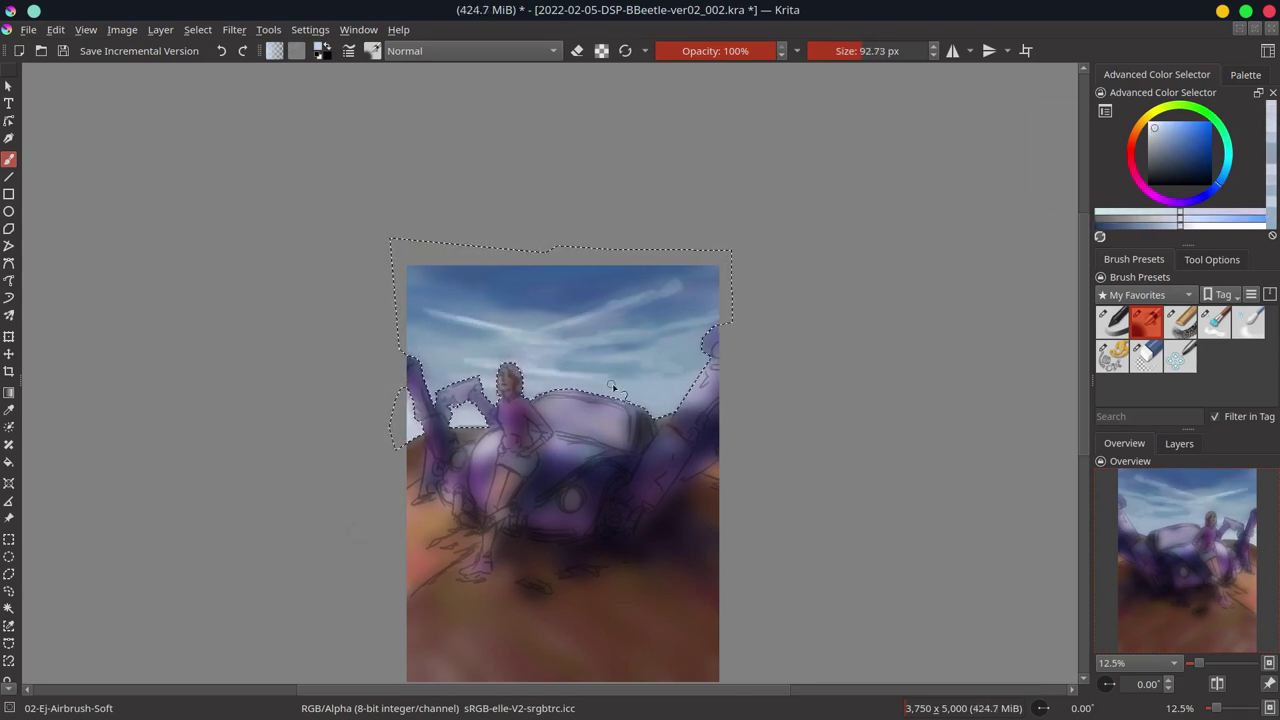
pyautogui.keyDown('ctrl'); pyautogui.click(590, 323); pyautogui.keyUp('ctrl')
pyautogui.keyDown('ctrl'); pyautogui.click(466, 284); pyautogui.keyUp('ctrl')
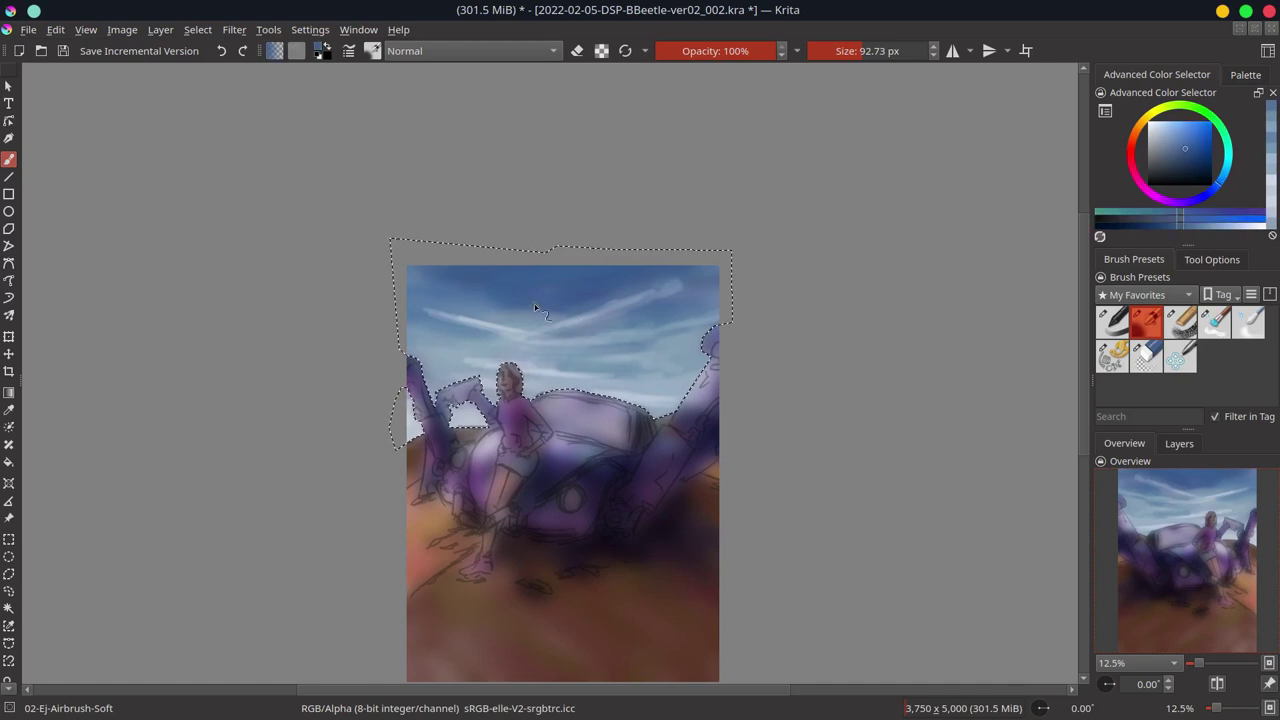
pyautogui.moveTo(466, 284); pyautogui.dragTo(786, 310)
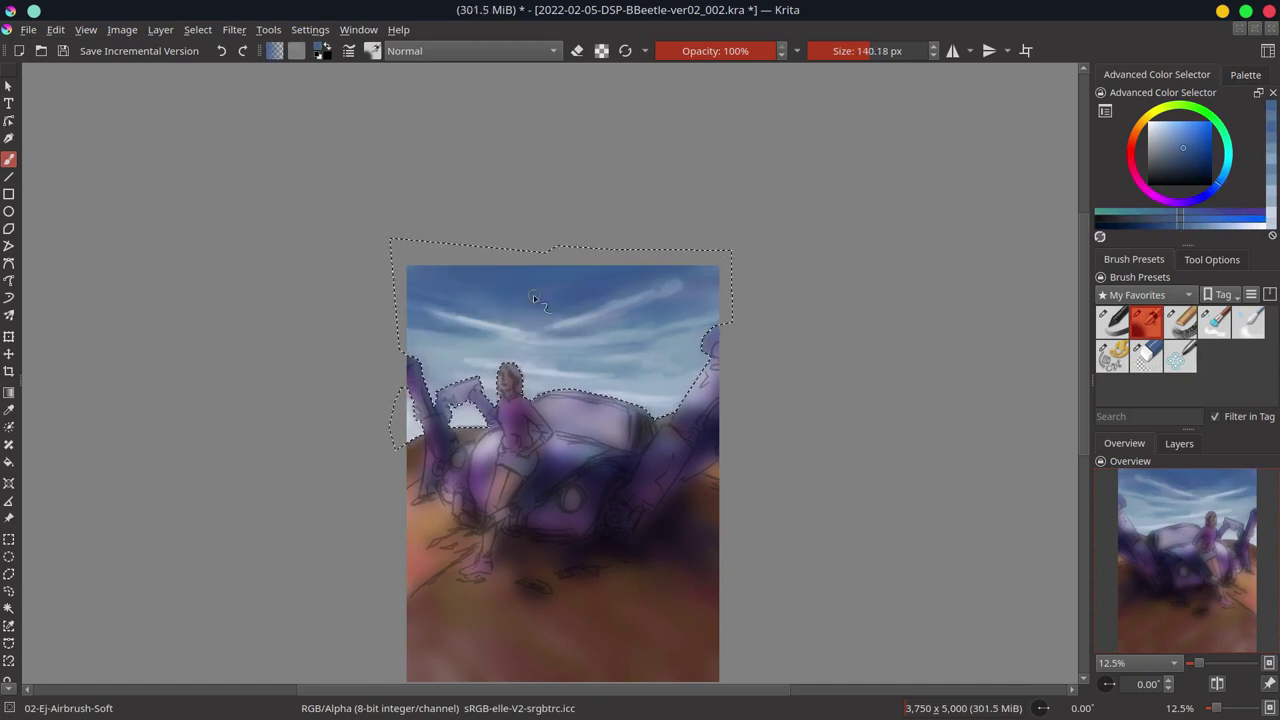
# Clear the sky selection and brush light salmon Color Dodge highlights onto the spider legs and woman
pyautogui.click(470, 50)
pyautogui.click(430, 200)
pyautogui.hotkey('ctrl', 'shift', 'a')
pyautogui.keyDown('ctrl'); pyautogui.click(502, 366); pyautogui.keyUp('ctrl')
pyautogui.moveTo(452, 393); pyautogui.dragTo(716, 343)
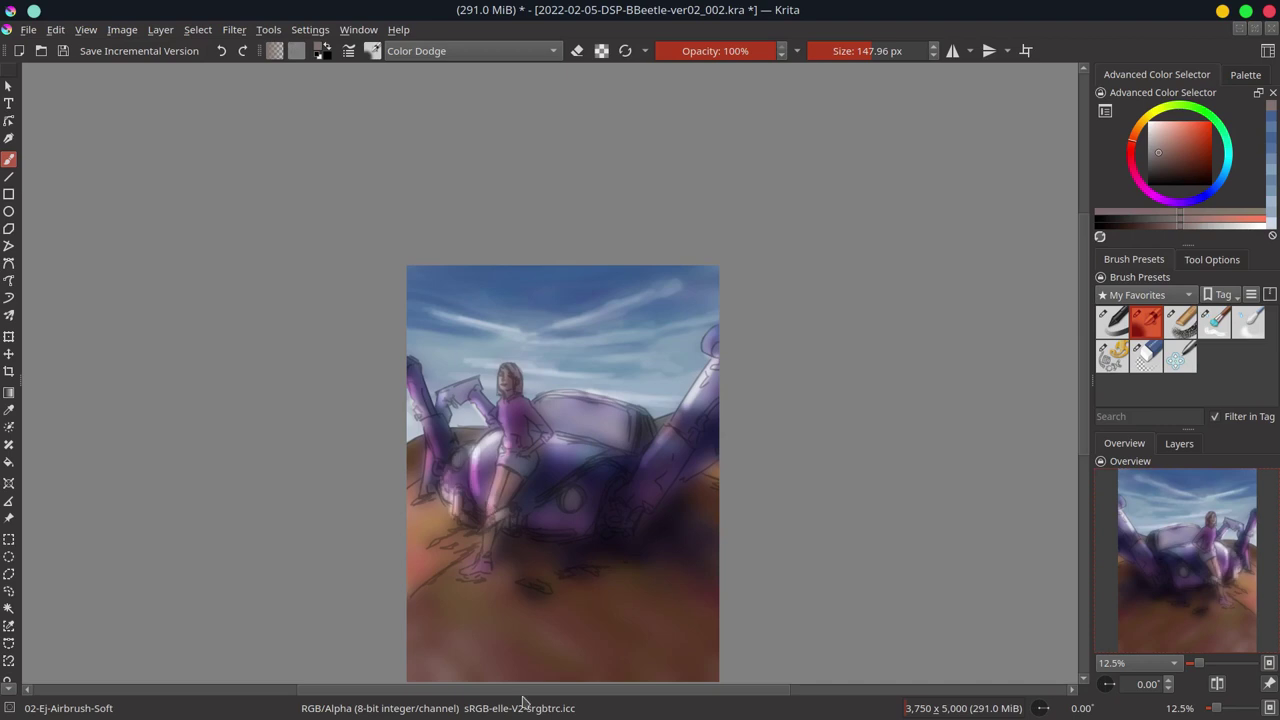
# Select the Background layer, sample sand and car colours, and hide the line art
pyautogui.click(1179, 443)
pyautogui.click(1172, 540)
pyautogui.keyDown('ctrl'); pyautogui.click(420, 440); pyautogui.keyUp('ctrl')
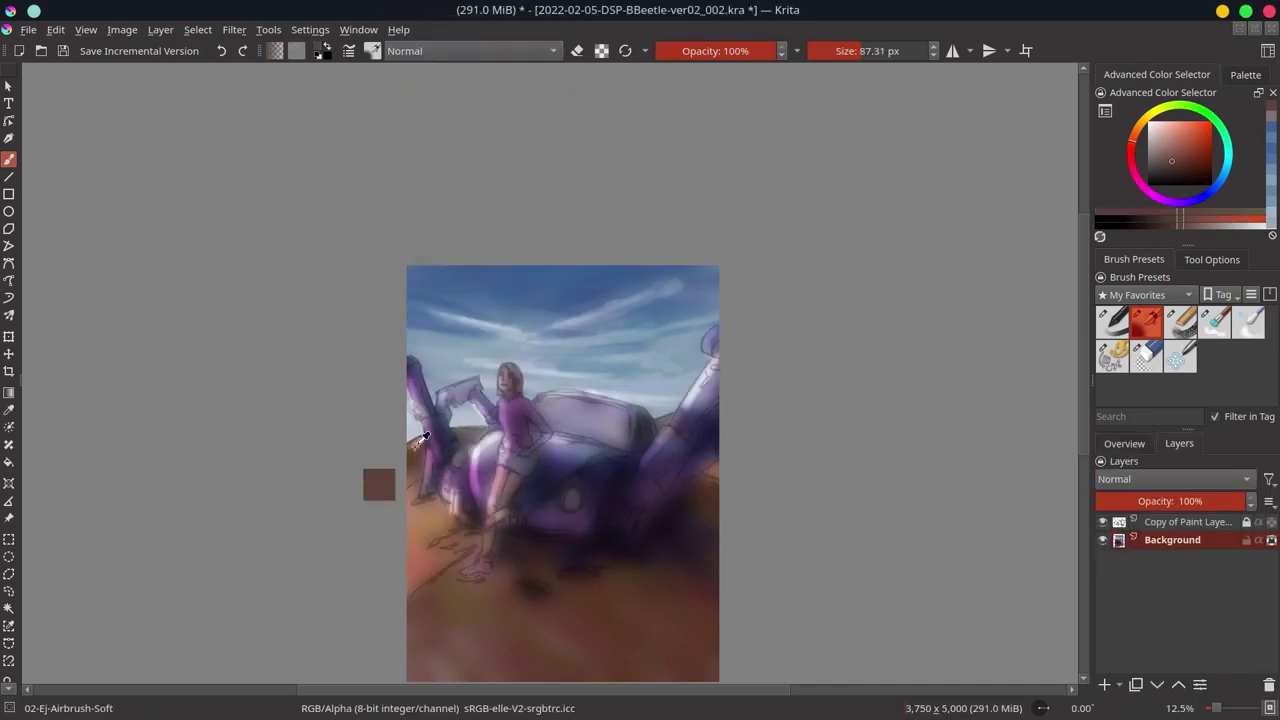
pyautogui.keyDown('ctrl'); pyautogui.click(648, 527); pyautogui.keyUp('ctrl')
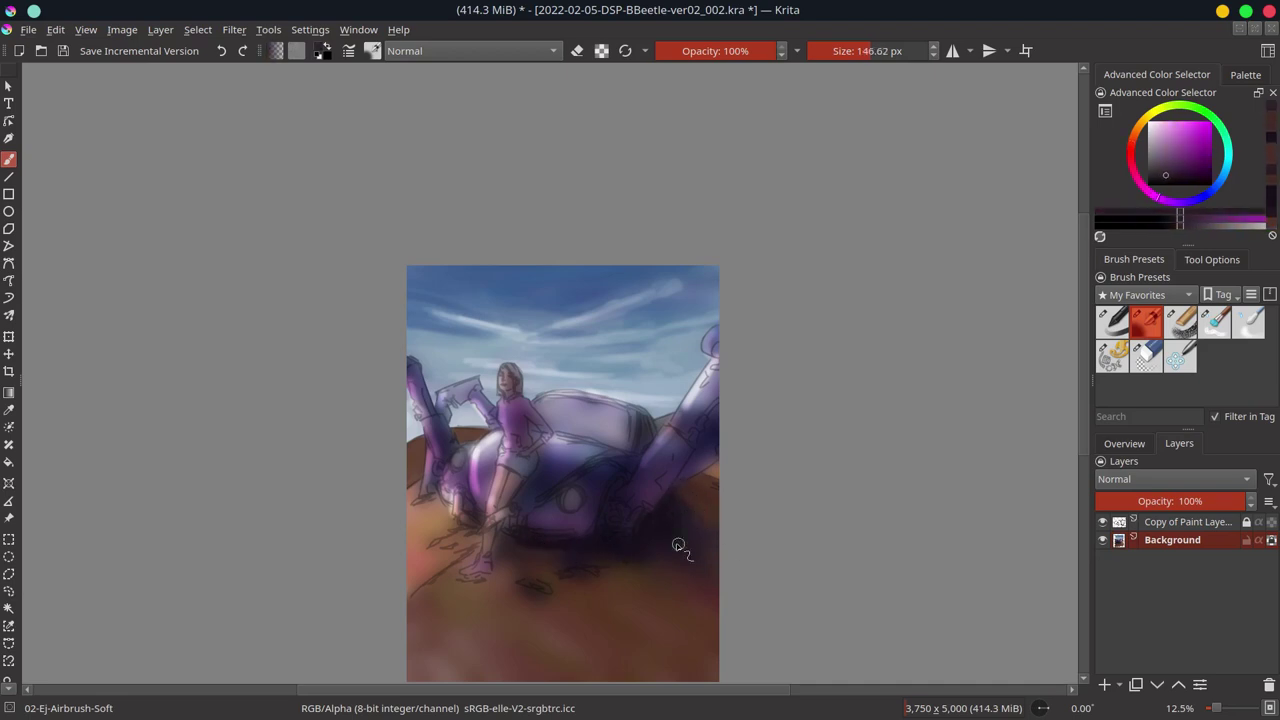
pyautogui.keyDown('ctrl'); pyautogui.click(633, 609); pyautogui.keyUp('ctrl')
pyautogui.keyDown('ctrl'); pyautogui.click(617, 580); pyautogui.keyUp('ctrl')
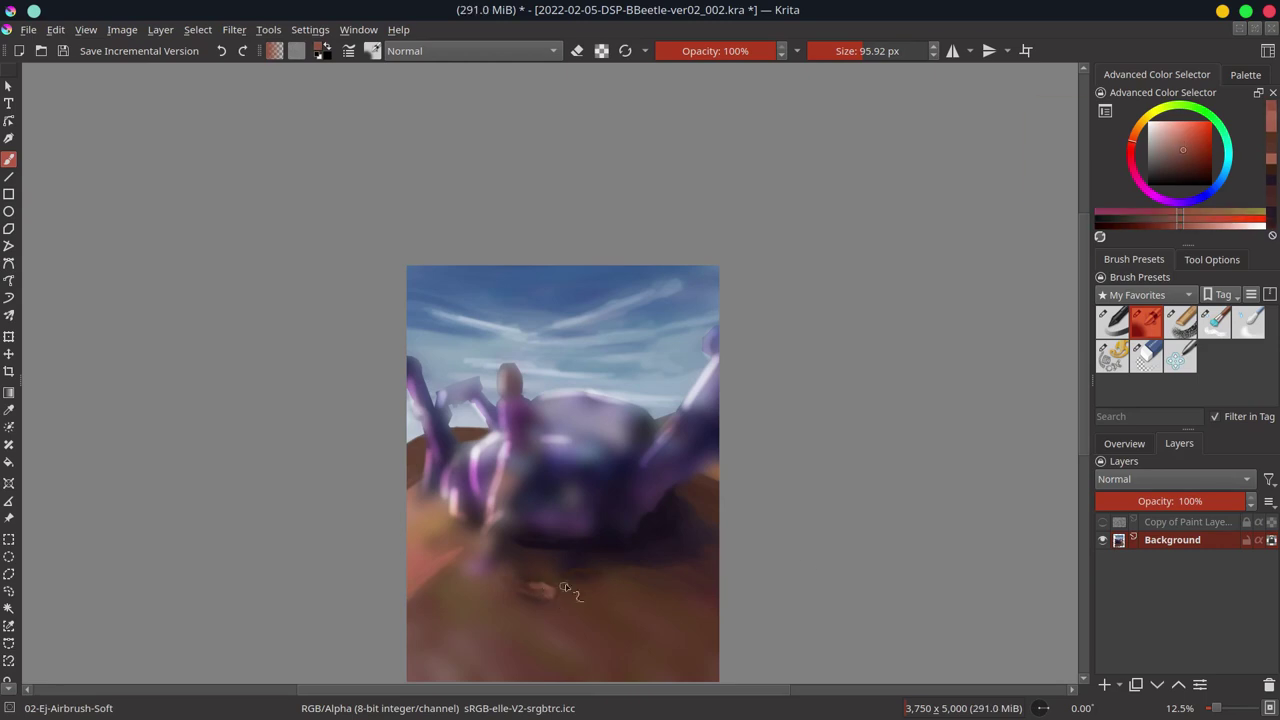
pyautogui.keyDown('ctrl'); pyautogui.click(548, 600); pyautogui.keyUp('ctrl')
# Dab small brown pebbles on the lower sand and smooth the ground around them
pyautogui.click(578, 577)
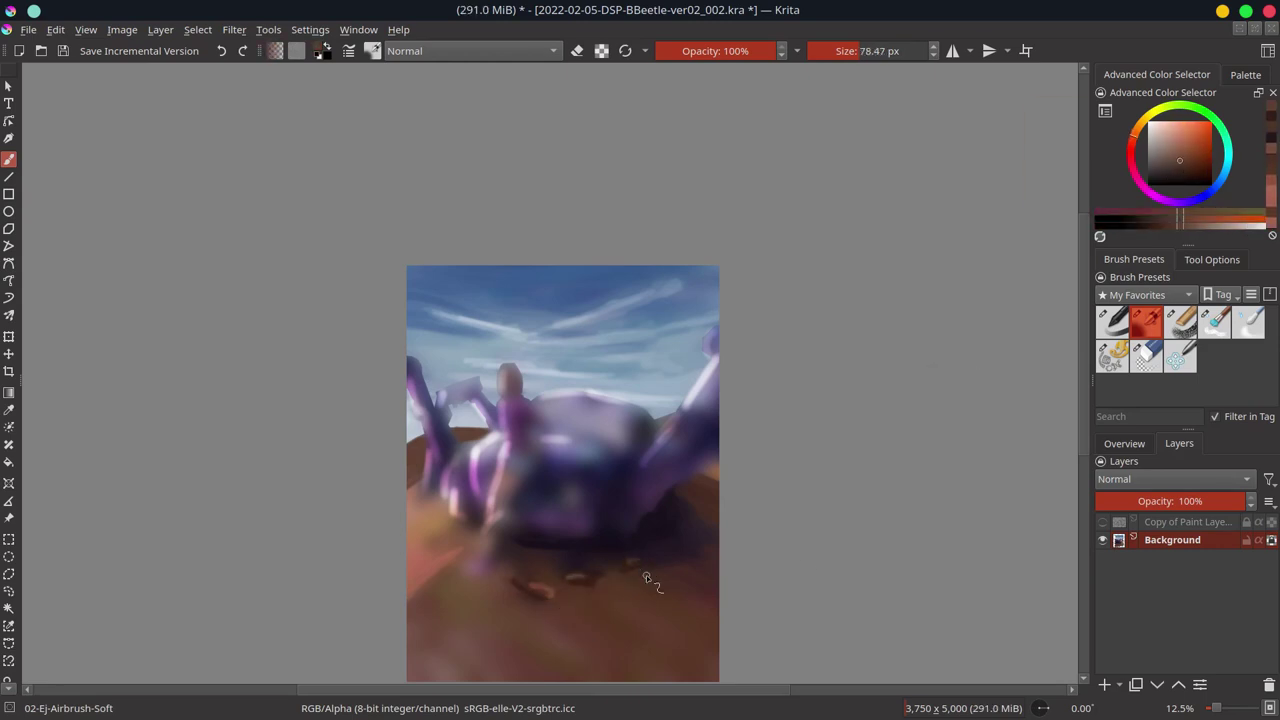
pyautogui.moveTo(632, 563); pyautogui.dragTo(658, 550)
pyautogui.keyDown('ctrl'); pyautogui.click(677, 567); pyautogui.keyUp('ctrl')
pyautogui.keyDown('ctrl'); pyautogui.click(645, 590); pyautogui.keyUp('ctrl')
pyautogui.moveTo(506, 590); pyautogui.dragTo(548, 605)
pyautogui.keyDown('ctrl'); pyautogui.click(536, 602); pyautogui.keyUp('ctrl')
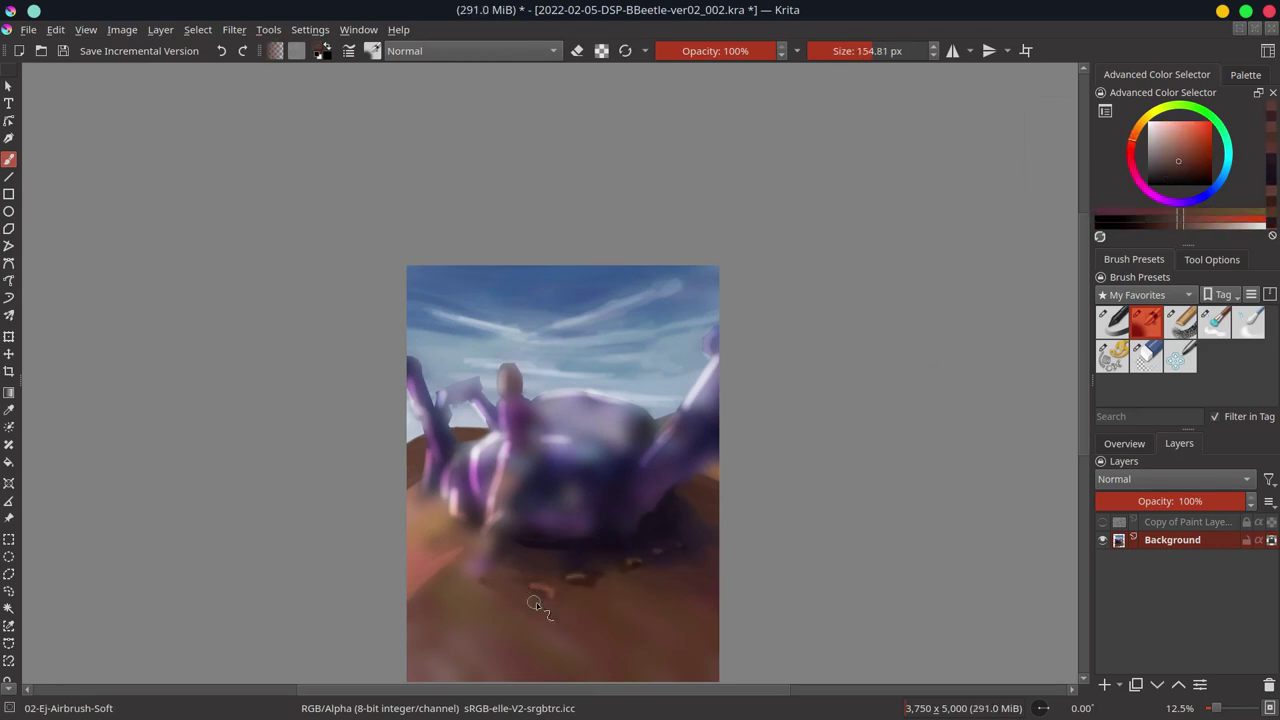
pyautogui.keyDown('ctrl'); pyautogui.click(708, 636); pyautogui.keyUp('ctrl')
pyautogui.scroll(-2, 438, 443)
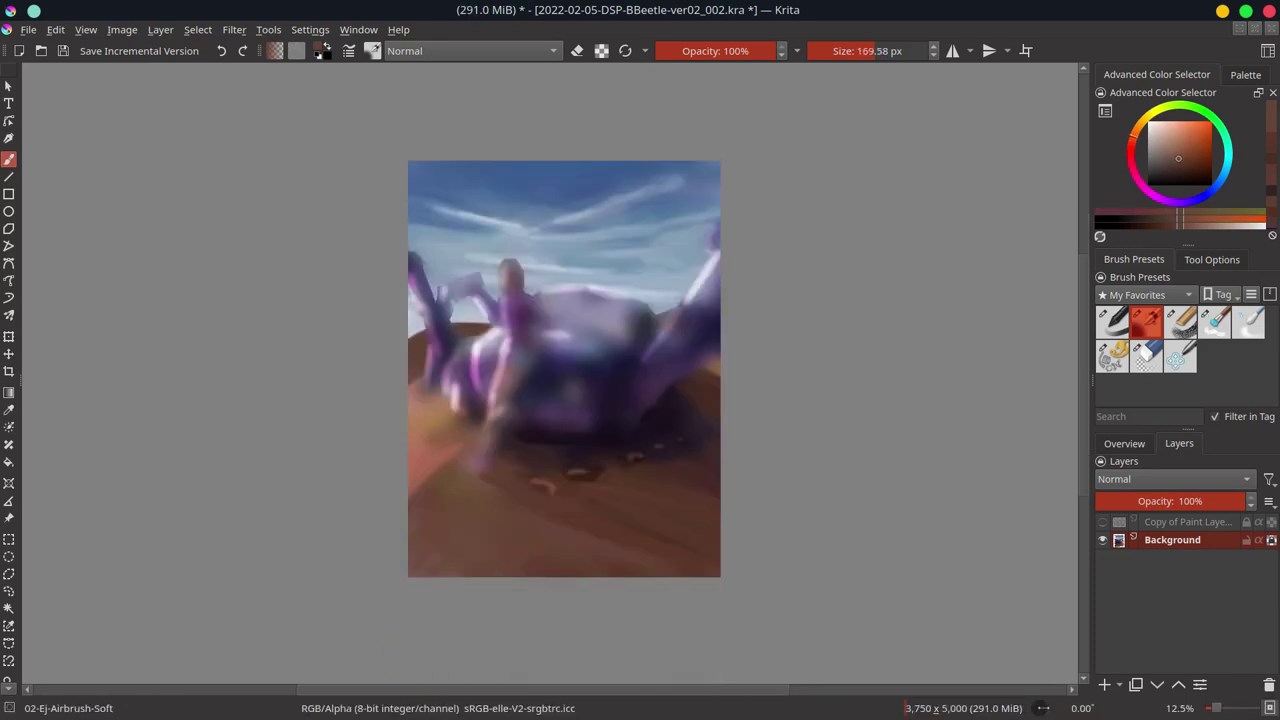
# Add dark brown and light orange pebbles with a smaller brush, then save
pyautogui.keyDown('ctrl'); pyautogui.click(438, 443); pyautogui.keyUp('ctrl')
pyautogui.moveTo(448, 428); pyautogui.dragTo(428, 445)
pyautogui.keyDown('ctrl'); pyautogui.click(411, 400); pyautogui.keyUp('ctrl')
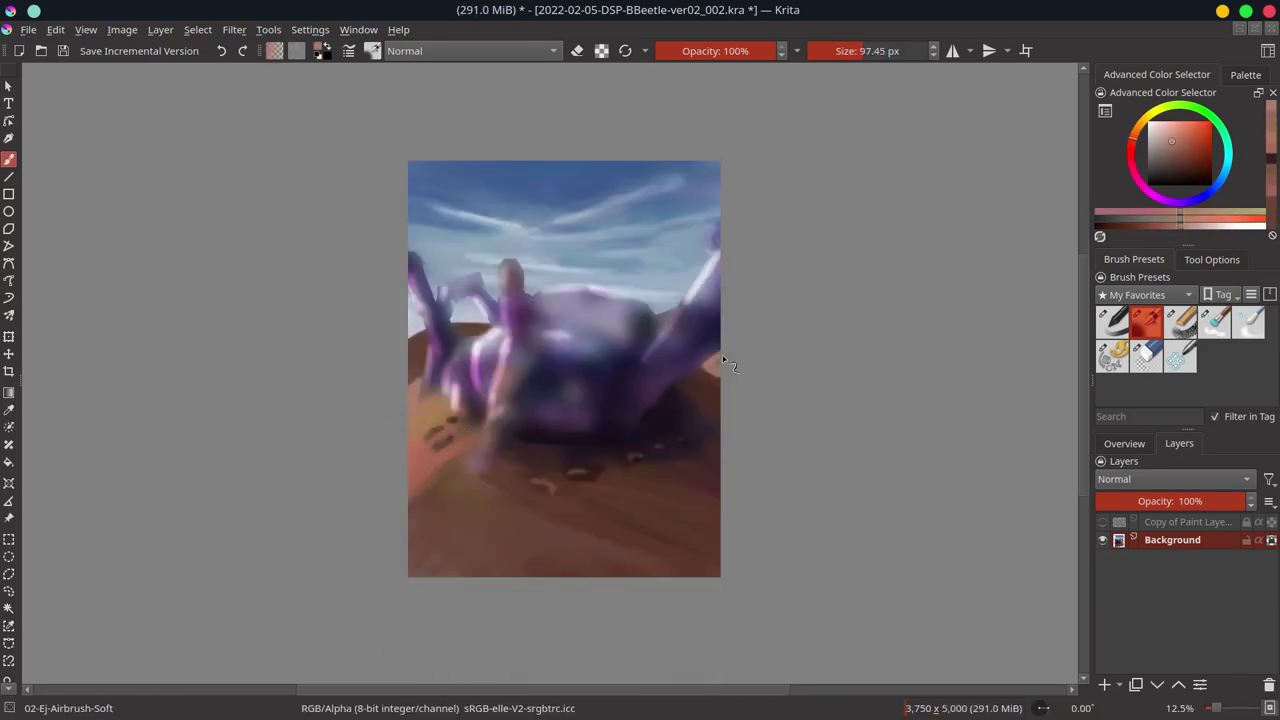
pyautogui.keyDown('ctrl'); pyautogui.click(655, 318); pyautogui.keyUp('ctrl')
pyautogui.keyDown('ctrl'); pyautogui.click(425, 505); pyautogui.keyUp('ctrl')
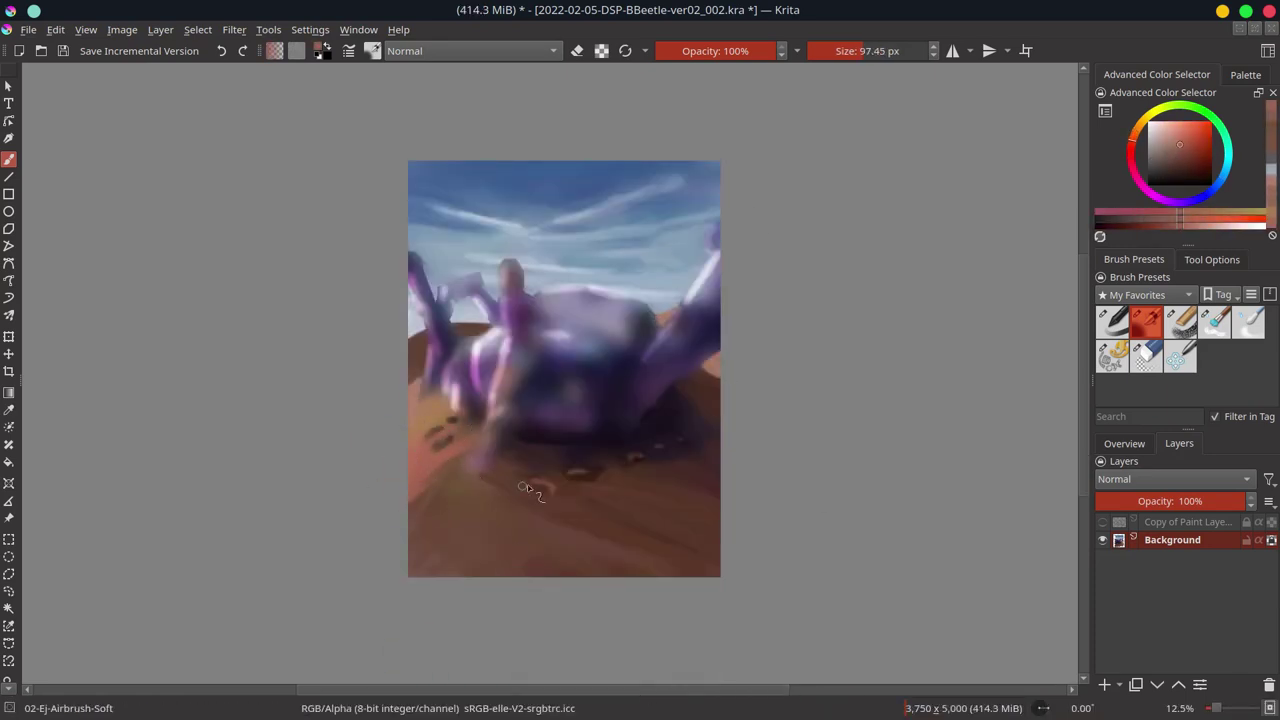
pyautogui.keyDown('ctrl'); pyautogui.click(440, 445); pyautogui.keyUp('ctrl')
pyautogui.press('[')
pyautogui.press('[')
pyautogui.keyDown('ctrl'); pyautogui.click(443, 425); pyautogui.keyUp('ctrl')
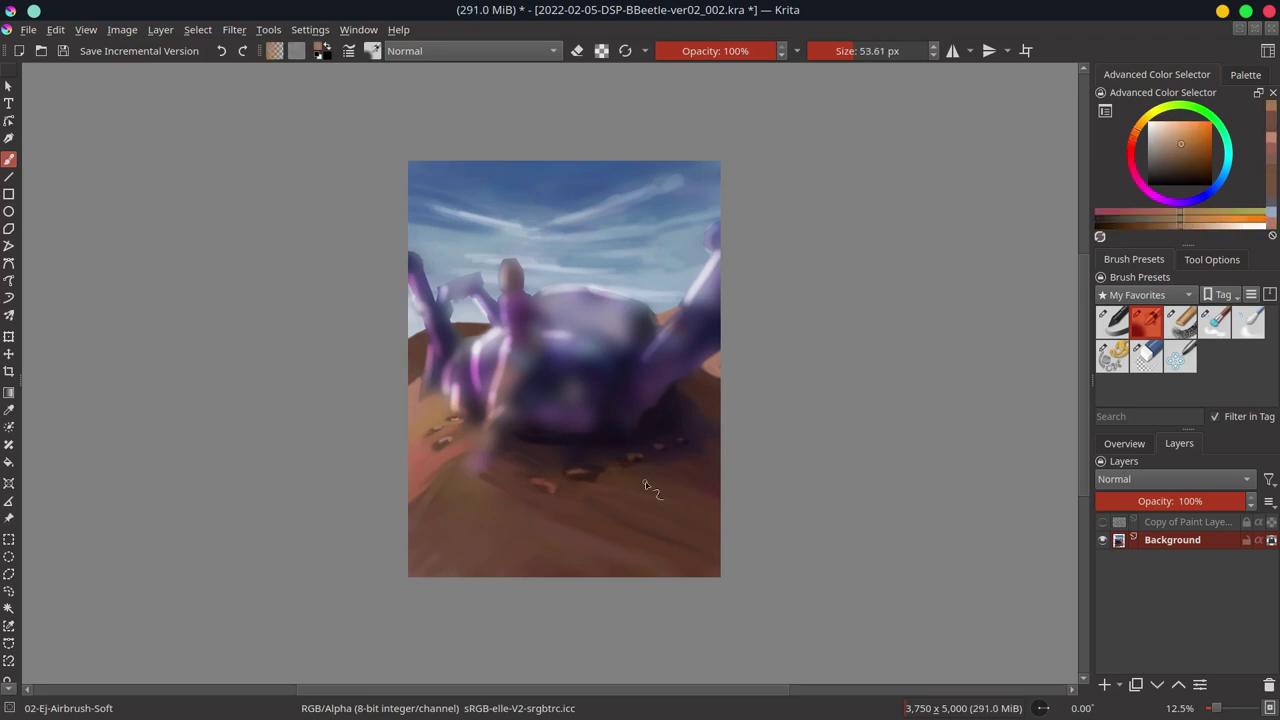
pyautogui.hotkey('ctrl', 's')
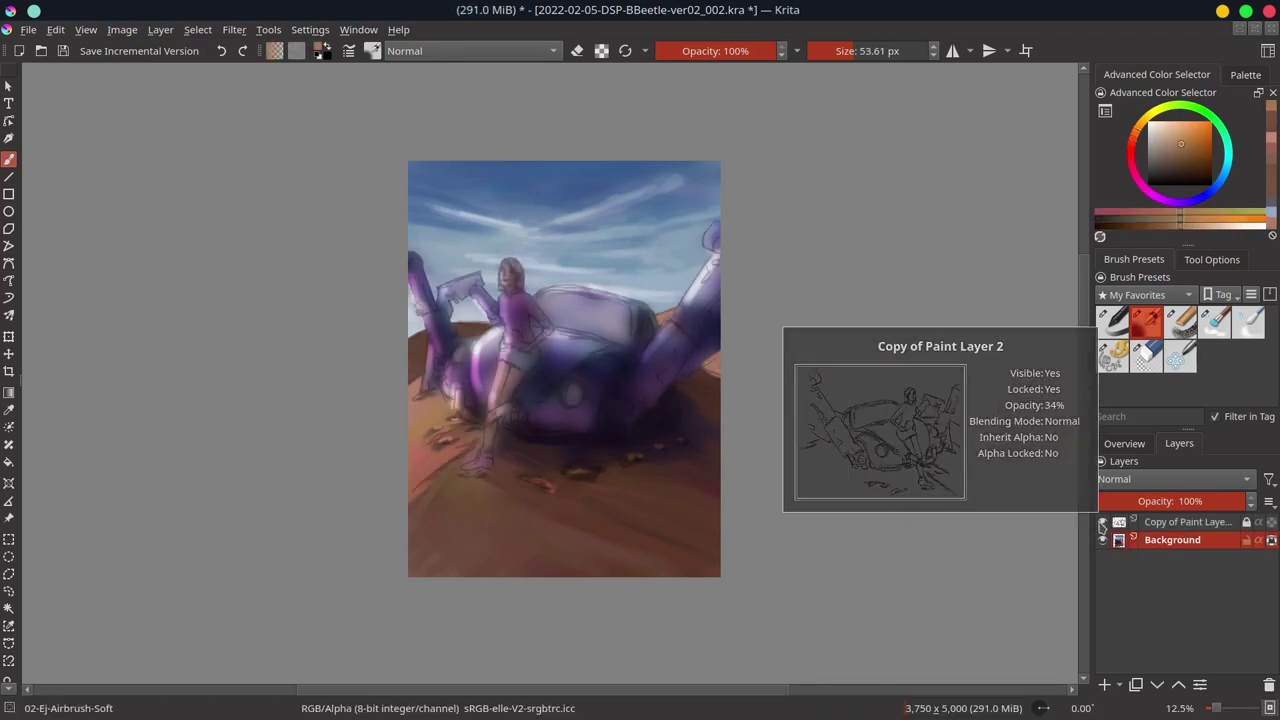
# Duplicate the line art layer, hide the original and the Background, and save
pyautogui.rightClick(1180, 521)
pyautogui.click(1080, 246)
pyautogui.click(1103, 521)
pyautogui.click(1103, 558)
pyautogui.click(1146, 357)
pyautogui.hotkey('ctrl', 's')
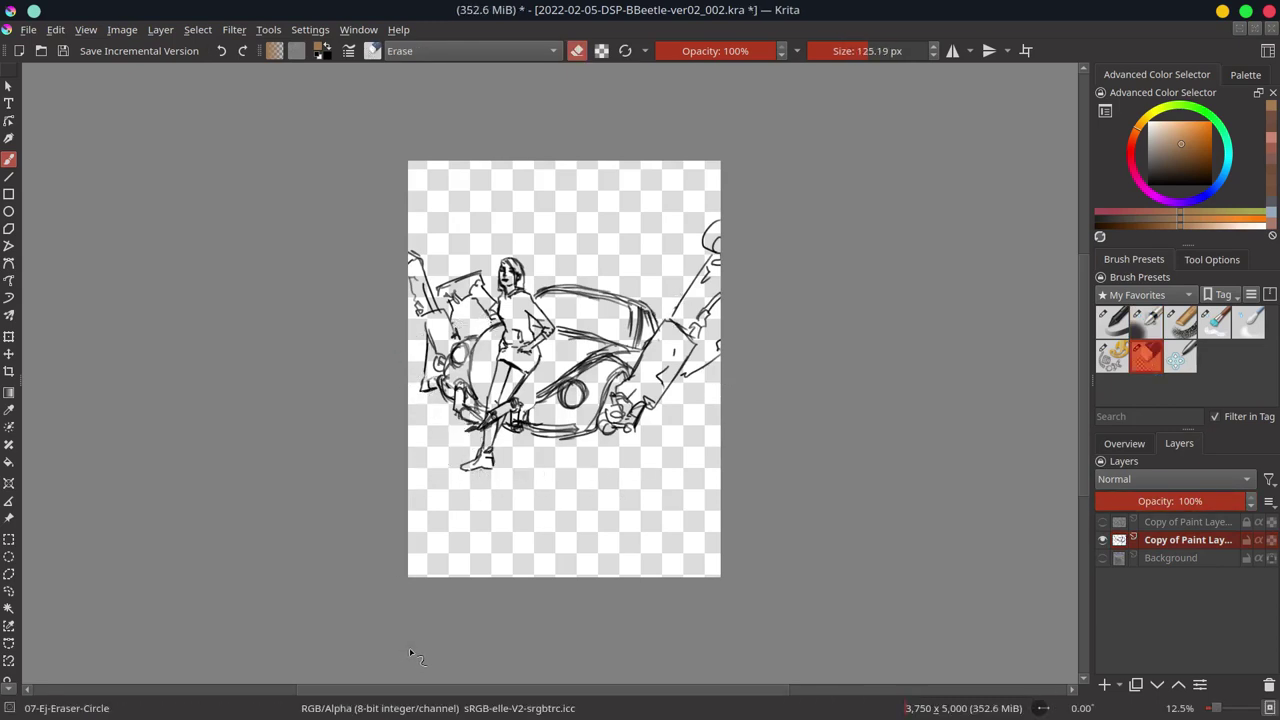
# Add Paint Layer 3 and save the painting
pyautogui.click(1104, 684)
pyautogui.hotkey('ctrl', 's')
pyautogui.click(9, 371)
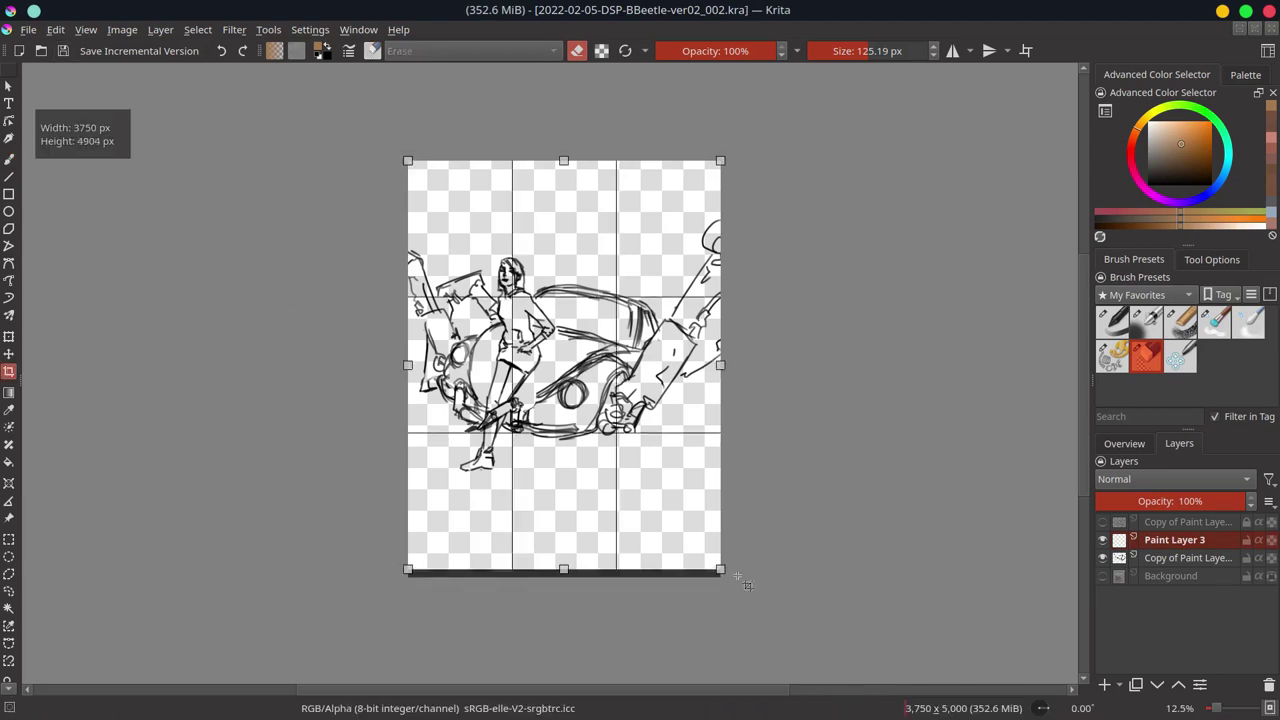
pyautogui.click(1124, 443)
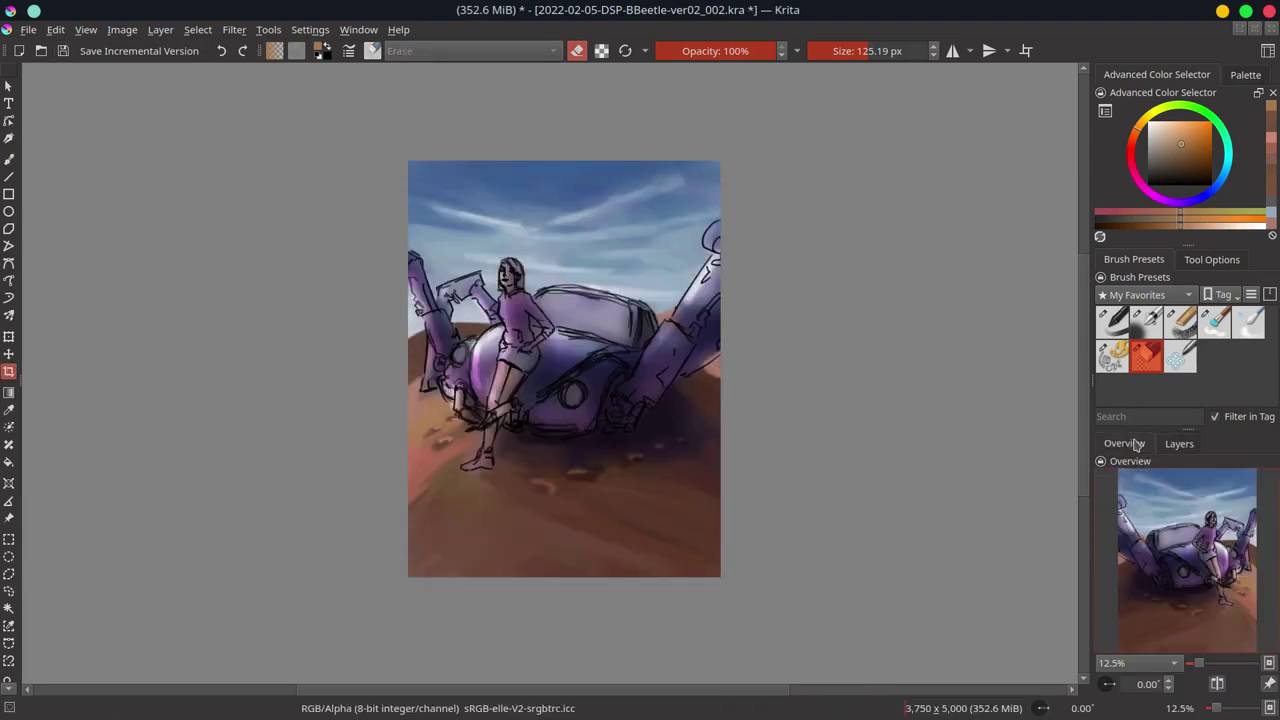
pyautogui.press('b')
# On the Background layer, airbrush pink highlights onto the sand near her feet, and save
pyautogui.click(1179, 443)
pyautogui.click(1147, 321)
pyautogui.click(1172, 575)
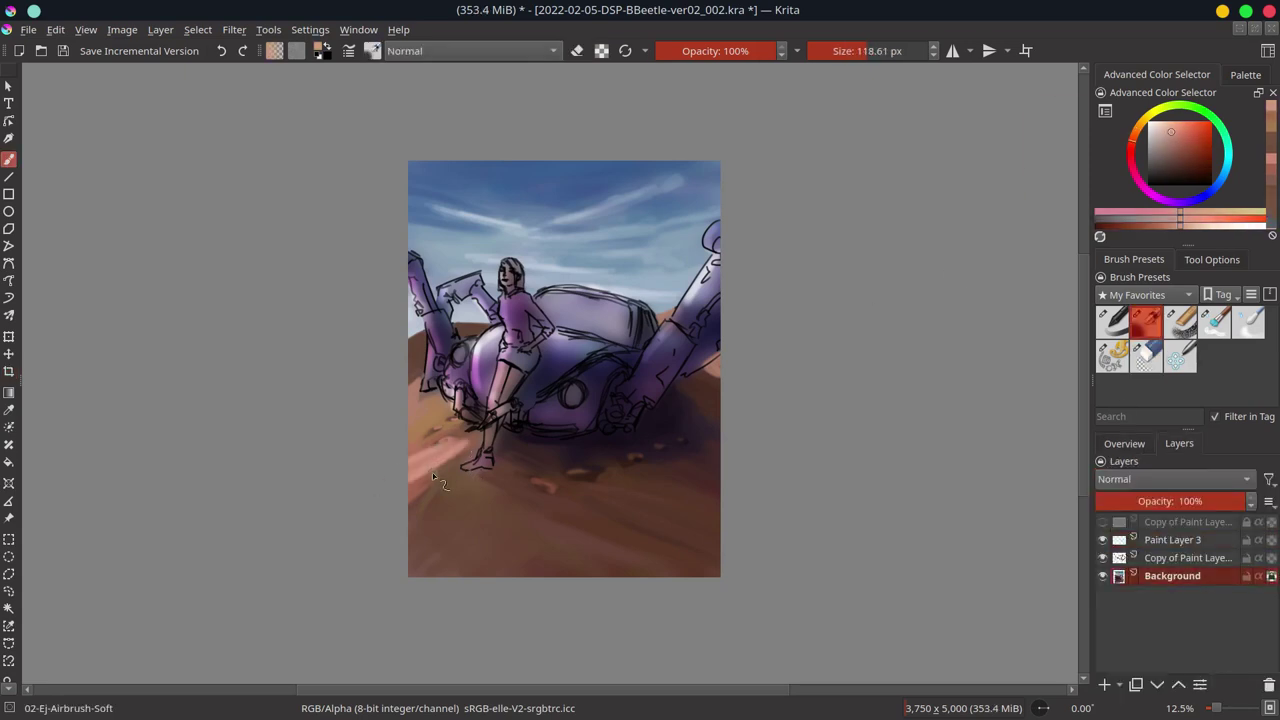
pyautogui.keyDown('ctrl'); pyautogui.click(408, 422); pyautogui.keyUp('ctrl')
pyautogui.click(1124, 443)
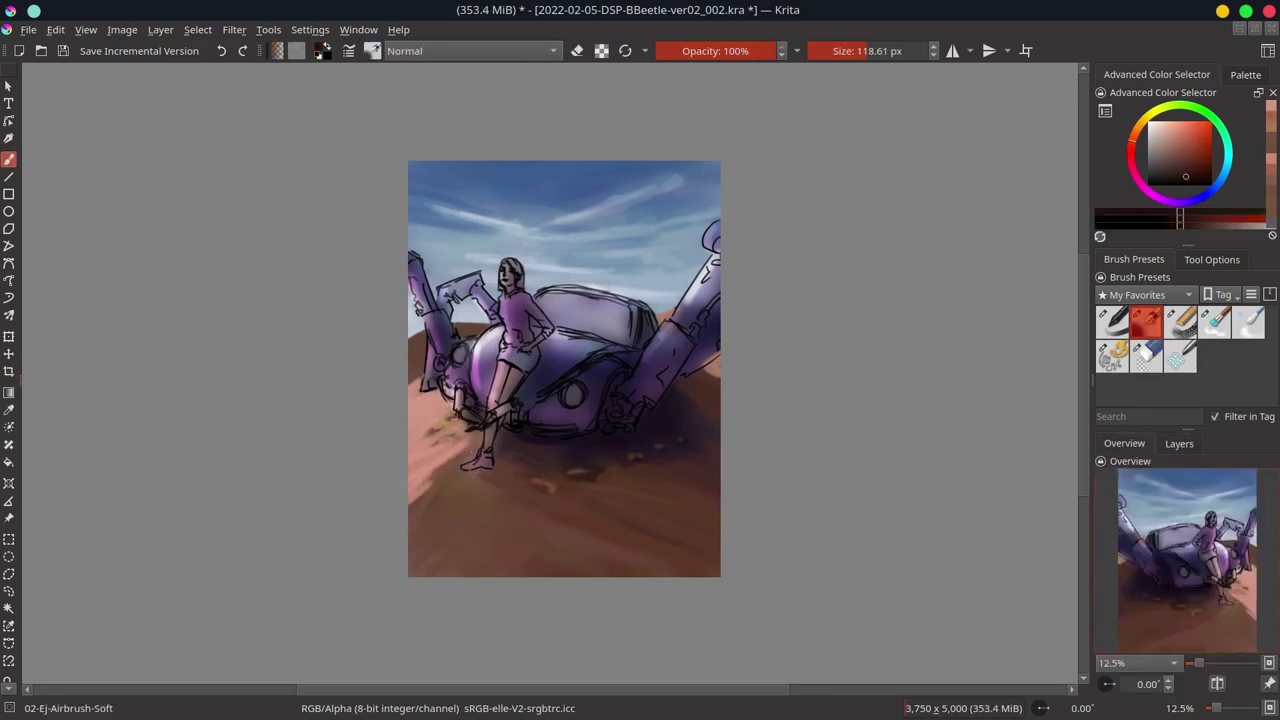
pyautogui.keyDown('ctrl'); pyautogui.click(437, 433); pyautogui.keyUp('ctrl')
pyautogui.keyDown('ctrl'); pyautogui.click(472, 432); pyautogui.keyUp('ctrl')
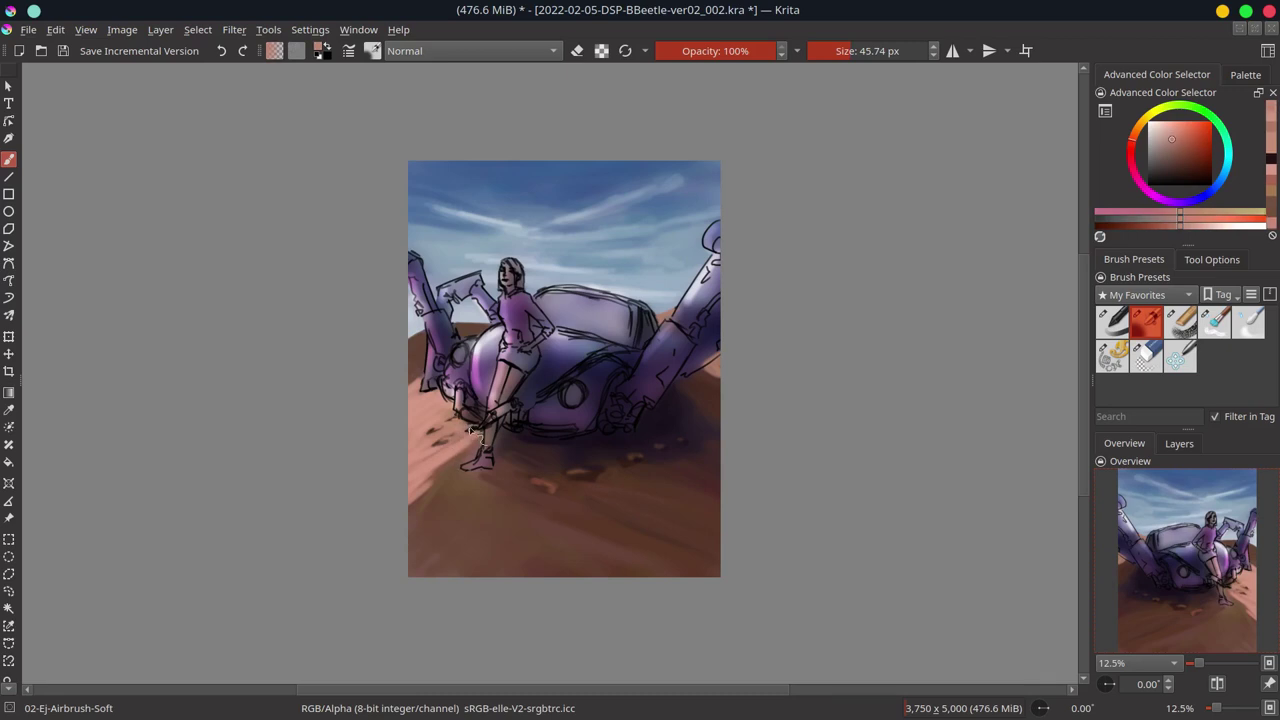
pyautogui.keyDown('ctrl'); pyautogui.click(410, 489); pyautogui.keyUp('ctrl')
pyautogui.hotkey('ctrl', 's')
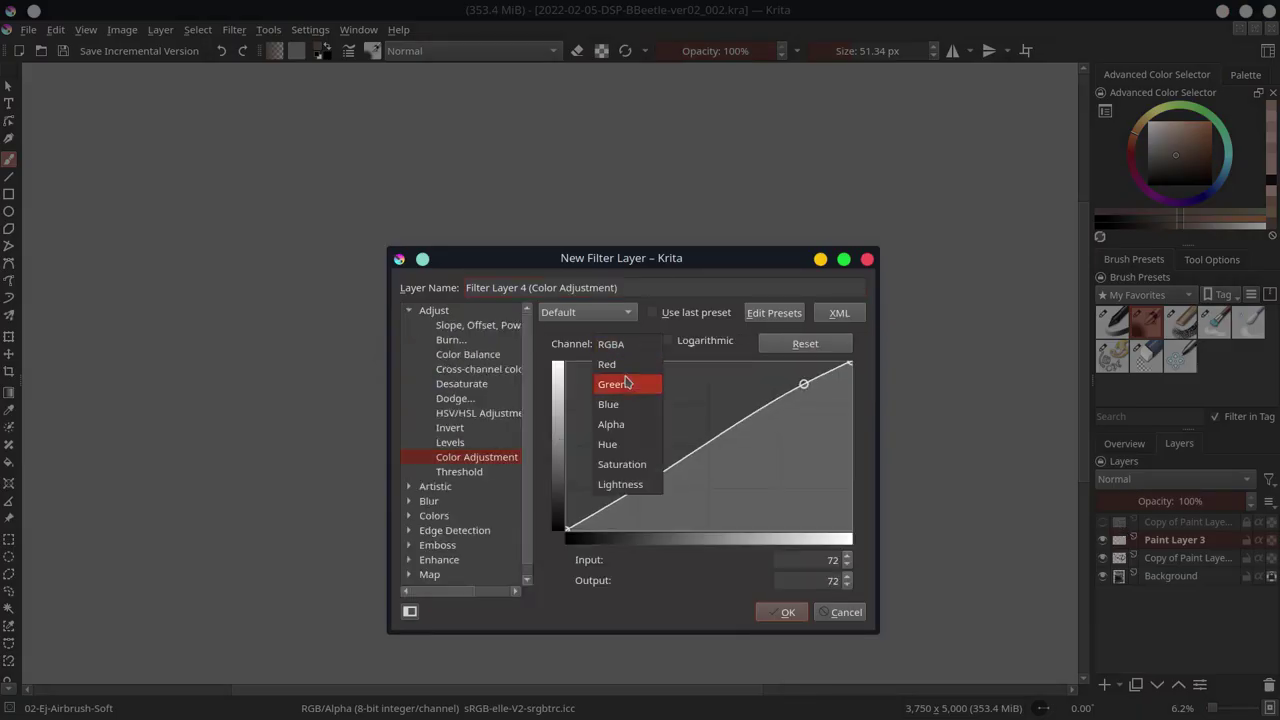
# Confirm the Color Adjustment filter layer and polygon-select the car, legs and woman
pyautogui.click(781, 612)
pyautogui.click(1137, 445)
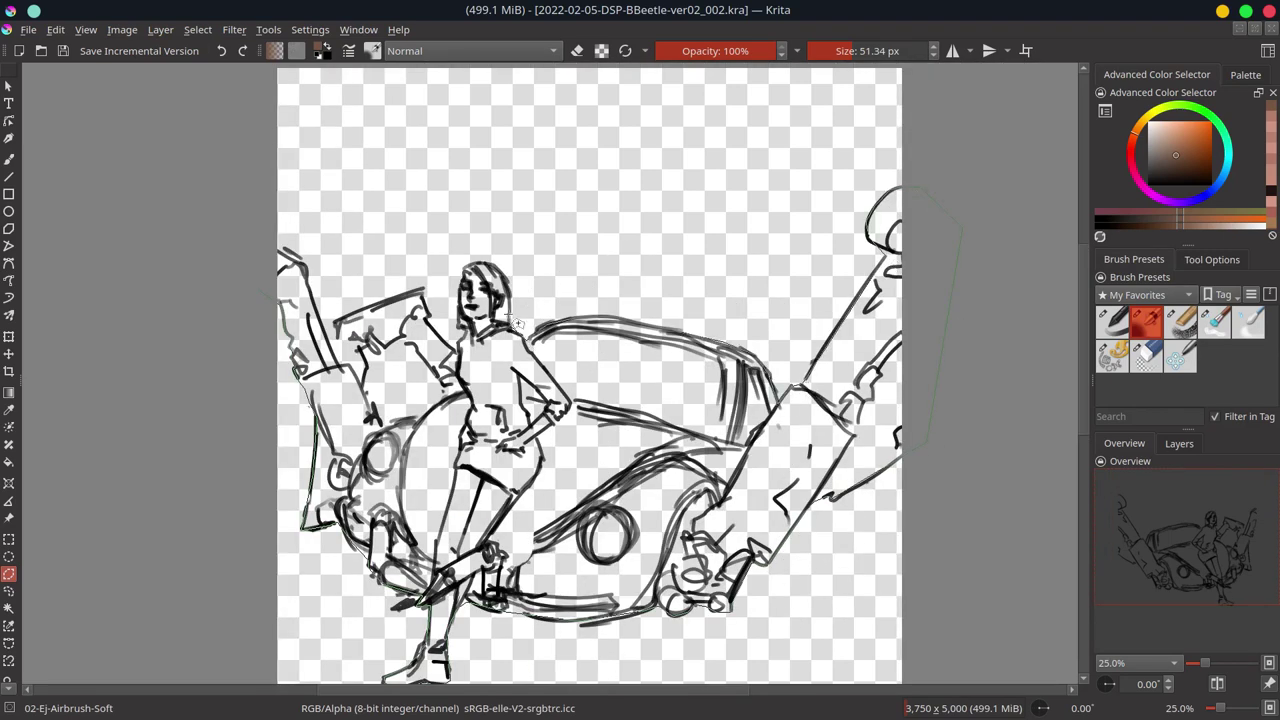
pyautogui.click(245, 246)
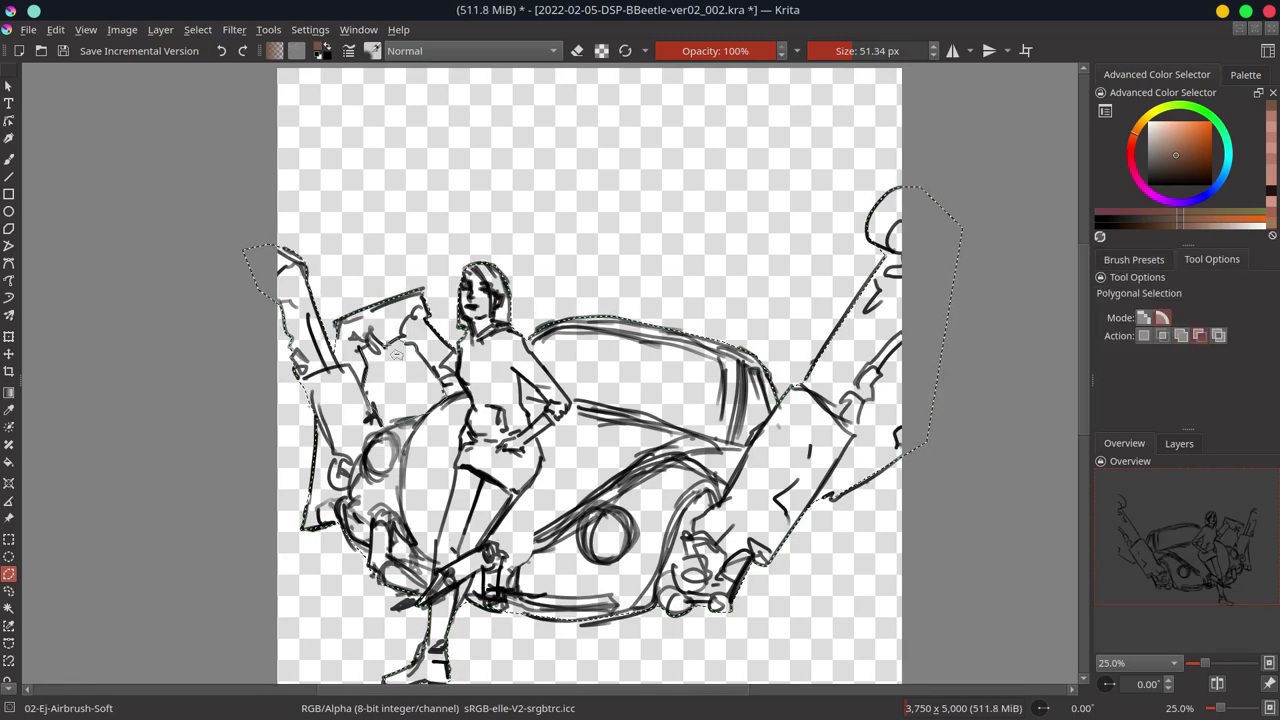
# Test-fill the selection with brown, then undo the fill
pyautogui.scroll(-2, 427, 425)
pyautogui.press('f')
pyautogui.click(491, 443)
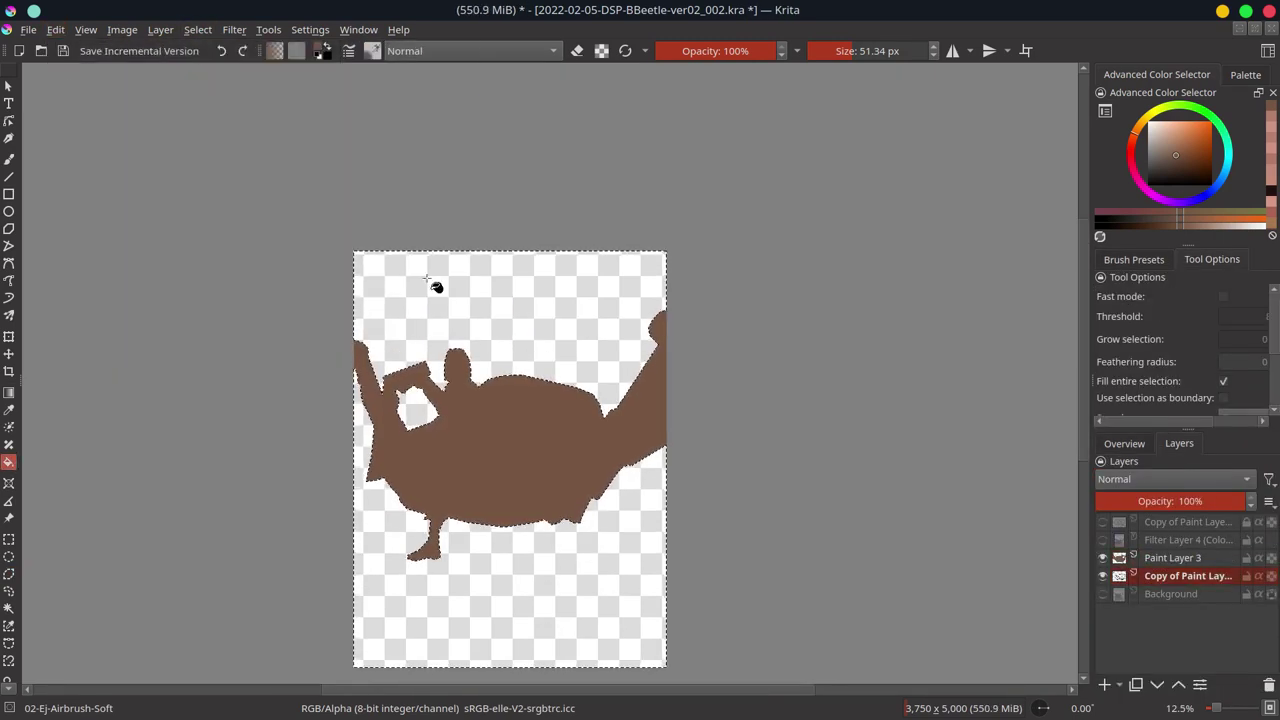
pyautogui.hotkey('ctrl', 'z')
pyautogui.hotkey('ctrl', 'z')
pyautogui.hotkey('ctrl', 'z')
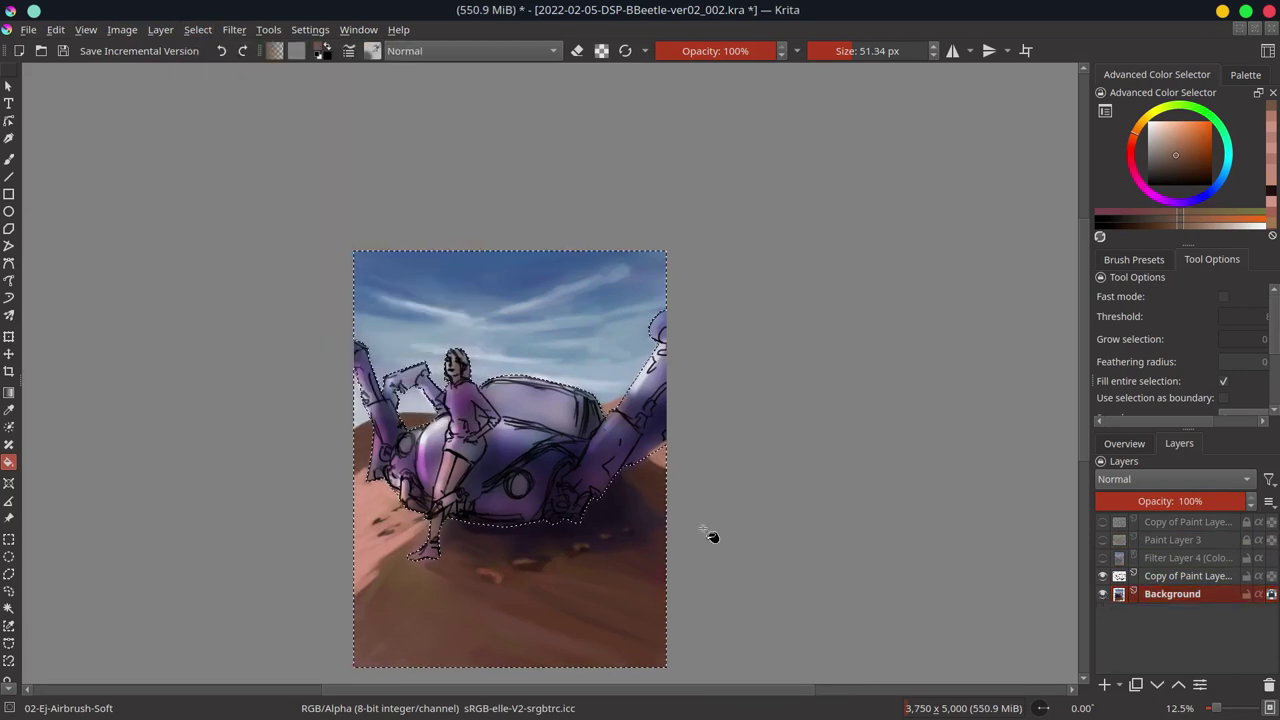
# Soften the sand below the woman with a light brown, and save
pyautogui.press('b')
pyautogui.keyDown('ctrl'); pyautogui.click(648, 390); pyautogui.keyUp('ctrl')
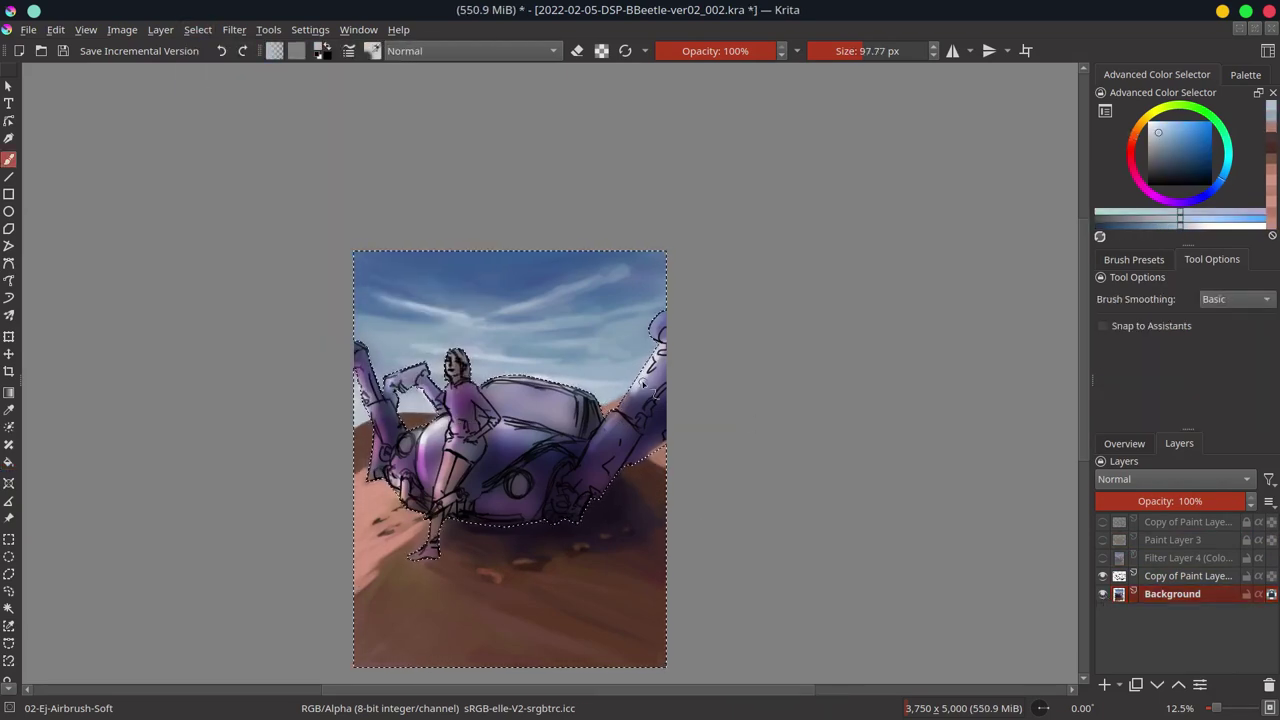
pyautogui.moveTo(648, 390); pyautogui.dragTo(428, 408)
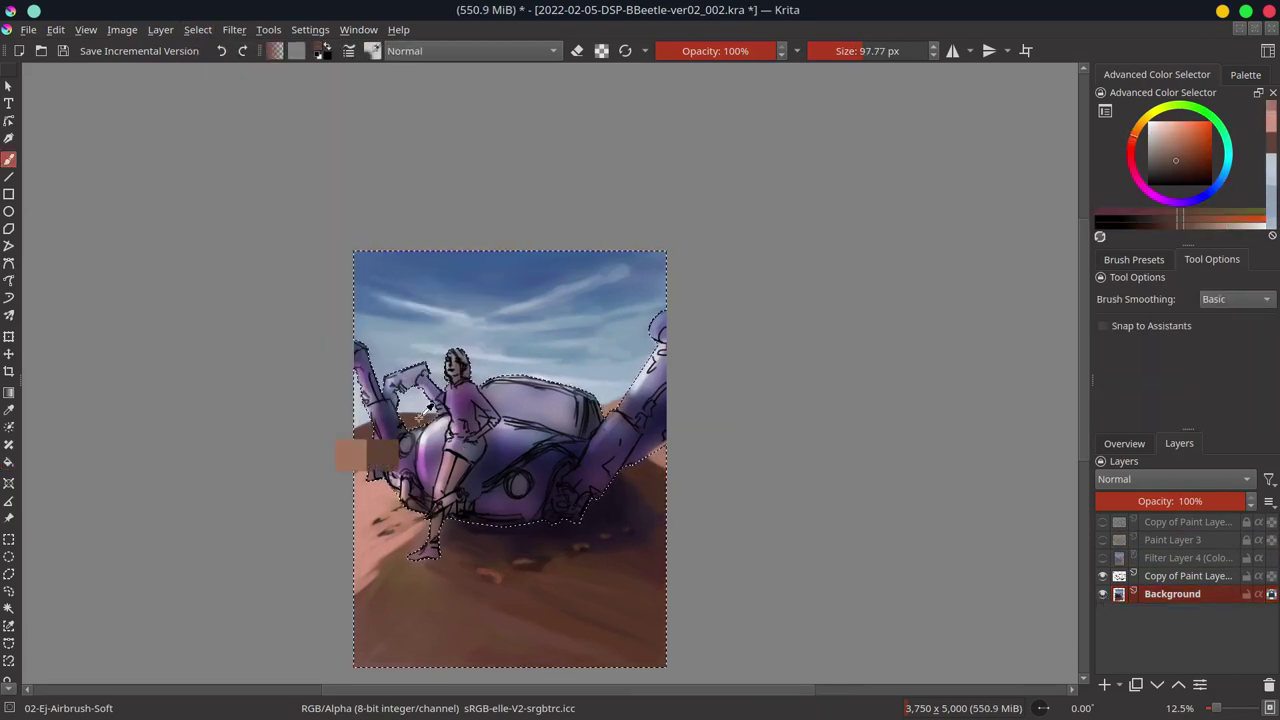
pyautogui.moveTo(466, 542); pyautogui.dragTo(406, 570)
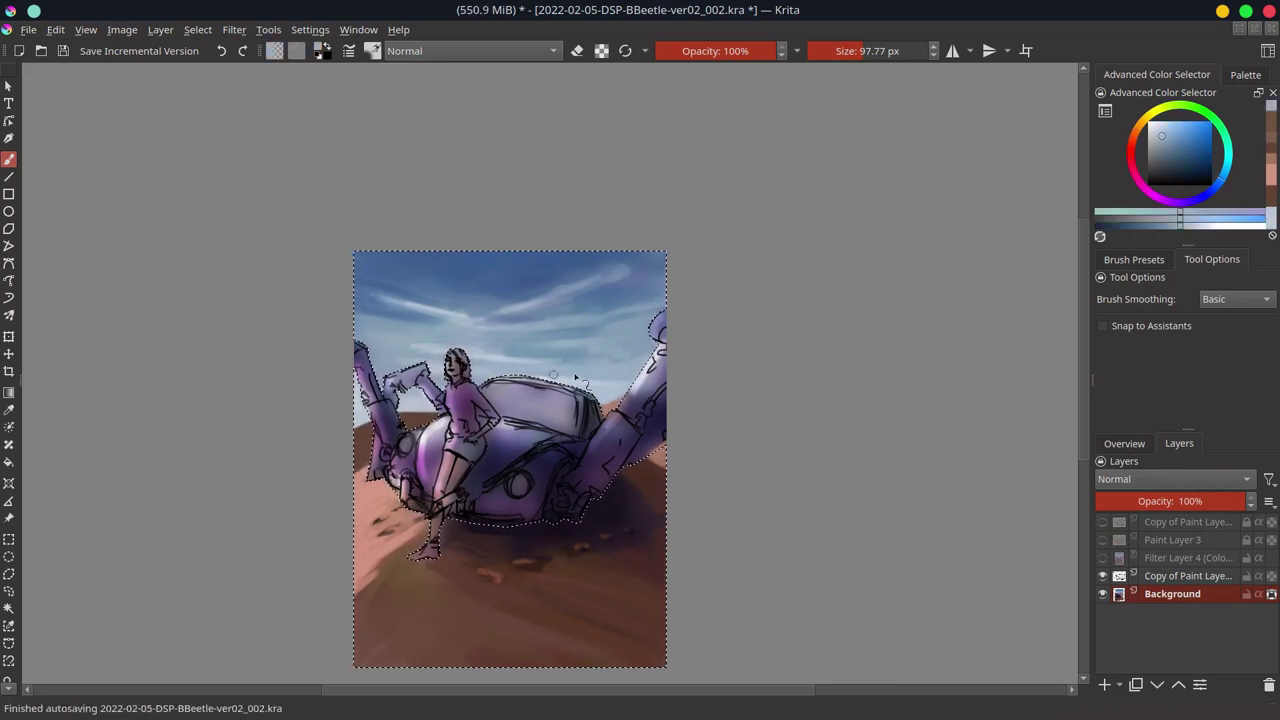
pyautogui.hotkey('ctrl', 's')
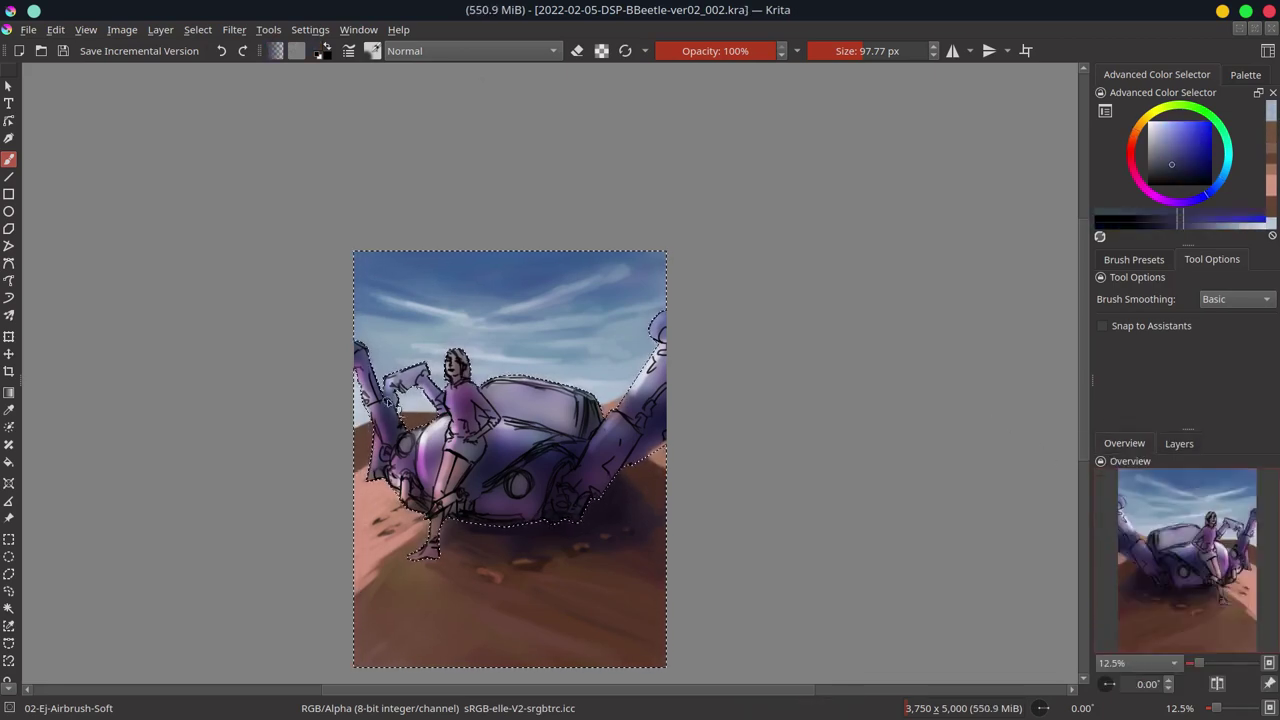
# Try a dark blue chalk stroke on the car roof, undo it, and sample highlight tones
pyautogui.rightClick(331, 191)
pyautogui.click(331, 80)
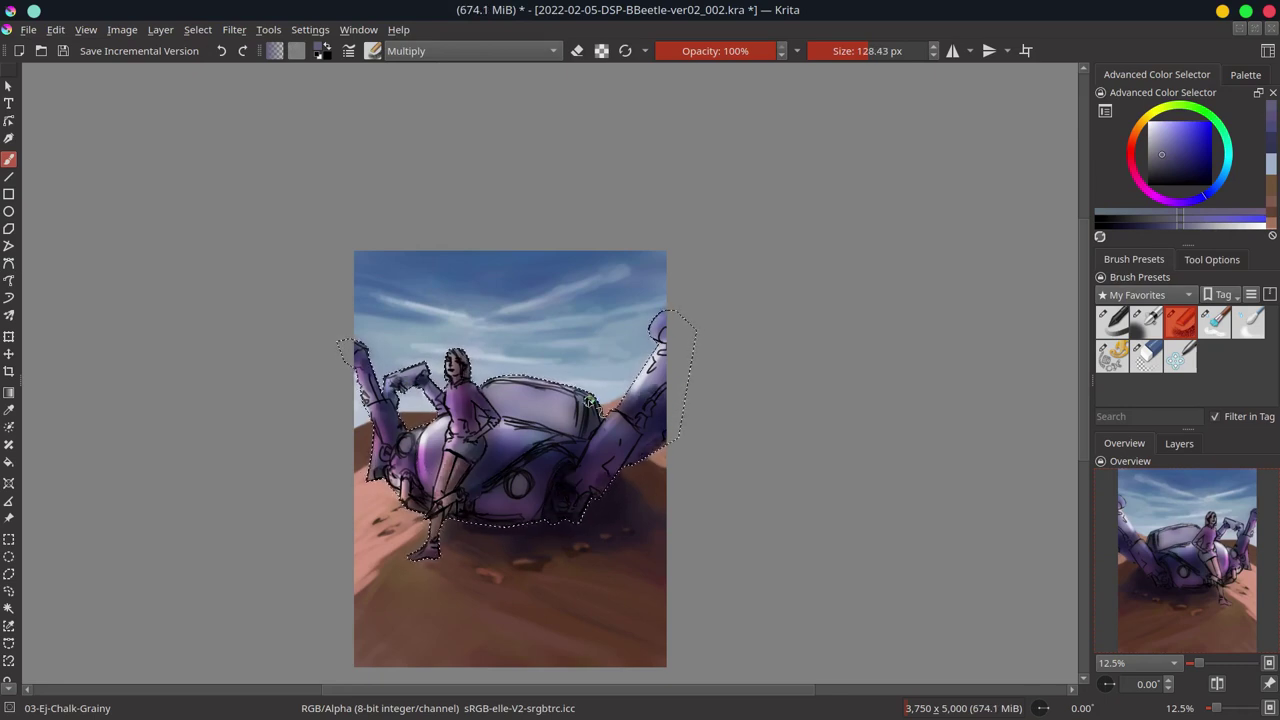
pyautogui.hotkey('ctrl', 'z')
pyautogui.hotkey('alt', 'shift', 'n')
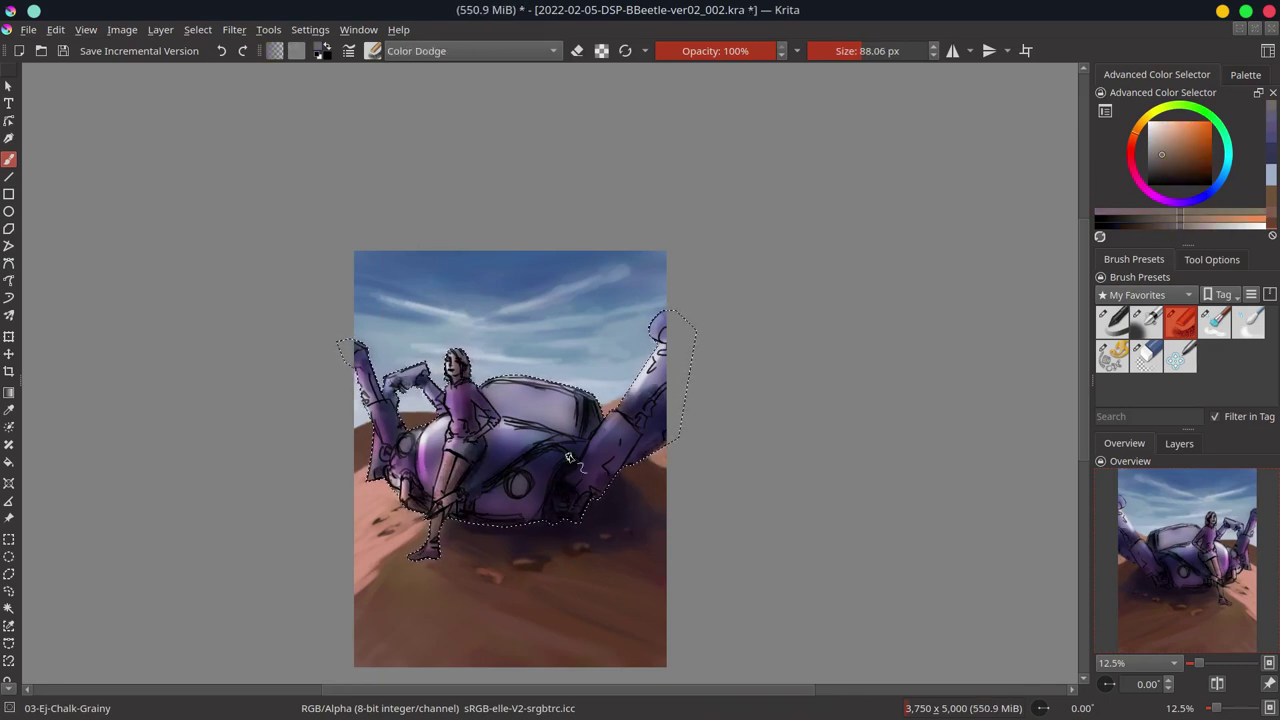
pyautogui.keyDown('ctrl'); pyautogui.click(443, 458); pyautogui.keyUp('ctrl')
pyautogui.hotkey('alt', 'shift', 'd')
pyautogui.keyDown('ctrl'); pyautogui.click(472, 452); pyautogui.keyUp('ctrl')
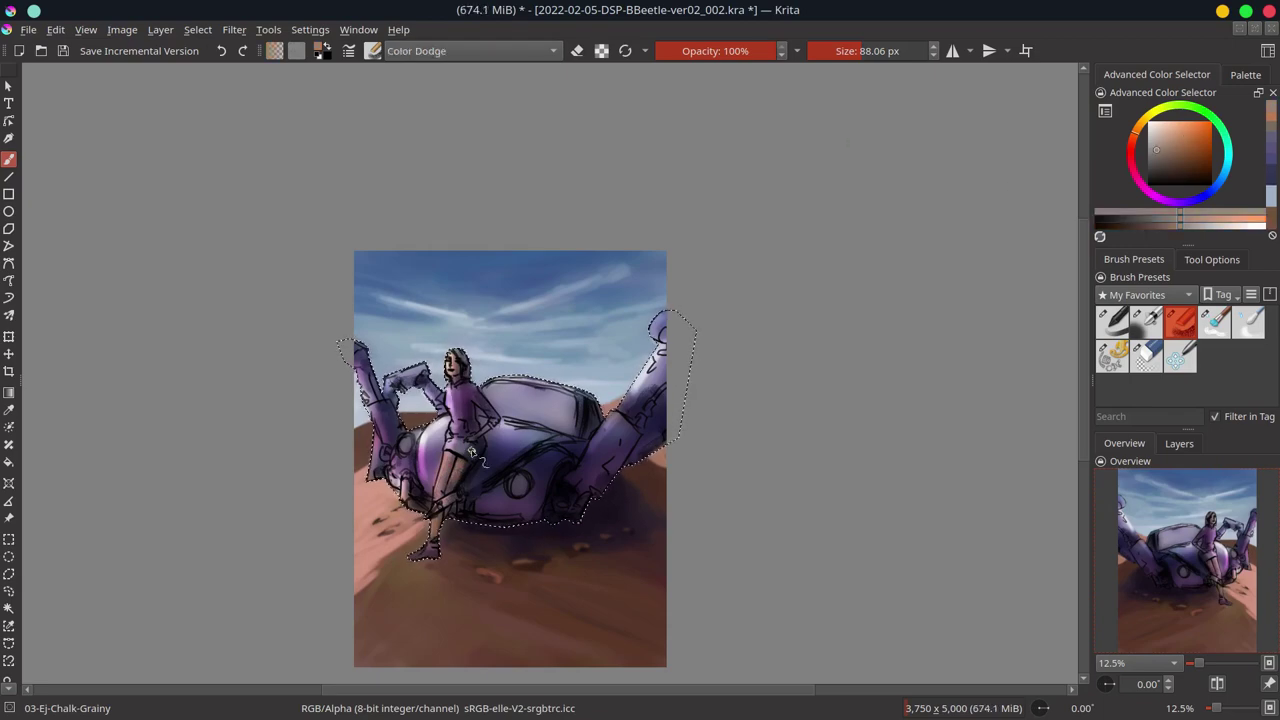
pyautogui.hotkey('alt', 'shift', 'n')
# Brighten the car's windshield with light strokes, switching multiply and dodge blending, and save
pyautogui.keyDown('ctrl'); pyautogui.click(446, 468); pyautogui.keyUp('ctrl')
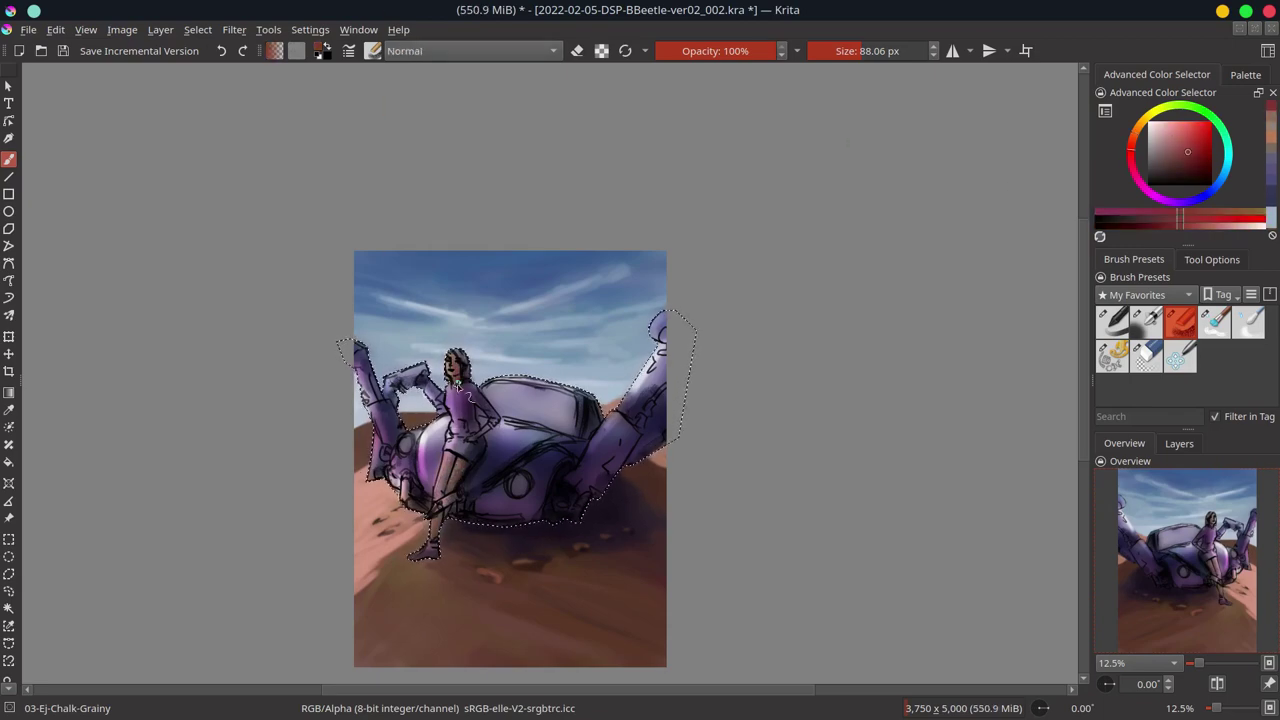
pyautogui.keyDown('ctrl'); pyautogui.click(663, 386); pyautogui.keyUp('ctrl')
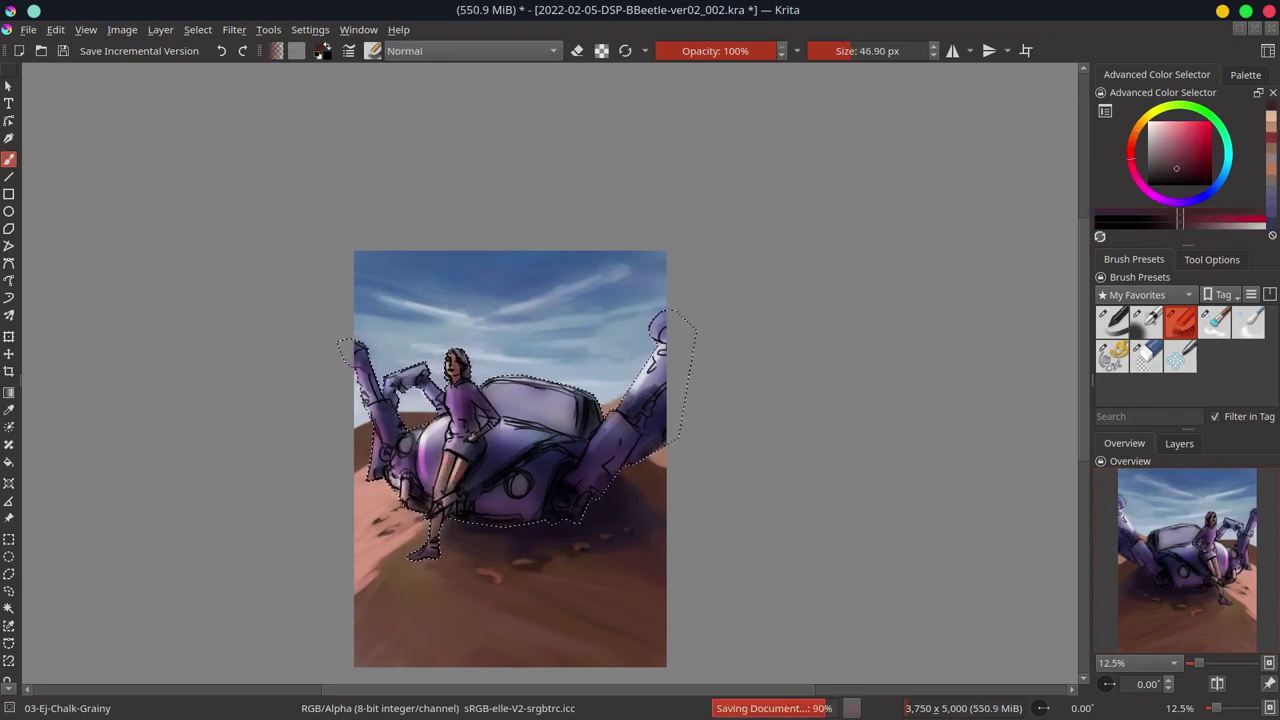
pyautogui.keyDown('ctrl'); pyautogui.click(550, 420); pyautogui.keyUp('ctrl')
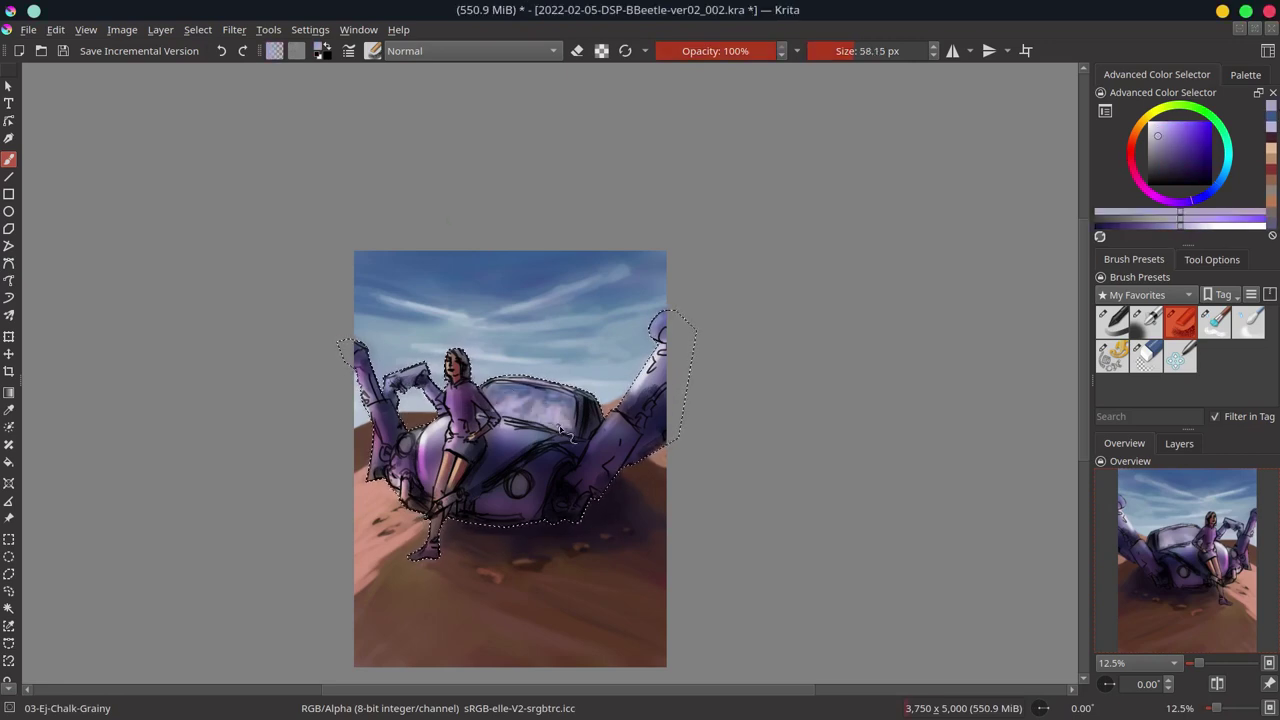
pyautogui.moveTo(545, 415); pyautogui.dragTo(575, 440)
pyautogui.hotkey('alt', 'shift', 'm')
pyautogui.keyDown('ctrl'); pyautogui.click(648, 412); pyautogui.keyUp('ctrl')
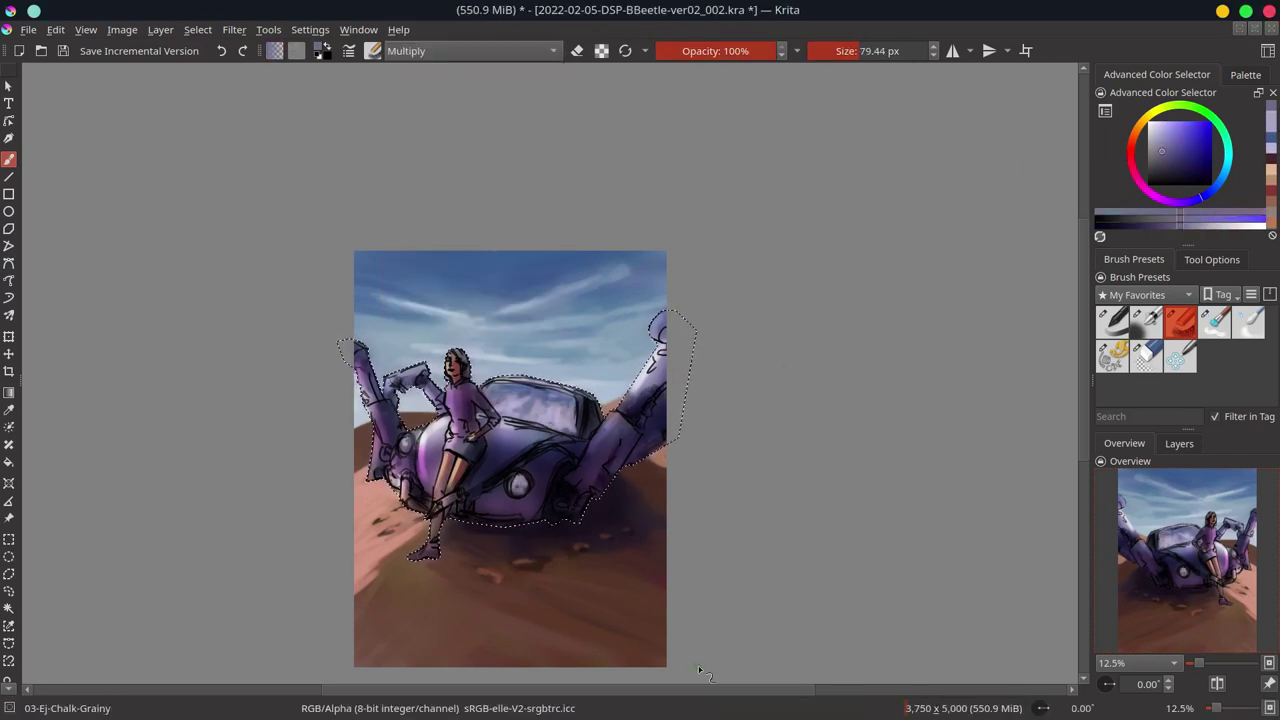
pyautogui.click(1128, 157)
pyautogui.hotkey('alt', 'shift', 'd')
pyautogui.hotkey('ctrl', 's')
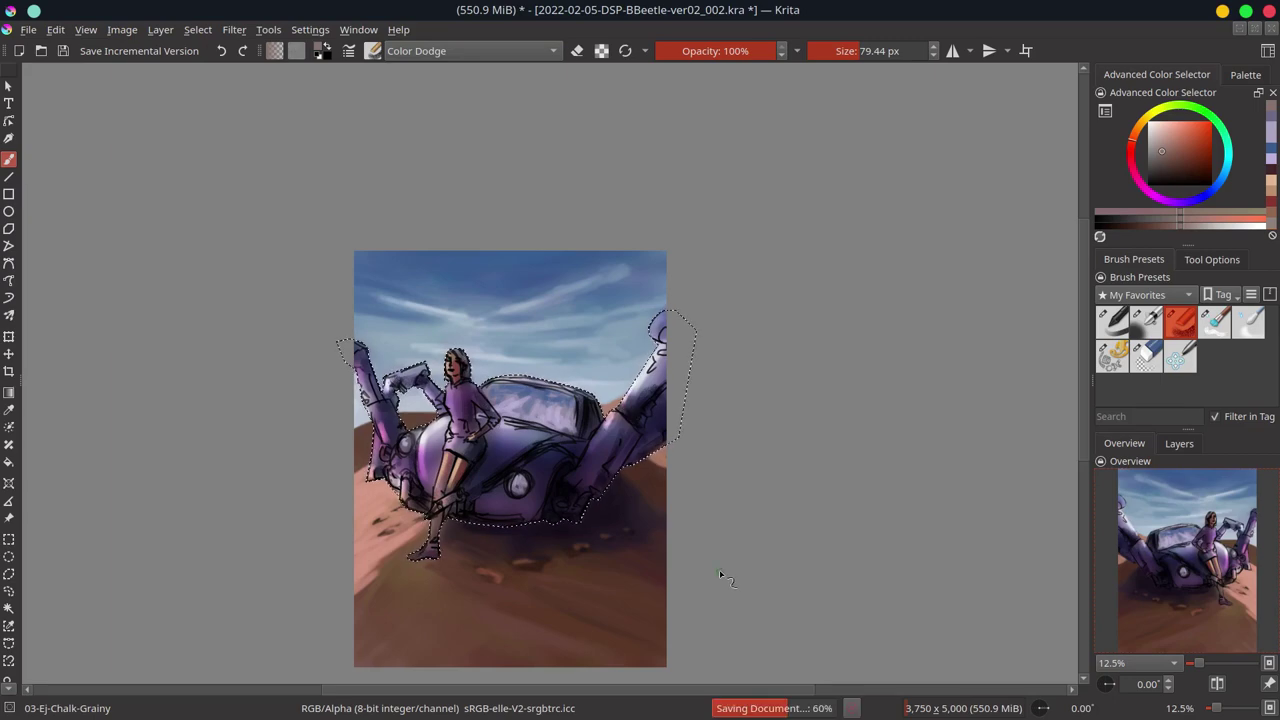
pyautogui.press('/')
# Blend and darken the shading on the woman's raised left arm and hand, then save
pyautogui.scroll(3, 431, 408)
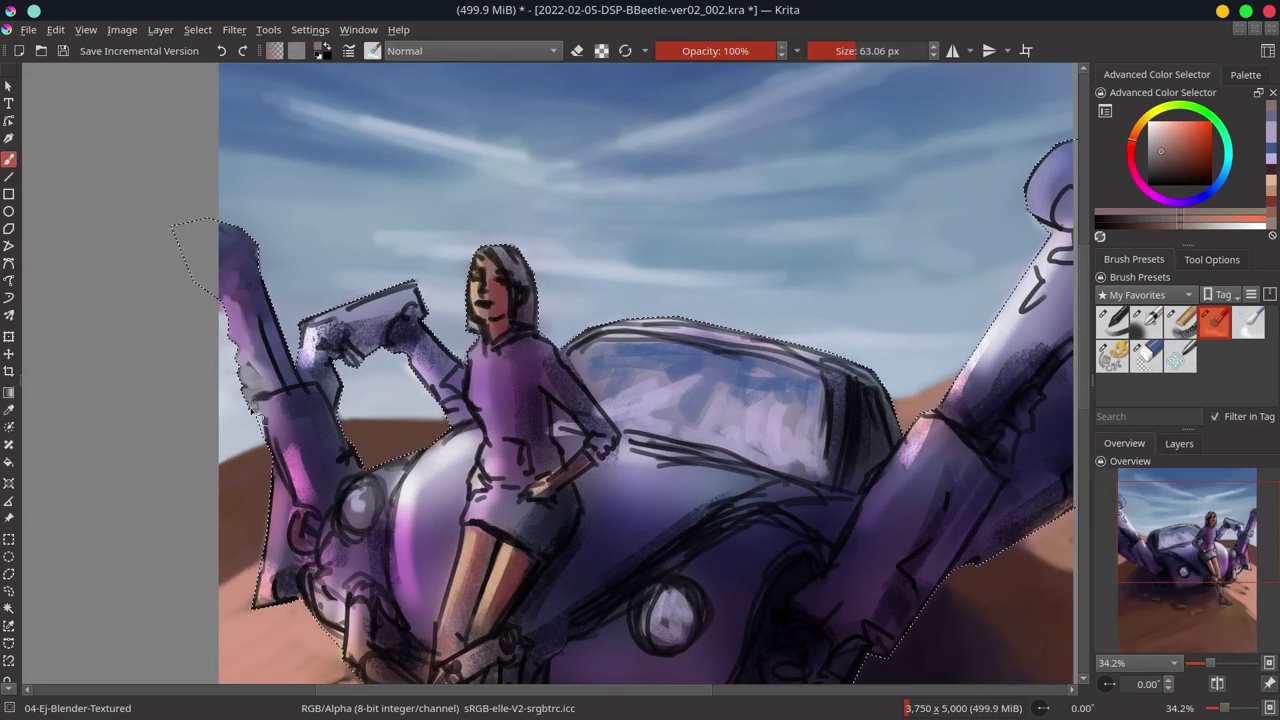
pyautogui.moveTo(270, 470); pyautogui.dragTo(262, 313)
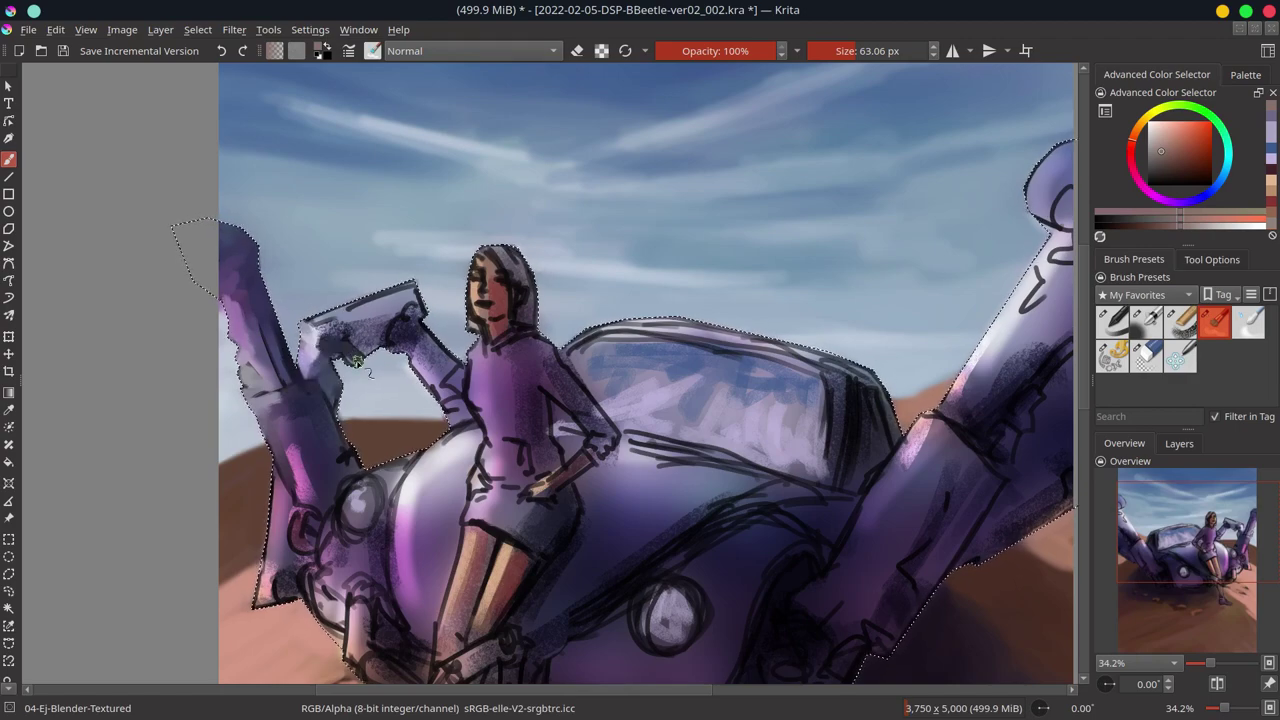
pyautogui.moveTo(370, 328); pyautogui.dragTo(370, 340)
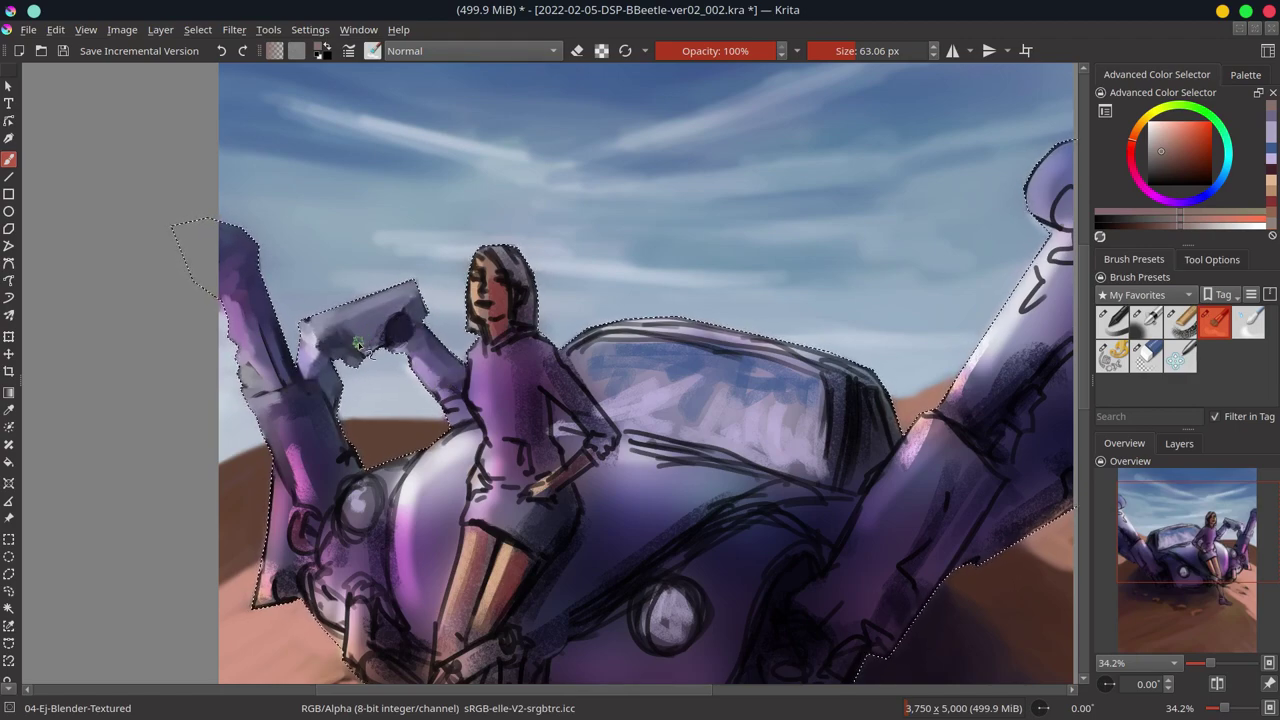
pyautogui.press('/')
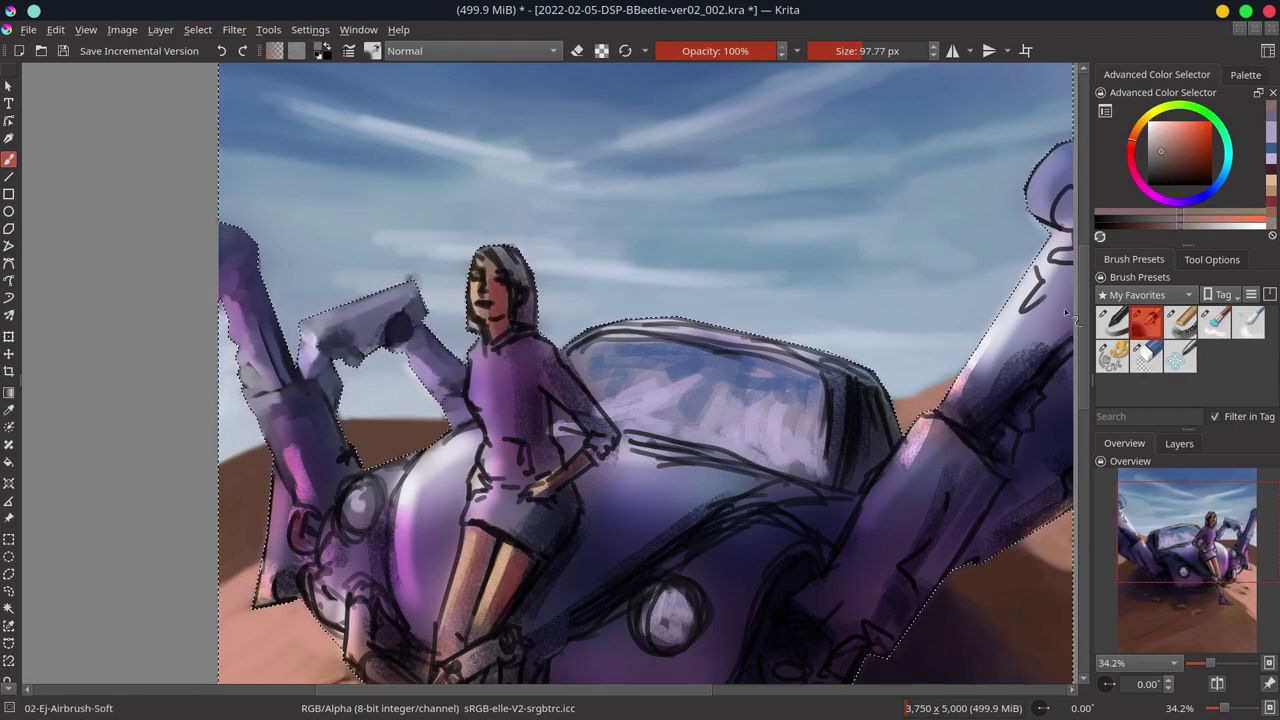
pyautogui.keyDown('ctrl'); pyautogui.click(296, 217); pyautogui.keyUp('ctrl')
pyautogui.hotkey('ctrl', 's')
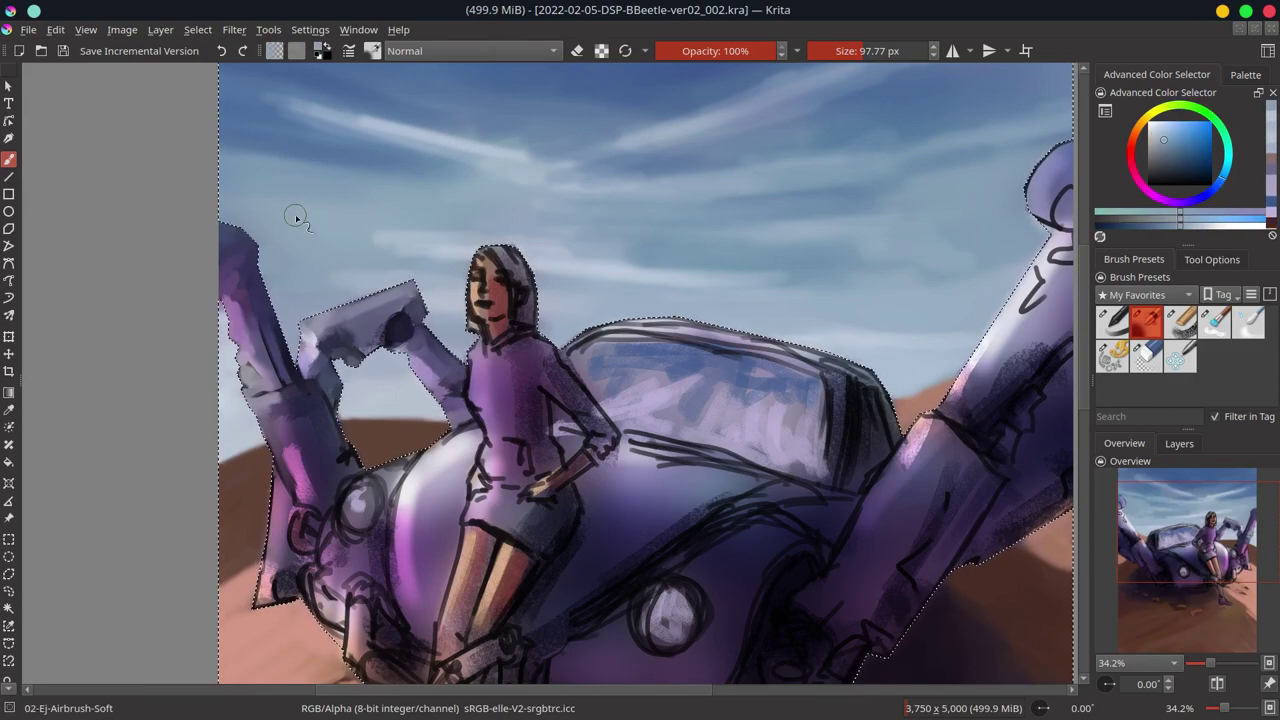
# With the textured blender, smooth the left arm, wheel joint and torso, covering her arm outline
pyautogui.press('/')
pyautogui.moveTo(190, 235); pyautogui.dragTo(273, 505)
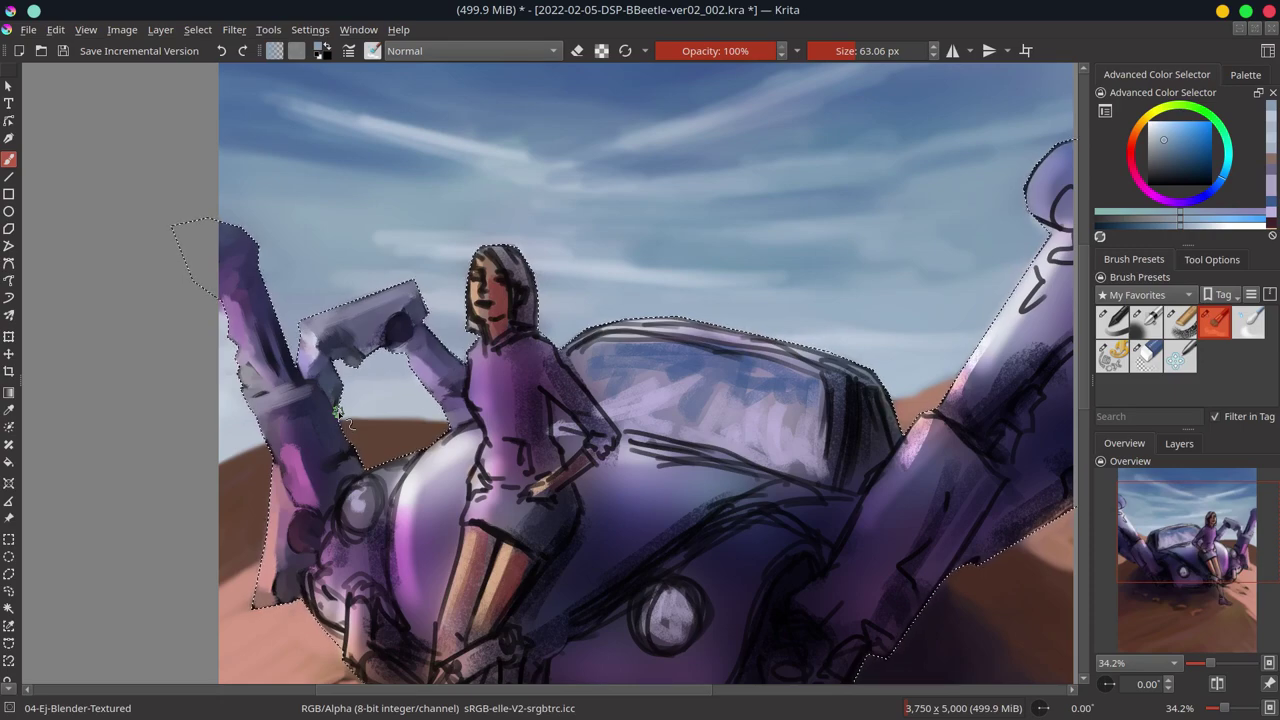
pyautogui.moveTo(337, 412)
pyautogui.mouseDown()
pyautogui.moveTo(360, 495)
pyautogui.moveTo(331, 523)
pyautogui.mouseUp()
pyautogui.moveTo(455, 683)
pyautogui.mouseDown()
pyautogui.moveTo(495, 618)
pyautogui.moveTo(476, 437)
pyautogui.moveTo(486, 465)
pyautogui.moveTo(408, 612)
pyautogui.mouseUp()
pyautogui.press(']')
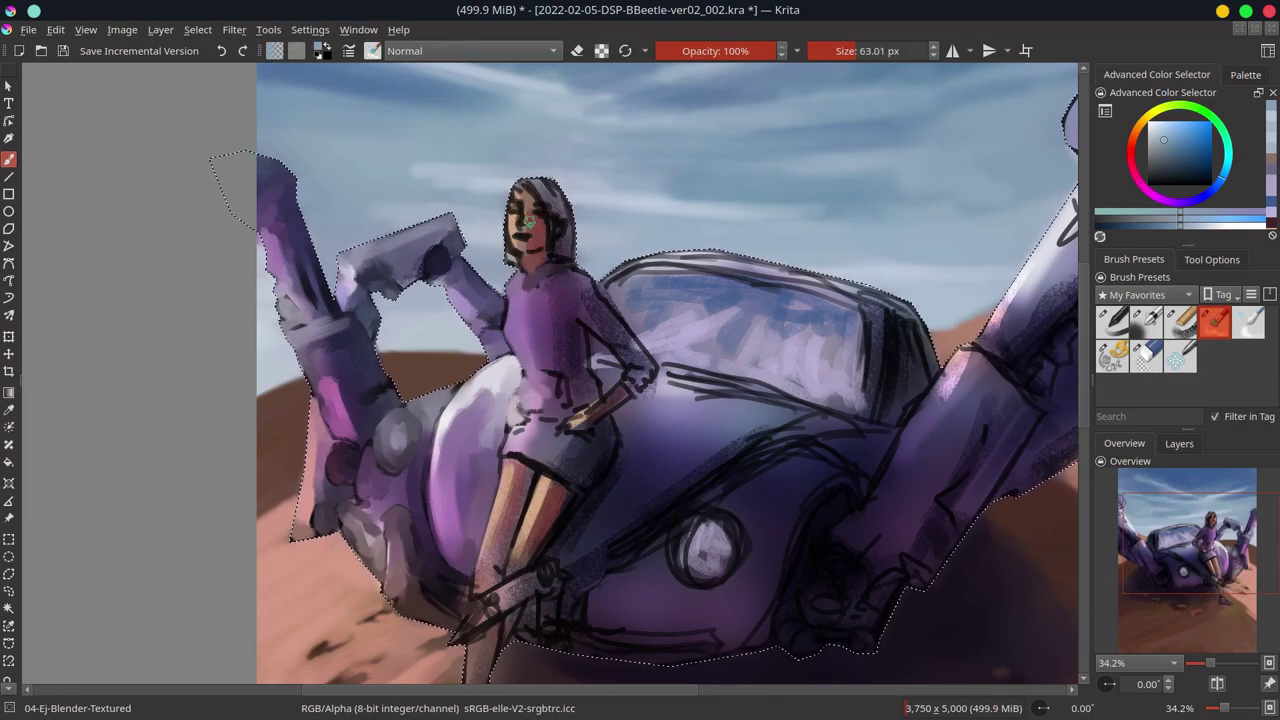
pyautogui.moveTo(560, 368); pyautogui.dragTo(524, 284)
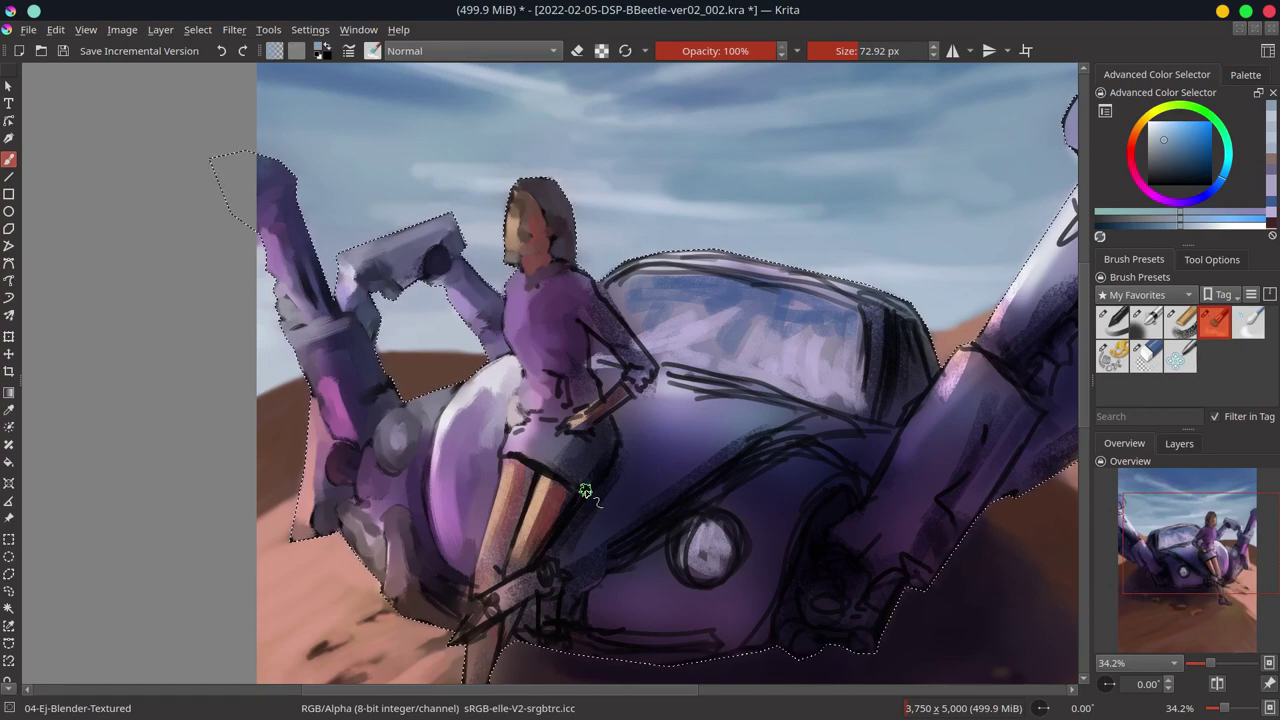
pyautogui.moveTo(595, 300); pyautogui.dragTo(600, 372)
# Paint violet over the windshield, hood, headlight and fender lines, and skin tones over the legs
pyautogui.keyDown('ctrl'); pyautogui.click(632, 260); pyautogui.keyUp('ctrl')
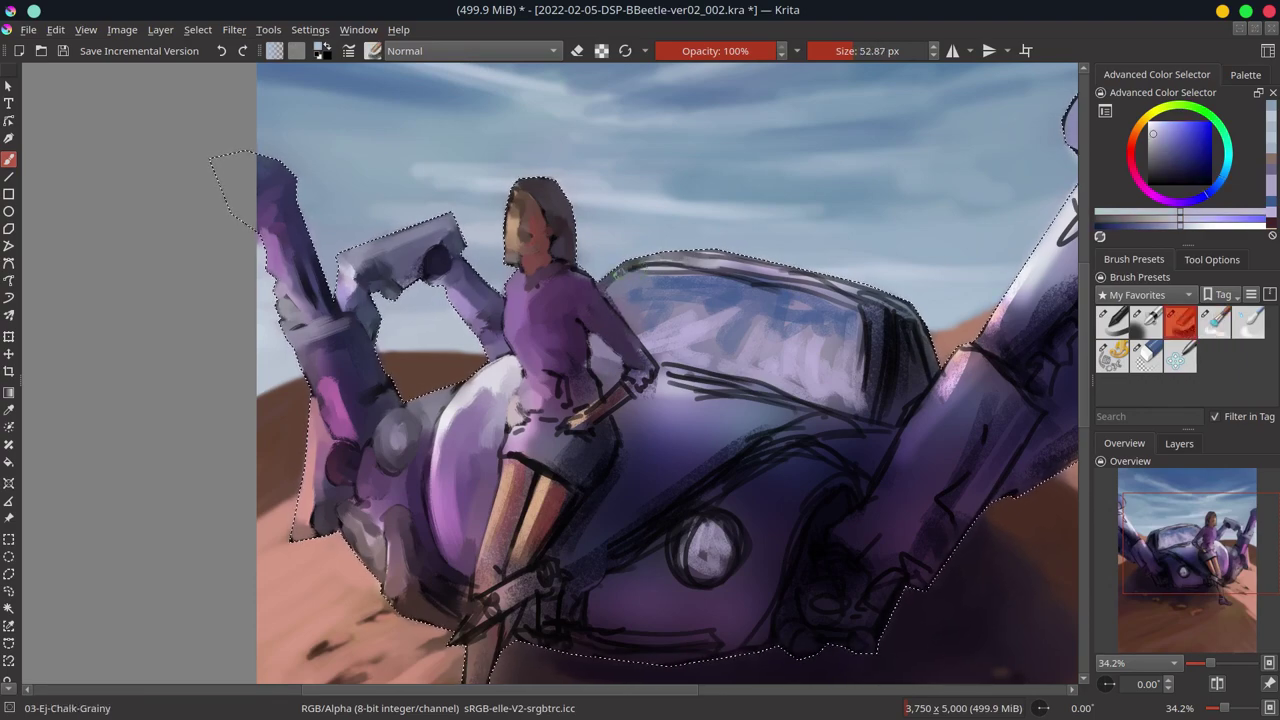
pyautogui.moveTo(640, 300)
pyautogui.mouseDown()
pyautogui.moveTo(745, 377)
pyautogui.moveTo(766, 334)
pyautogui.moveTo(857, 371)
pyautogui.moveTo(900, 412)
pyautogui.mouseUp()
pyautogui.press(']')
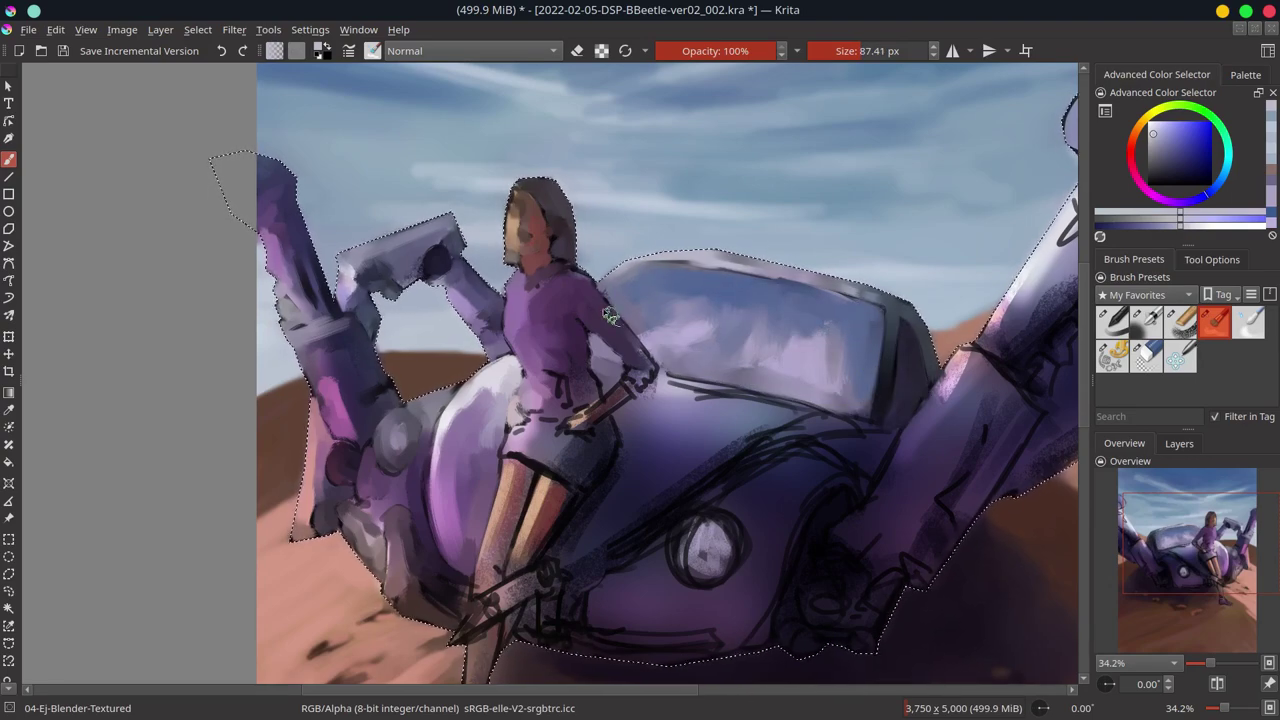
pyautogui.moveTo(580, 425)
pyautogui.mouseDown()
pyautogui.moveTo(590, 440)
pyautogui.moveTo(737, 400)
pyautogui.moveTo(674, 417)
pyautogui.moveTo(688, 465)
pyautogui.mouseUp()
pyautogui.press('[')
pyautogui.moveTo(530, 480); pyautogui.dragTo(550, 527)
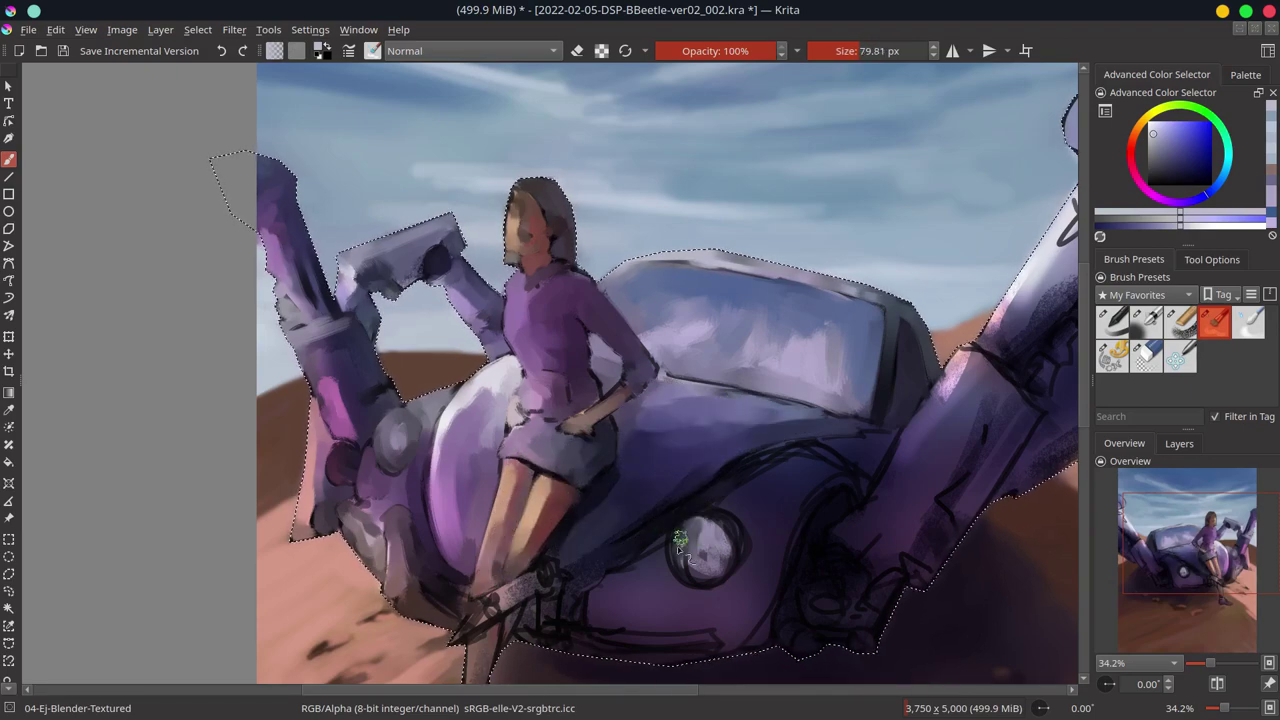
pyautogui.moveTo(680, 545)
pyautogui.mouseDown()
pyautogui.moveTo(740, 500)
pyautogui.moveTo(850, 460)
pyautogui.moveTo(740, 450)
pyautogui.moveTo(850, 480)
pyautogui.moveTo(840, 495)
pyautogui.mouseUp()
pyautogui.keyDown('ctrl'); pyautogui.click(760, 470); pyautogui.keyUp('ctrl')
pyautogui.moveTo(760, 480)
pyautogui.mouseDown()
pyautogui.moveTo(680, 530)
pyautogui.moveTo(780, 555)
pyautogui.mouseUp()
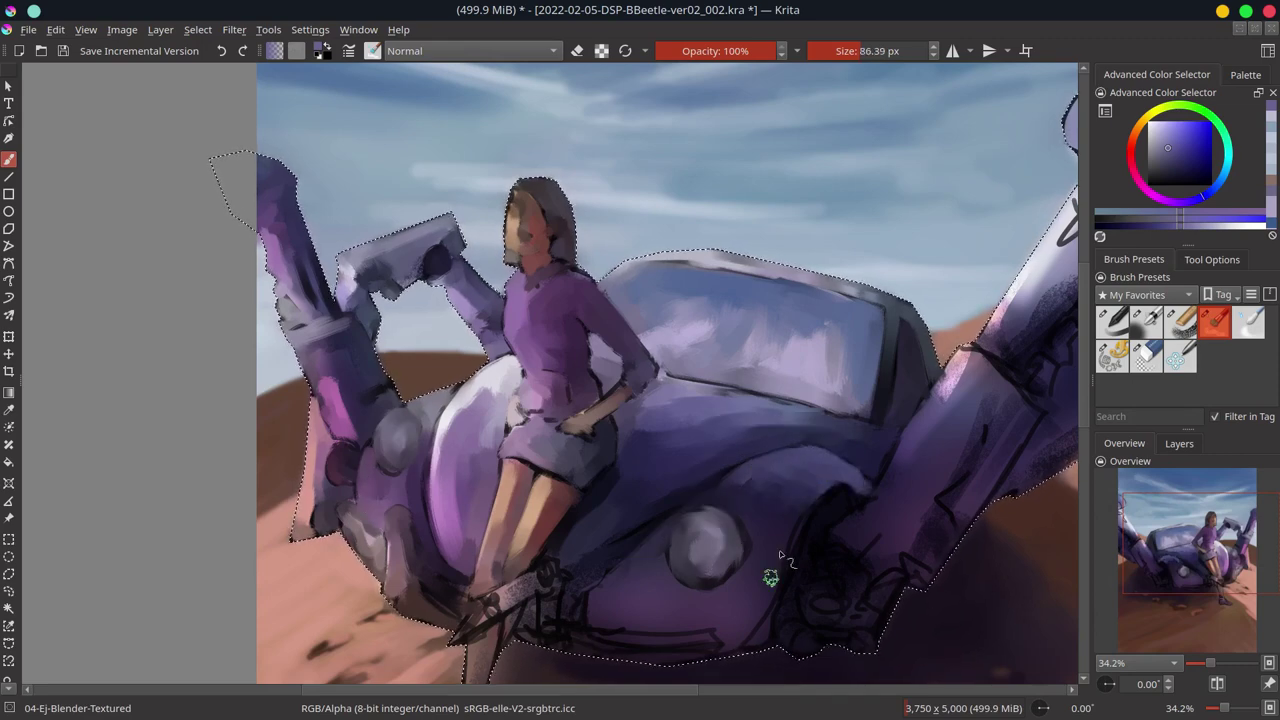
pyautogui.moveTo(850, 500); pyautogui.dragTo(970, 360)
# Check the layer stack, then darken the car's underside and right mech leg
pyautogui.press('-')
pyautogui.press('-')
pyautogui.press('-')
pyautogui.click(1179, 443)
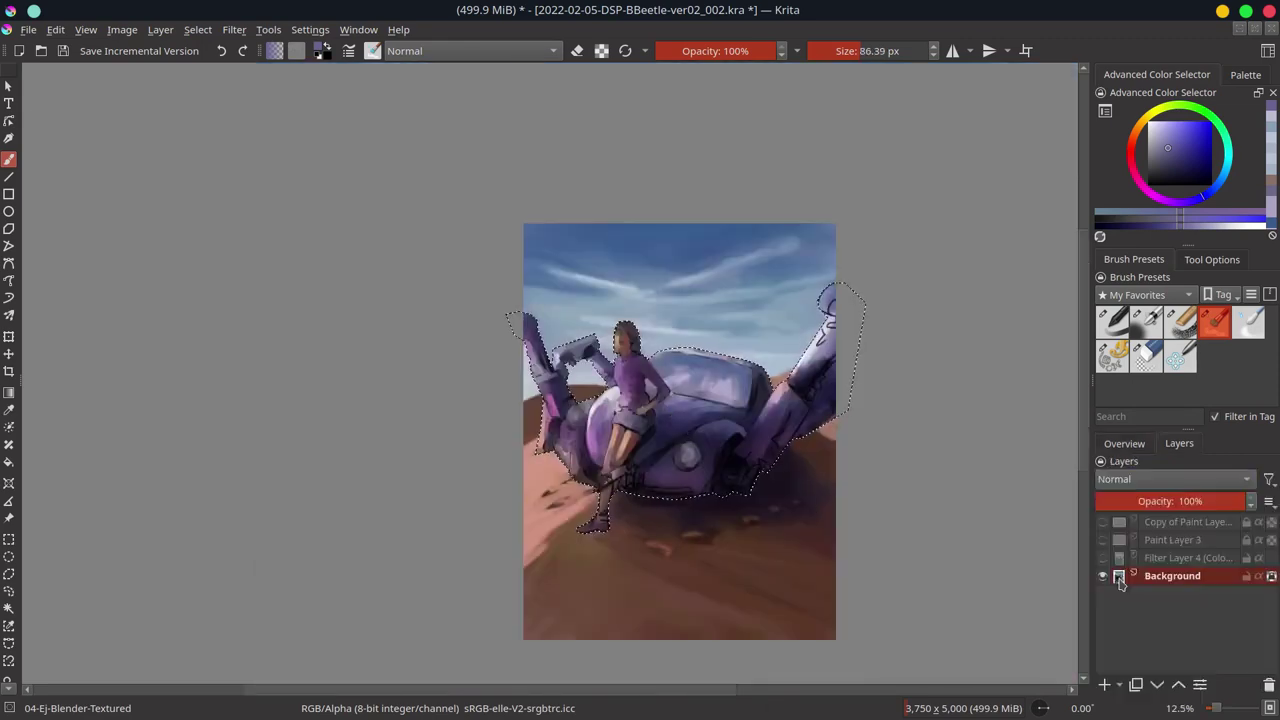
pyautogui.click(1124, 443)
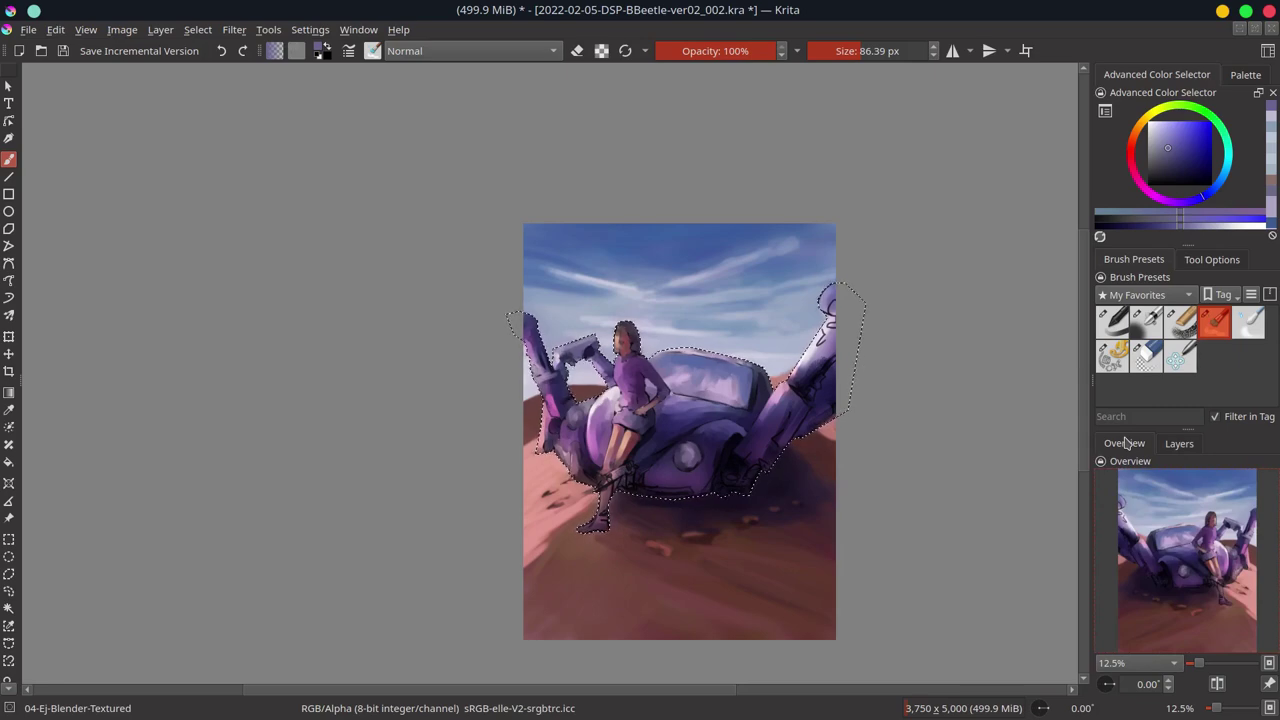
pyautogui.click(1179, 443)
pyautogui.click(1132, 444)
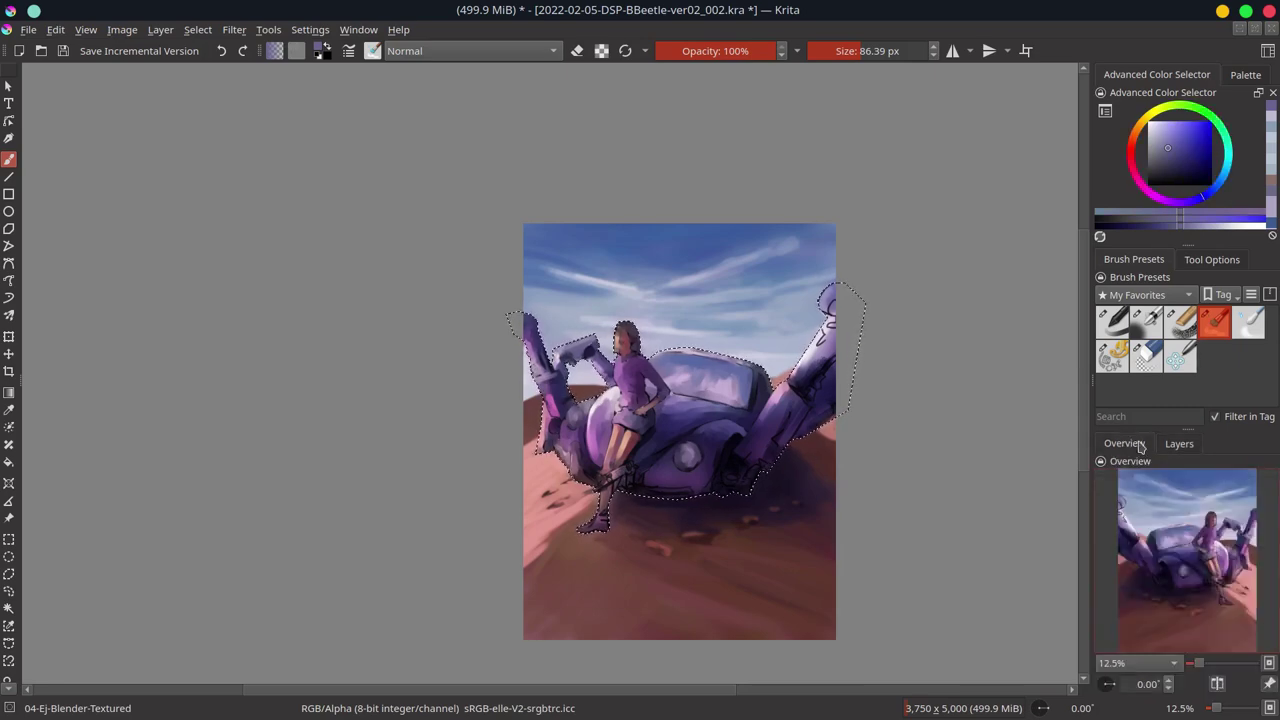
pyautogui.click(1179, 443)
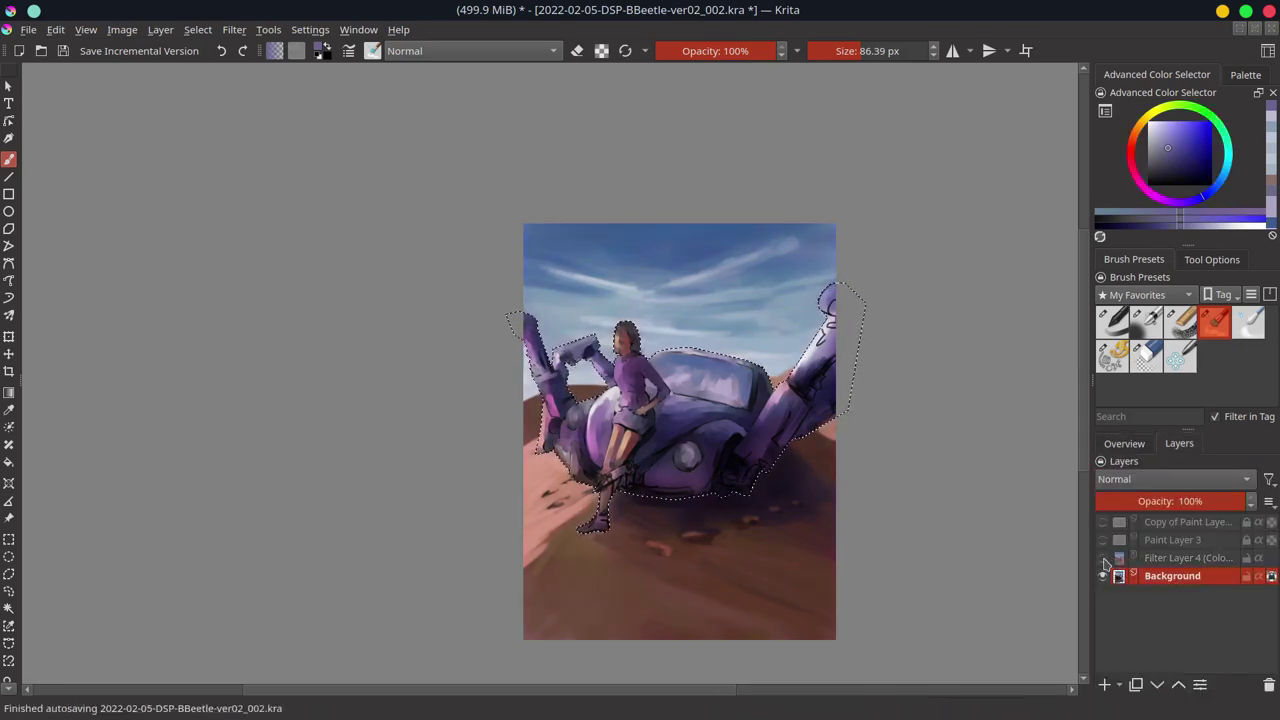
pyautogui.scroll(3, 636, 428)
pyautogui.moveTo(636, 428)
pyautogui.mouseDown()
pyautogui.moveTo(700, 455)
pyautogui.moveTo(914, 430)
pyautogui.moveTo(955, 370)
pyautogui.moveTo(964, 414)
pyautogui.moveTo(742, 542)
pyautogui.mouseUp()
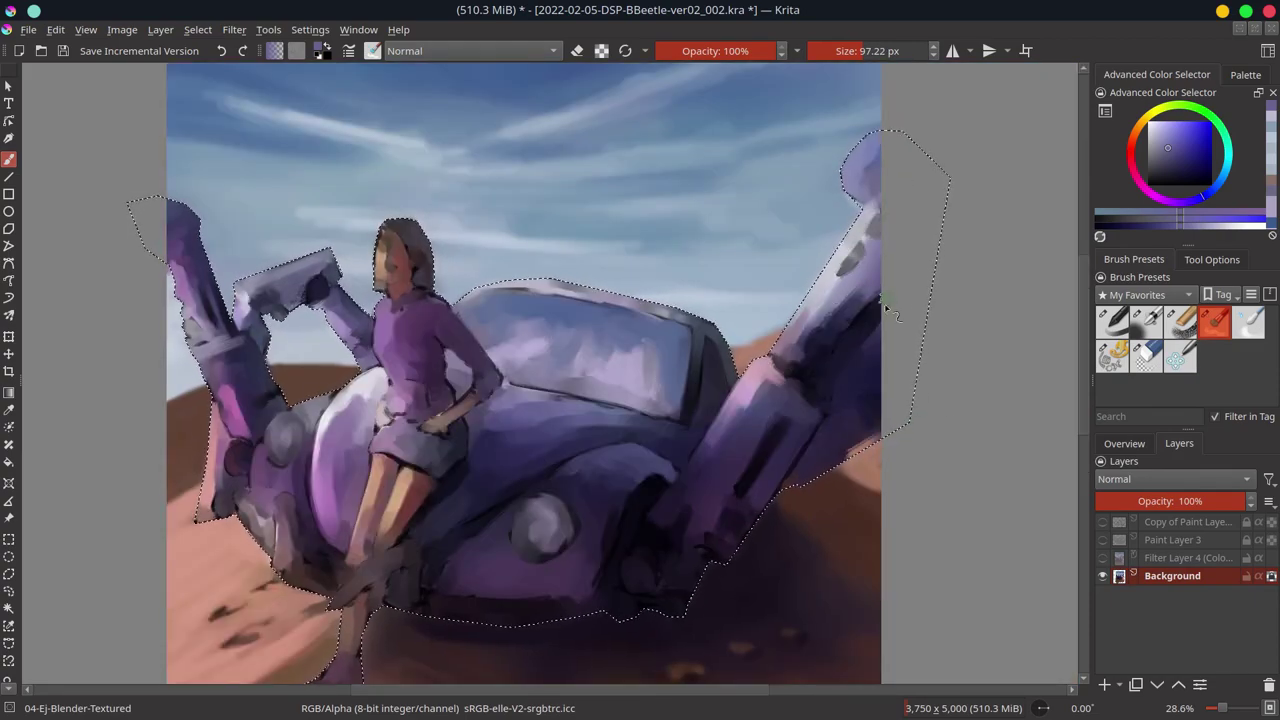
# Deselect the car-and-figure selection and save the painting
pyautogui.scroll(-5, 810, 393)
pyautogui.click(197, 29)
pyautogui.click(210, 69)
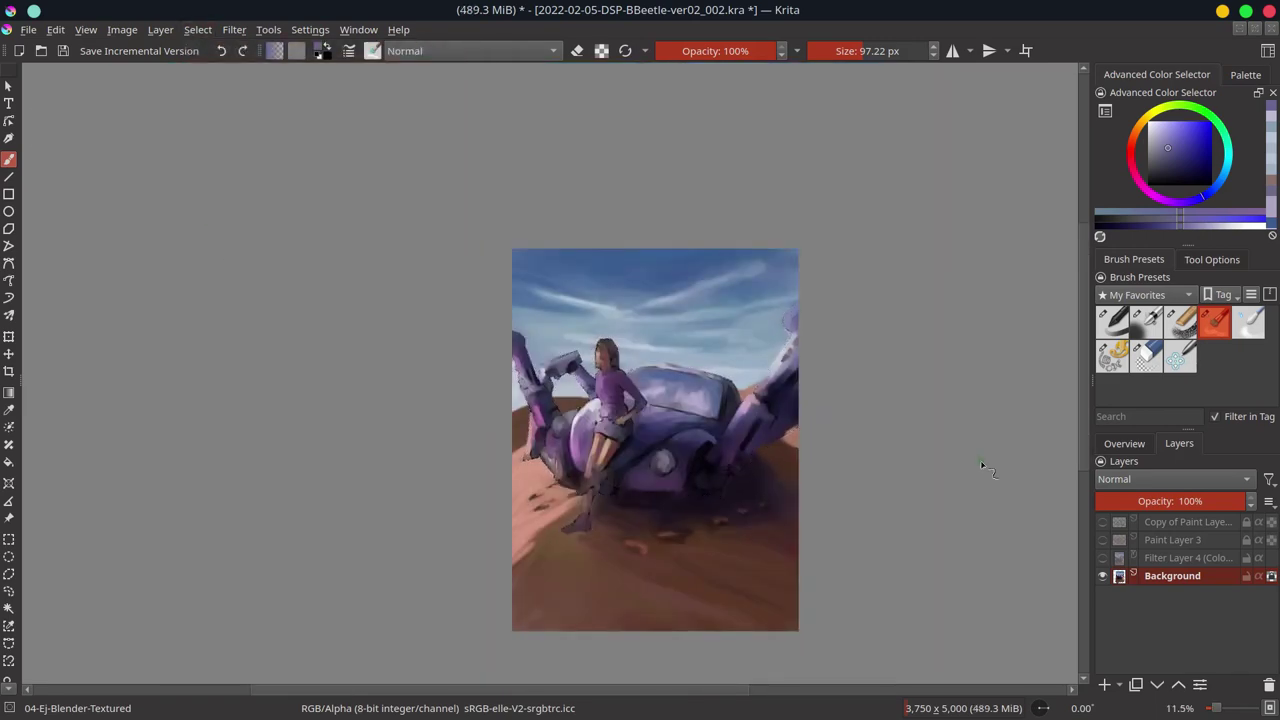
pyautogui.click(62, 50)
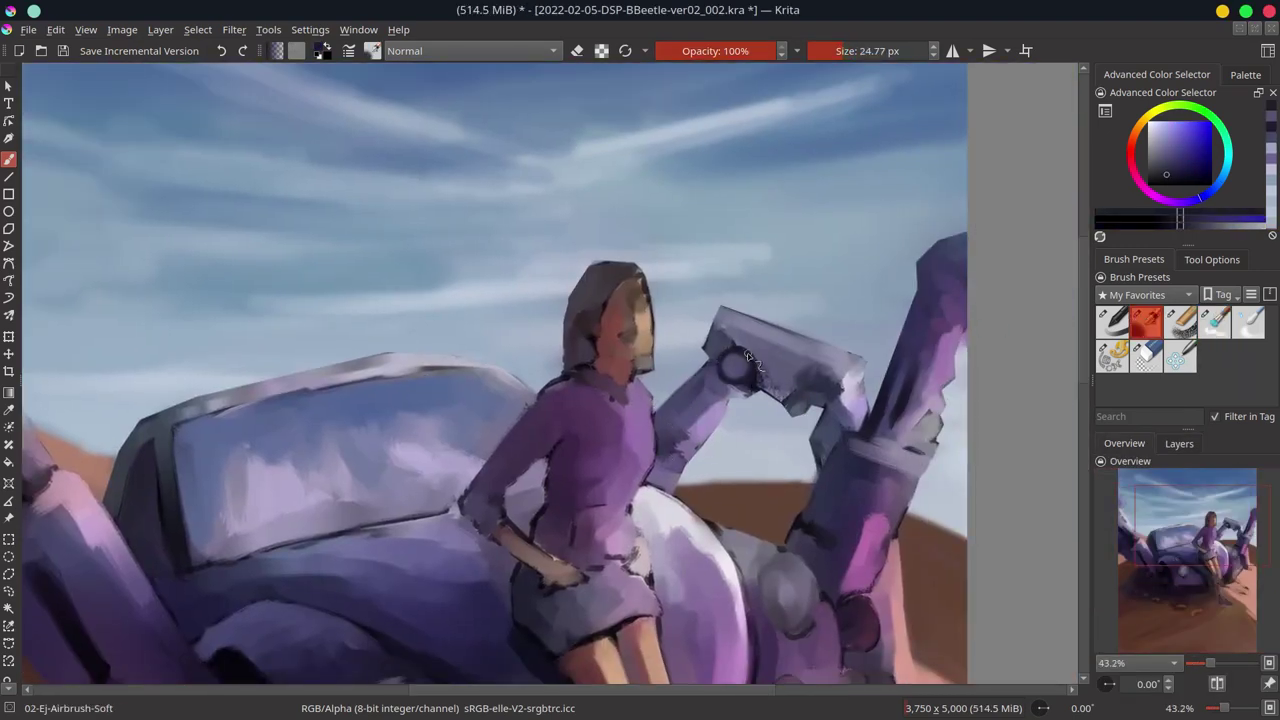
# Sample dark purple-greys and outline the mech arm's lower edge
pyautogui.keyDown('ctrl'); pyautogui.click(910, 594); pyautogui.keyUp('ctrl')
pyautogui.keyDown('ctrl'); pyautogui.click(749, 400); pyautogui.keyUp('ctrl')
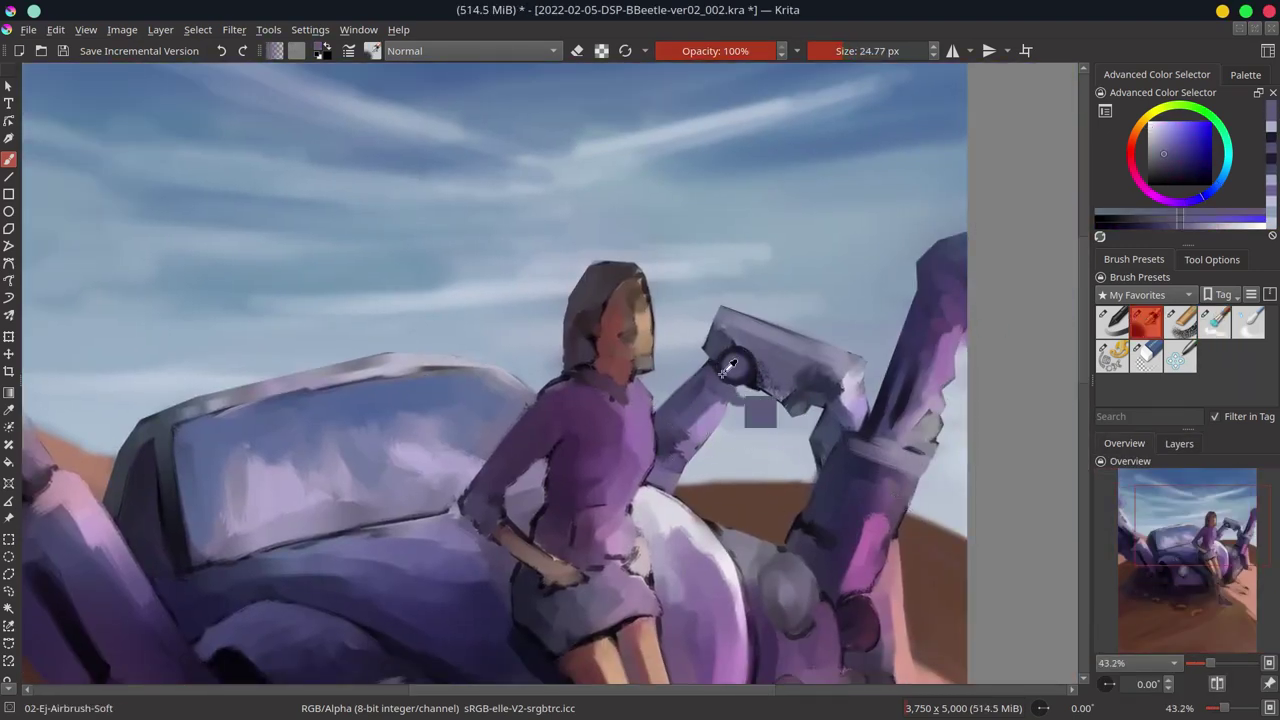
pyautogui.keyDown('ctrl'); pyautogui.click(737, 365); pyautogui.keyUp('ctrl')
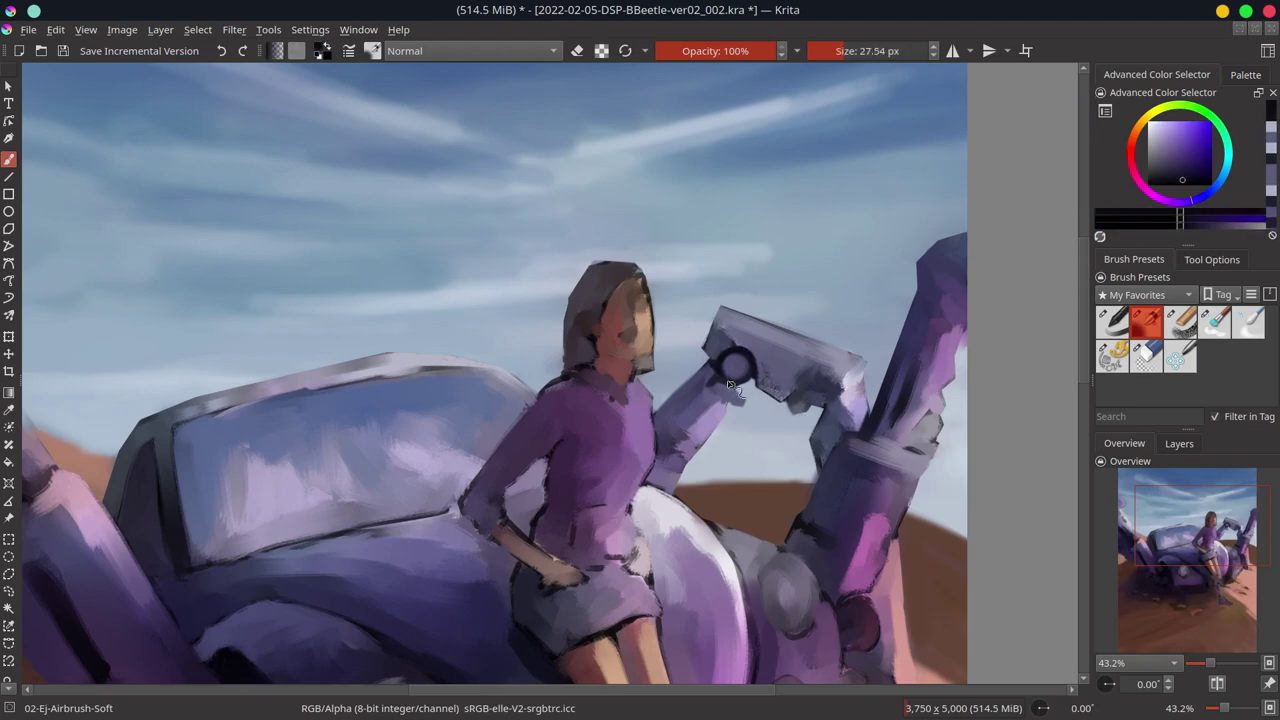
pyautogui.moveTo(785, 405); pyautogui.dragTo(858, 368)
pyautogui.keyDown('ctrl'); pyautogui.click(866, 368); pyautogui.keyUp('ctrl')
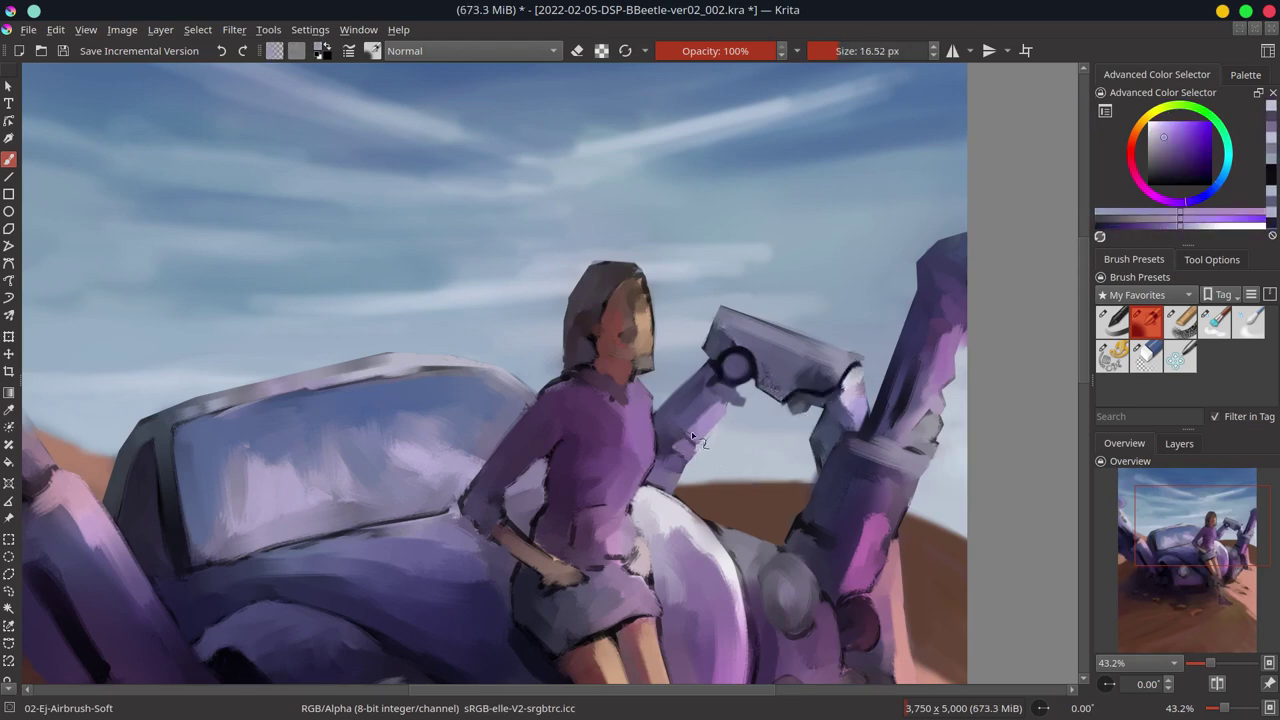
pyautogui.press(']')
pyautogui.keyDown('ctrl'); pyautogui.click(724, 314); pyautogui.keyUp('ctrl')
pyautogui.moveTo(724, 314)
pyautogui.mouseDown()
pyautogui.moveTo(792, 284)
pyautogui.moveTo(776, 299)
pyautogui.moveTo(684, 268)
pyautogui.mouseUp()
# Paint light sky-blue over the arm joint and a light stroke along its right edge
pyautogui.press('[')
pyautogui.keyDown('ctrl'); pyautogui.click(792, 284); pyautogui.keyUp('ctrl')
pyautogui.keyDown('ctrl'); pyautogui.click(735, 313); pyautogui.keyUp('ctrl')
pyautogui.press('5')
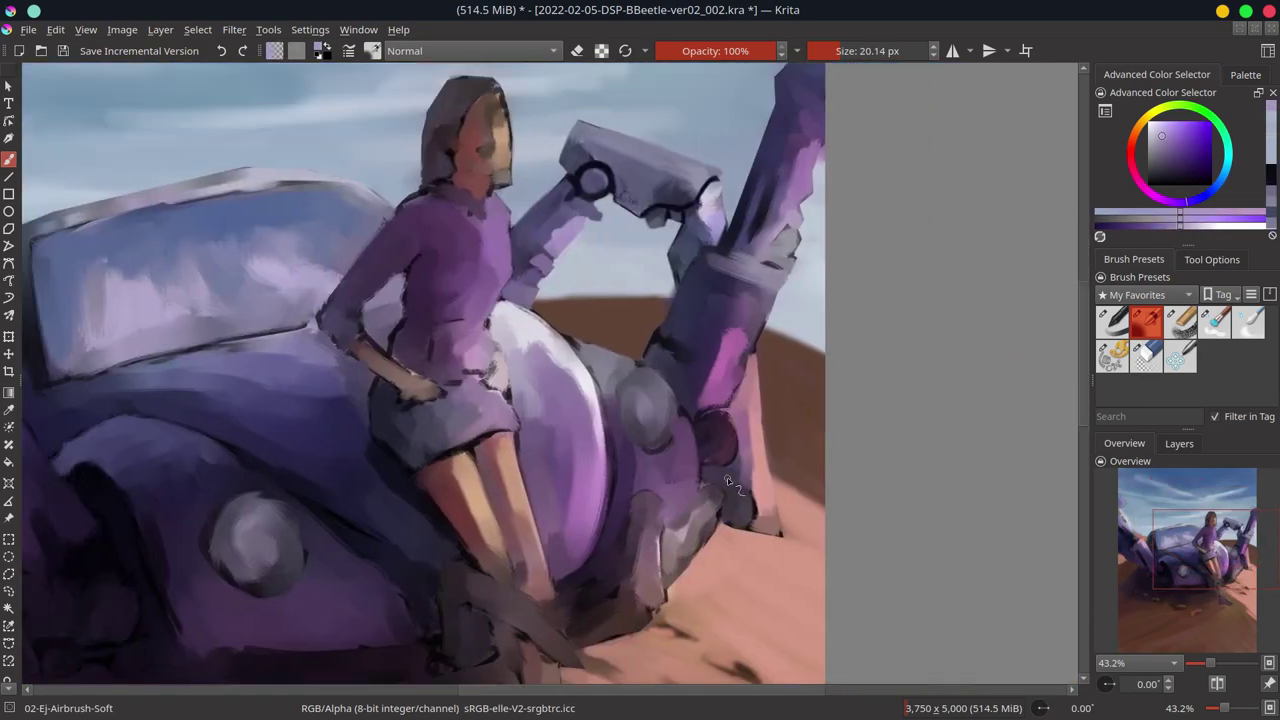
pyautogui.keyDown('ctrl'); pyautogui.click(684, 268); pyautogui.keyUp('ctrl')
pyautogui.moveTo(750, 220); pyautogui.dragTo(735, 255)
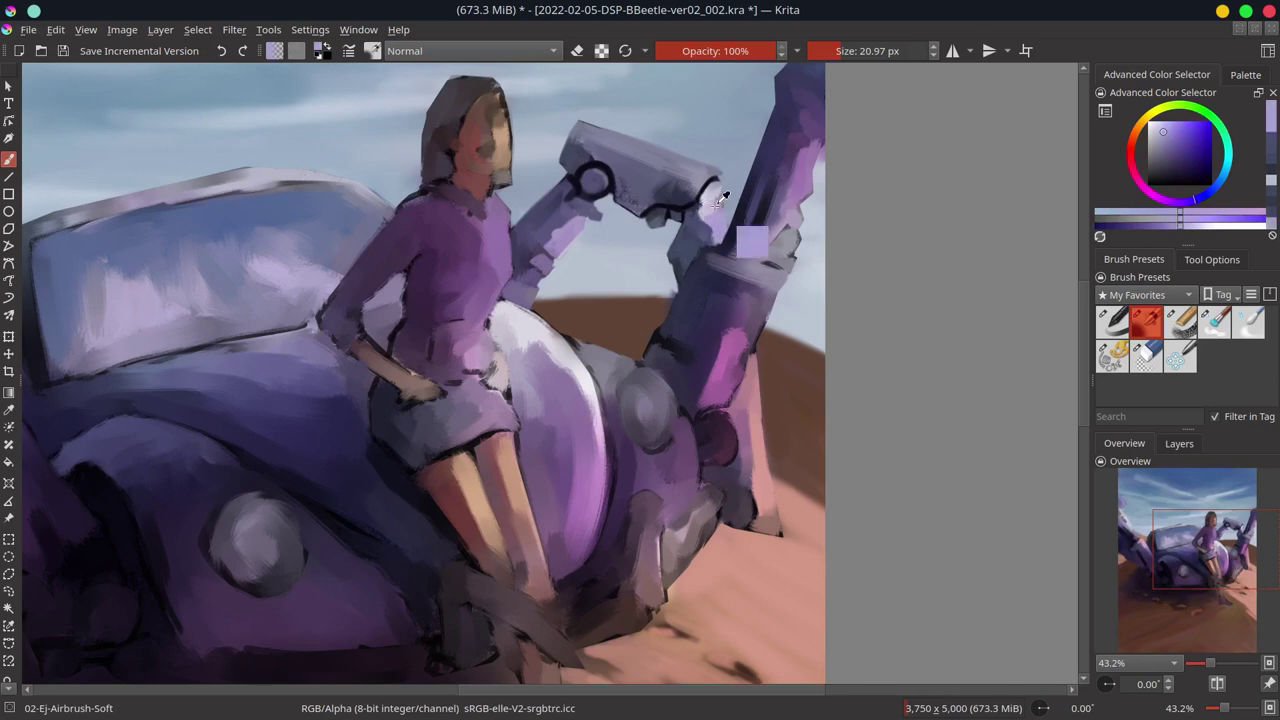
pyautogui.press('[')
pyautogui.keyDown('ctrl'); pyautogui.click(756, 383); pyautogui.keyUp('ctrl')
pyautogui.moveTo(752, 352); pyautogui.dragTo(778, 528)
# Outline the arm edge and leg base in dark purple and add a dark shadow on the sand
pyautogui.keyDown('ctrl'); pyautogui.click(718, 480); pyautogui.keyUp('ctrl')
pyautogui.press(']')
pyautogui.press(']')
pyautogui.press(']')
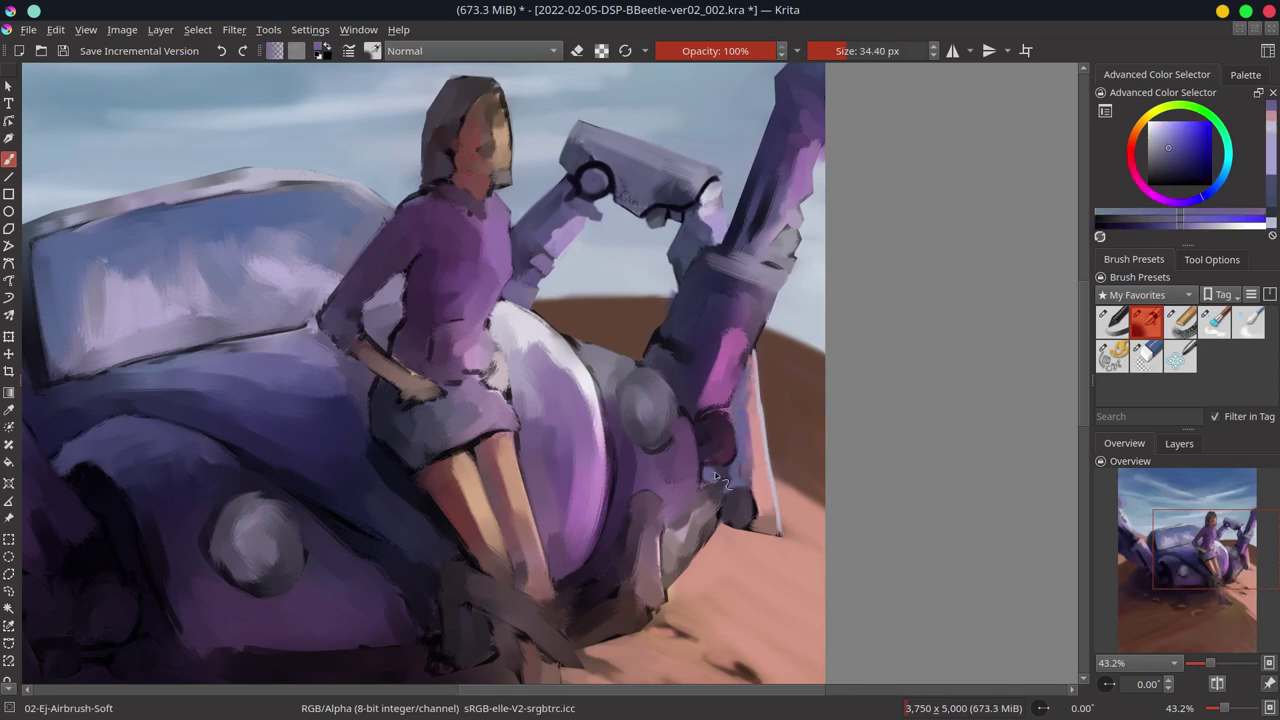
pyautogui.press('[')
pyautogui.press('[')
pyautogui.press('[')
pyautogui.keyDown('ctrl'); pyautogui.click(643, 205); pyautogui.keyUp('ctrl')
pyautogui.moveTo(725, 495); pyautogui.dragTo(752, 525)
pyautogui.moveTo(750, 365); pyautogui.dragTo(748, 478)
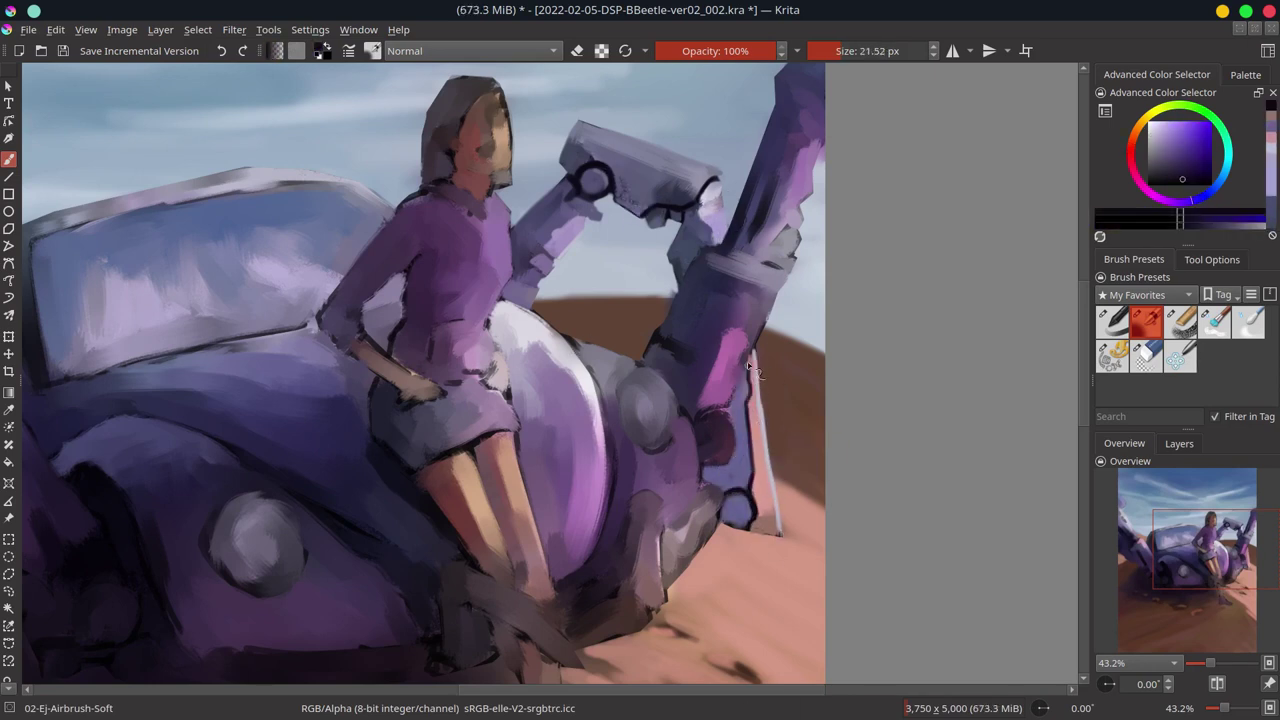
pyautogui.keyDown('ctrl'); pyautogui.click(782, 505); pyautogui.keyUp('ctrl')
pyautogui.moveTo(805, 545); pyautogui.dragTo(727, 530)
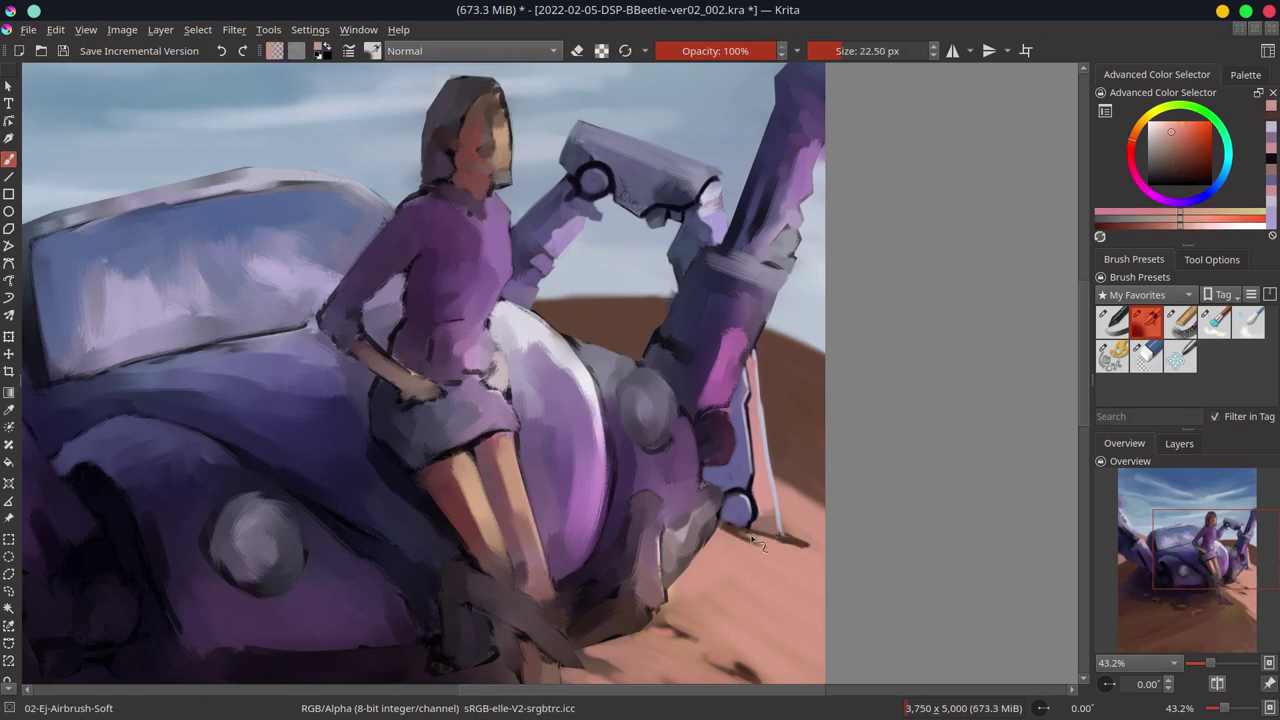
pyautogui.press(']')
pyautogui.press(']')
pyautogui.press(']')
# Sample grey-purple and blue-violet tones around the headlight with a smaller brush
pyautogui.keyDown('ctrl'); pyautogui.click(786, 490); pyautogui.keyUp('ctrl')
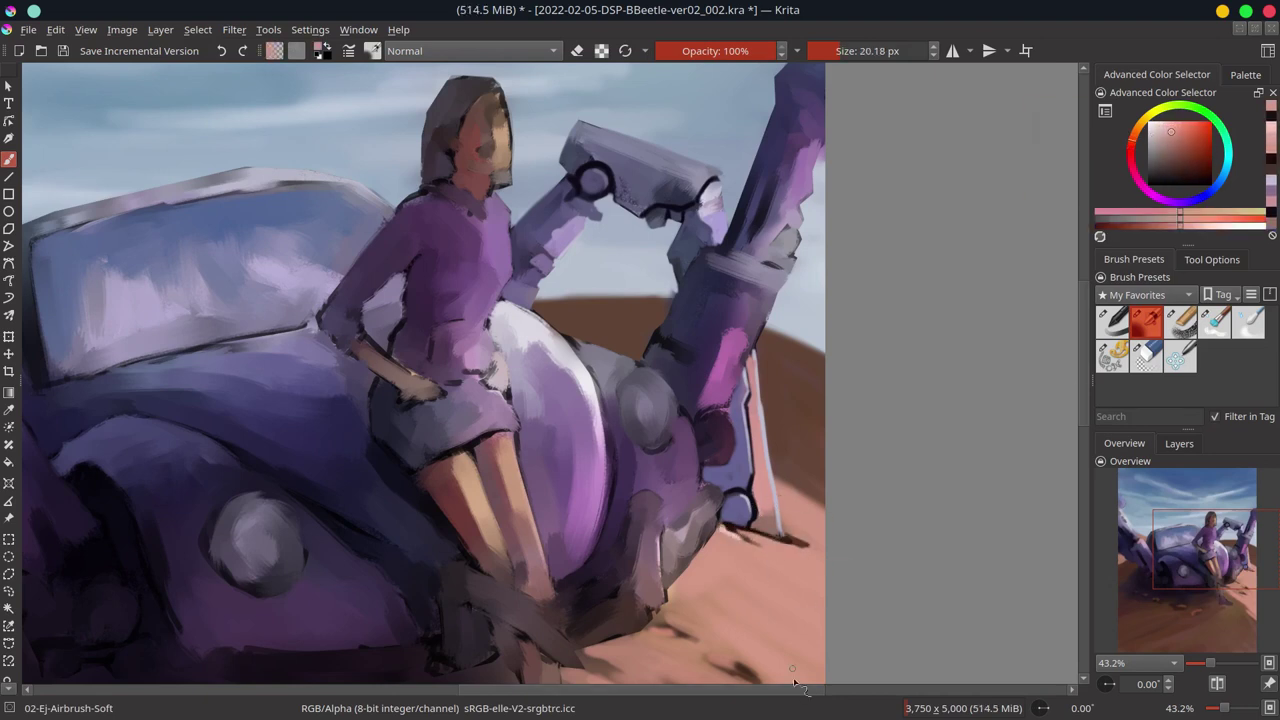
pyautogui.press(']')
pyautogui.press(']')
pyautogui.press(']')
pyautogui.keyDown('ctrl'); pyautogui.click(774, 443); pyautogui.keyUp('ctrl')
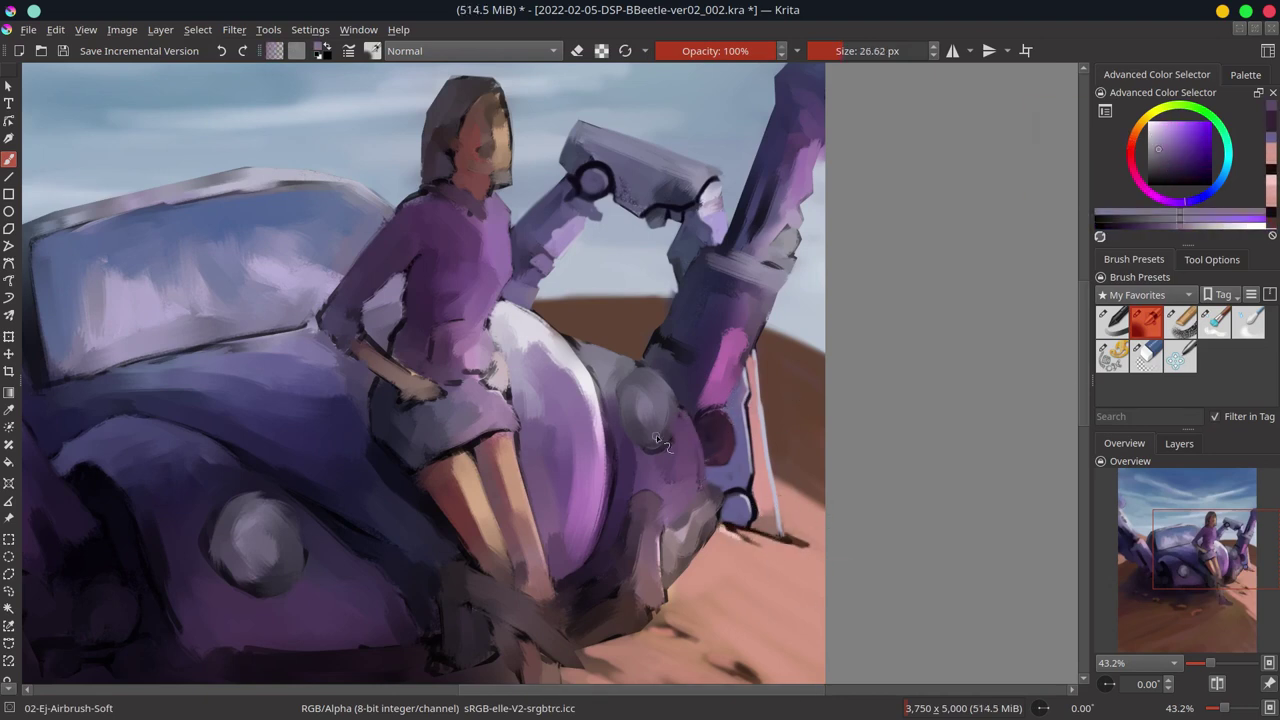
pyautogui.keyDown('ctrl'); pyautogui.click(250, 535); pyautogui.keyUp('ctrl')
pyautogui.keyDown('ctrl'); pyautogui.click(646, 425); pyautogui.keyUp('ctrl')
pyautogui.press('[')
pyautogui.press('[')
pyautogui.press('[')
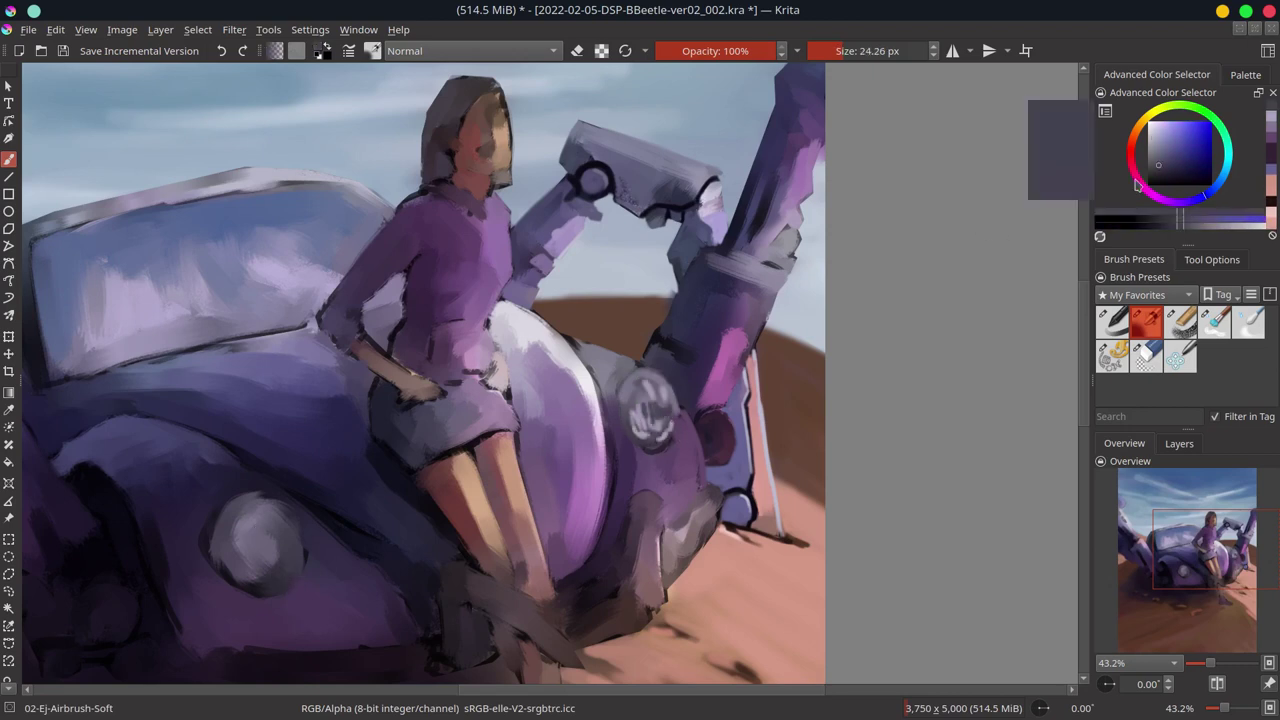
pyautogui.keyDown('ctrl'); pyautogui.click(646, 402); pyautogui.keyUp('ctrl')
pyautogui.press('[')
pyautogui.press('[')
pyautogui.press('[')
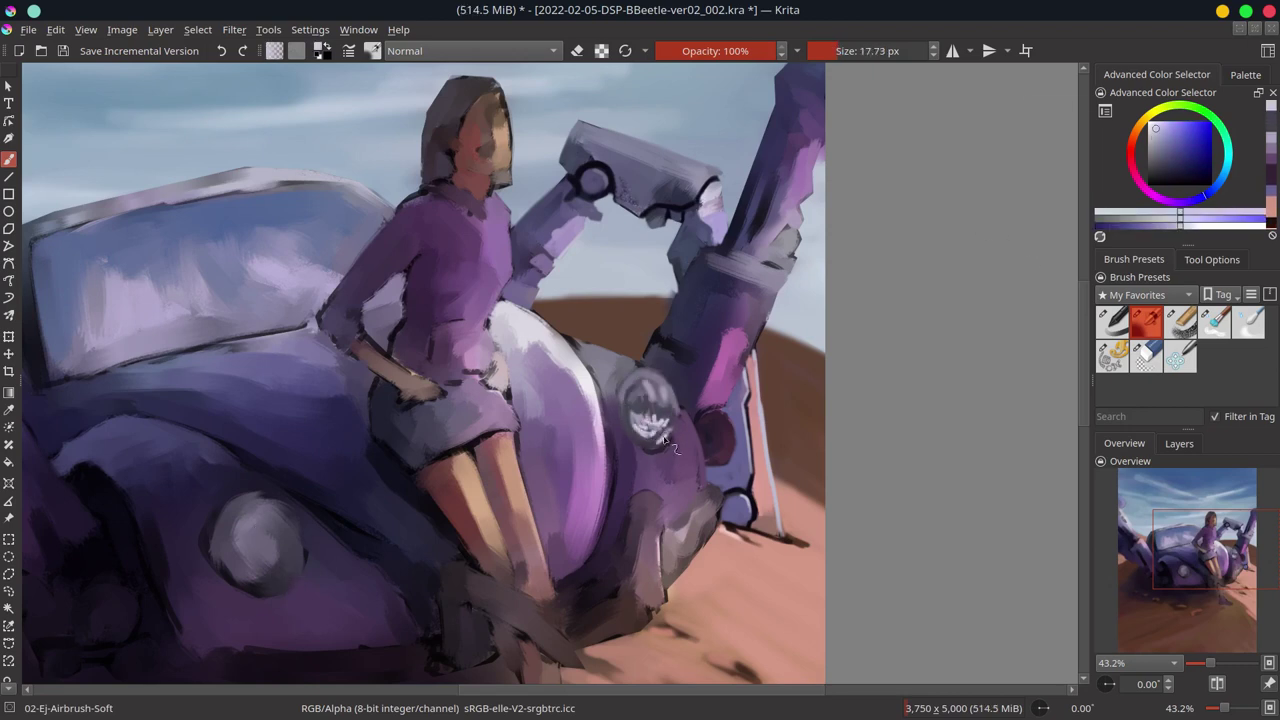
pyautogui.press('[')
pyautogui.press('[')
pyautogui.press('[')
# Pick the dark rim shade and pale lavender shine for the headlight, then zoom out
pyautogui.press('x')
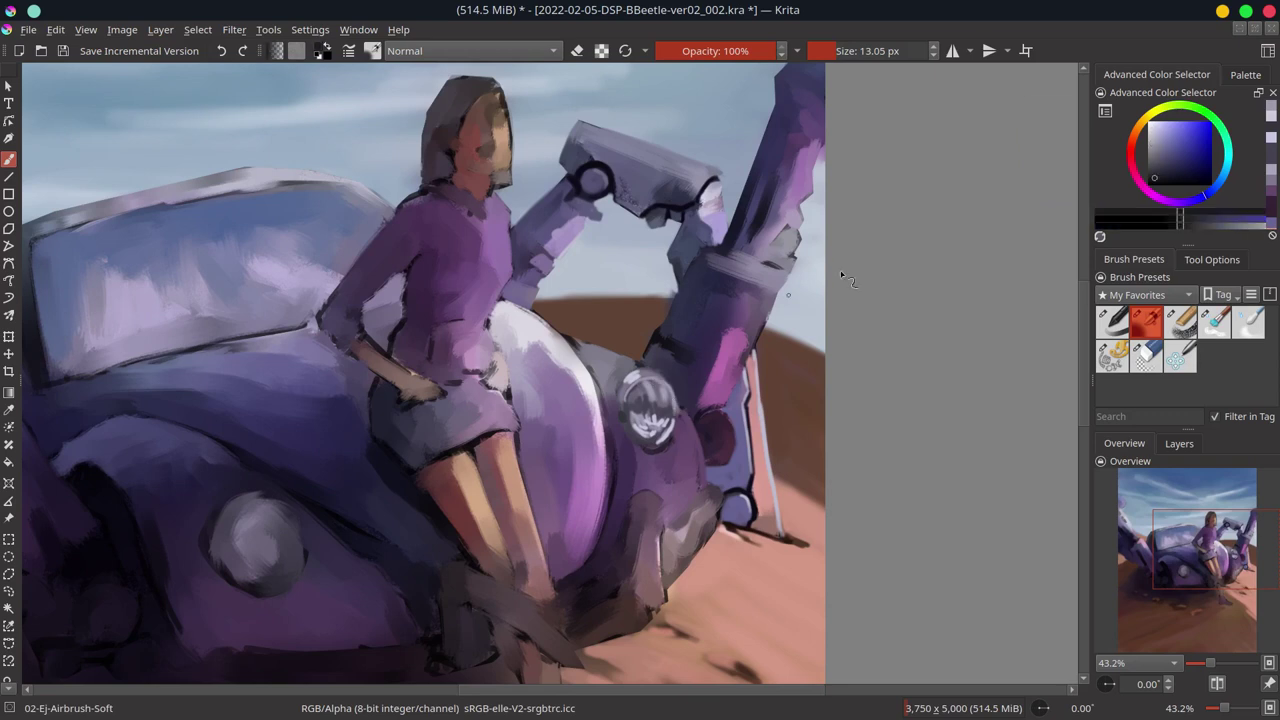
pyautogui.keyDown('ctrl'); pyautogui.click(645, 420); pyautogui.keyUp('ctrl')
pyautogui.press(']')
pyautogui.press(']')
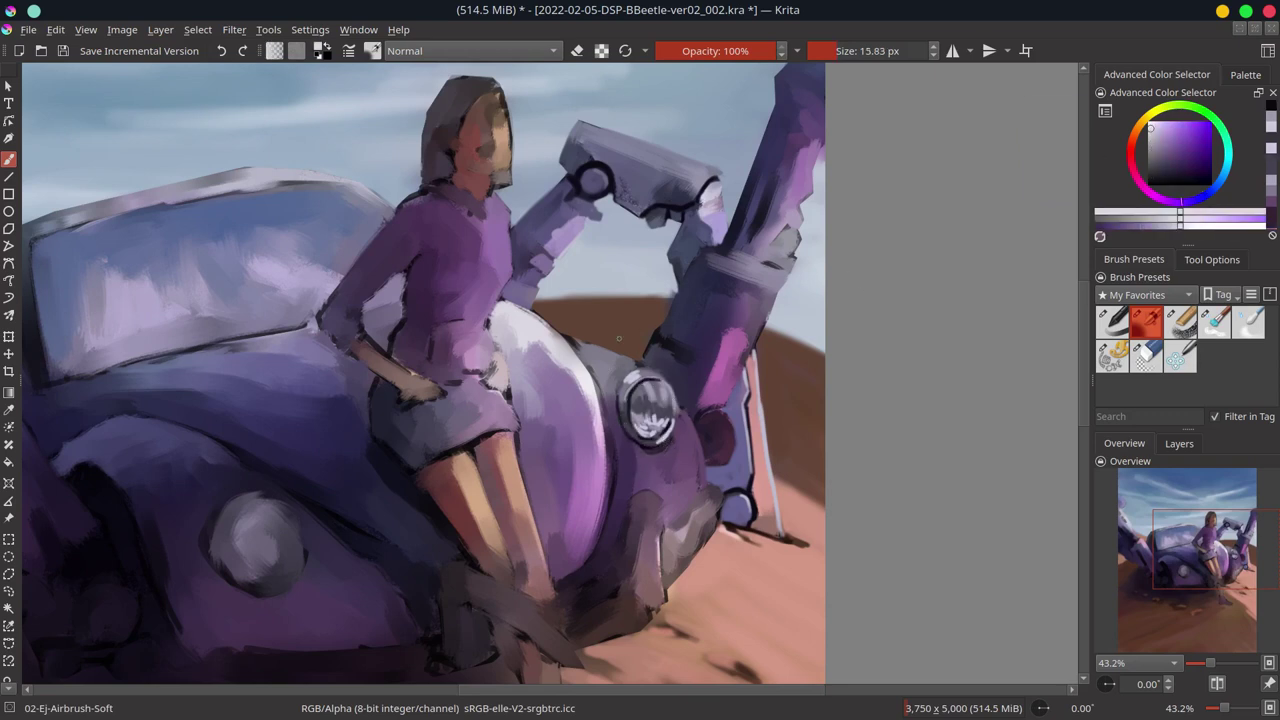
pyautogui.press(']')
pyautogui.press(']')
pyautogui.press(']')
pyautogui.keyDown('ctrl'); pyautogui.click(580, 343); pyautogui.keyUp('ctrl')
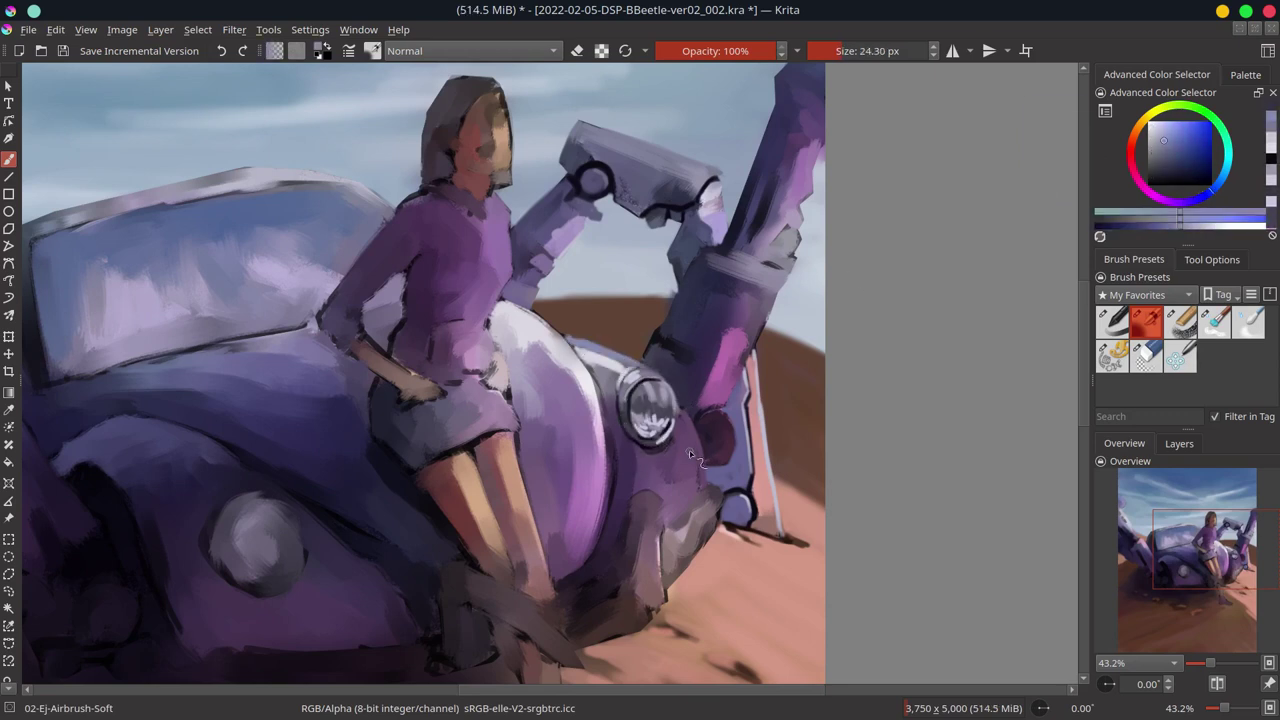
pyautogui.keyDown('ctrl'); pyautogui.click(545, 306); pyautogui.keyUp('ctrl')
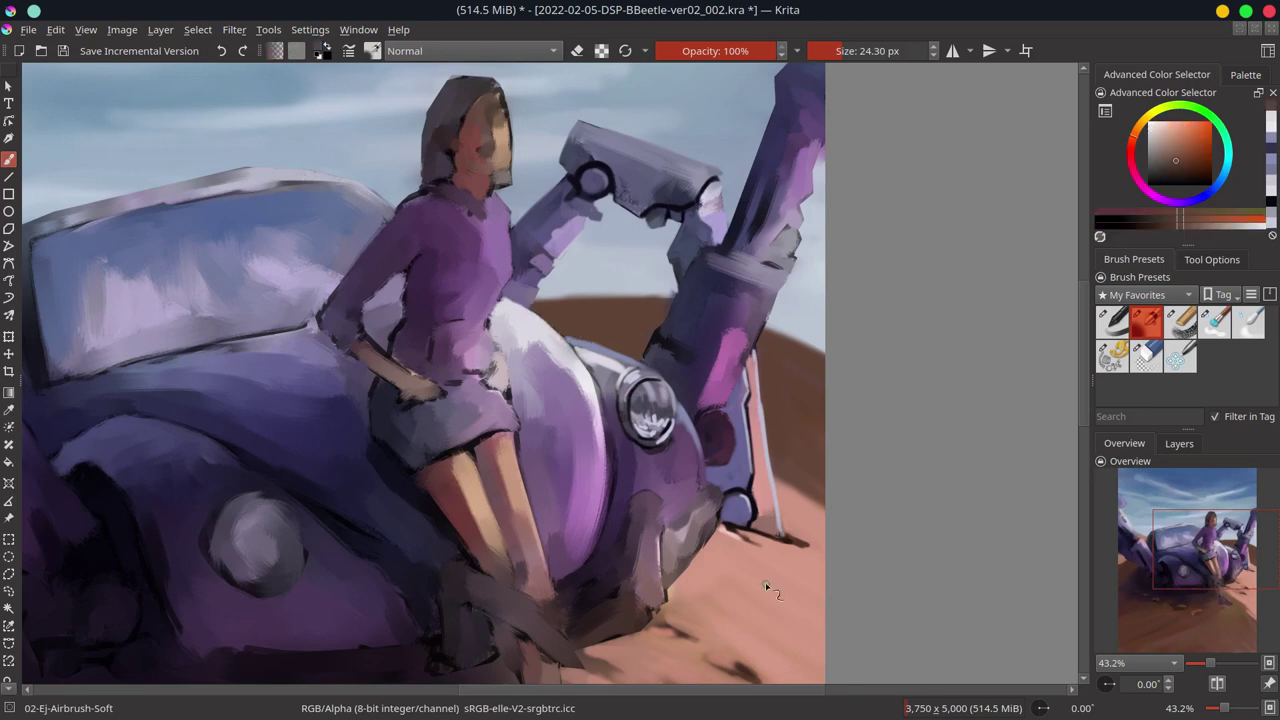
pyautogui.press(']')
pyautogui.press(']')
pyautogui.press(']')
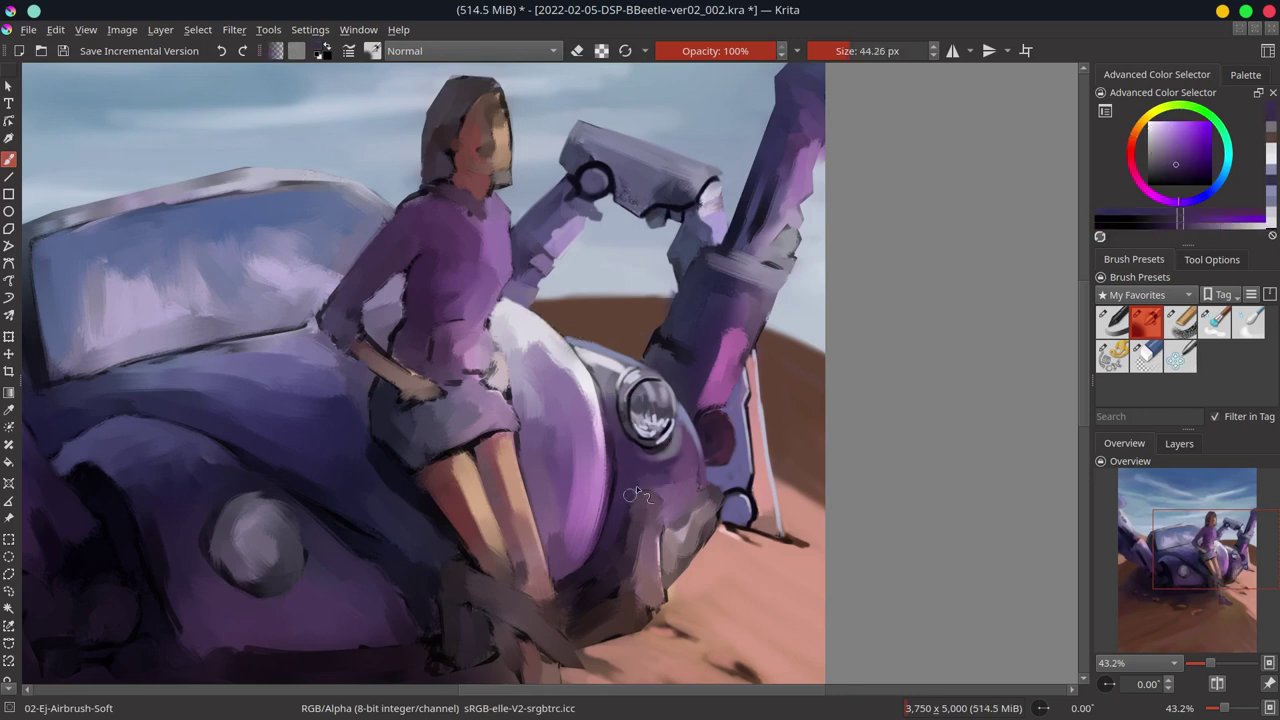
pyautogui.keyDown('ctrl'); pyautogui.click(604, 367); pyautogui.keyUp('ctrl')
pyautogui.moveTo(604, 367); pyautogui.dragTo(618, 557)
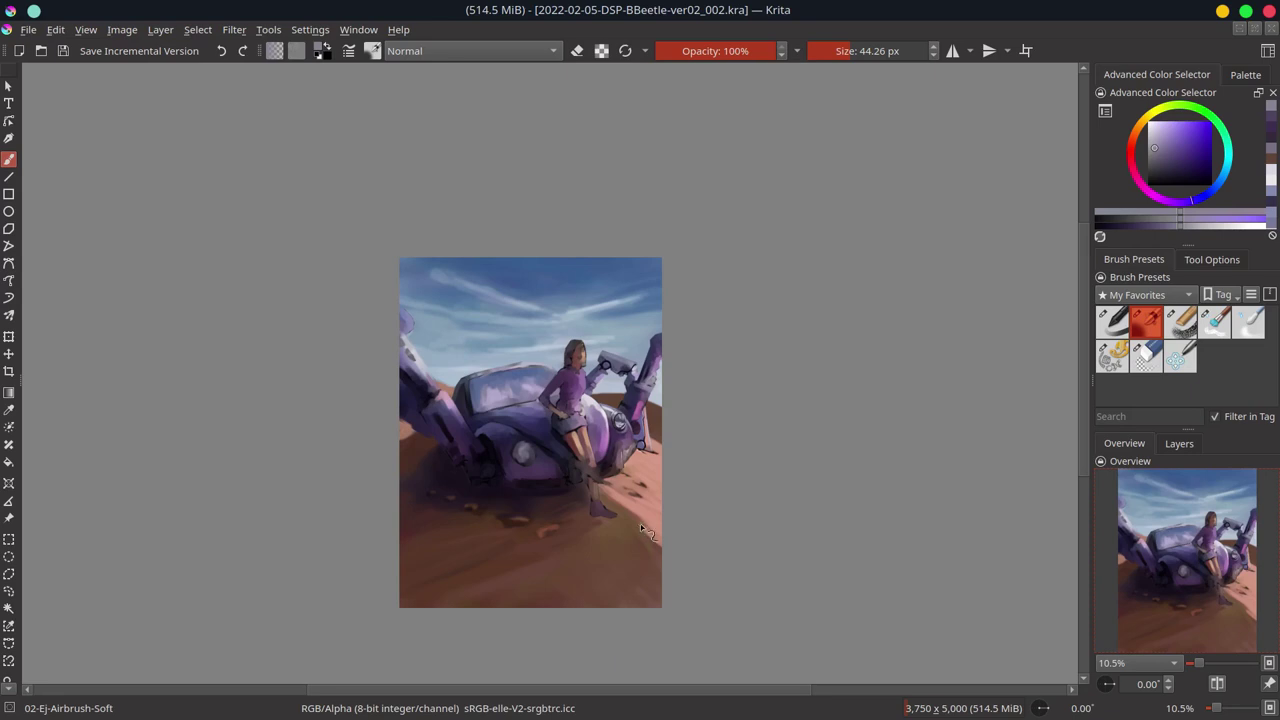
# Paint a dark brown footprint in the sand beneath the car with a light sand rim
pyautogui.moveTo(645, 532); pyautogui.dragTo(520, 560)
pyautogui.keyDown('ctrl'); pyautogui.click(409, 449); pyautogui.keyUp('ctrl')
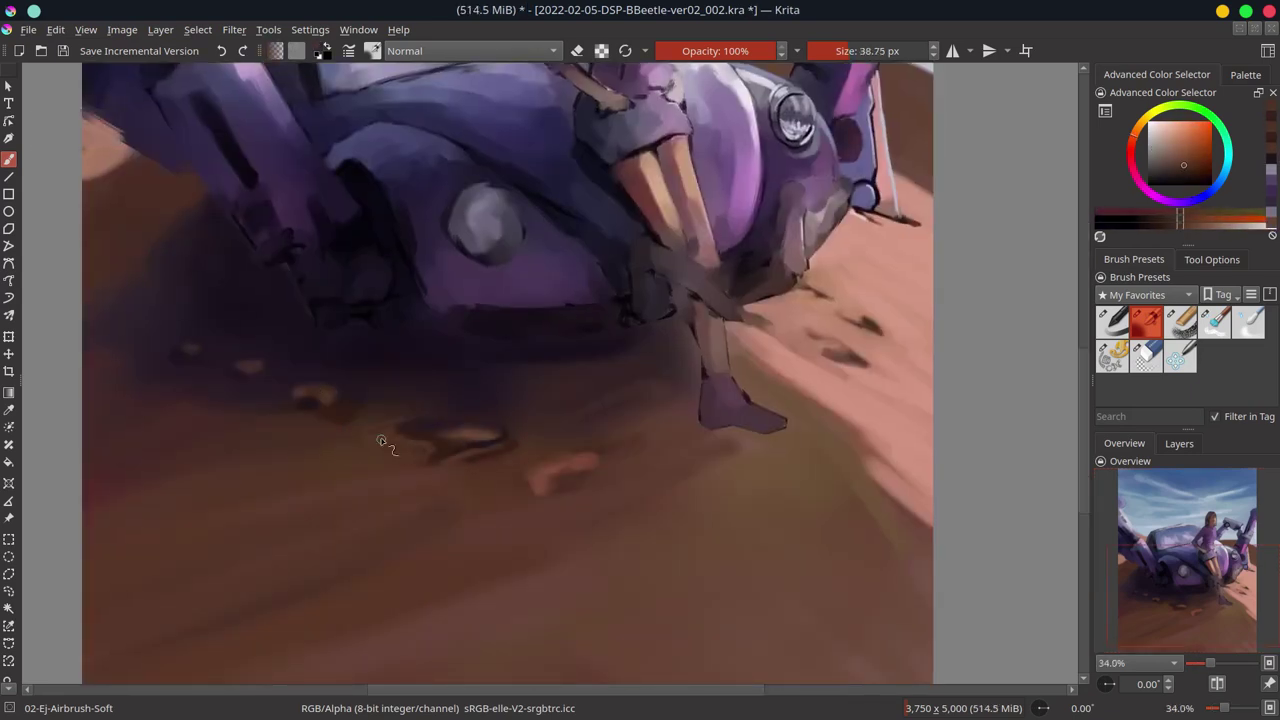
pyautogui.press('[')
pyautogui.keyDown('ctrl'); pyautogui.click(536, 471); pyautogui.keyUp('ctrl')
pyautogui.moveTo(536, 478); pyautogui.dragTo(604, 458)
pyautogui.keyDown('ctrl'); pyautogui.click(470, 437); pyautogui.keyUp('ctrl')
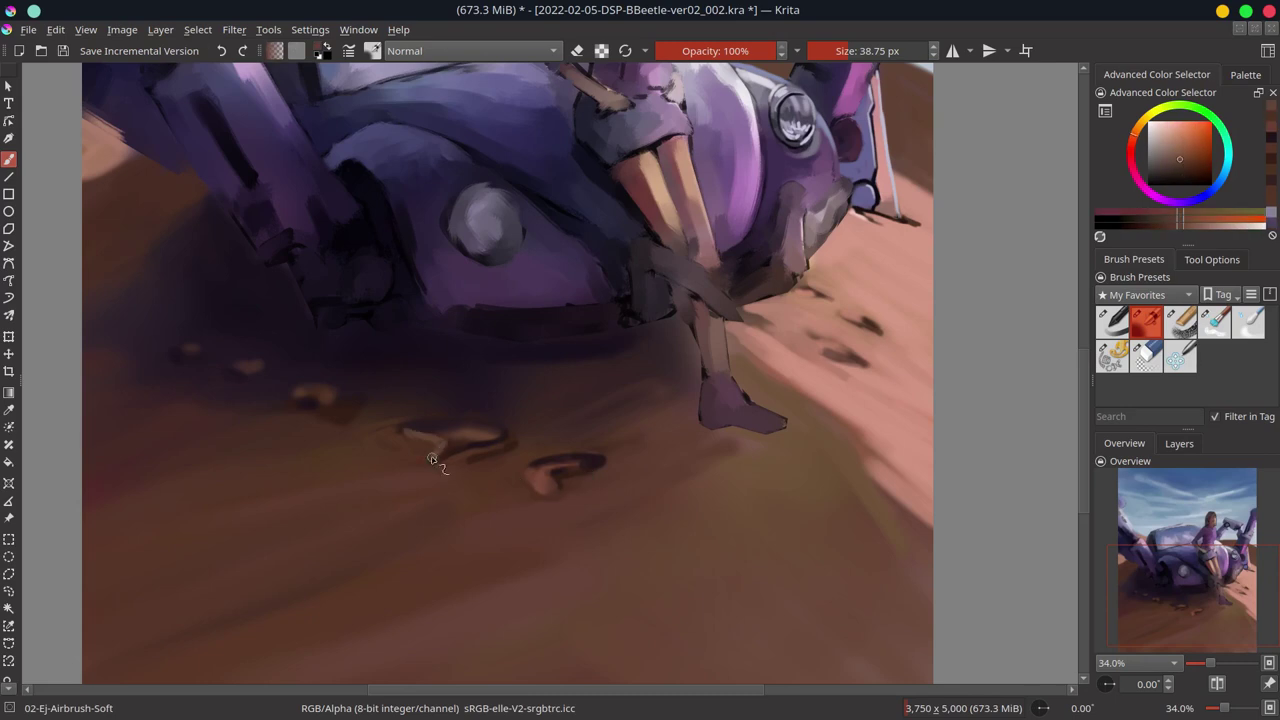
pyautogui.moveTo(505, 435); pyautogui.dragTo(446, 450)
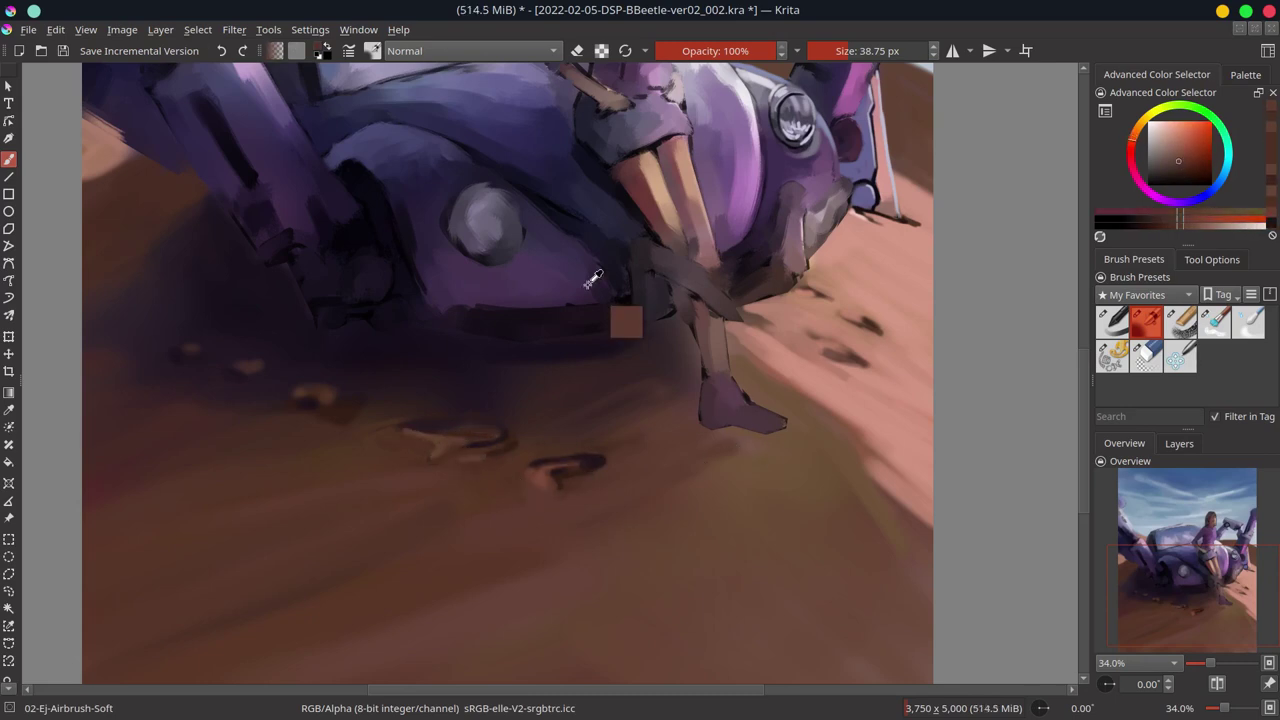
# Sample dark purple and brown tones and paint a shadow under the woman's foot
pyautogui.keyDown('ctrl'); pyautogui.click(742, 440); pyautogui.keyUp('ctrl')
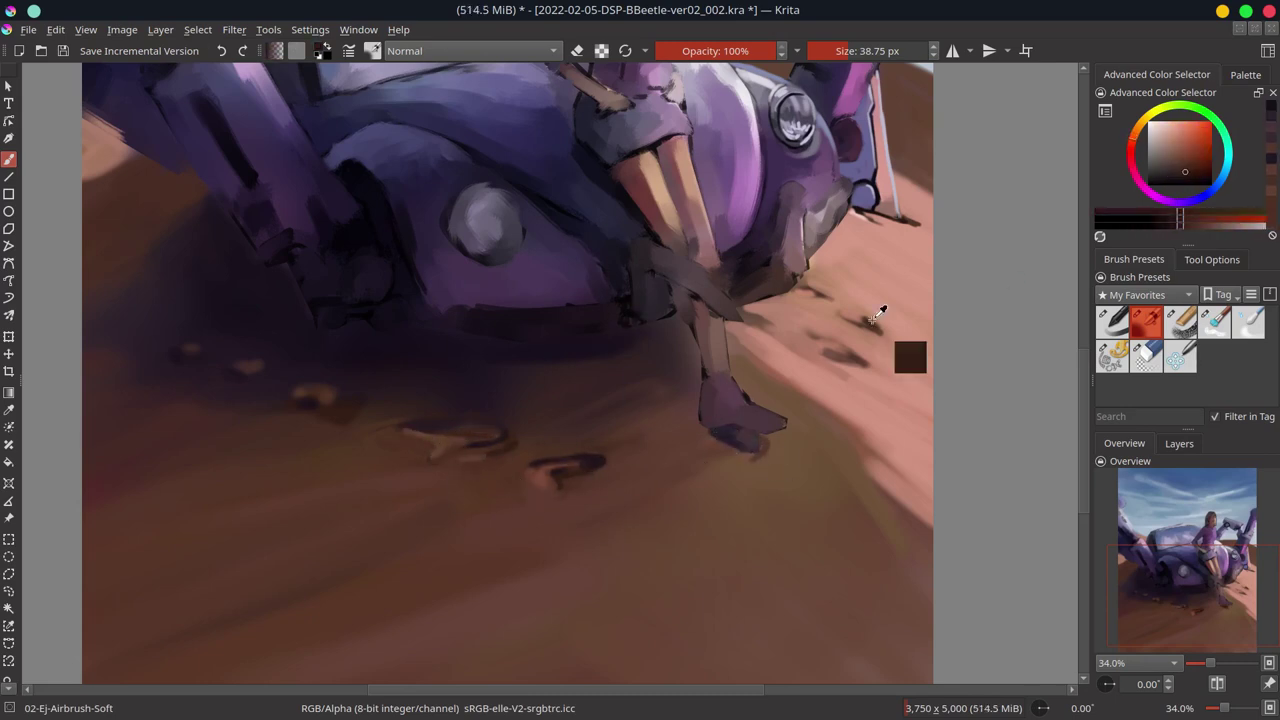
pyautogui.keyDown('ctrl'); pyautogui.click(770, 442); pyautogui.keyUp('ctrl')
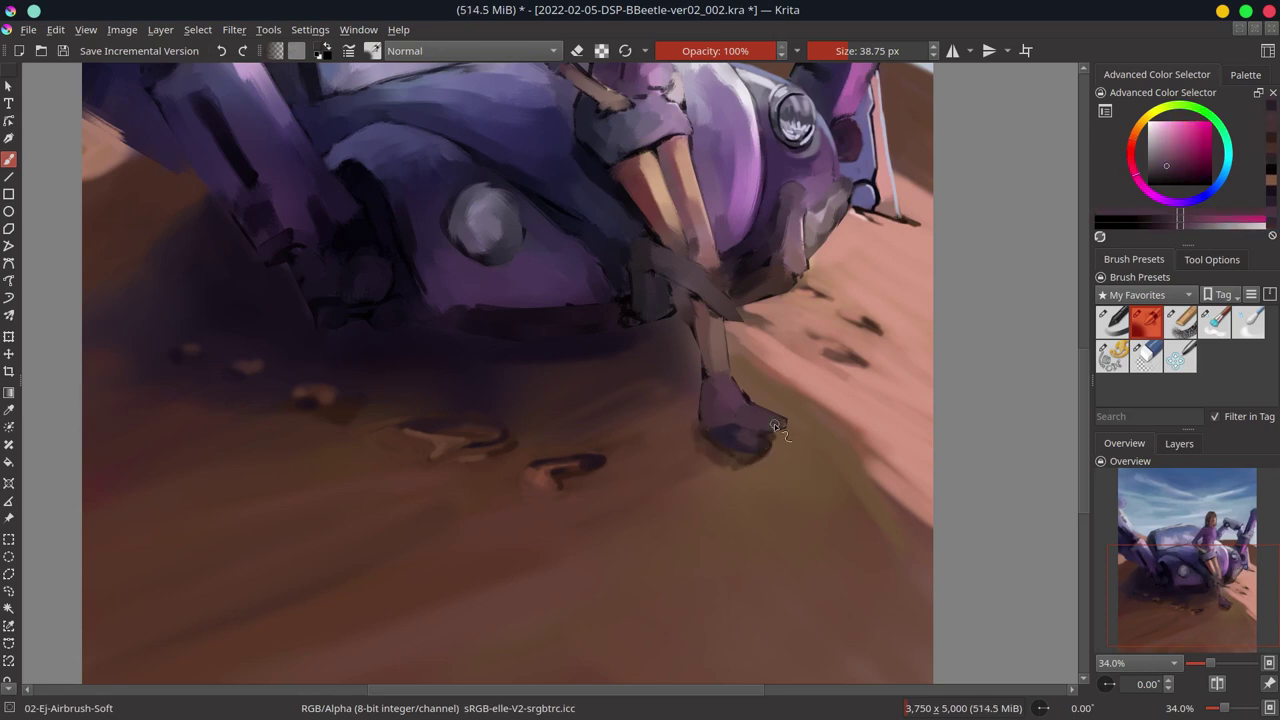
pyautogui.keyDown('ctrl'); pyautogui.click(723, 432); pyautogui.keyUp('ctrl')
pyautogui.keyDown('ctrl'); pyautogui.click(736, 463); pyautogui.keyUp('ctrl')
pyautogui.moveTo(754, 453); pyautogui.dragTo(730, 455)
# Paint faint and light highlight strokes along the right mechanical leg
pyautogui.keyDown('ctrl'); pyautogui.click(690, 444); pyautogui.keyUp('ctrl')
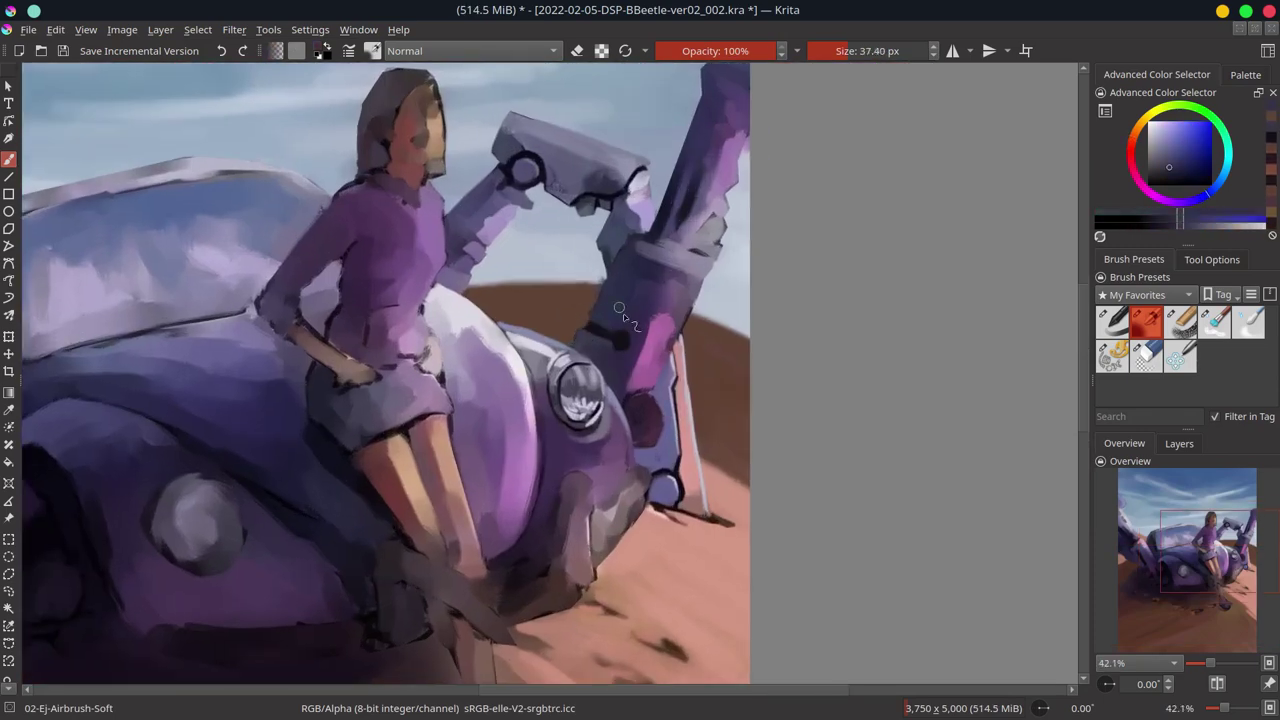
pyautogui.keyDown('ctrl'); pyautogui.click(640, 320); pyautogui.keyUp('ctrl')
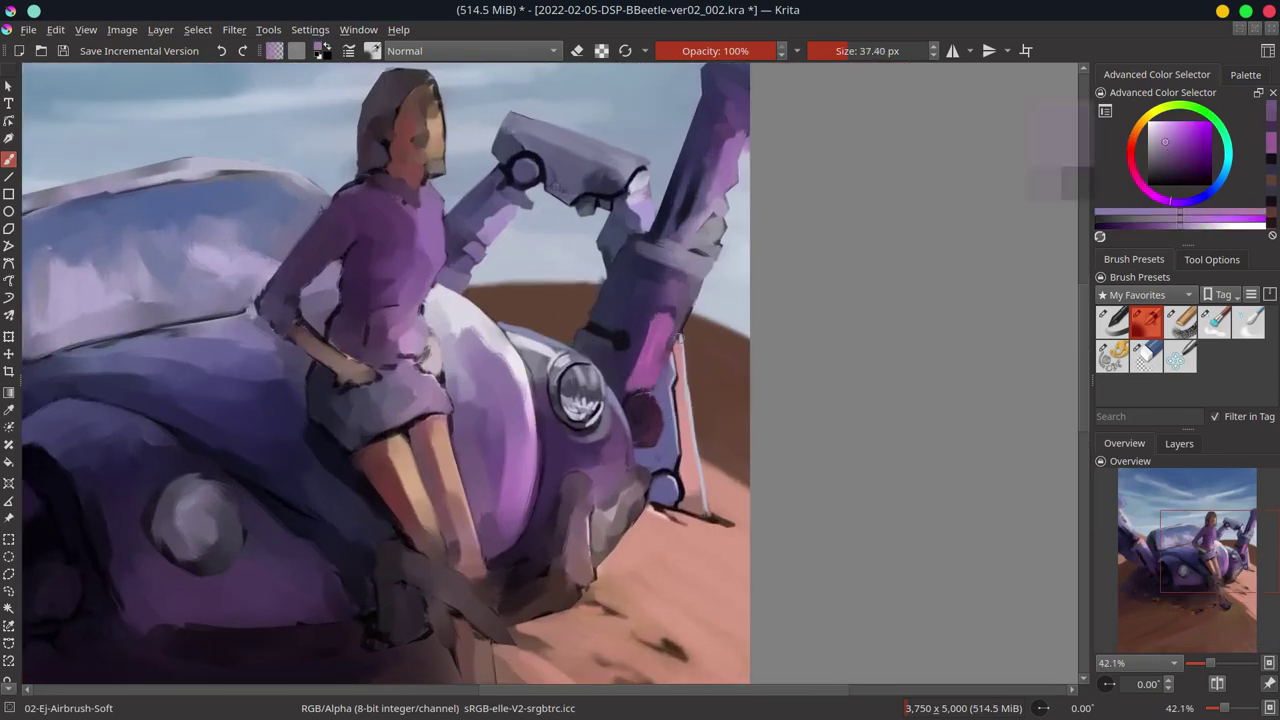
pyautogui.moveTo(670, 270); pyautogui.dragTo(680, 340)
pyautogui.keyDown('ctrl'); pyautogui.click(648, 328); pyautogui.keyUp('ctrl')
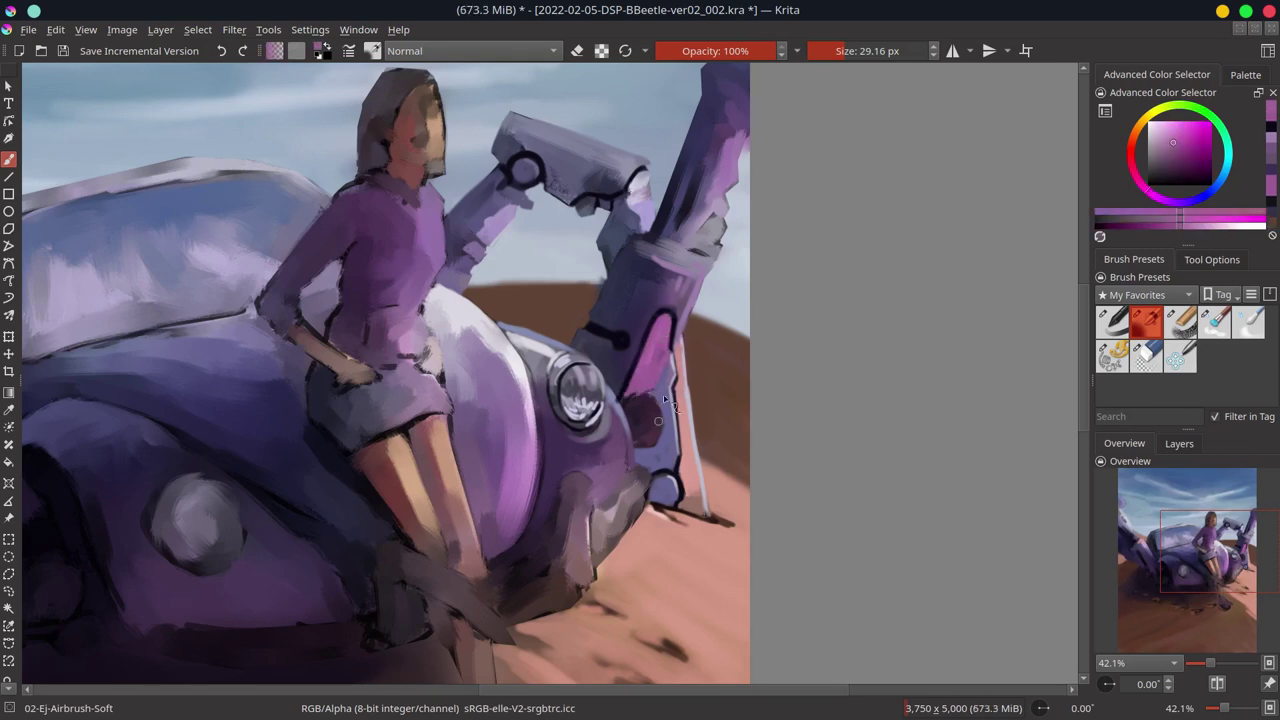
pyautogui.keyDown('ctrl'); pyautogui.click(598, 299); pyautogui.keyUp('ctrl')
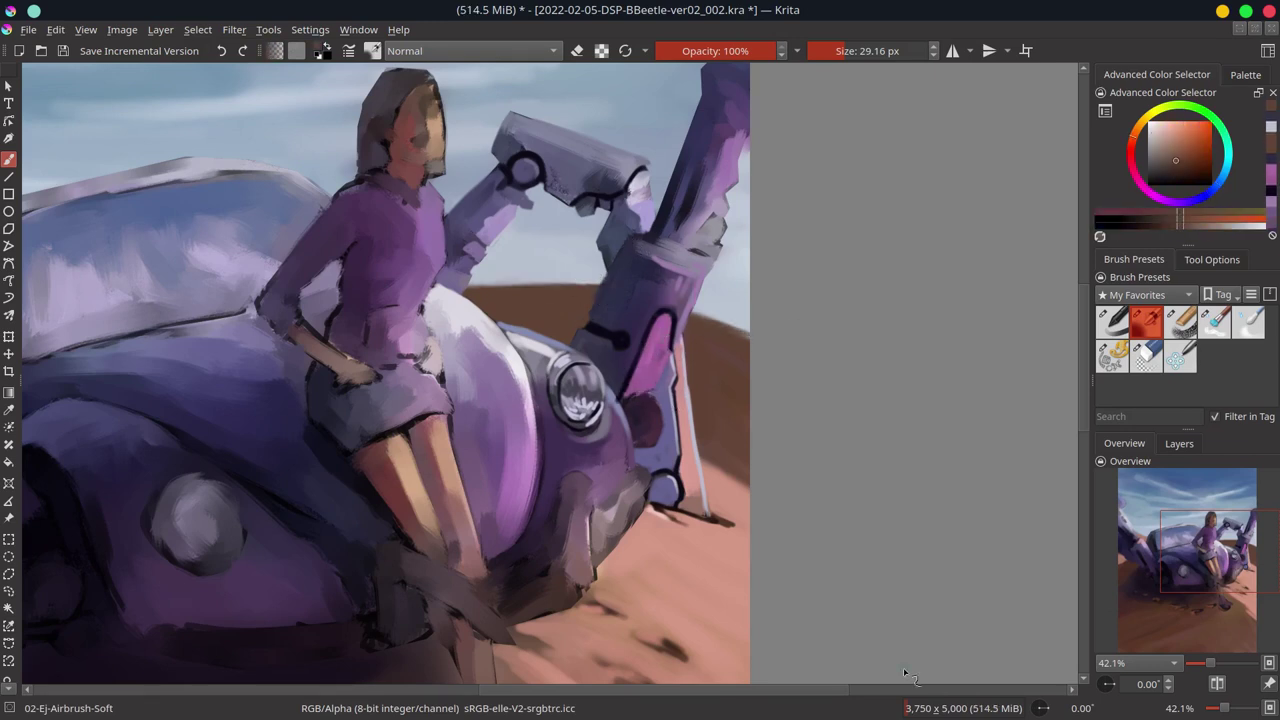
pyautogui.moveTo(664, 224)
pyautogui.mouseDown()
pyautogui.moveTo(600, 349)
pyautogui.moveTo(605, 460)
pyautogui.mouseUp()
pyautogui.keyDown('ctrl'); pyautogui.click(595, 356); pyautogui.keyUp('ctrl')
pyautogui.keyDown('ctrl'); pyautogui.click(580, 530); pyautogui.keyUp('ctrl')
pyautogui.moveTo(570, 530); pyautogui.dragTo(588, 558)
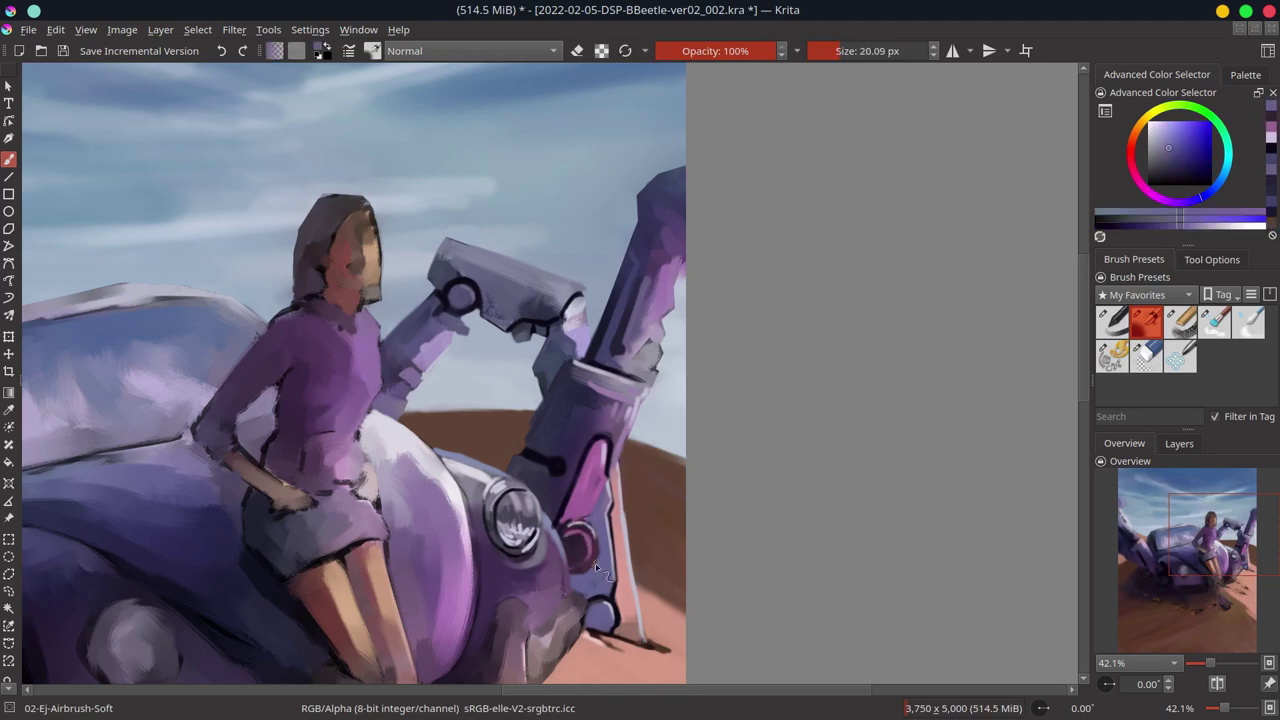
# Add dark blue-purple outlines along the leg's right edge and top, then zoom out
pyautogui.keyDown('ctrl'); pyautogui.click(580, 545); pyautogui.keyUp('ctrl')
pyautogui.keyDown('ctrl'); pyautogui.click(645, 365); pyautogui.keyUp('ctrl')
pyautogui.moveTo(655, 335); pyautogui.dragTo(640, 375)
pyautogui.keyDown('ctrl'); pyautogui.click(658, 370); pyautogui.keyUp('ctrl')
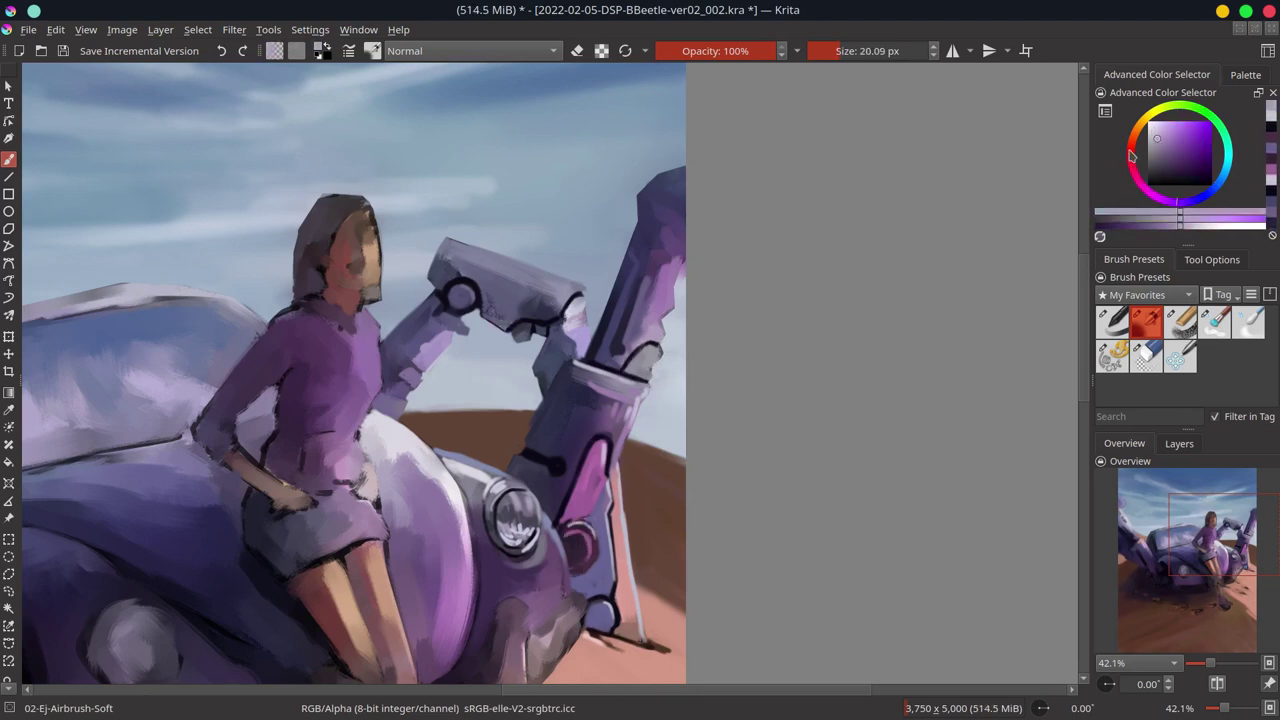
pyautogui.moveTo(660, 300); pyautogui.dragTo(656, 316)
pyautogui.keyDown('ctrl'); pyautogui.click(660, 300); pyautogui.keyUp('ctrl')
pyautogui.moveTo(640, 216); pyautogui.dragTo(684, 210)
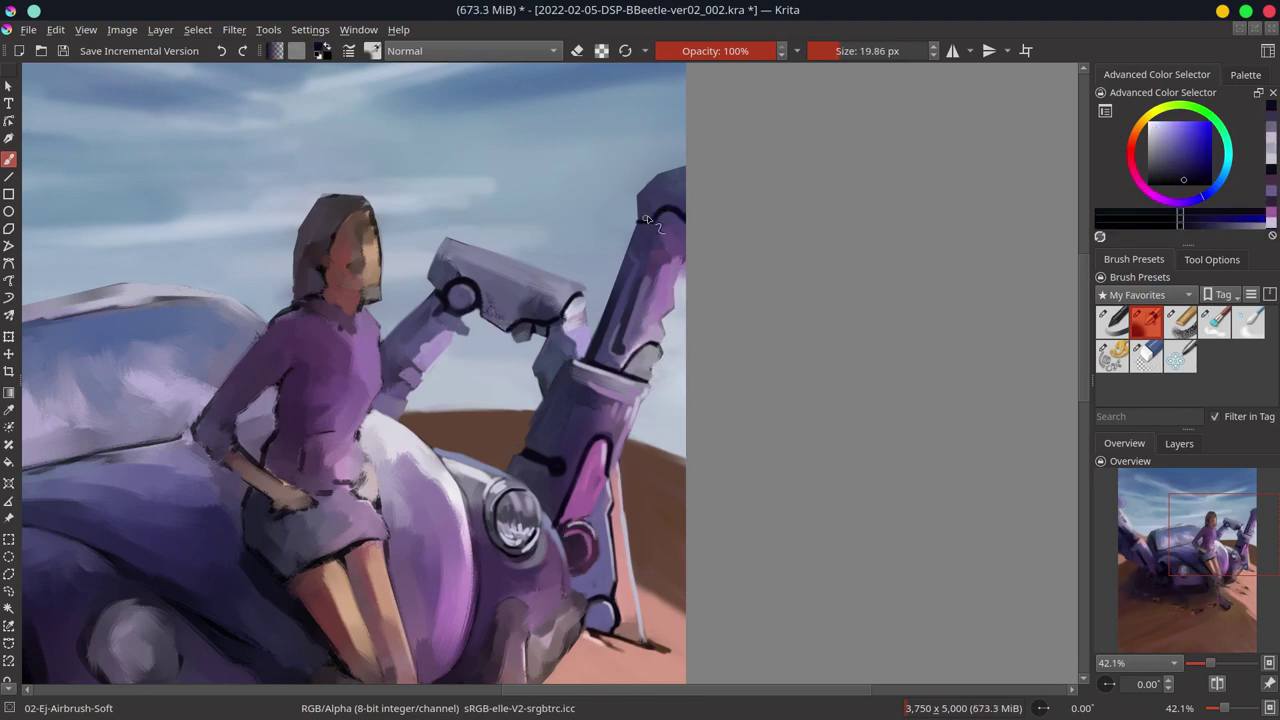
pyautogui.keyDown('ctrl'); pyautogui.click(664, 270); pyautogui.keyUp('ctrl')
pyautogui.scroll(-3, 760, 534)
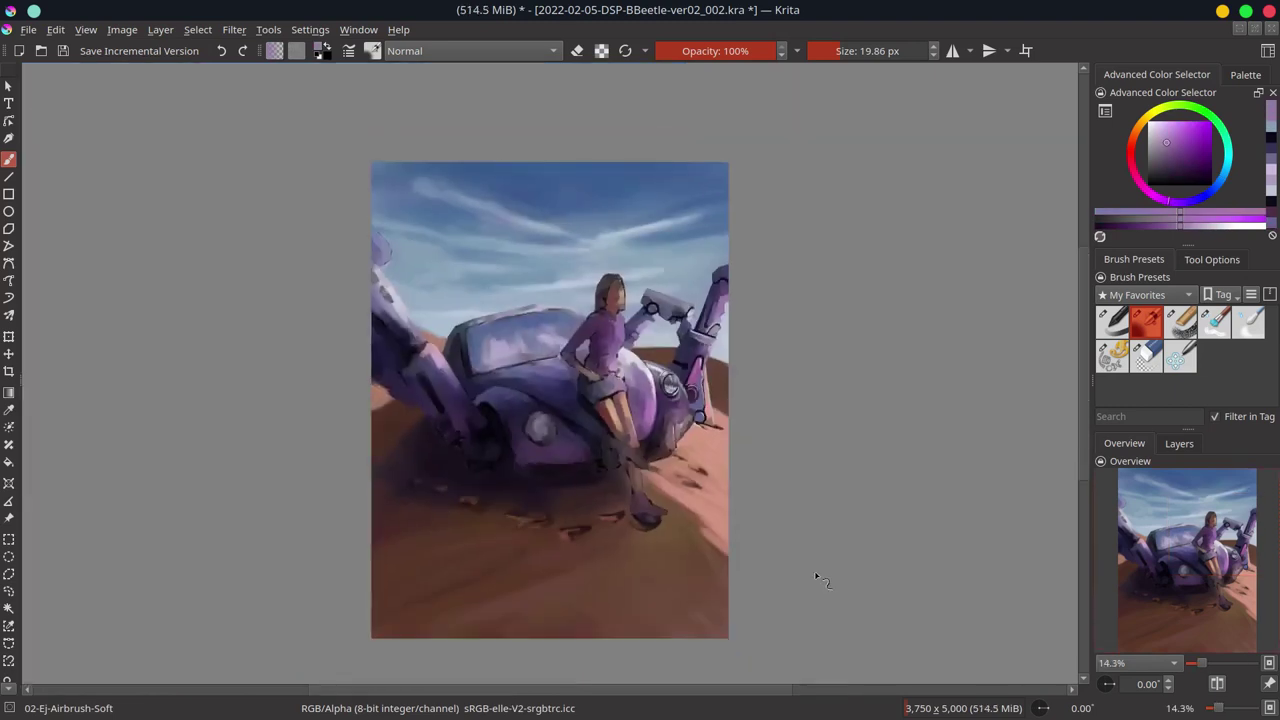
# Add a new glow layer and paint pink glows on the woman's leg and left robot arm
pyautogui.click(1179, 443)
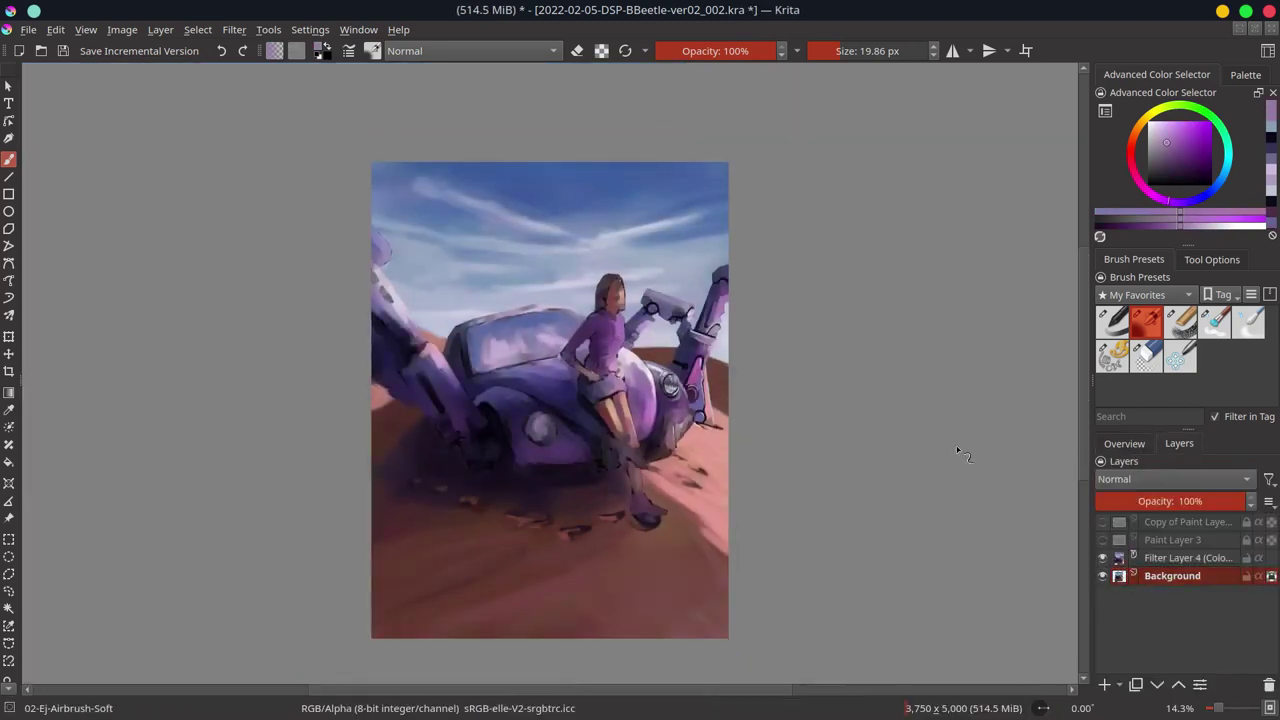
pyautogui.scroll(-1, 958, 452)
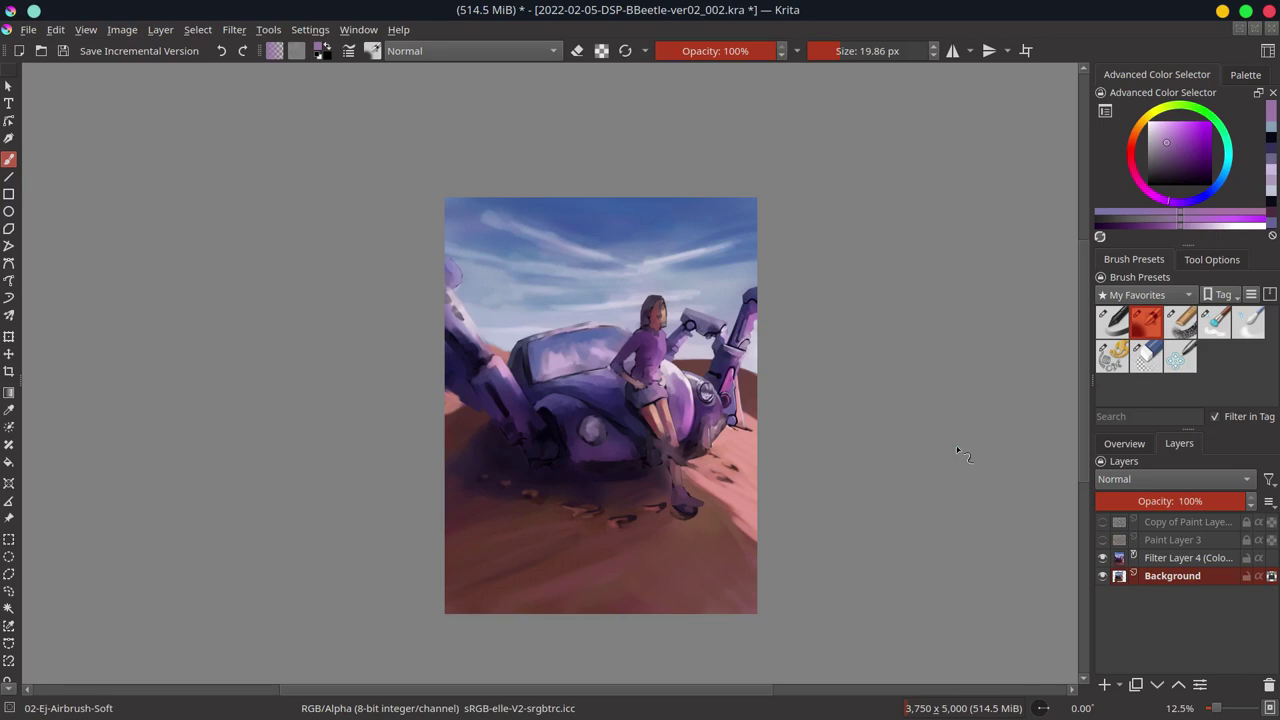
pyautogui.press('Insert')
pyautogui.moveTo(690, 393)
pyautogui.mouseDown()
pyautogui.moveTo(760, 393)
pyautogui.moveTo(737, 341)
pyautogui.mouseUp()
pyautogui.moveTo(668, 395); pyautogui.dragTo(700, 505)
pyautogui.moveTo(455, 258); pyautogui.dragTo(488, 360)
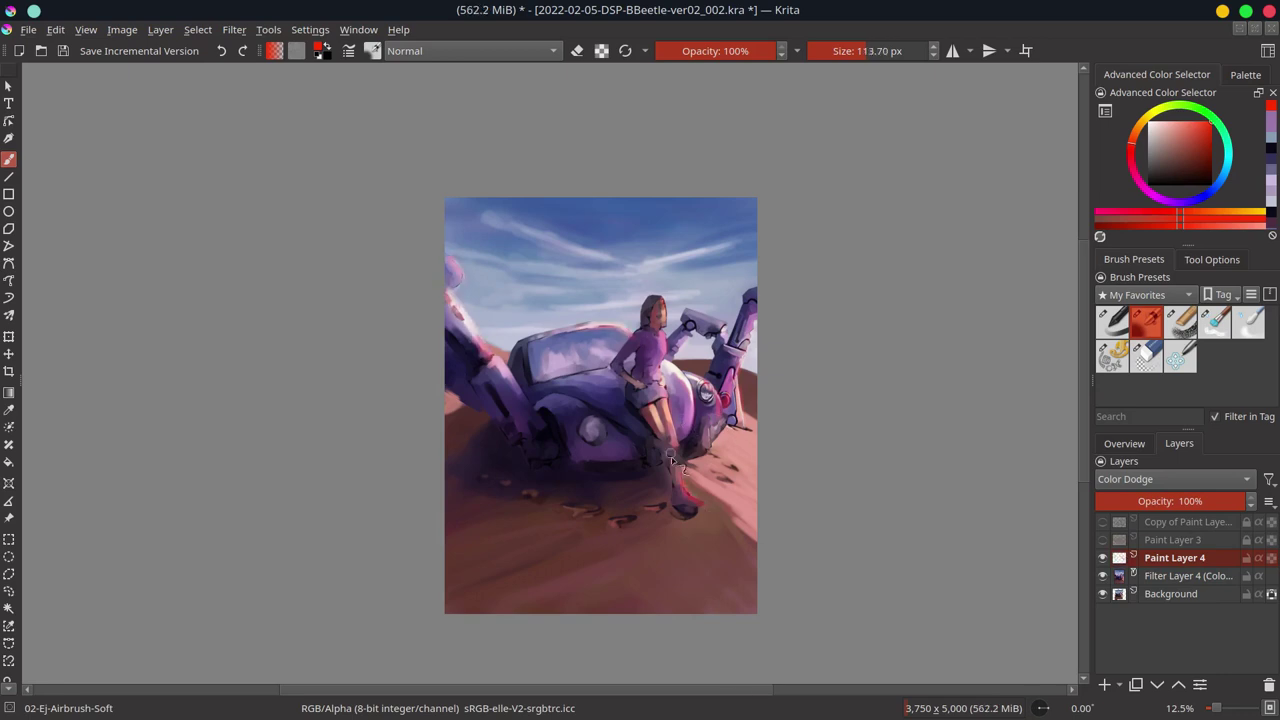
# Group the glow with the filter layer as Group 5, save, and hide the group
pyautogui.hotkey('ctrl', 'g')
pyautogui.hotkey('ctrl', 's')
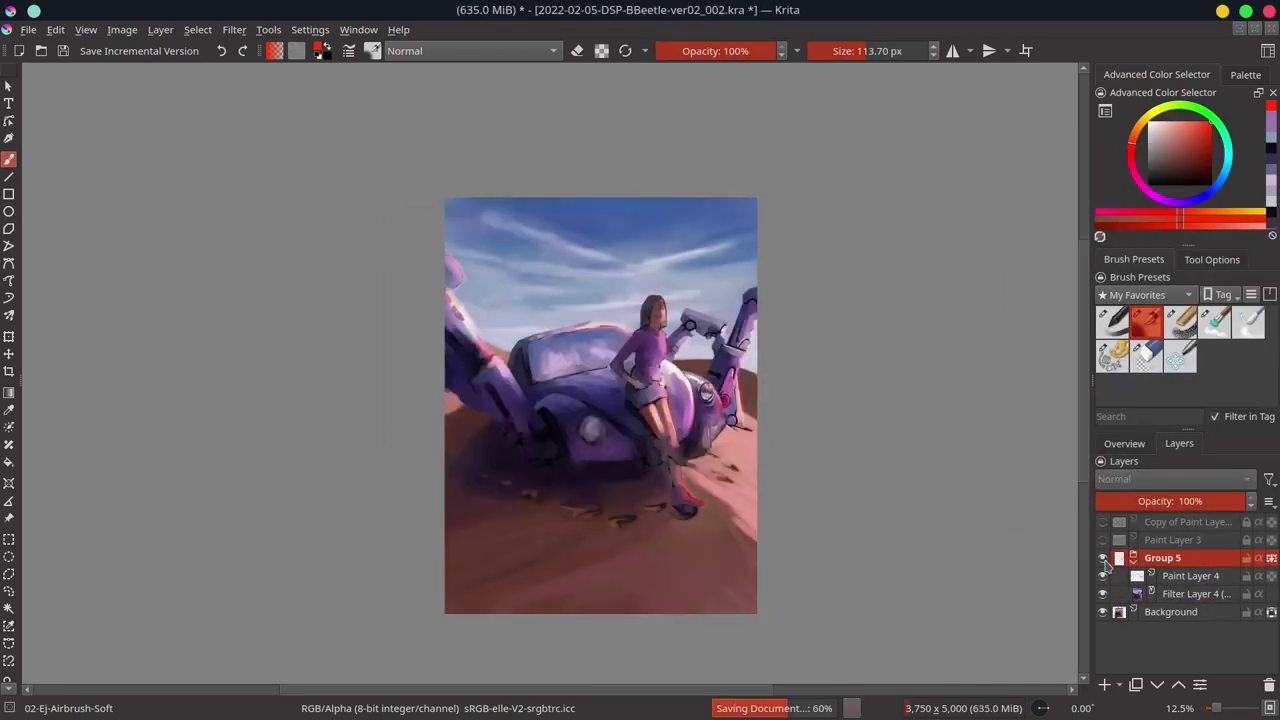
pyautogui.click(1125, 443)
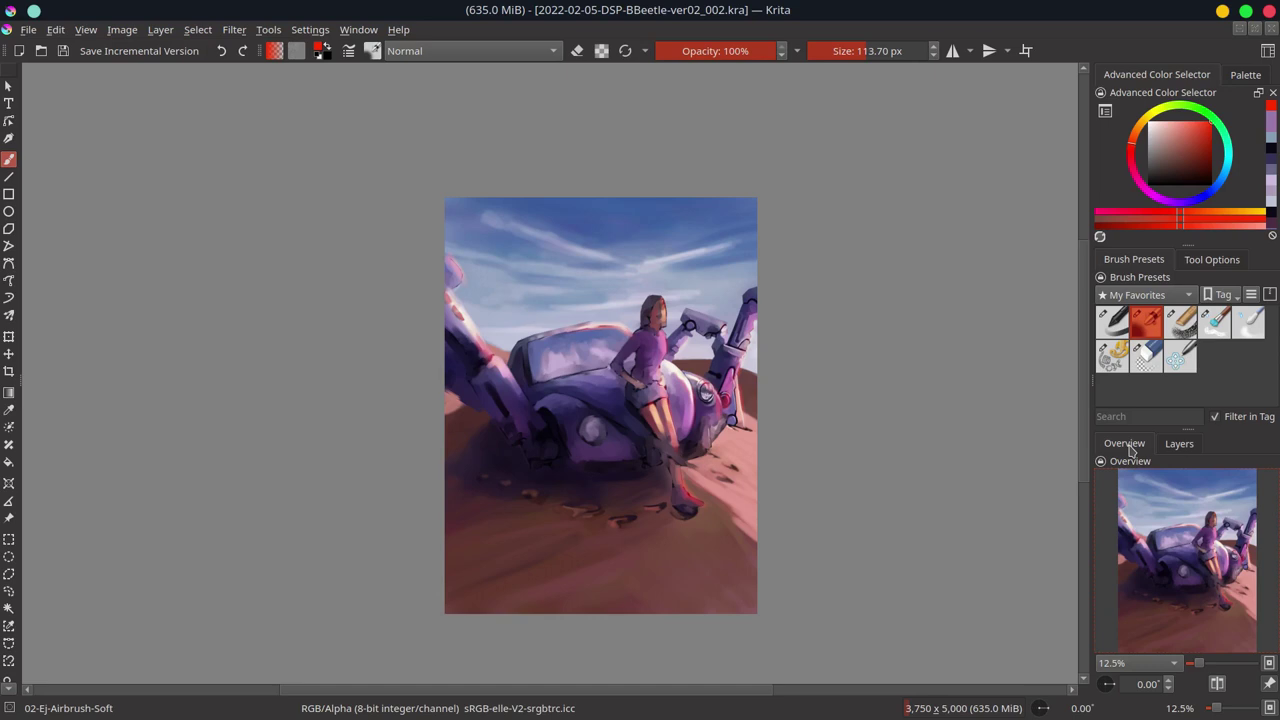
pyautogui.click(1179, 443)
pyautogui.click(1172, 575)
pyautogui.keyDown('ctrl'); pyautogui.scroll(4, 434, 463); pyautogui.keyUp('ctrl')
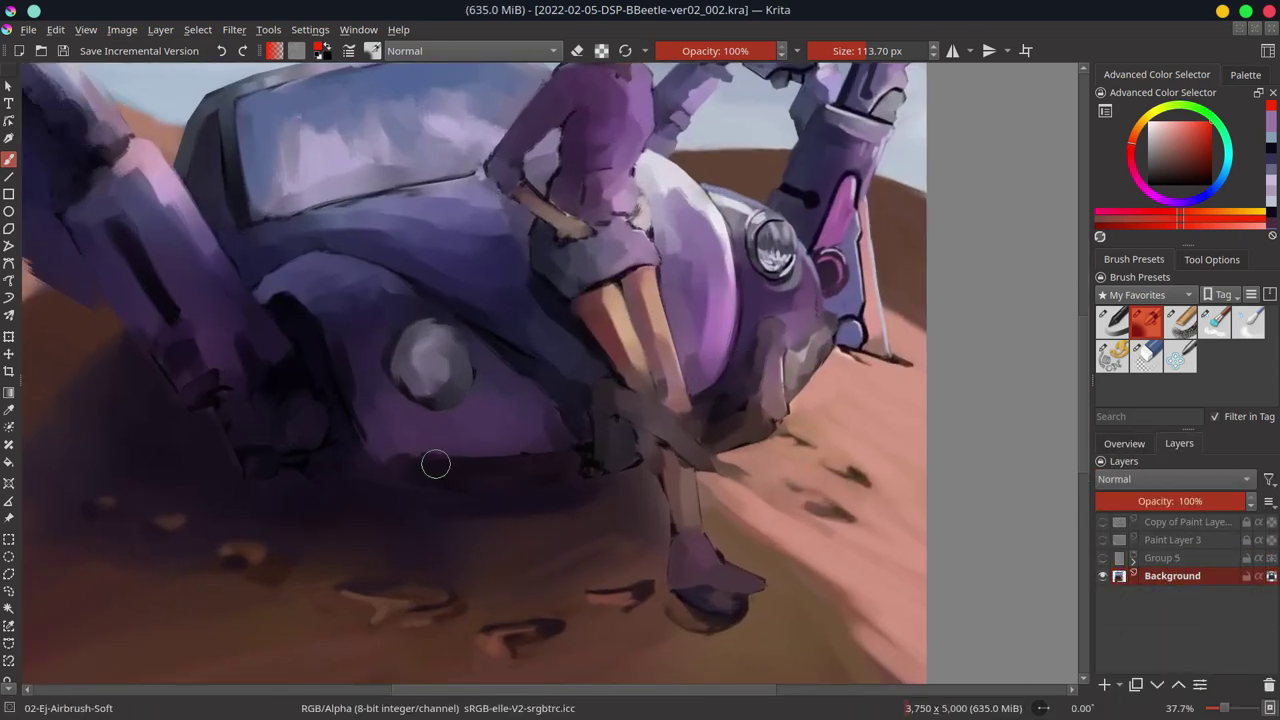
# On the Background layer, paint a light purple stroke along the front bumper
pyautogui.keyDown('ctrl'); pyautogui.click(556, 462); pyautogui.keyUp('ctrl')
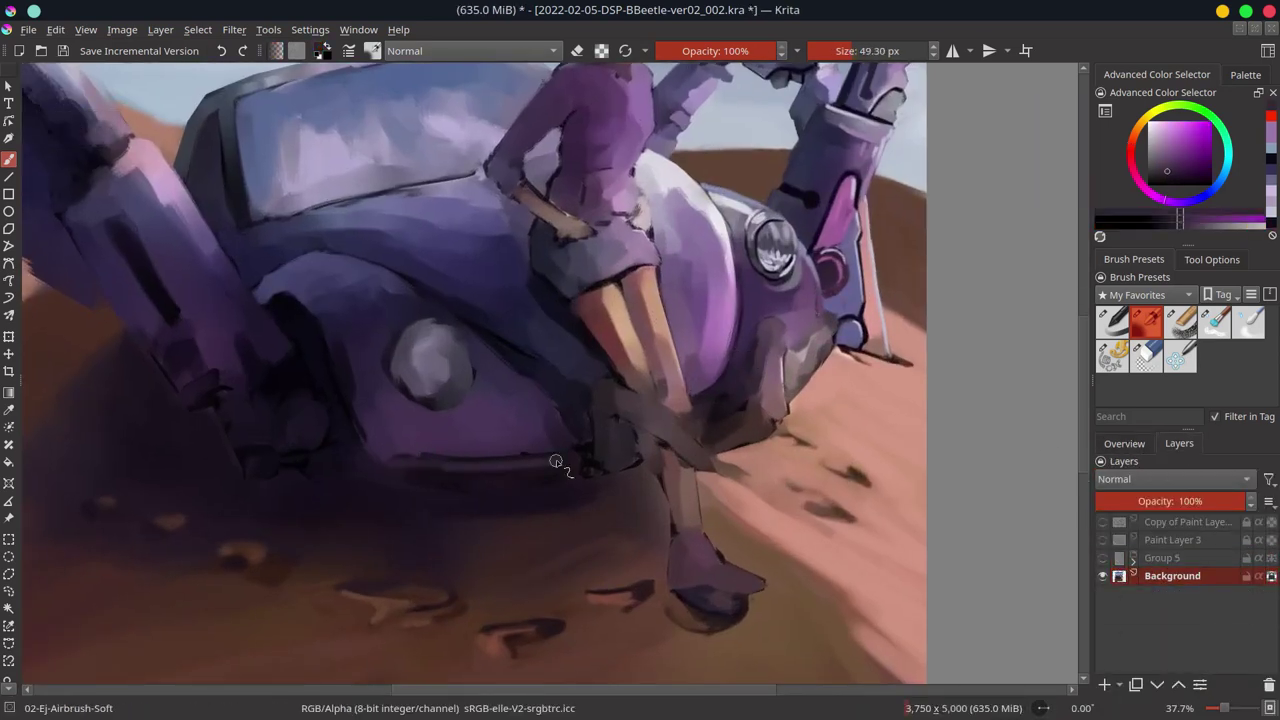
pyautogui.moveTo(360, 318); pyautogui.dragTo(322, 272)
pyautogui.moveTo(390, 466)
pyautogui.mouseDown()
pyautogui.moveTo(640, 462)
pyautogui.moveTo(508, 497)
pyautogui.mouseUp()
pyautogui.keyDown('ctrl'); pyautogui.click(281, 302); pyautogui.keyUp('ctrl')
pyautogui.keyDown('ctrl'); pyautogui.click(377, 466); pyautogui.keyUp('ctrl')
pyautogui.keyDown('ctrl'); pyautogui.click(495, 445); pyautogui.keyUp('ctrl')
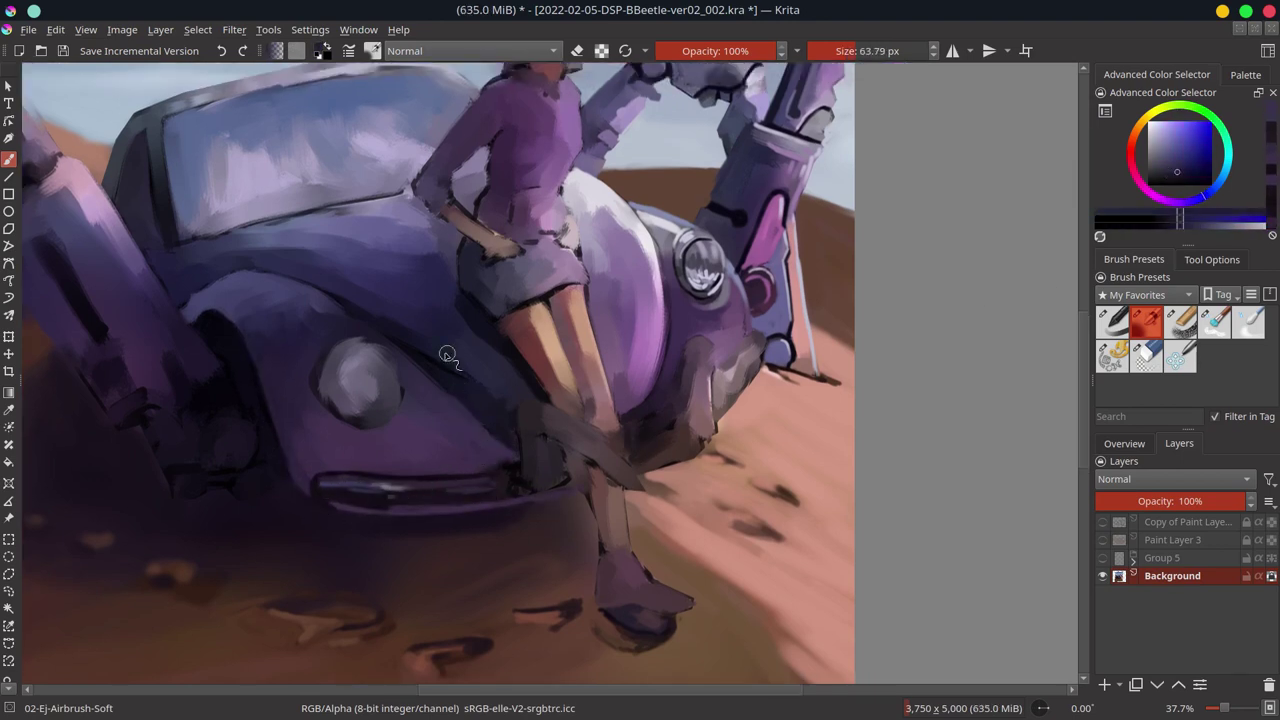
pyautogui.moveTo(443, 357)
pyautogui.mouseDown()
pyautogui.moveTo(541, 337)
pyautogui.moveTo(560, 395)
pyautogui.mouseUp()
# Lighten the woman's leg and shade the fender beside it darker
pyautogui.keyDown('ctrl'); pyautogui.click(466, 312); pyautogui.keyUp('ctrl')
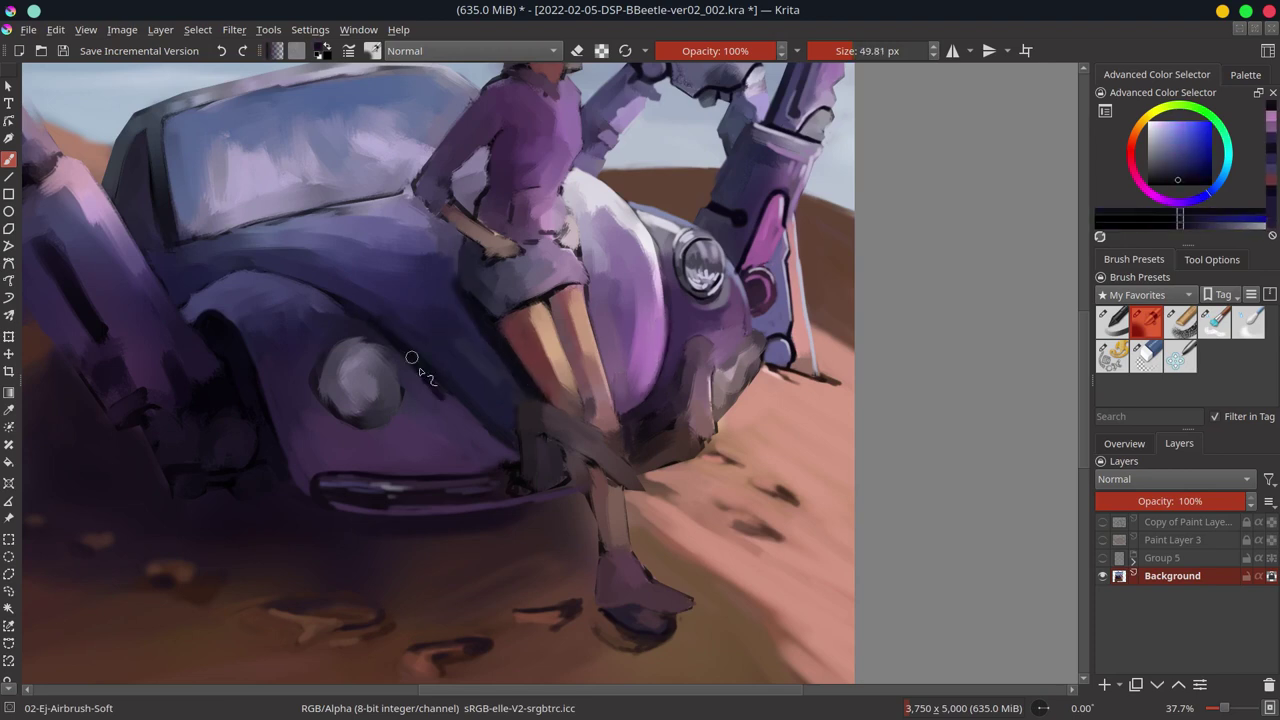
pyautogui.moveTo(480, 355); pyautogui.dragTo(417, 355)
pyautogui.keyDown('ctrl'); pyautogui.click(450, 410); pyautogui.keyUp('ctrl')
pyautogui.moveTo(650, 400); pyautogui.dragTo(628, 400)
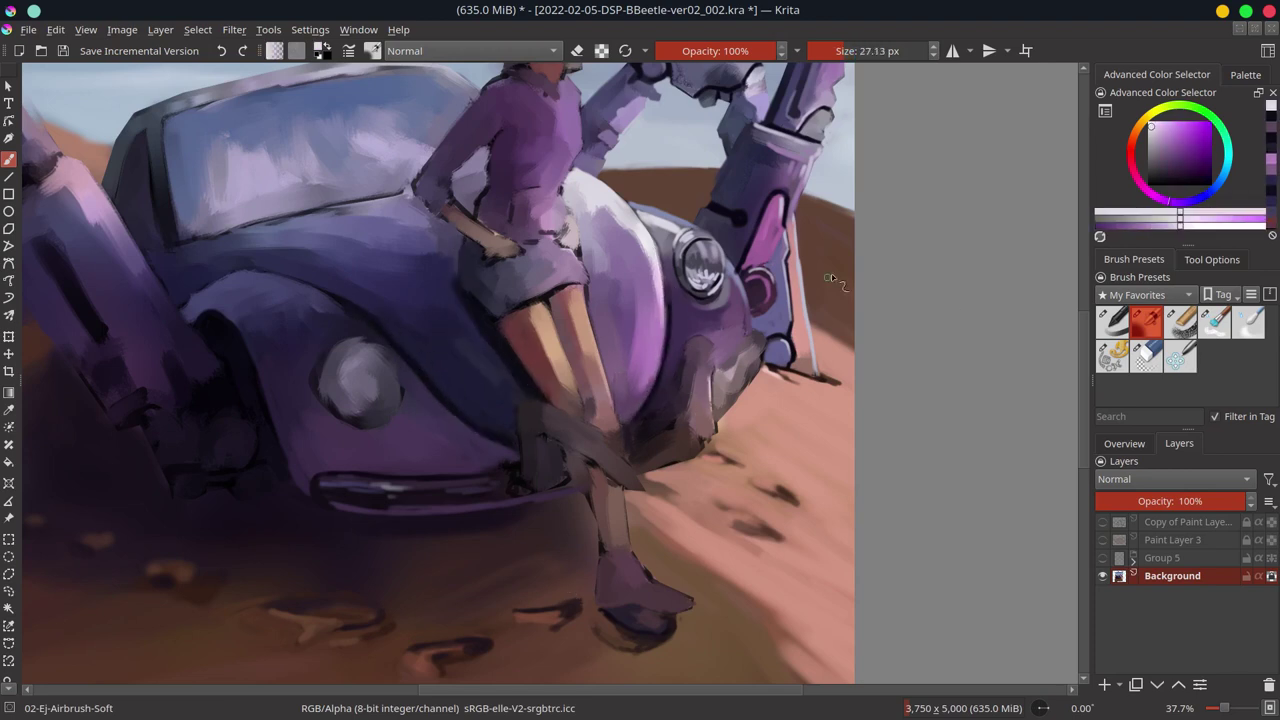
pyautogui.moveTo(660, 320); pyautogui.dragTo(653, 448)
# Paint dark muted-pink strokes around the robot arm joint
pyautogui.click(1124, 443)
pyautogui.keyDown('ctrl'); pyautogui.click(500, 468); pyautogui.keyUp('ctrl')
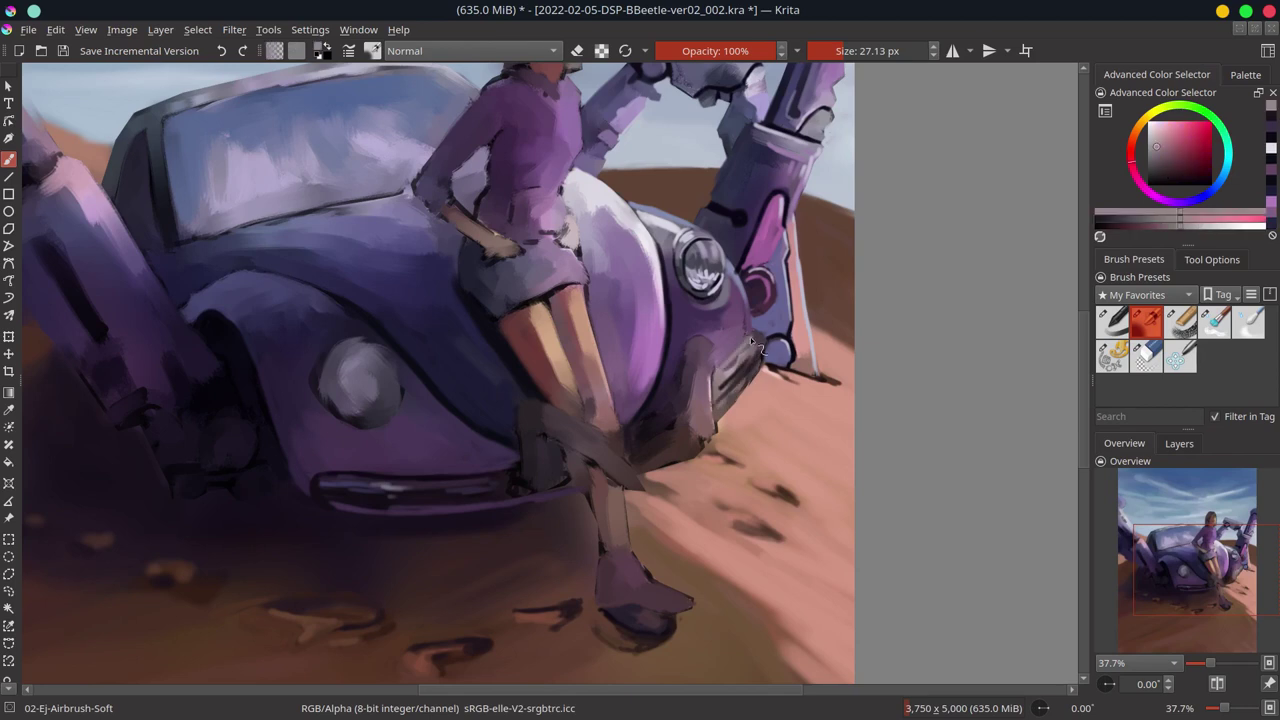
pyautogui.moveTo(735, 400)
pyautogui.mouseDown()
pyautogui.moveTo(770, 350)
pyautogui.moveTo(733, 378)
pyautogui.moveTo(718, 370)
pyautogui.mouseUp()
pyautogui.keyDown('ctrl'); pyautogui.click(471, 451); pyautogui.keyUp('ctrl')
pyautogui.keyDown('ctrl'); pyautogui.click(730, 376); pyautogui.keyUp('ctrl')
pyautogui.press('[')
pyautogui.press('[')
# Add a dark purple stroke beside the bumper with a smaller brush
pyautogui.keyDown('ctrl'); pyautogui.click(720, 349); pyautogui.keyUp('ctrl')
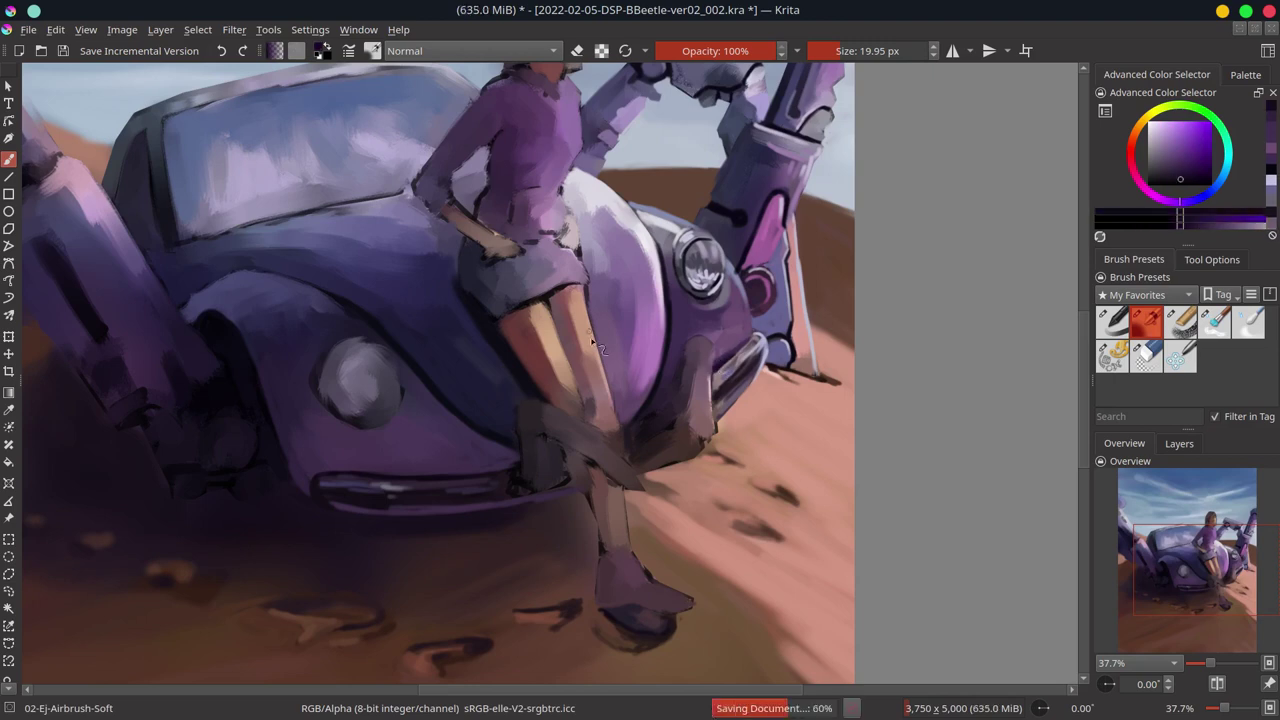
pyautogui.keyDown('ctrl'); pyautogui.click(524, 411); pyautogui.keyUp('ctrl')
pyautogui.keyDown('ctrl'); pyautogui.click(551, 447); pyautogui.keyUp('ctrl')
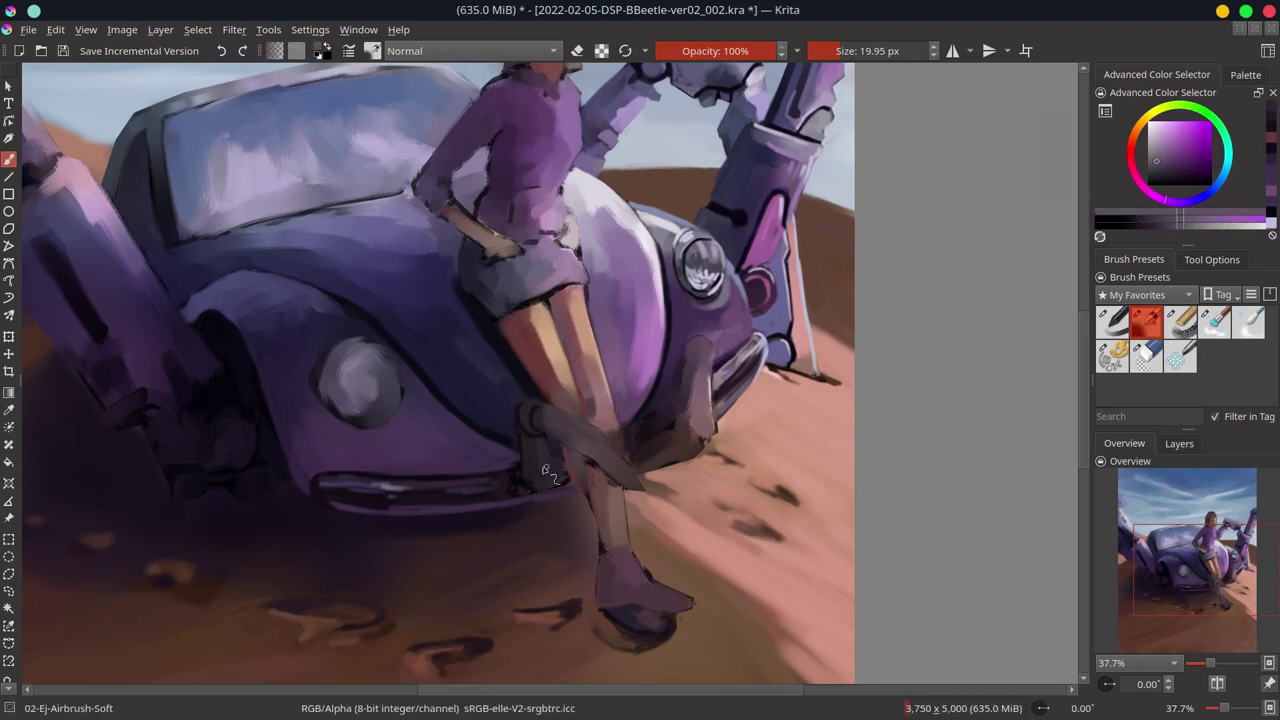
pyautogui.moveTo(540, 475); pyautogui.dragTo(550, 505)
pyautogui.press('[')
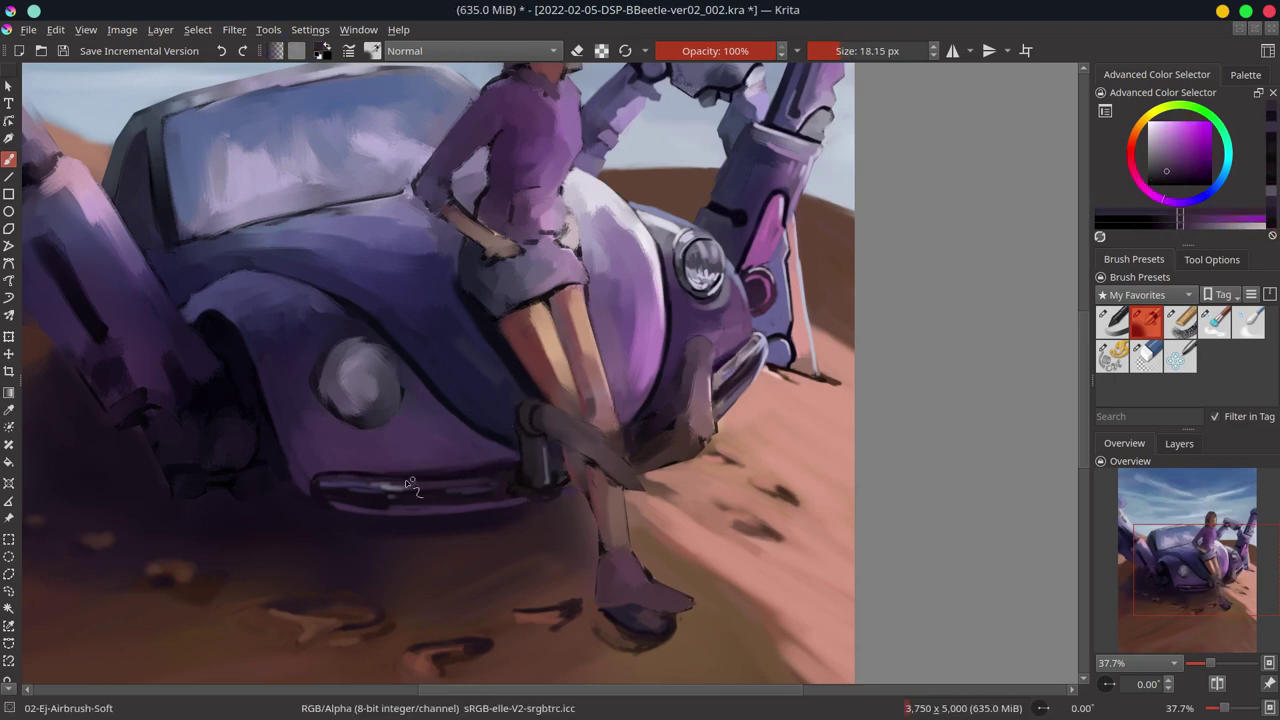
# Add a short stroke along the leg and a dark purple edge along the shin
pyautogui.keyDown('ctrl'); pyautogui.click(614, 420); pyautogui.keyUp('ctrl')
pyautogui.press('[')
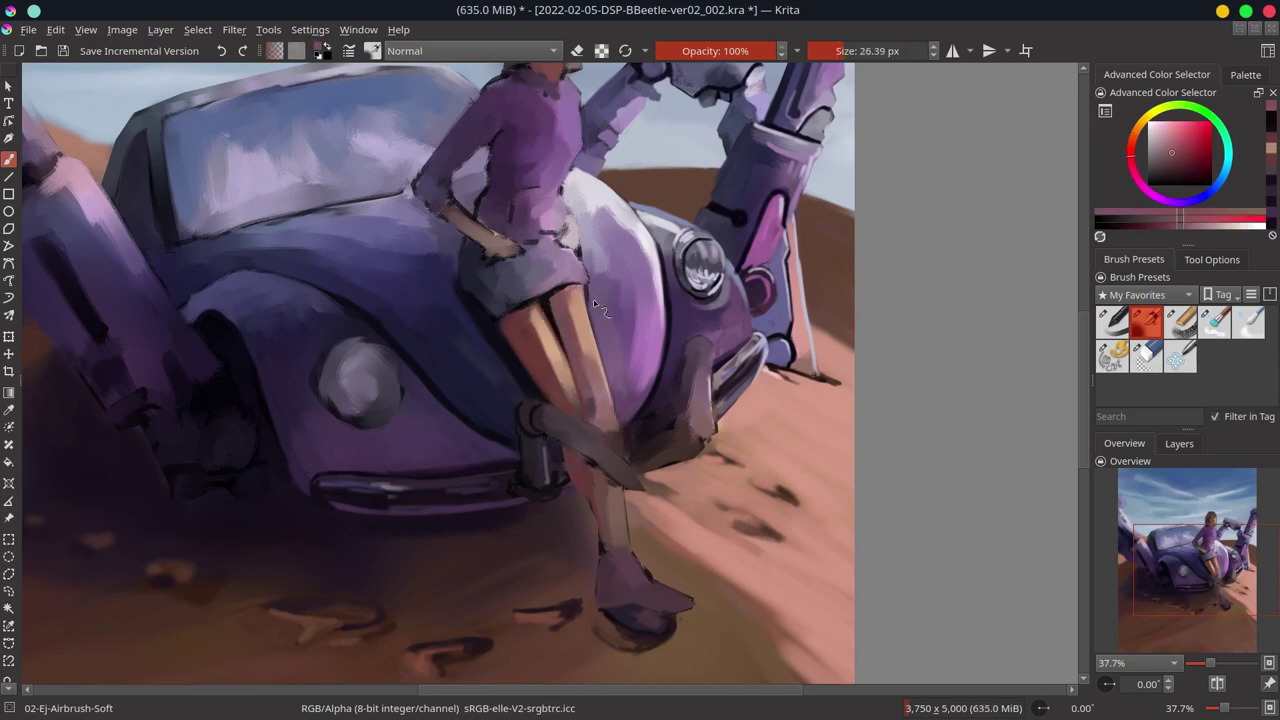
pyautogui.keyDown('ctrl'); pyautogui.click(540, 460); pyautogui.keyUp('ctrl')
pyautogui.moveTo(588, 442); pyautogui.dragTo(612, 485)
pyautogui.keyDown('ctrl'); pyautogui.click(722, 444); pyautogui.keyUp('ctrl')
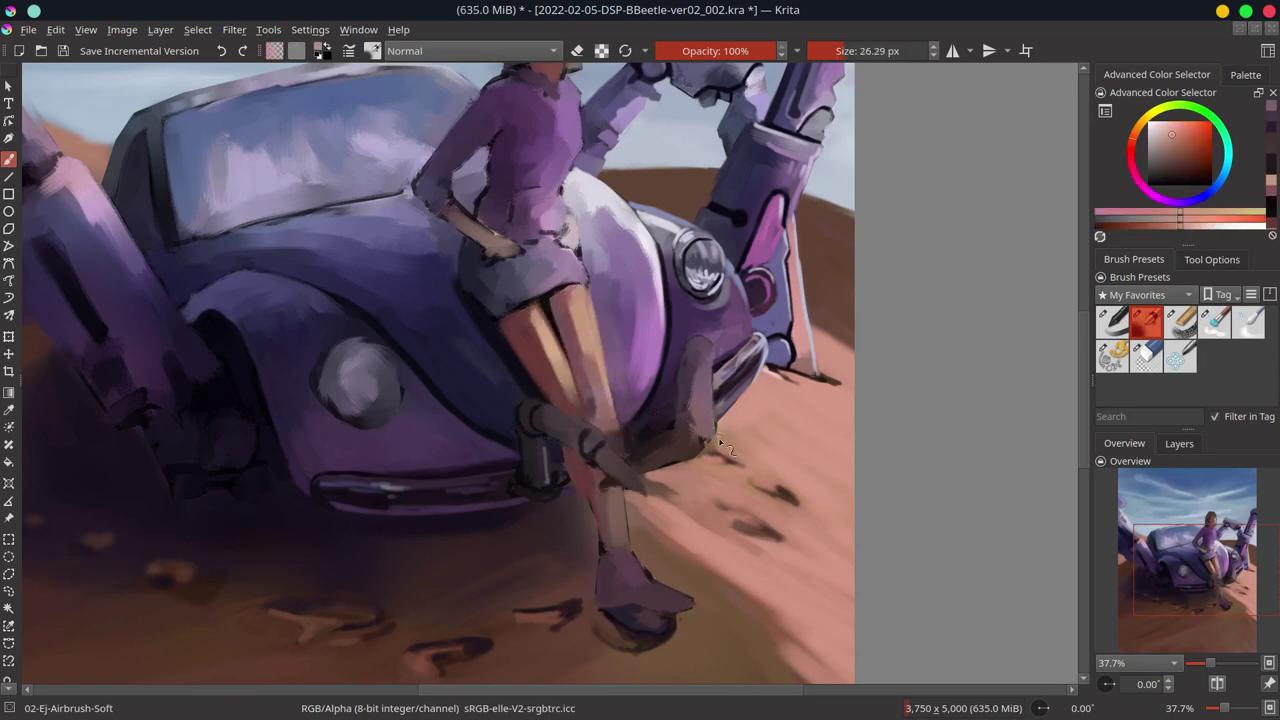
pyautogui.press('[')
pyautogui.keyDown('ctrl'); pyautogui.click(611, 440); pyautogui.keyUp('ctrl')
pyautogui.moveTo(630, 448); pyautogui.dragTo(711, 438)
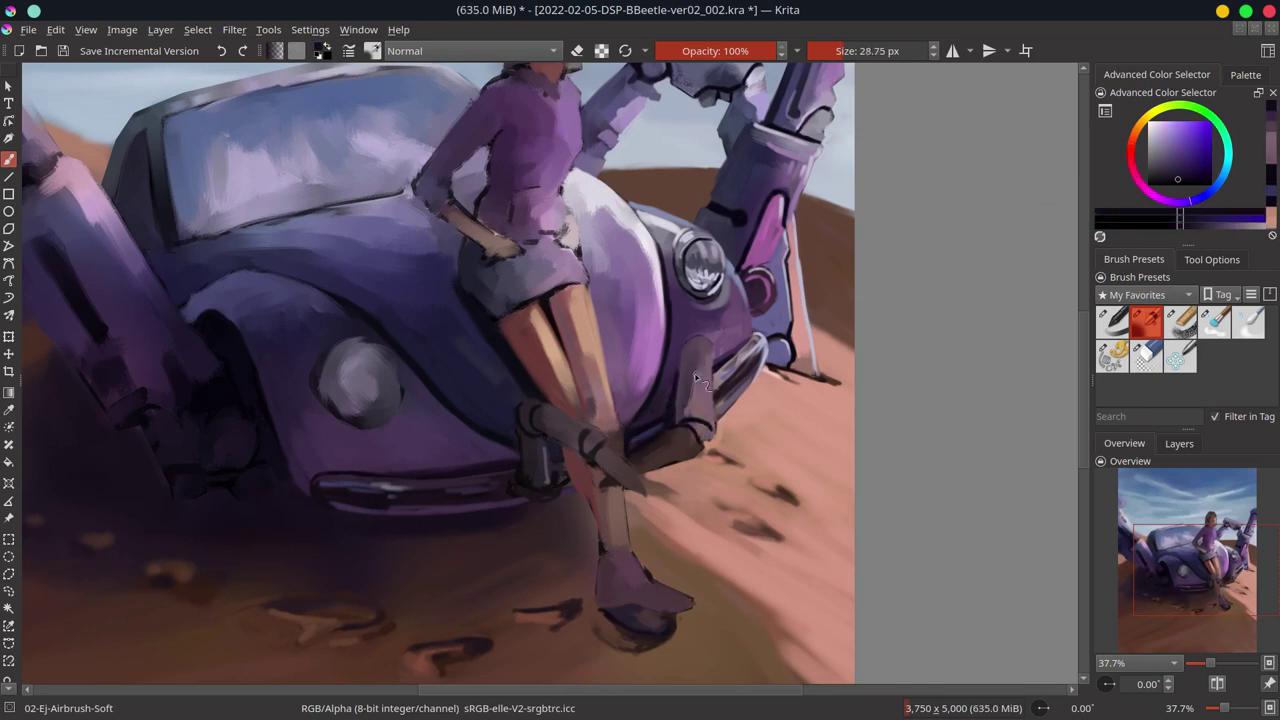
# Paint blue-purple over the bumper edge beside the pipe
pyautogui.keyDown('ctrl'); pyautogui.click(800, 405); pyautogui.keyUp('ctrl')
pyautogui.press(']')
pyautogui.moveTo(710, 440); pyautogui.dragTo(706, 348)
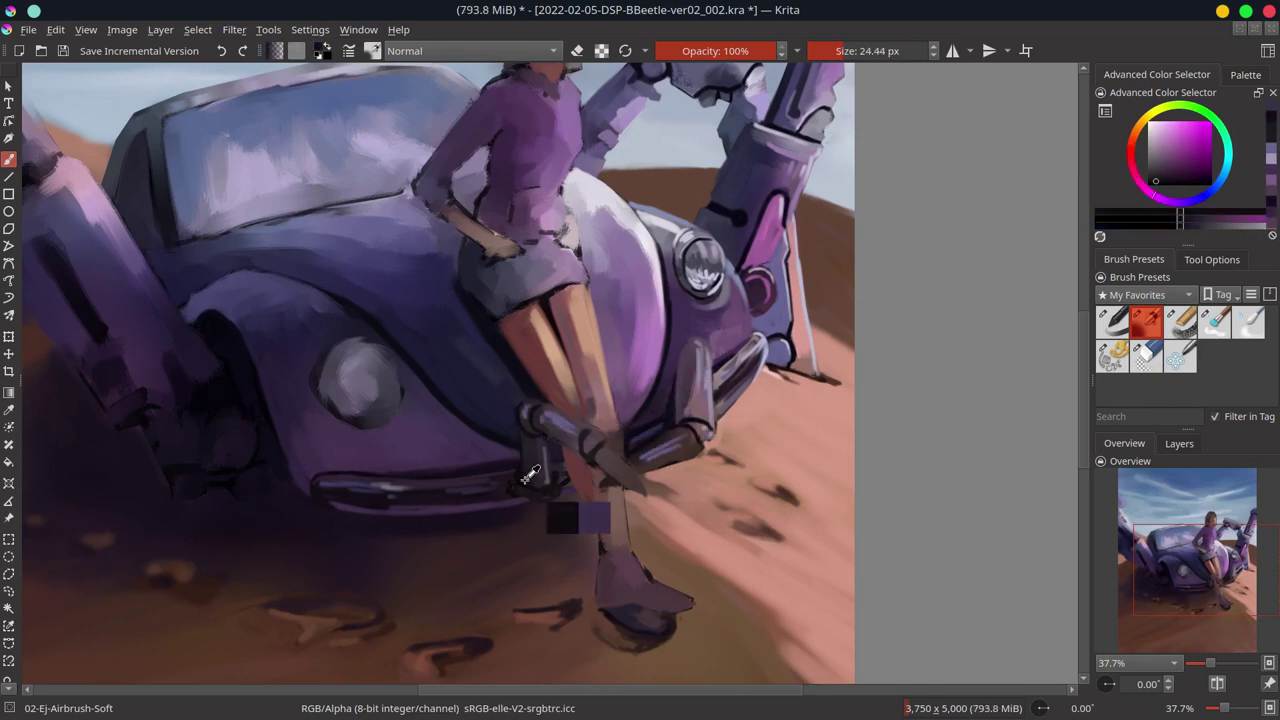
pyautogui.keyDown('ctrl'); pyautogui.click(535, 485); pyautogui.keyUp('ctrl')
# Airbrush dark reddish shading along the woman's leg
pyautogui.keyDown('ctrl'); pyautogui.click(590, 310); pyautogui.keyUp('ctrl')
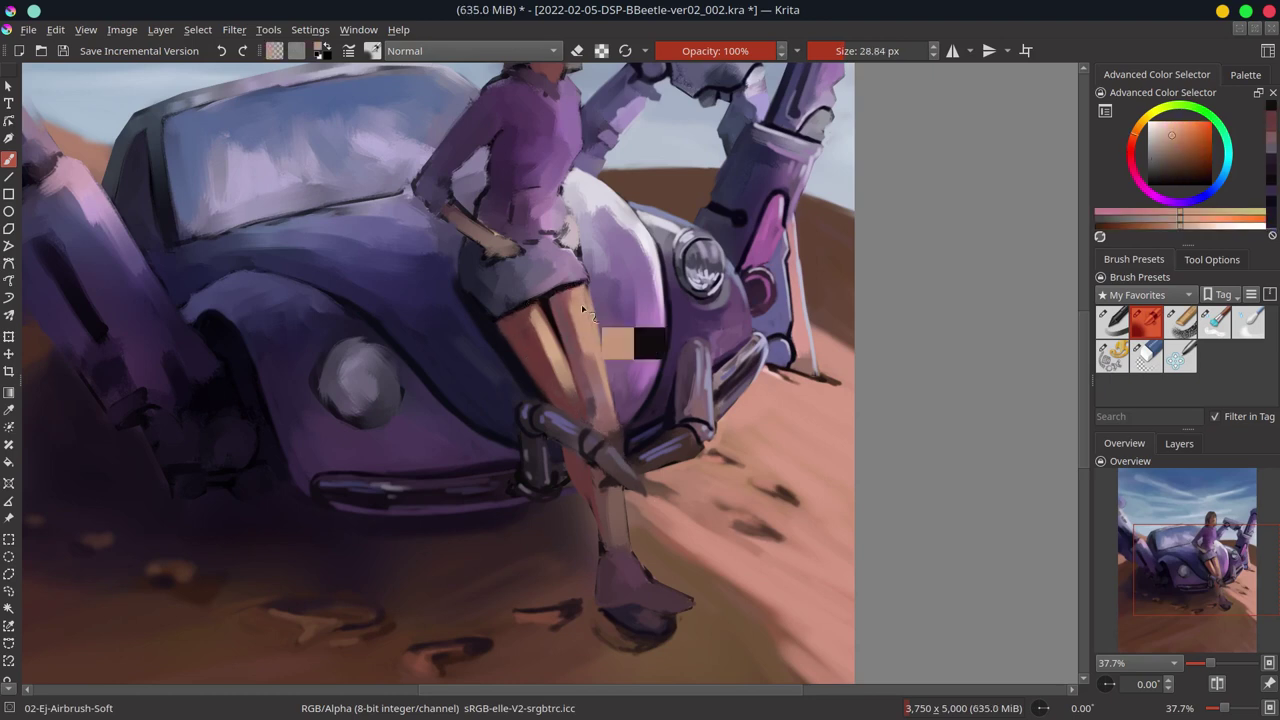
pyautogui.press(']')
pyautogui.press(']')
pyautogui.press(']')
pyautogui.keyDown('ctrl'); pyautogui.click(617, 443); pyautogui.keyUp('ctrl')
pyautogui.press('[')
pyautogui.press('[')
pyautogui.press('[')
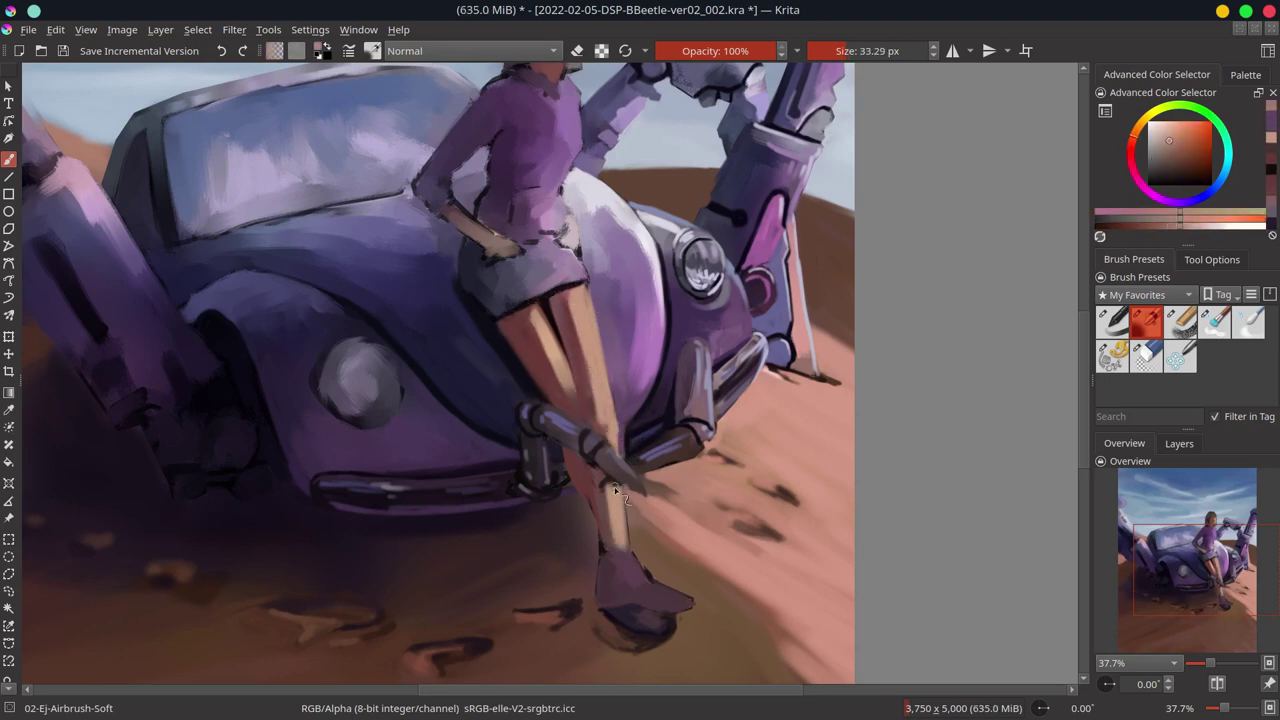
pyautogui.moveTo(565, 452)
pyautogui.mouseDown()
pyautogui.moveTo(570, 395)
pyautogui.moveTo(590, 495)
pyautogui.mouseUp()
pyautogui.keyDown('ctrl'); pyautogui.click(617, 468); pyautogui.keyUp('ctrl')
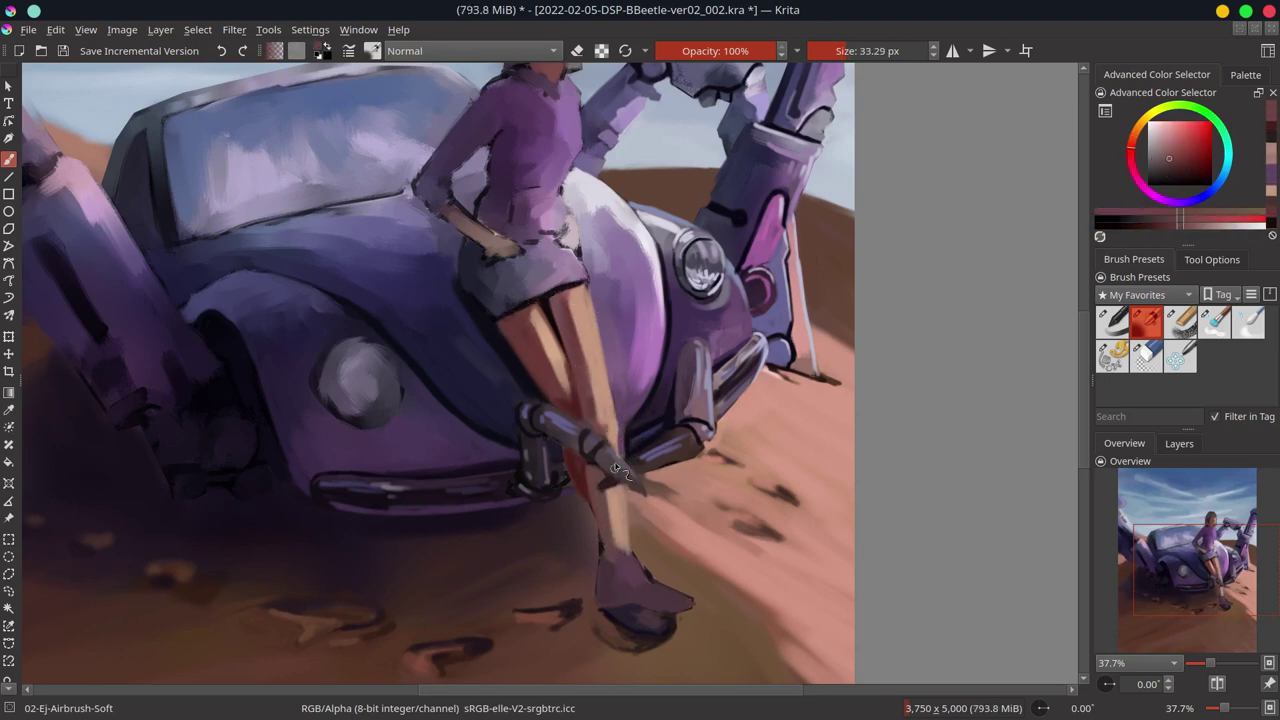
pyautogui.moveTo(540, 320)
pyautogui.mouseDown()
pyautogui.moveTo(560, 398)
pyautogui.moveTo(640, 482)
pyautogui.mouseUp()
# Paint a fine light-pink highlight along the metal pipe
pyautogui.keyDown('ctrl'); pyautogui.click(632, 487); pyautogui.keyUp('ctrl')
pyautogui.press('[')
pyautogui.press('[')
pyautogui.press('[')
pyautogui.keyDown('ctrl'); pyautogui.click(650, 455); pyautogui.keyUp('ctrl')
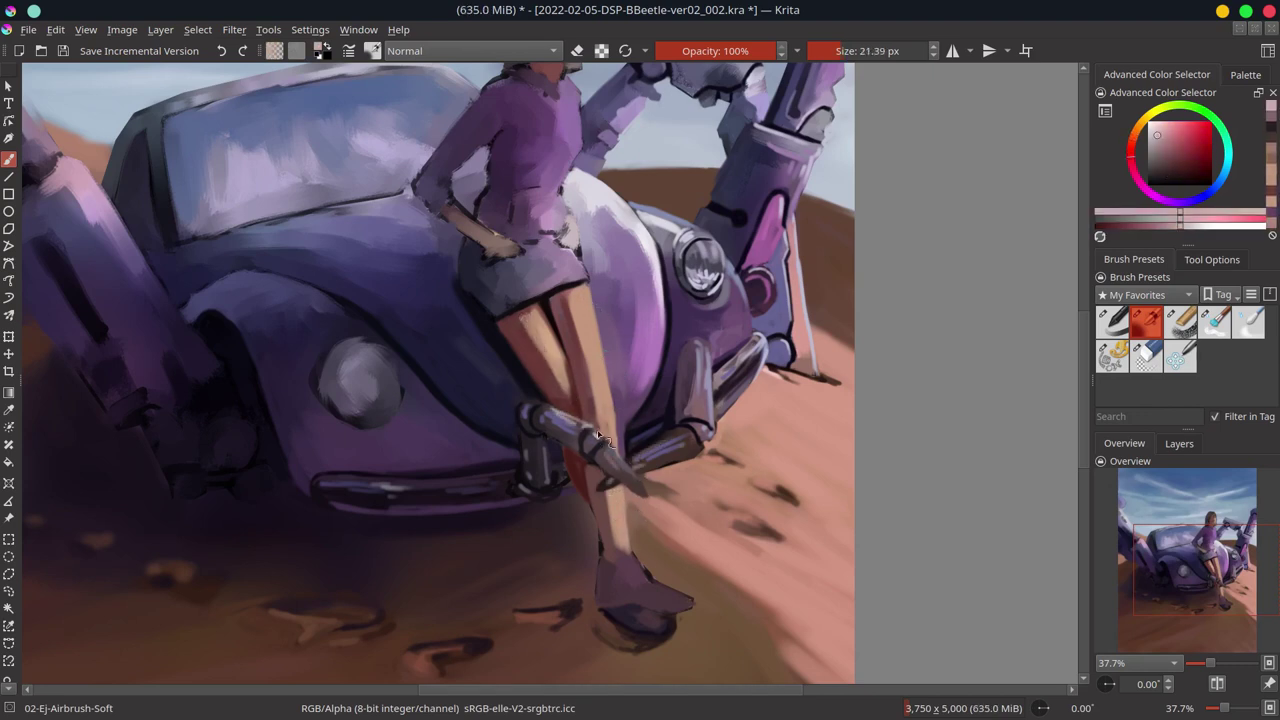
pyautogui.moveTo(717, 440); pyautogui.dragTo(714, 352)
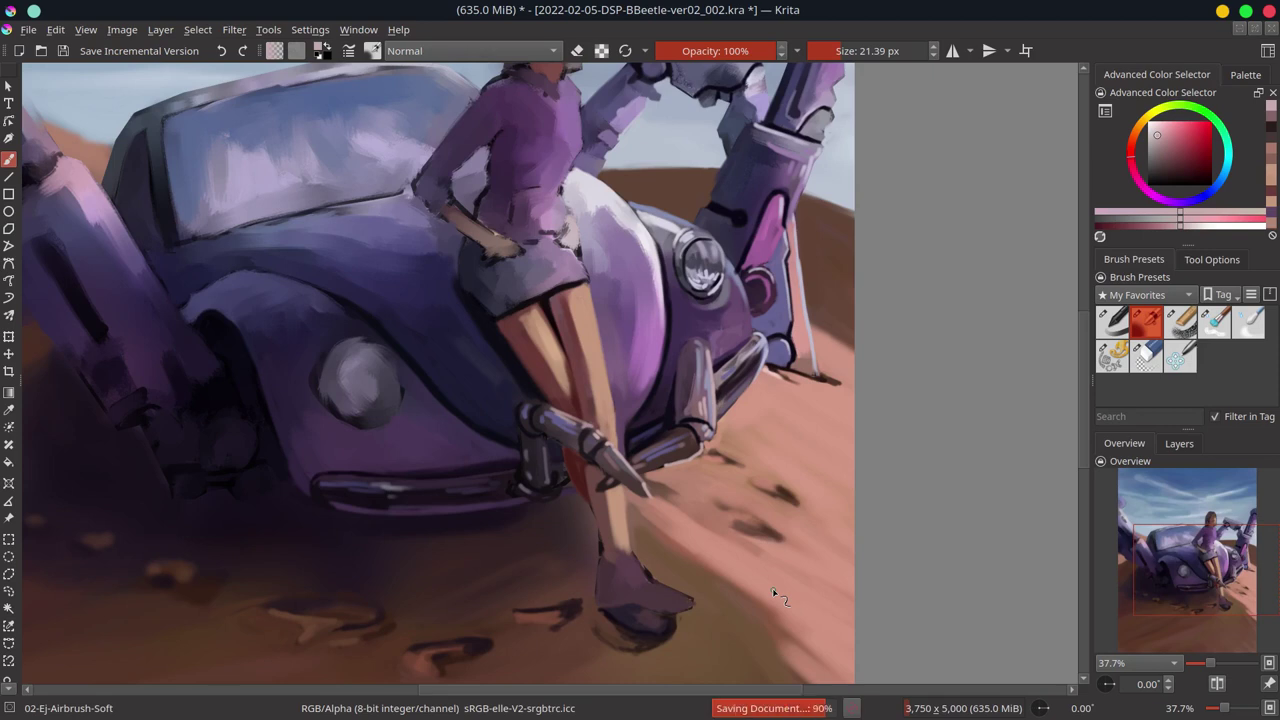
# Extend the shoe's left edge with a dark reddish-purple stroke
pyautogui.keyDown('ctrl'); pyautogui.click(637, 563); pyautogui.keyUp('ctrl')
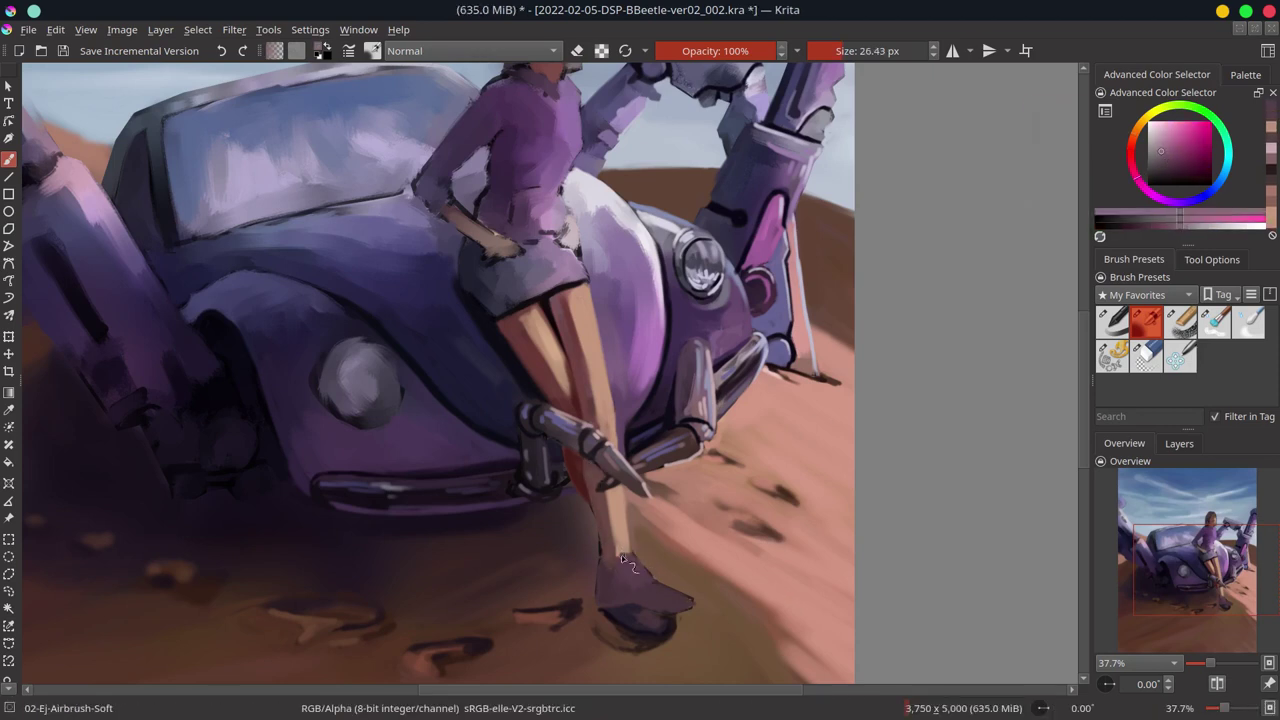
pyautogui.keyDown('ctrl'); pyautogui.click(601, 610); pyautogui.keyUp('ctrl')
pyautogui.moveTo(605, 560)
pyautogui.mouseDown()
pyautogui.moveTo(597, 592)
pyautogui.moveTo(680, 606)
pyautogui.mouseUp()
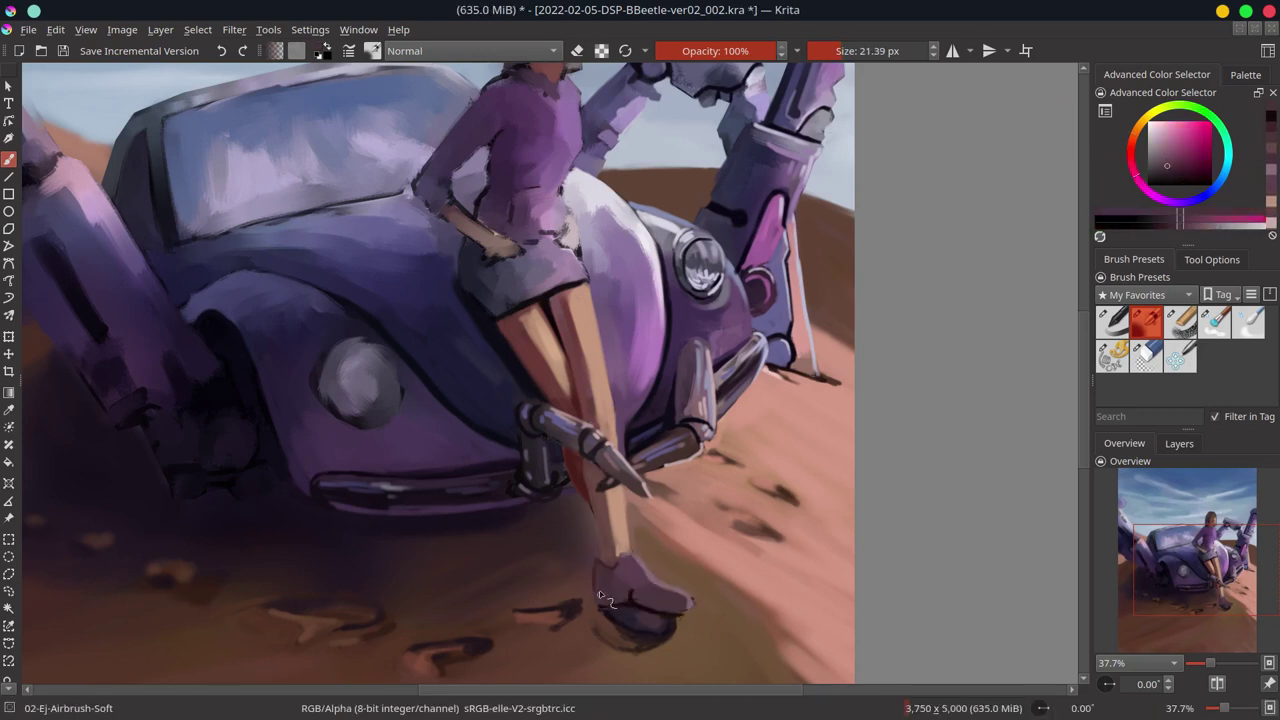
pyautogui.keyDown('ctrl'); pyautogui.click(645, 605); pyautogui.keyUp('ctrl')
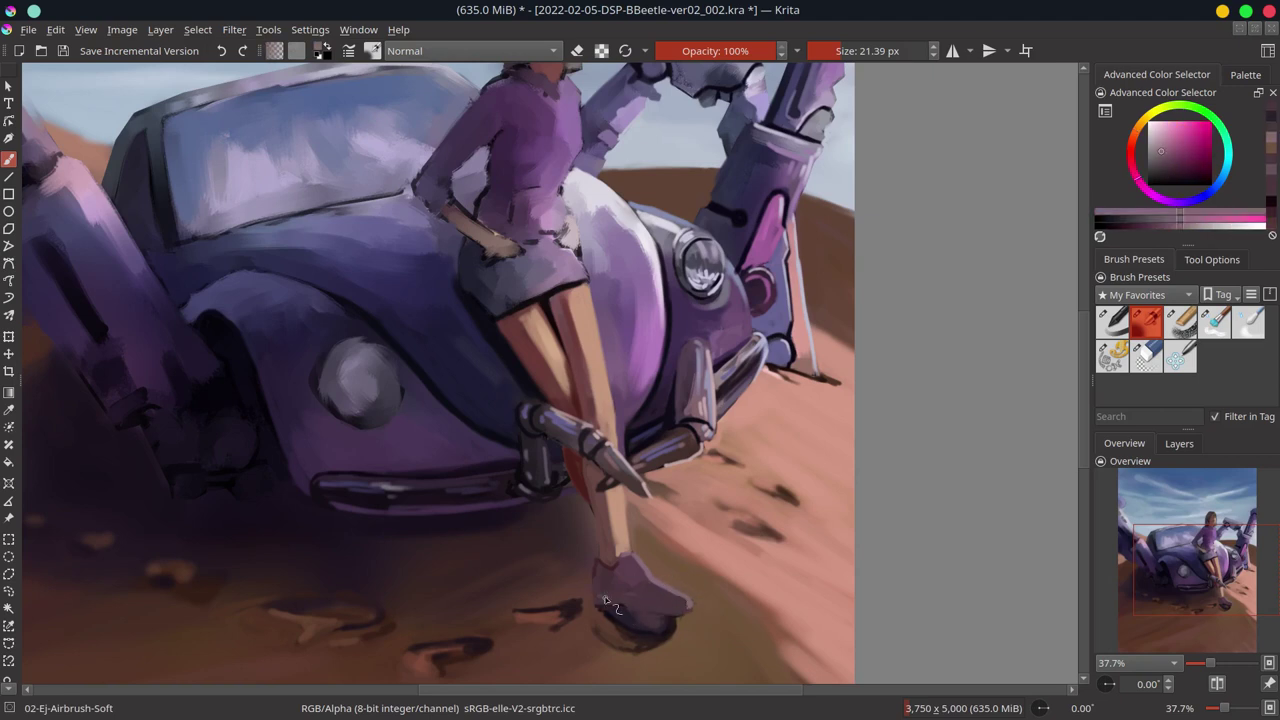
pyautogui.keyDown('ctrl'); pyautogui.click(632, 612); pyautogui.keyUp('ctrl')
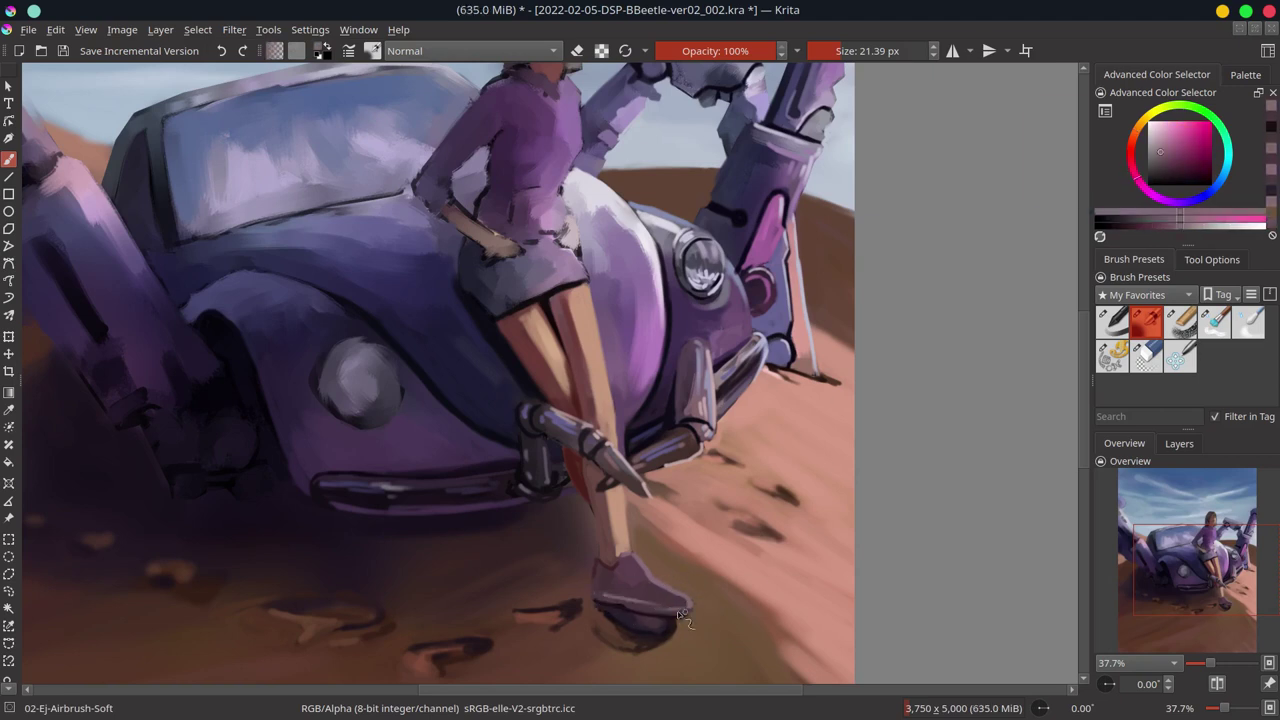
pyautogui.keyDown('ctrl'); pyautogui.click(683, 630); pyautogui.keyUp('ctrl')
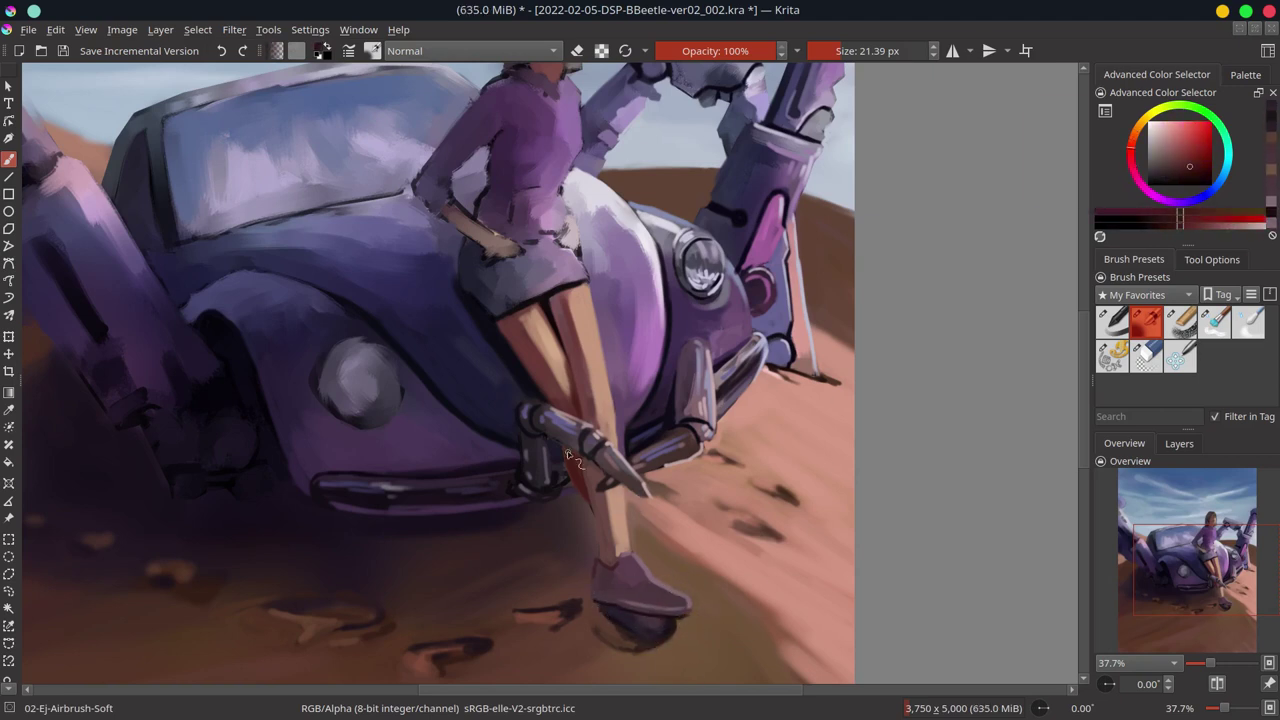
pyautogui.keyDown('ctrl'); pyautogui.click(607, 575); pyautogui.keyUp('ctrl')
# Highlight the shoe top in light mauve and paint a dark shadow beneath it
pyautogui.keyDown('ctrl'); pyautogui.click(820, 491); pyautogui.keyUp('ctrl')
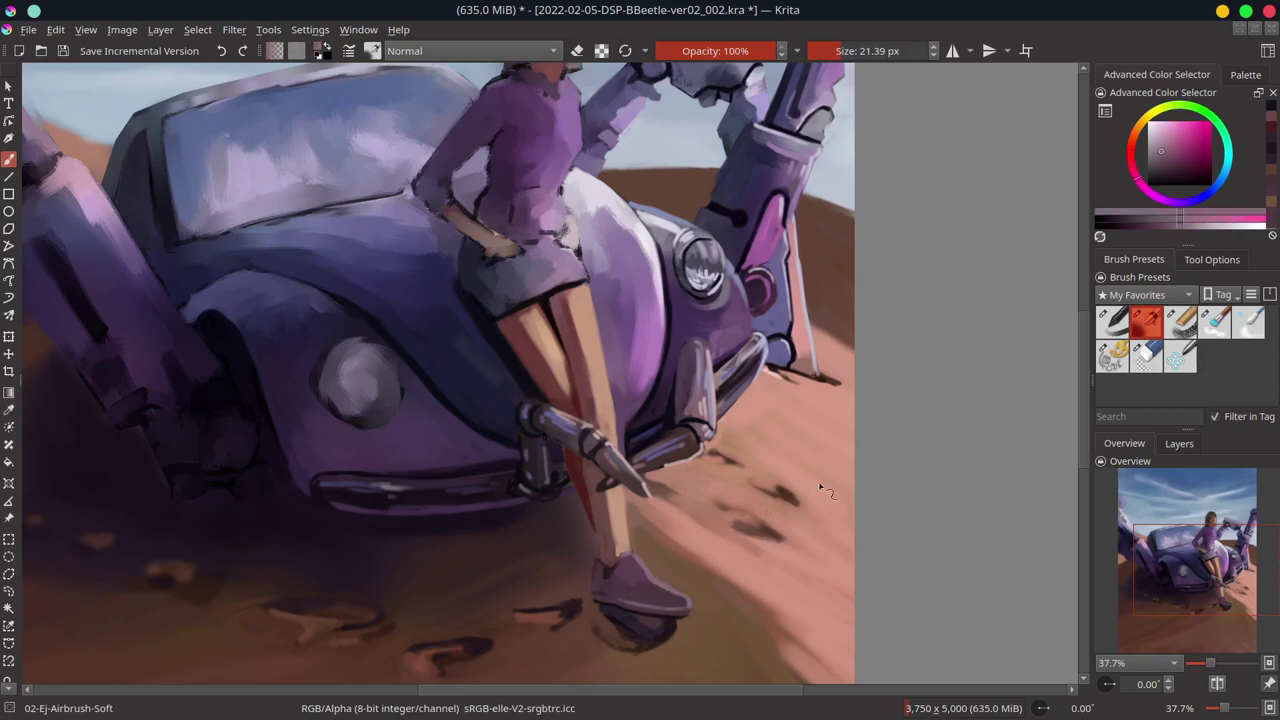
pyautogui.moveTo(630, 575); pyautogui.dragTo(688, 605)
pyautogui.keyDown('ctrl'); pyautogui.click(655, 625); pyautogui.keyUp('ctrl')
pyautogui.moveTo(620, 650); pyautogui.dragTo(685, 670)
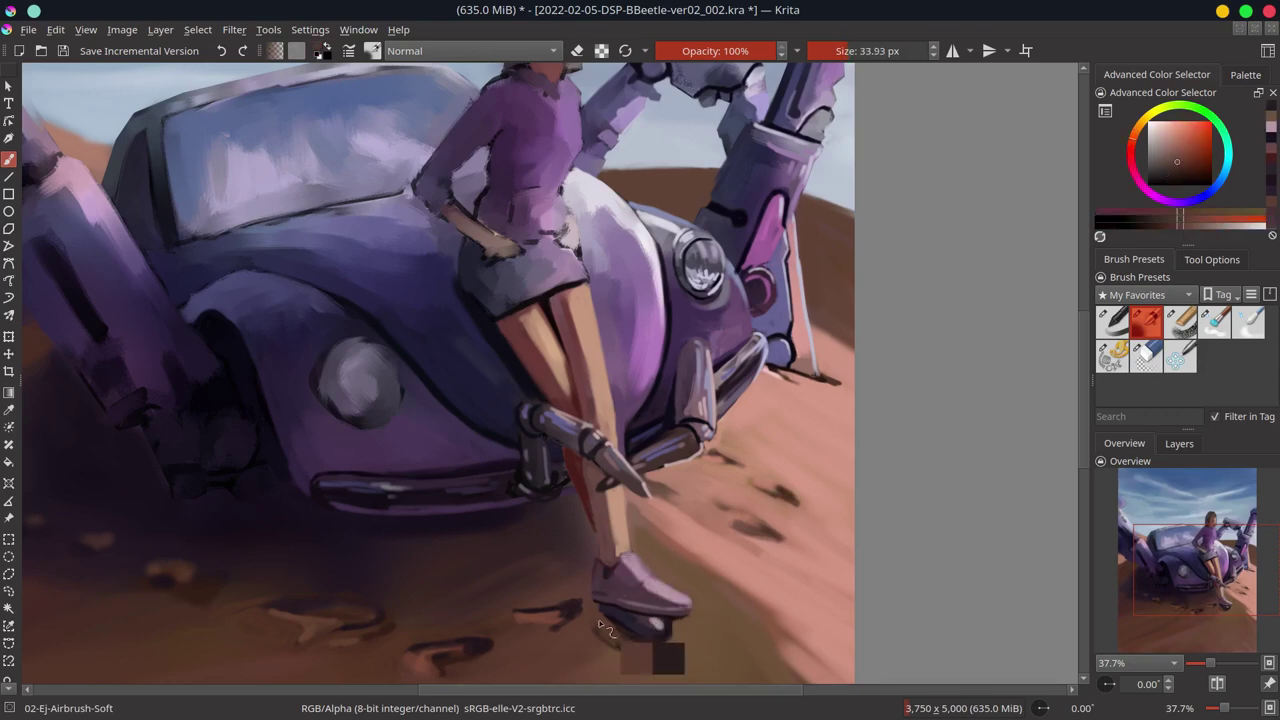
pyautogui.scroll(1, 650, 600)
# Hide Group 5 in the Layers panel and save the painting
pyautogui.scroll(-5, 620, 360)
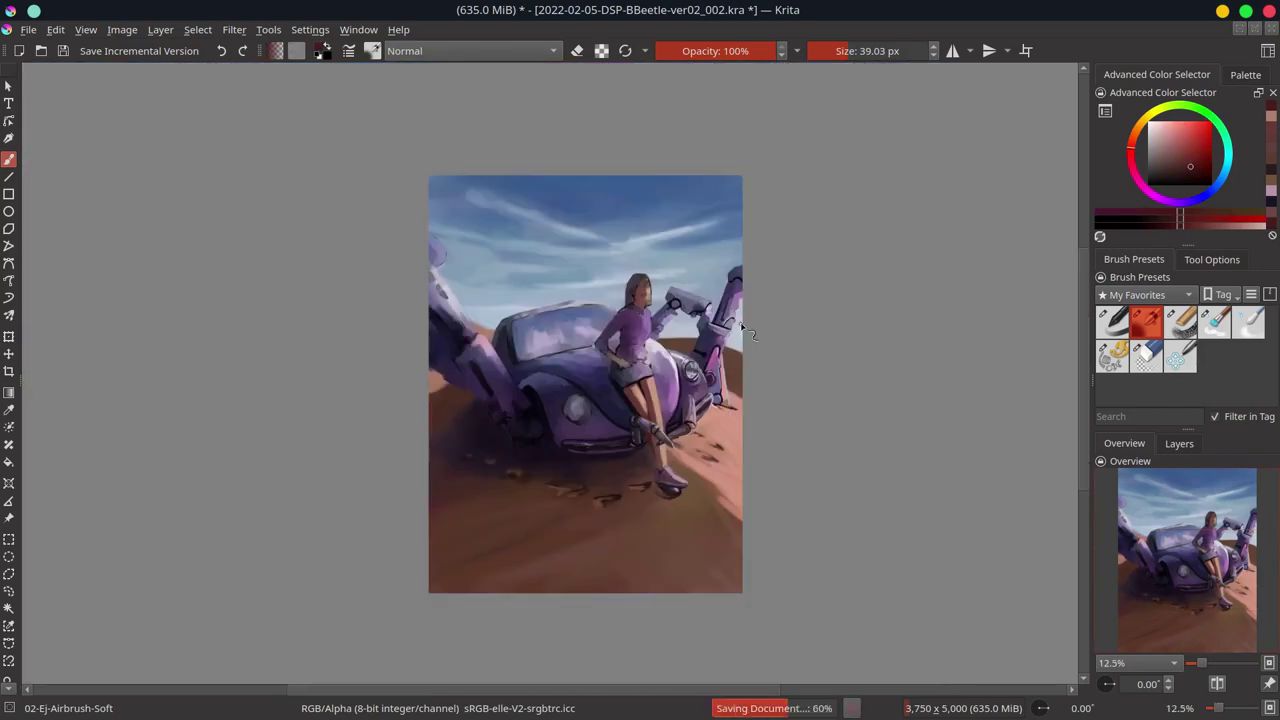
pyautogui.scroll(4, 660, 483)
pyautogui.scroll(-5, 735, 455)
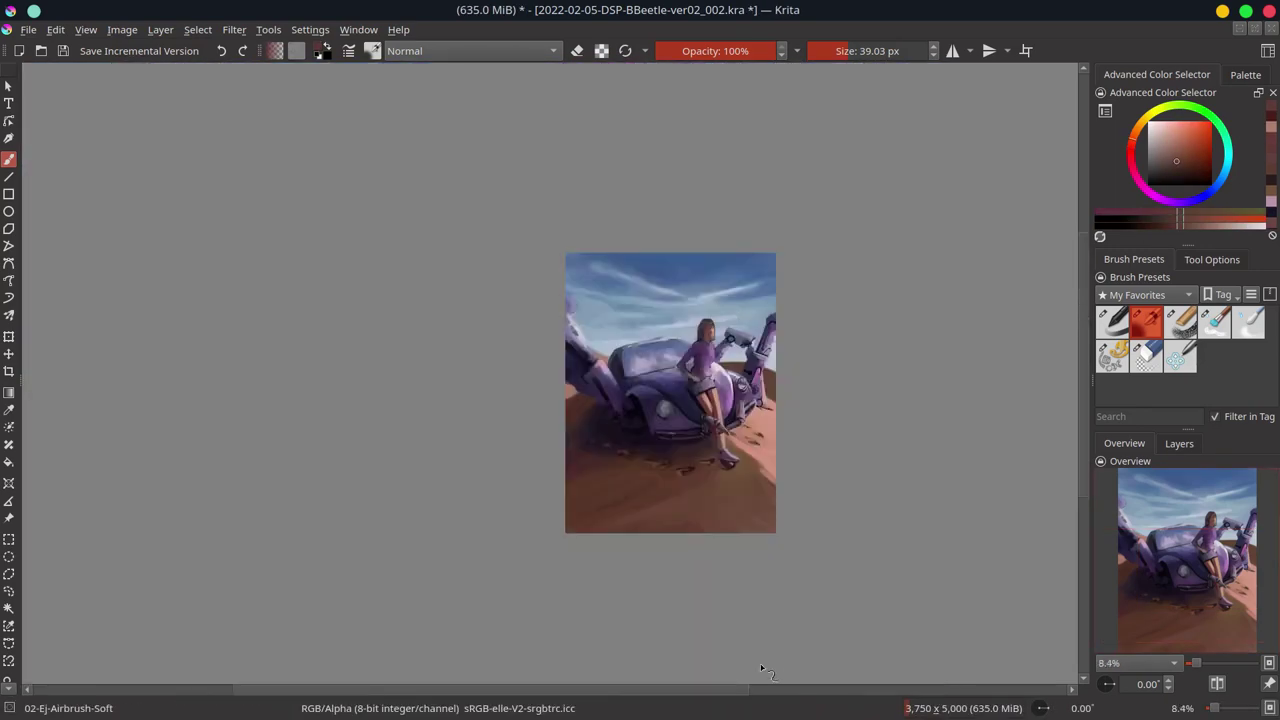
pyautogui.click(1179, 446)
pyautogui.click(1104, 558)
pyautogui.click(1104, 558)
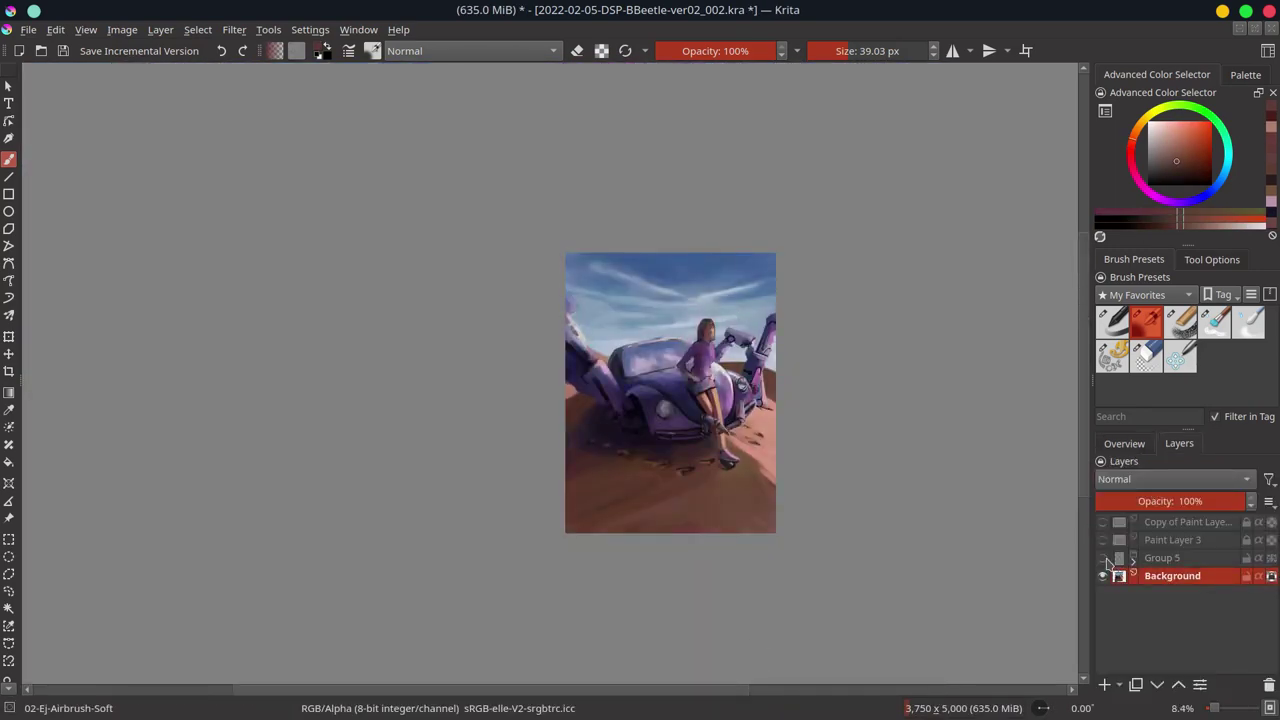
pyautogui.scroll(3, 651, 379)
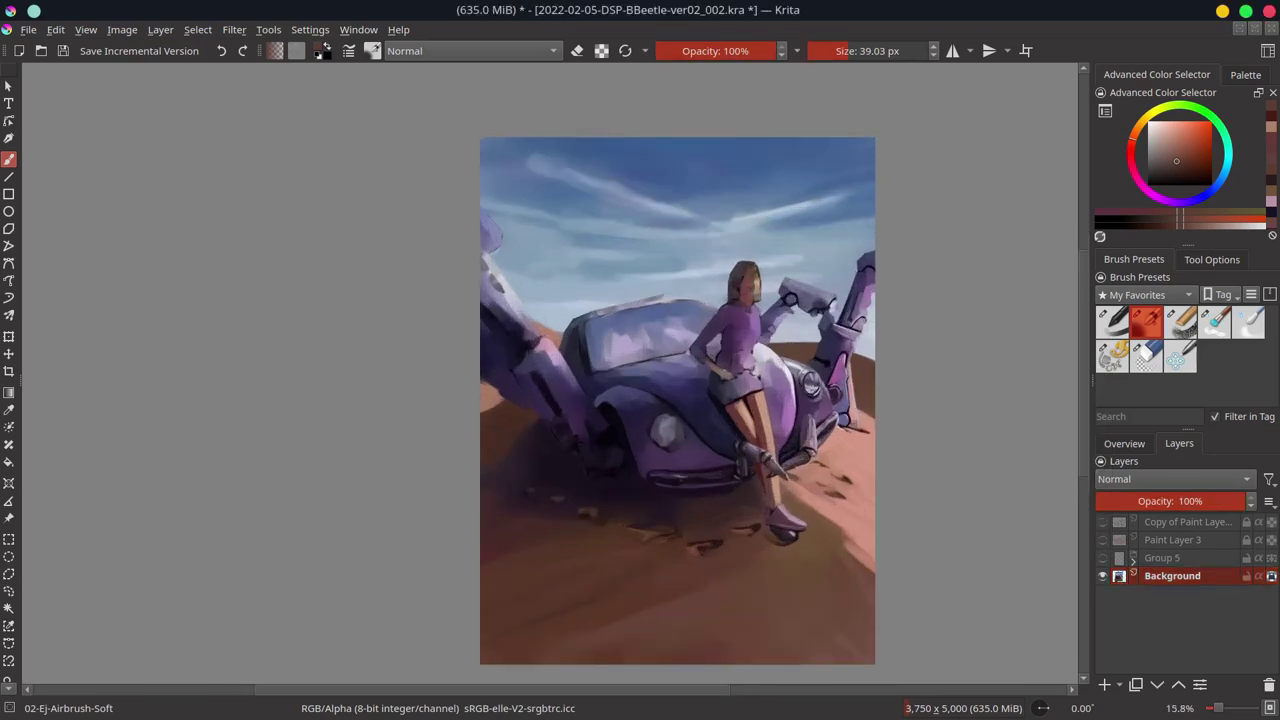
pyautogui.hotkey('ctrl', 's')
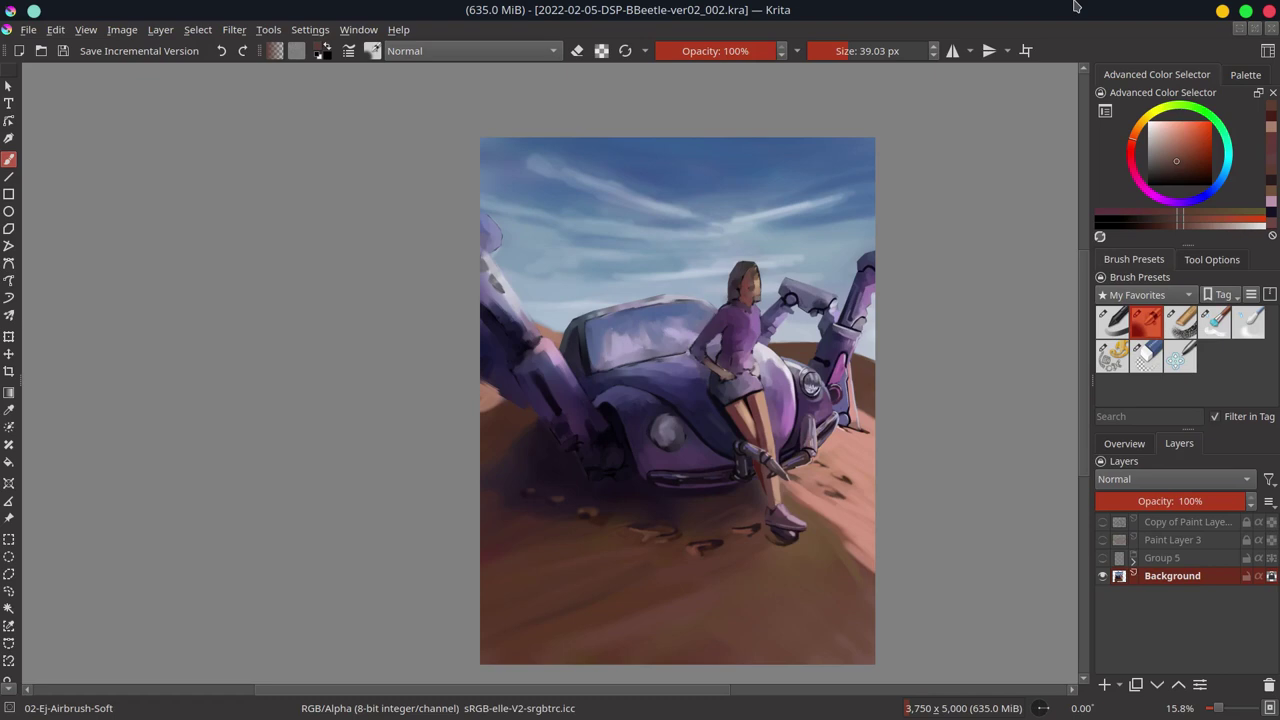
# Show Group 5 again and mirror the view horizontally from the Overview docker
pyautogui.click(1104, 558)
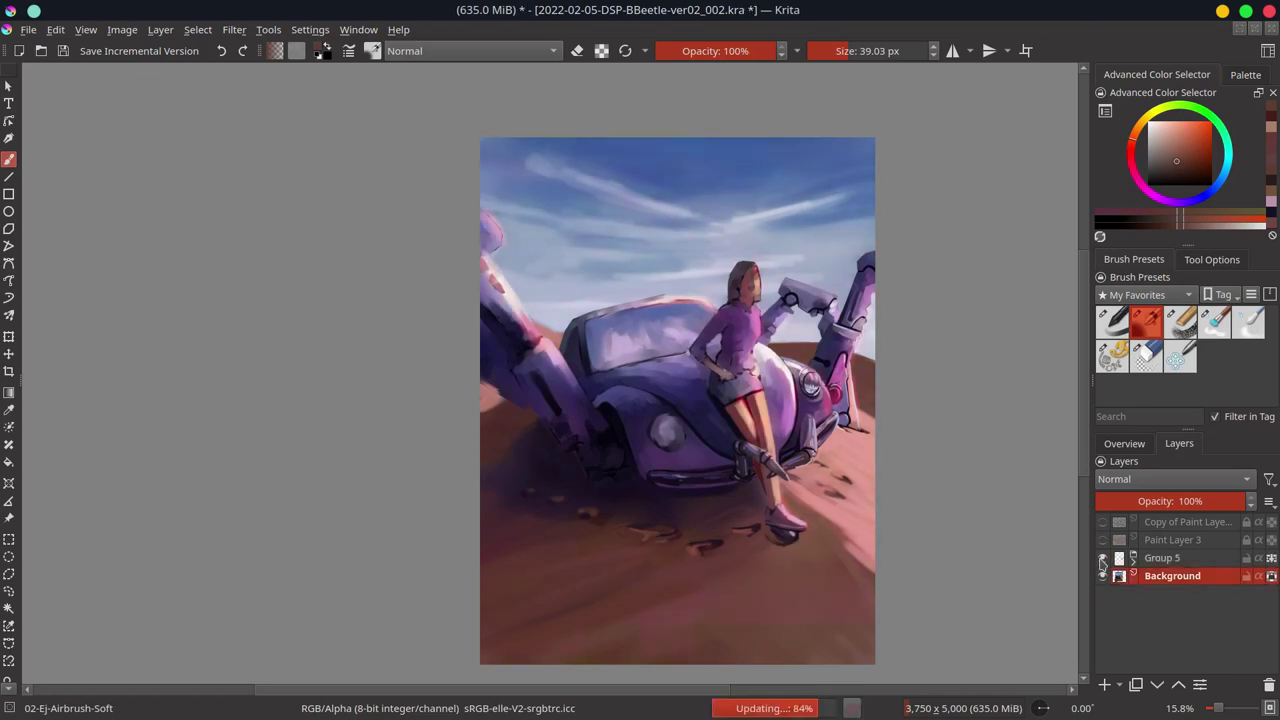
pyautogui.scroll(-1, 954, 495)
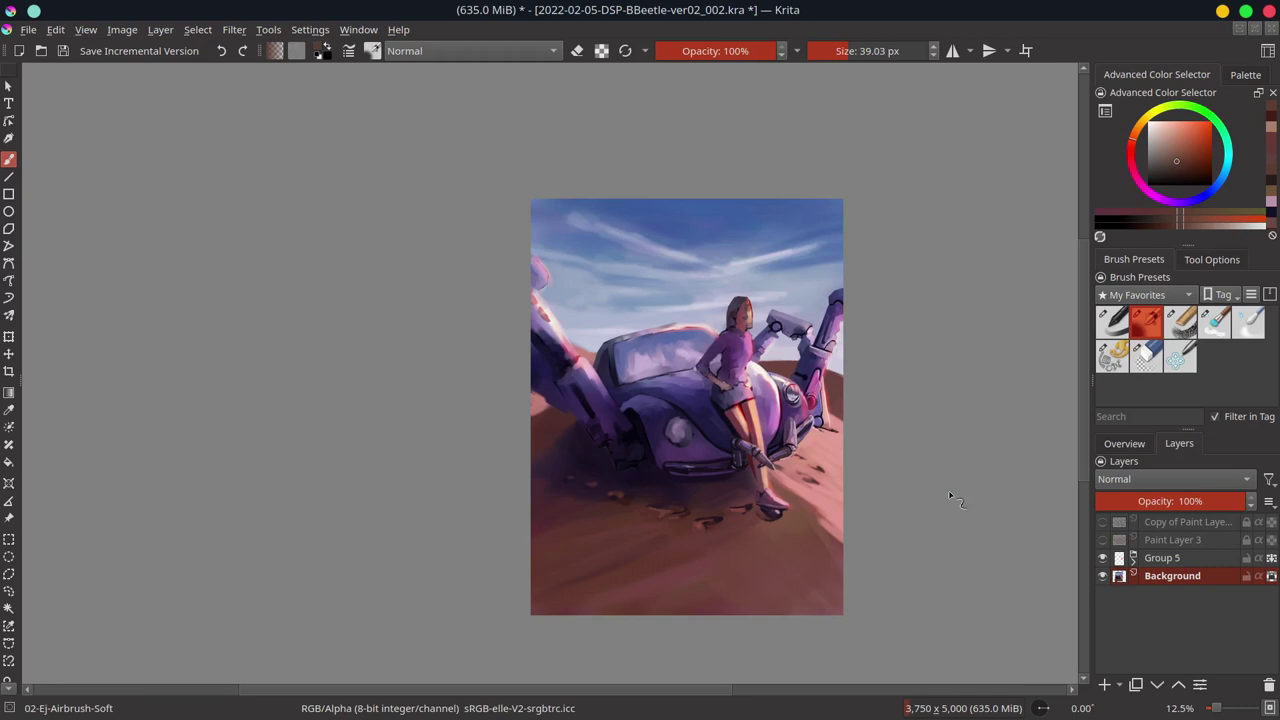
pyautogui.click(1124, 443)
pyautogui.click(1217, 684)
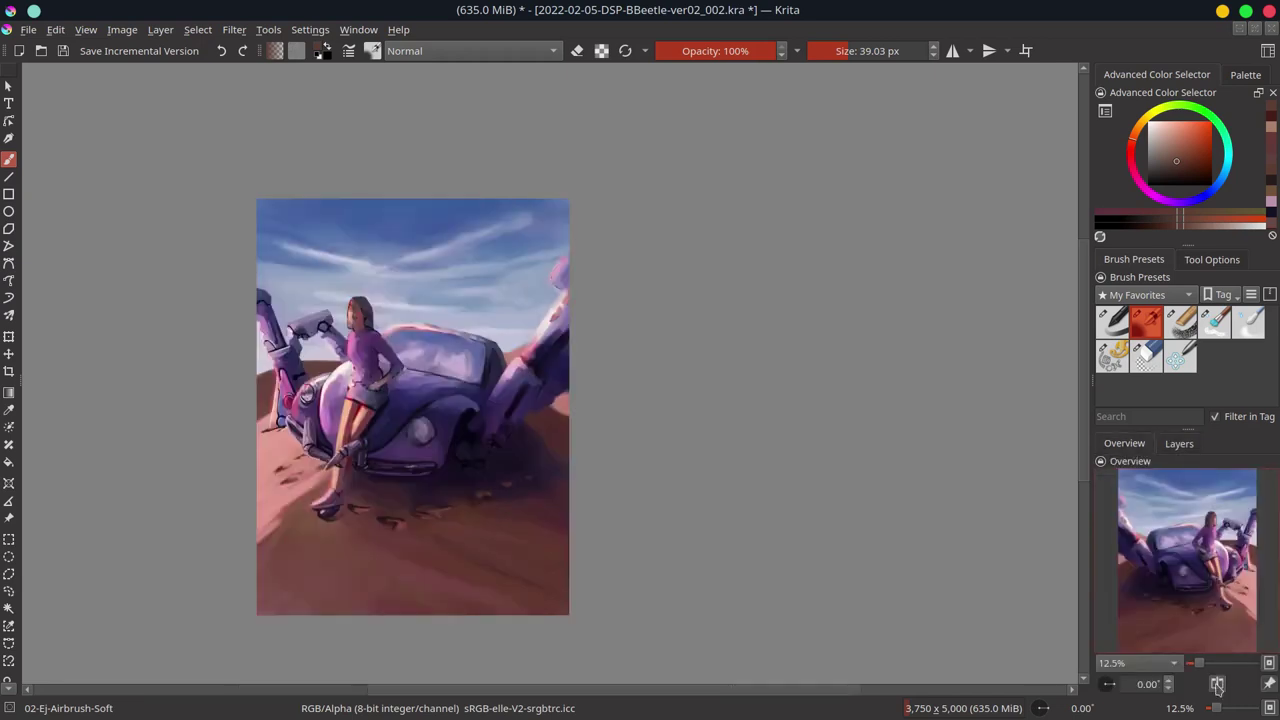
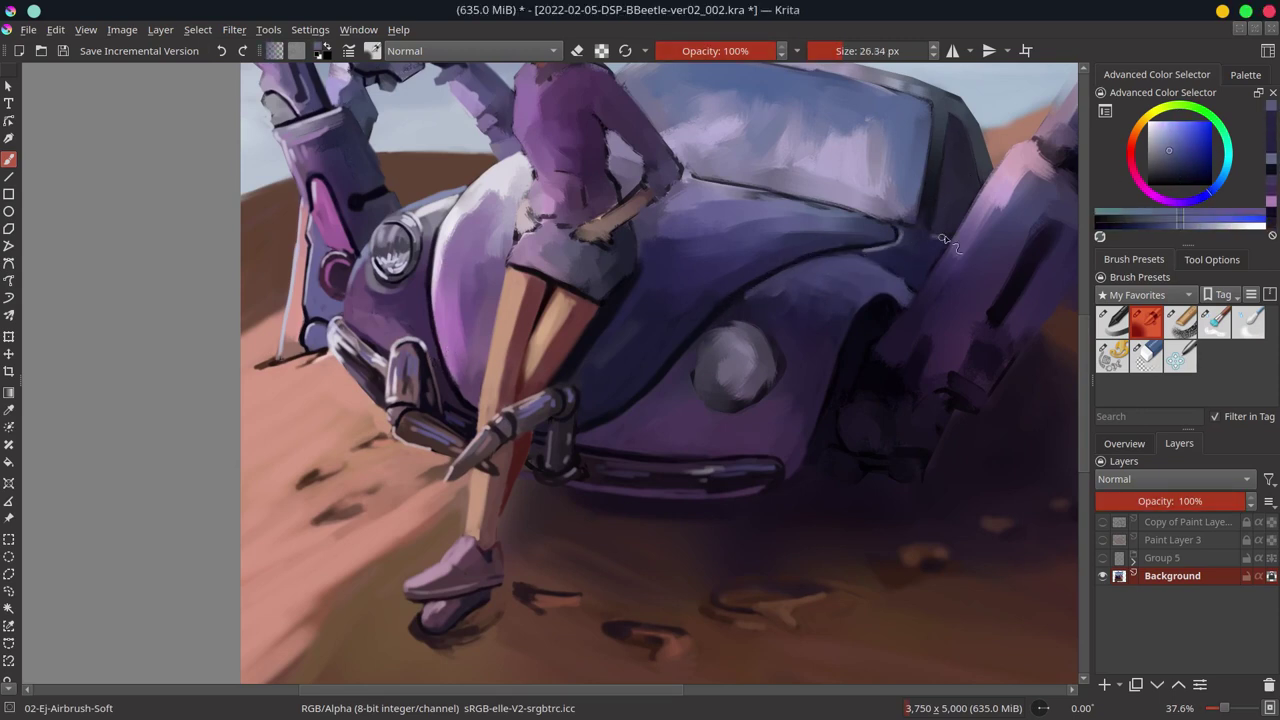
# Sample sandy salmon, navy purple and lighter purple tones from the desert and car
pyautogui.click(1124, 443)
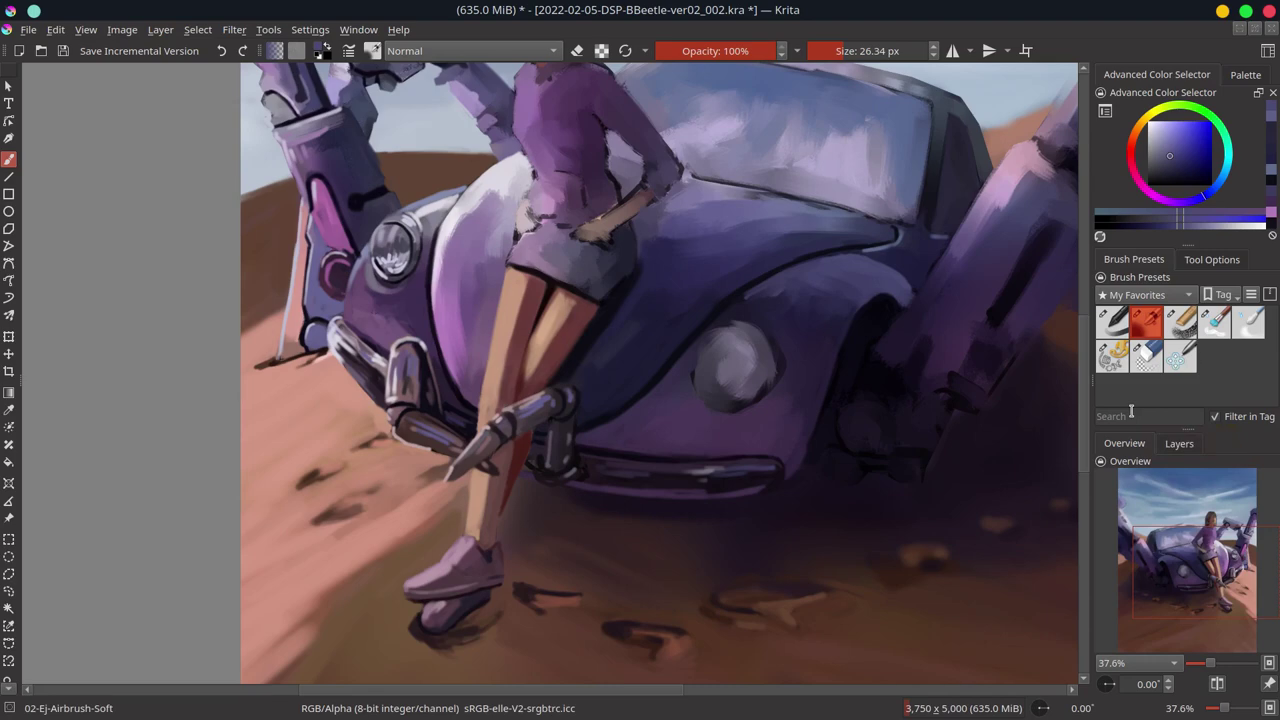
pyautogui.scroll(-5, 858, 300)
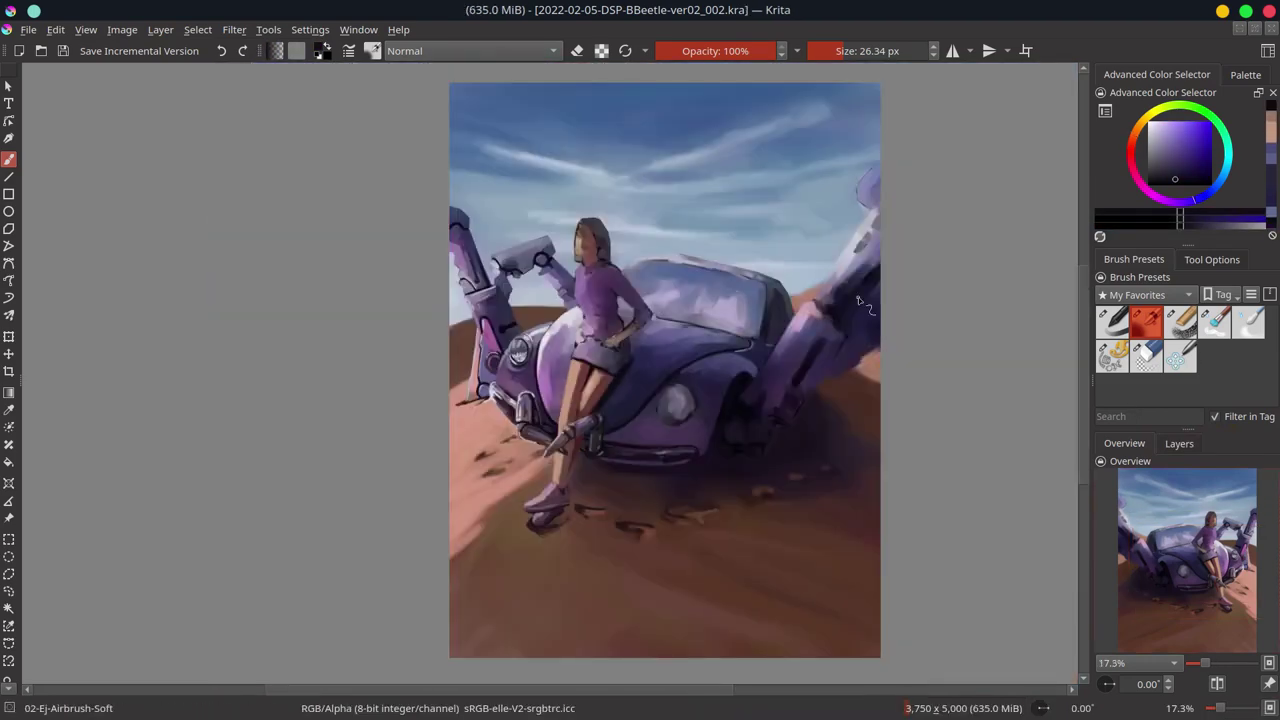
pyautogui.keyDown('ctrl'); pyautogui.click(469, 540); pyautogui.keyUp('ctrl')
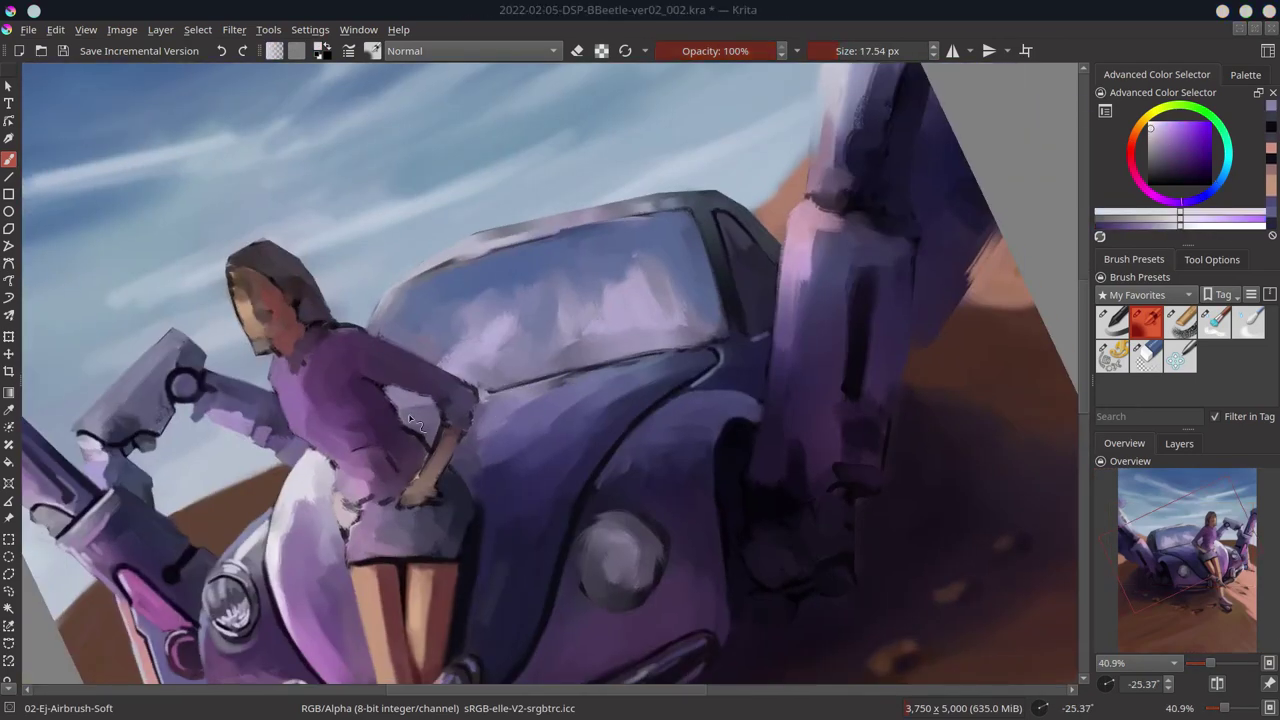
pyautogui.keyDown('ctrl'); pyautogui.click(538, 405); pyautogui.keyUp('ctrl')
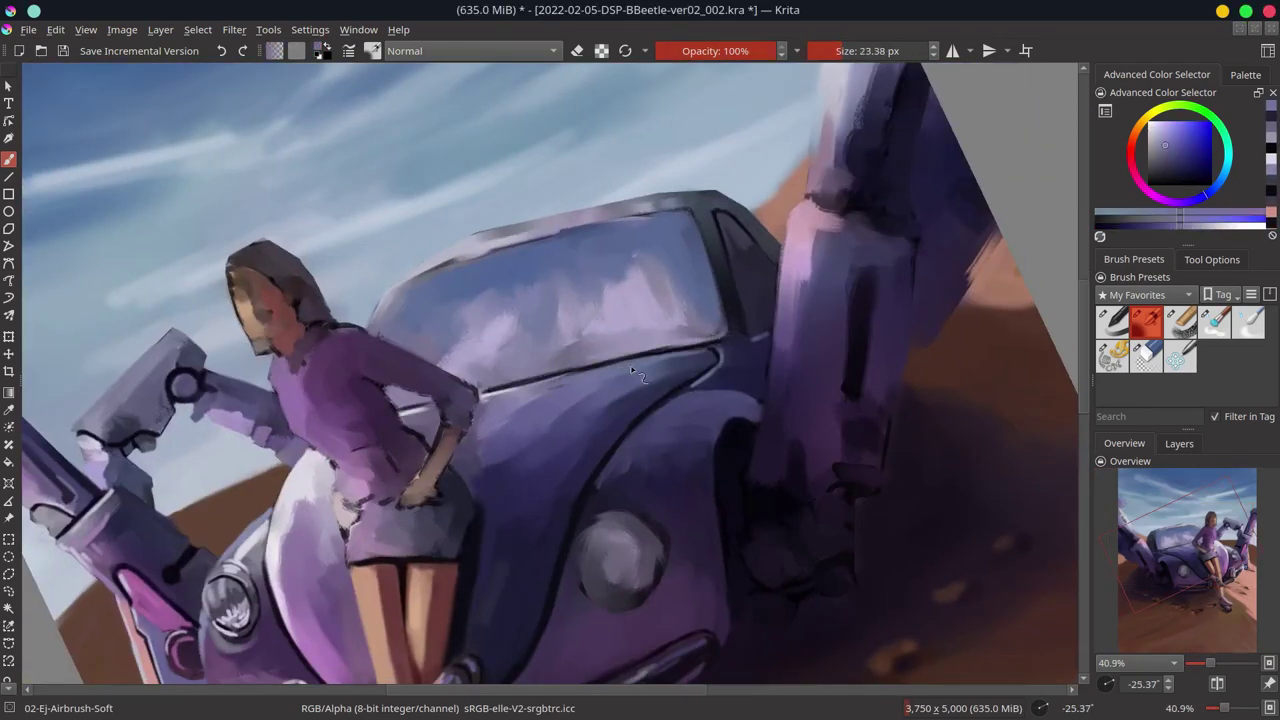
pyautogui.keyDown('ctrl'); pyautogui.click(490, 420); pyautogui.keyUp('ctrl')
pyautogui.moveTo(490, 420); pyautogui.dragTo(330, 535)
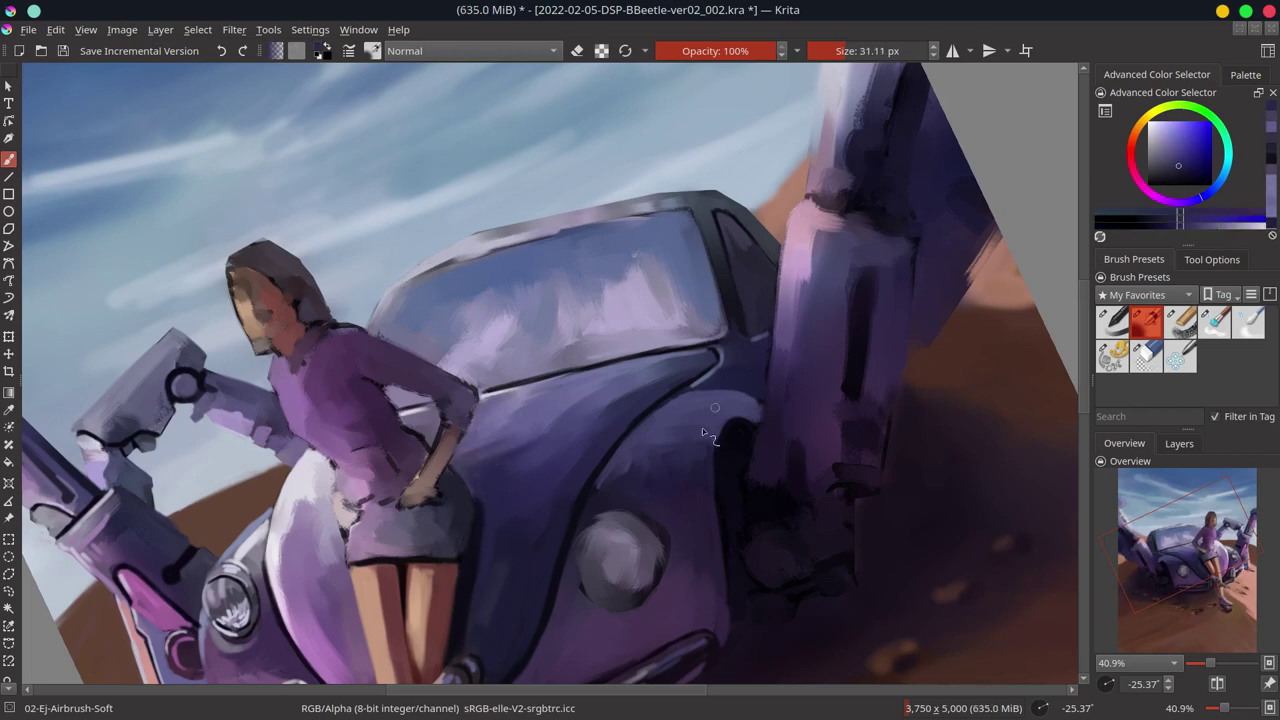
# Reset the canvas rotation to 0° and fit the whole painting in view
pyautogui.press('5')
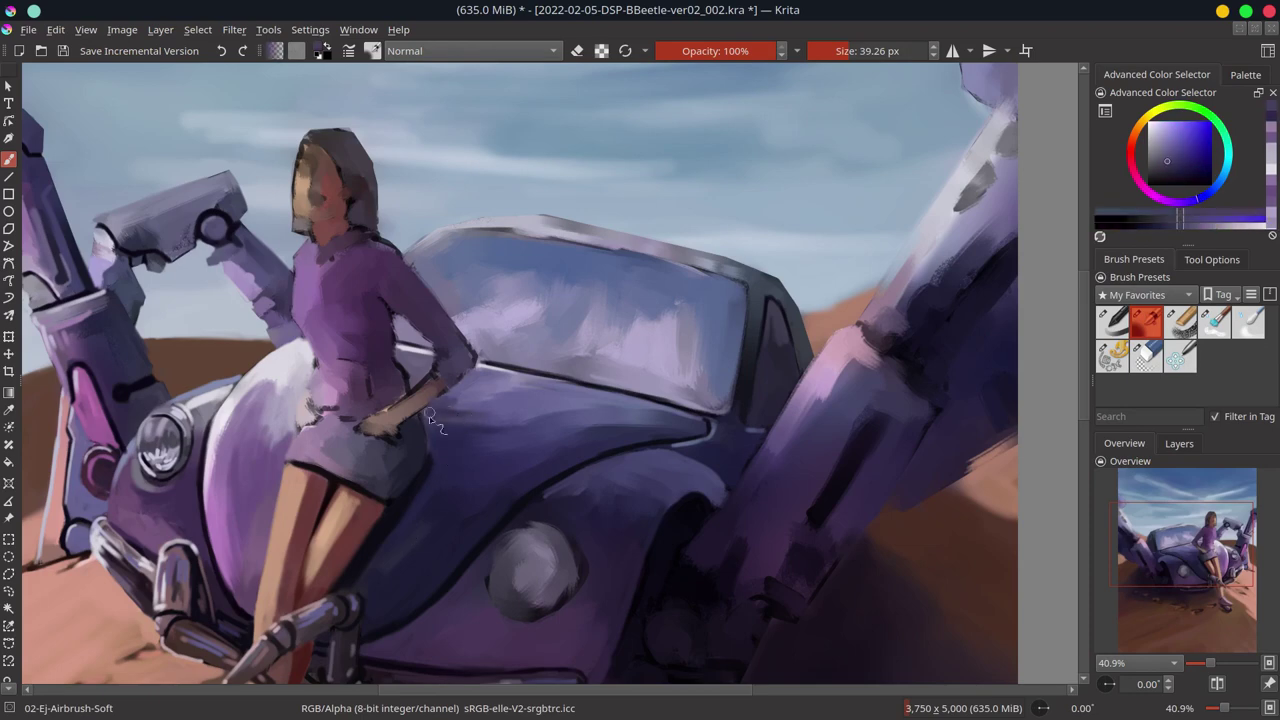
pyautogui.press('2')
pyautogui.scroll(5, 422, 563)
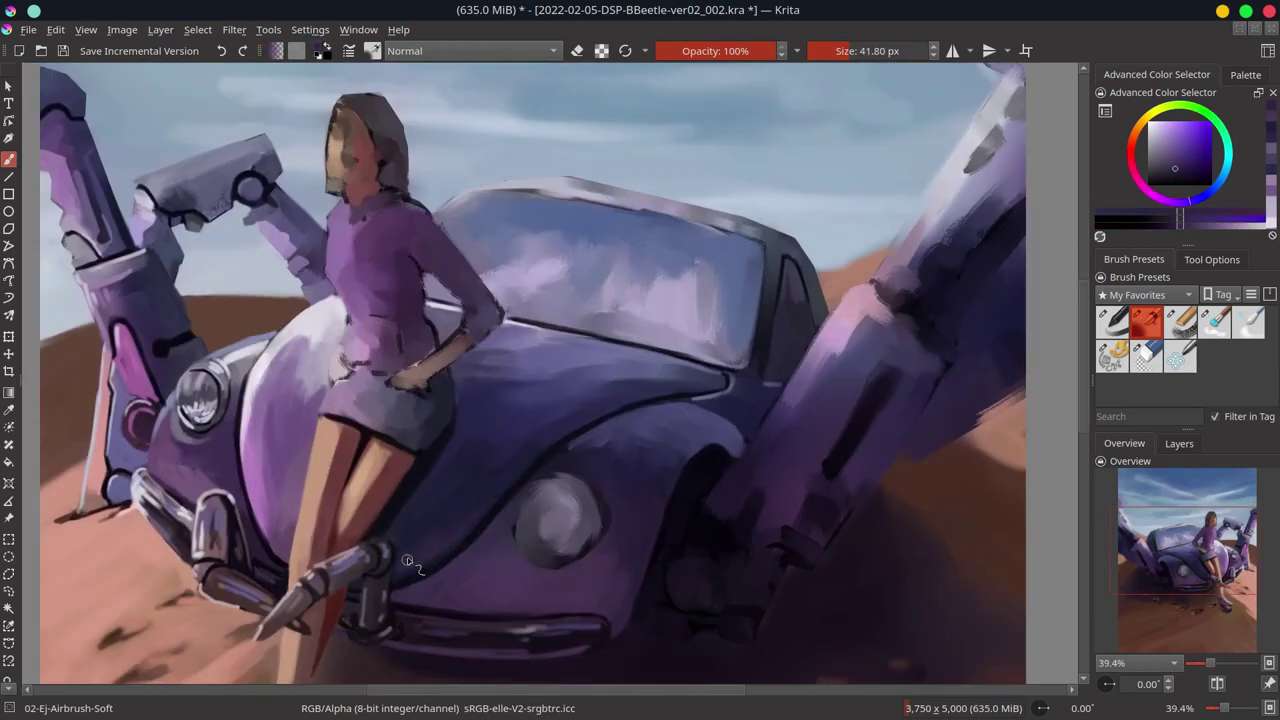
pyautogui.scroll(2, 422, 563)
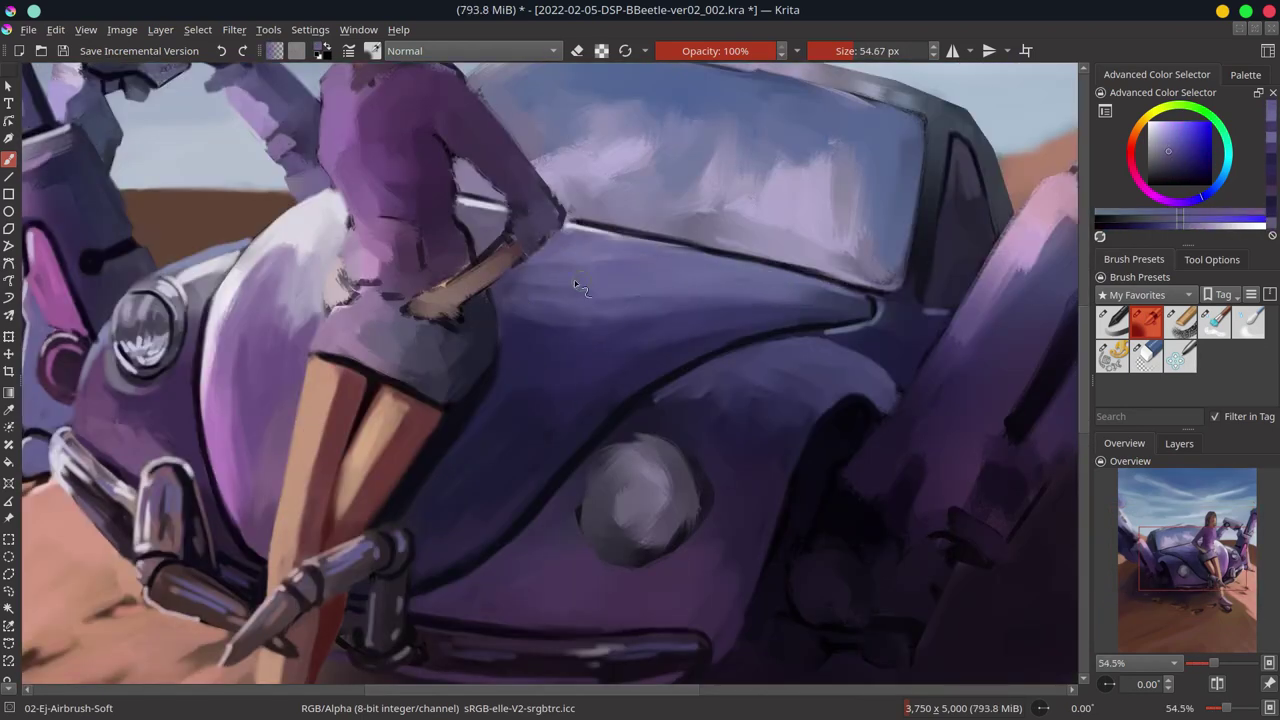
pyautogui.scroll(-1, 870, 312)
# Zoom far out with layers shown and mirror the view to check the composition
pyautogui.press('/')
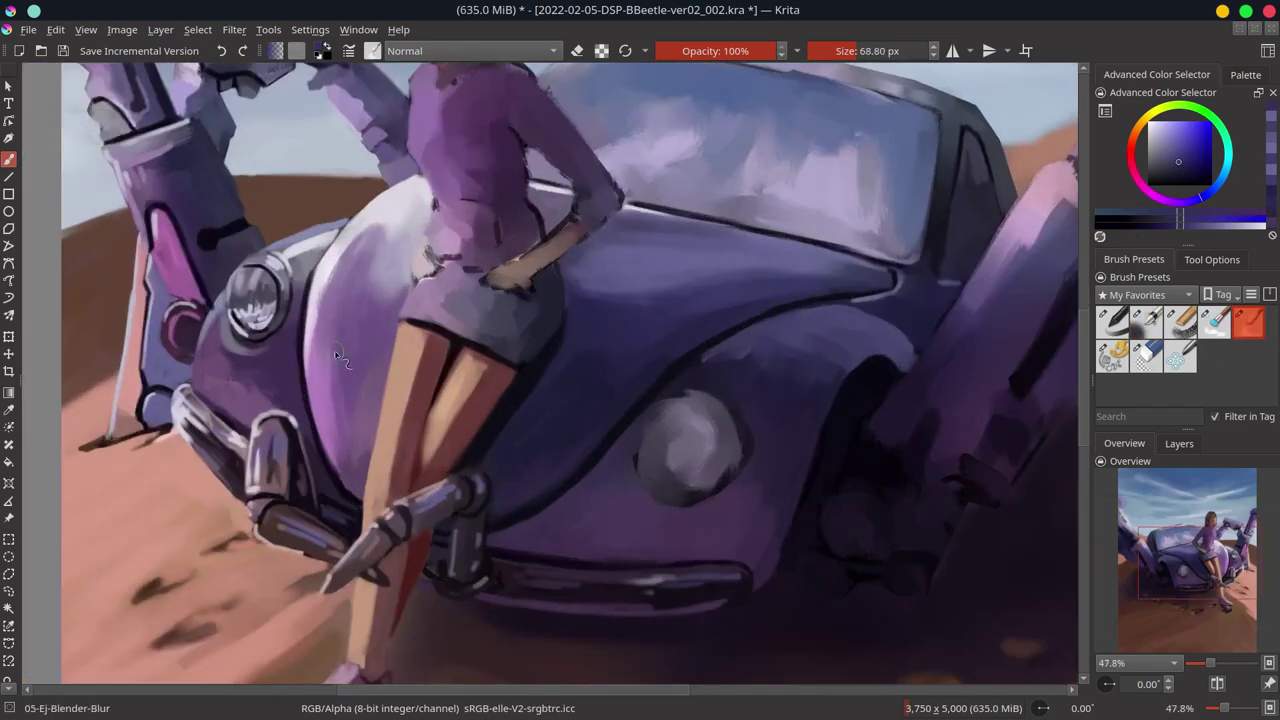
pyautogui.press('2')
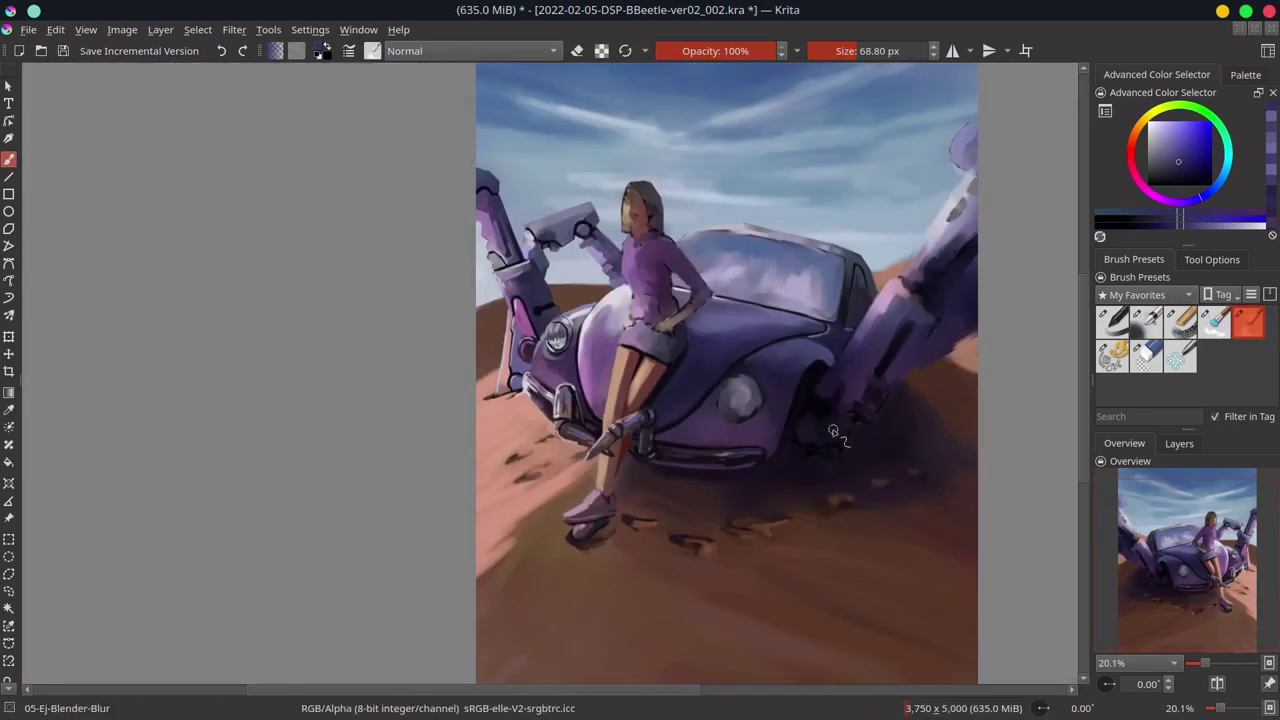
pyautogui.click(1179, 443)
pyautogui.press('-')
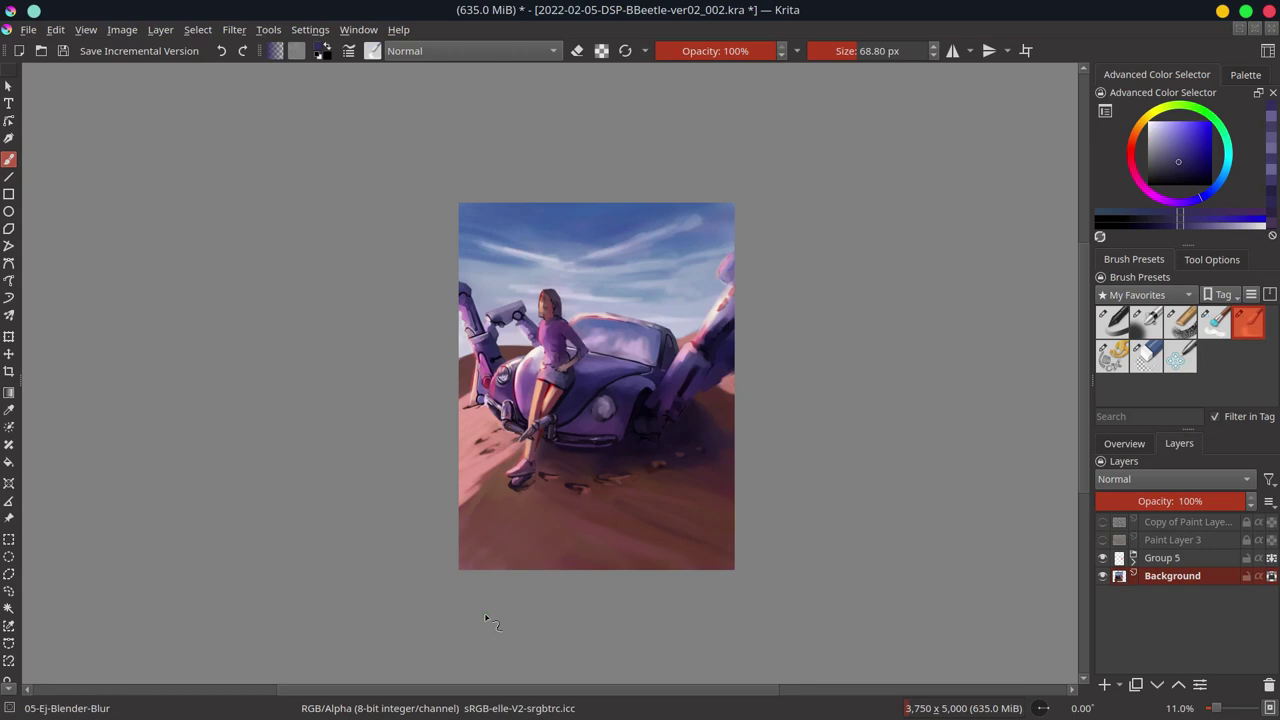
pyautogui.press('m')
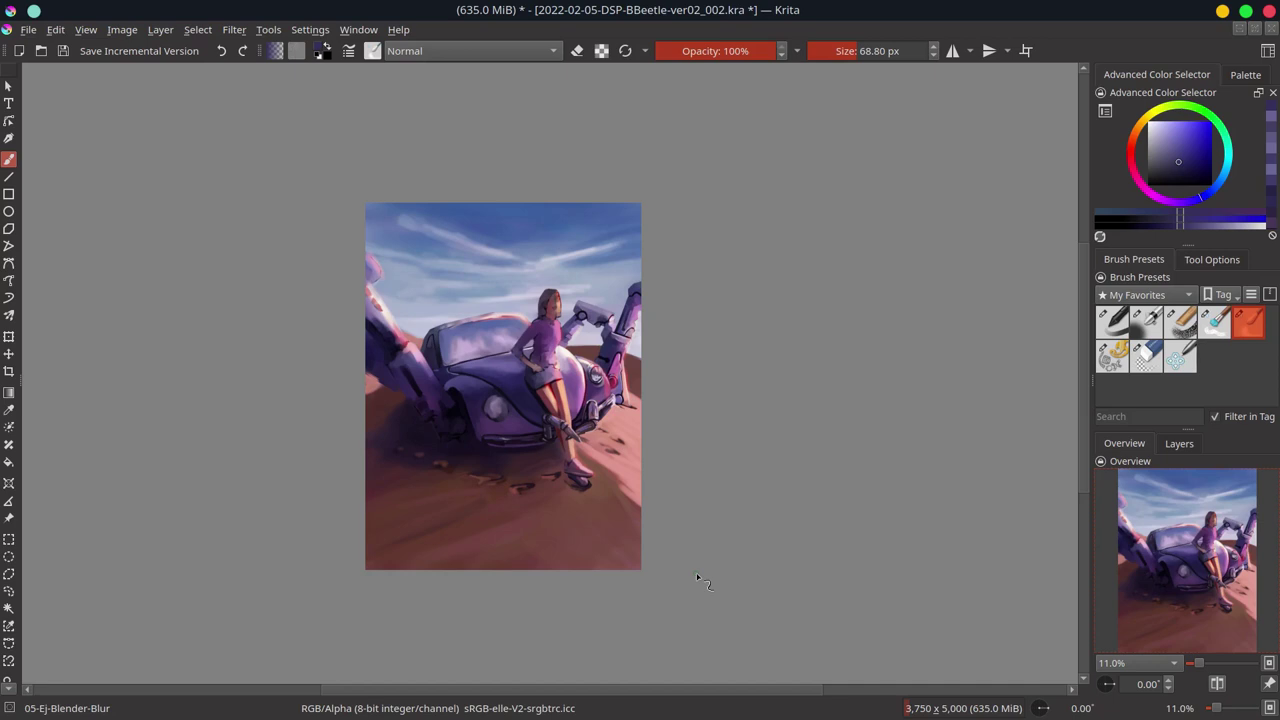
# With the soft airbrush, paint a dark stroke along the windshield's top edge
pyautogui.click(1179, 443)
pyautogui.click(1147, 320)
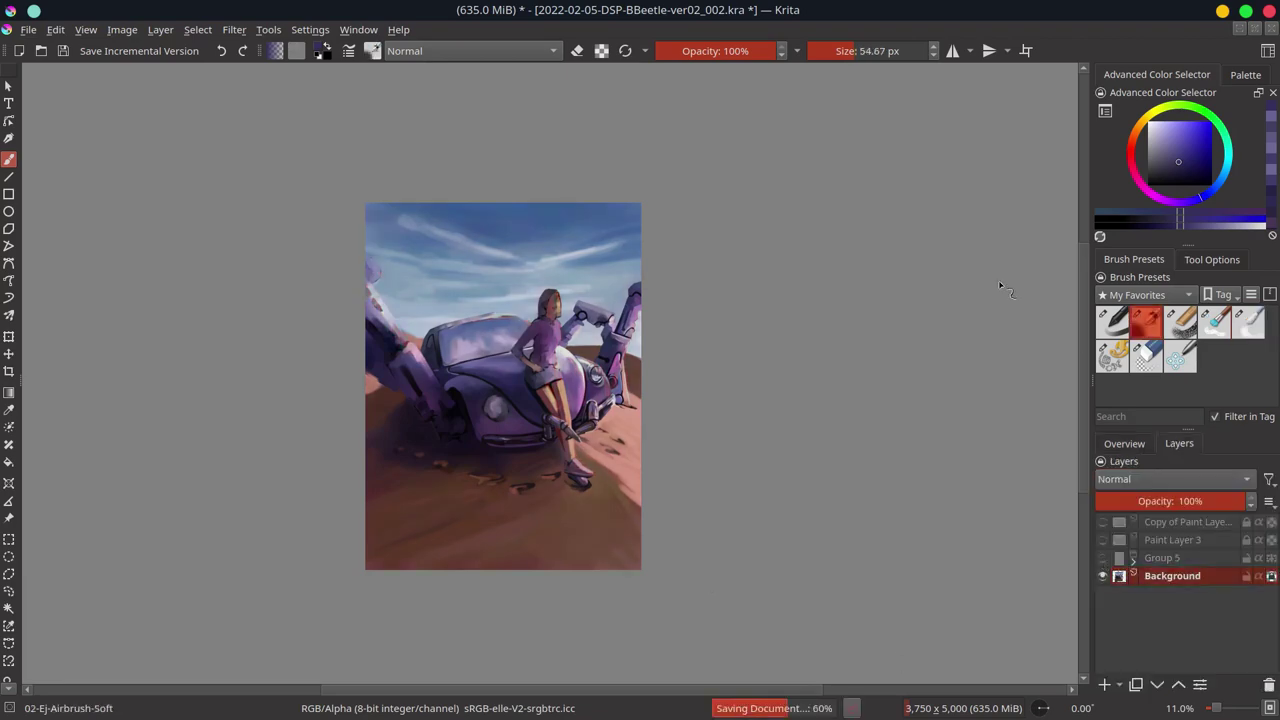
pyautogui.scroll(3, 548, 440)
pyautogui.scroll(3, 562, 490)
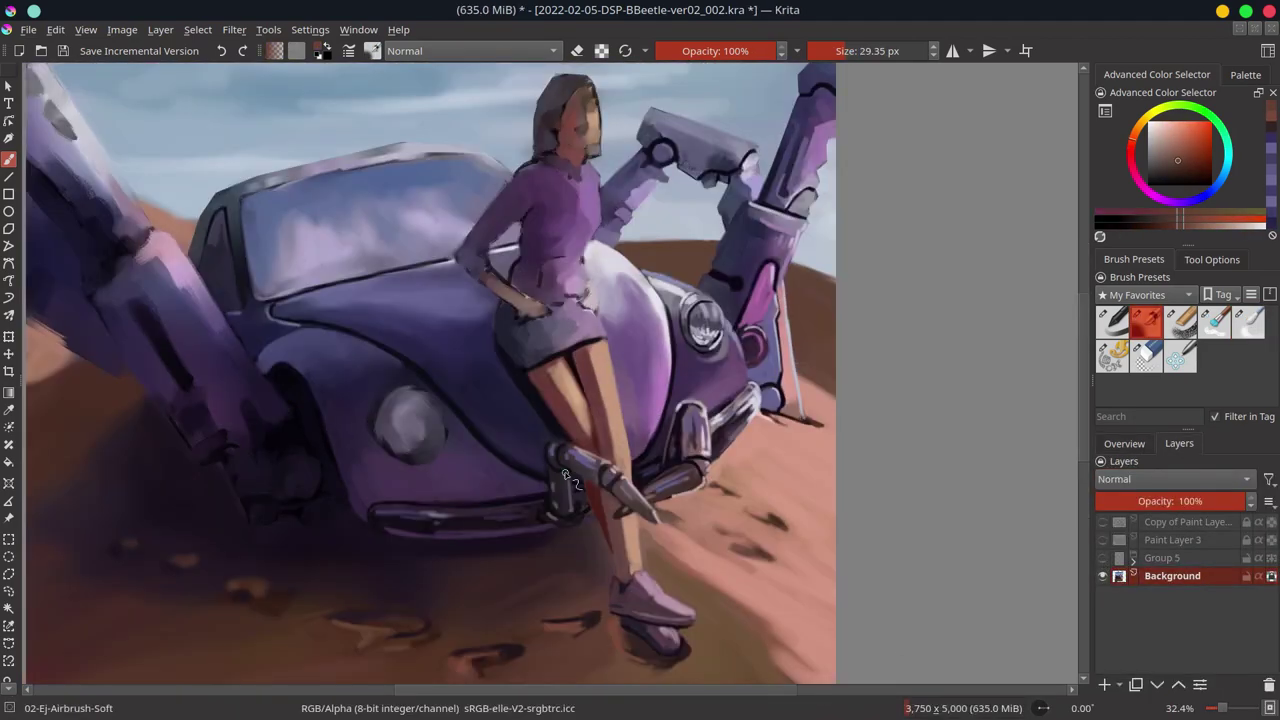
pyautogui.scroll(2, 370, 325)
pyautogui.moveTo(367, 322); pyautogui.dragTo(648, 283)
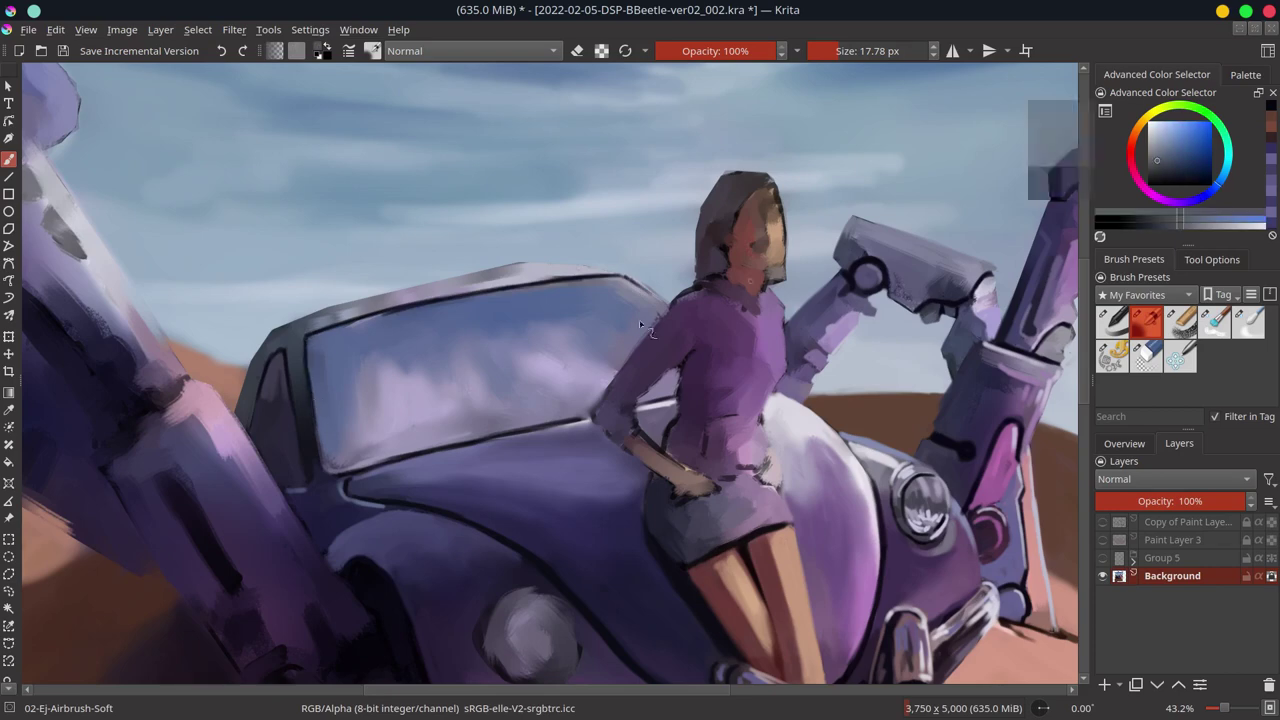
# Add a pale lavender highlight along the windshield's top edge
pyautogui.keyDown('ctrl'); pyautogui.click(300, 360); pyautogui.keyUp('ctrl')
pyautogui.keyDown('ctrl'); pyautogui.click(296, 346); pyautogui.keyUp('ctrl')
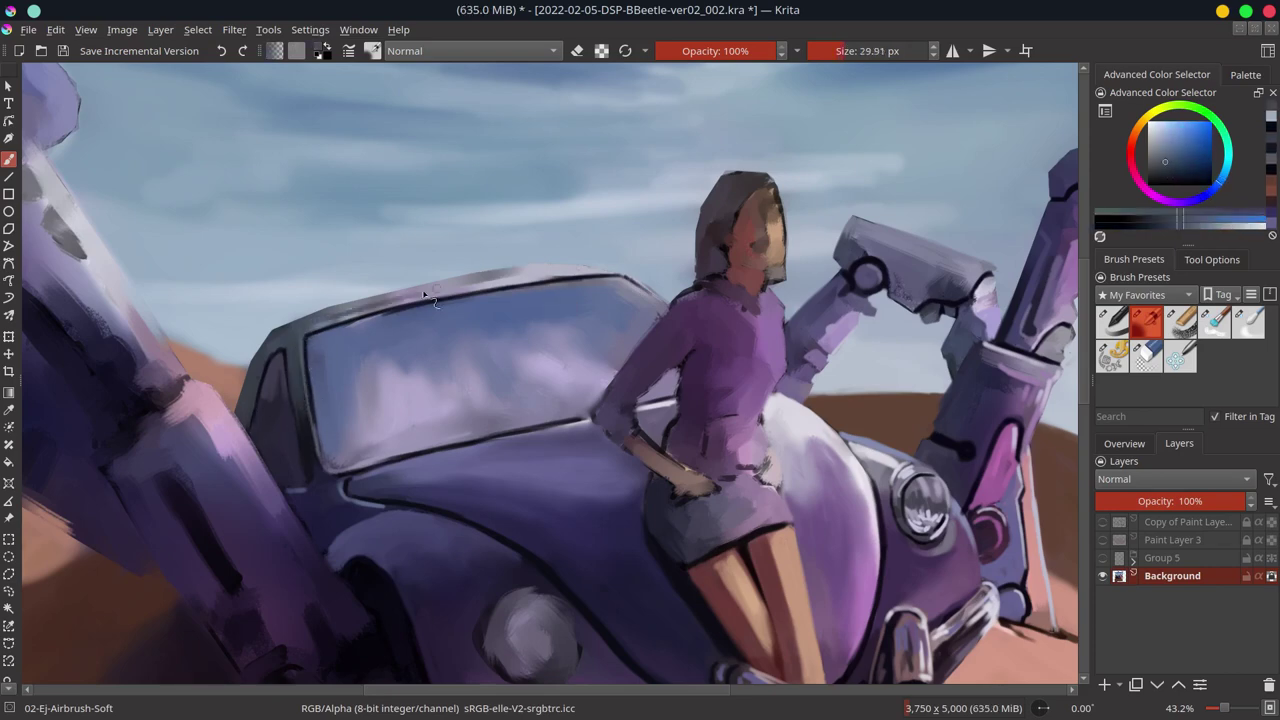
pyautogui.moveTo(320, 312); pyautogui.dragTo(628, 278)
pyautogui.moveTo(494, 280)
pyautogui.mouseDown()
pyautogui.moveTo(395, 297)
pyautogui.moveTo(620, 271)
pyautogui.mouseUp()
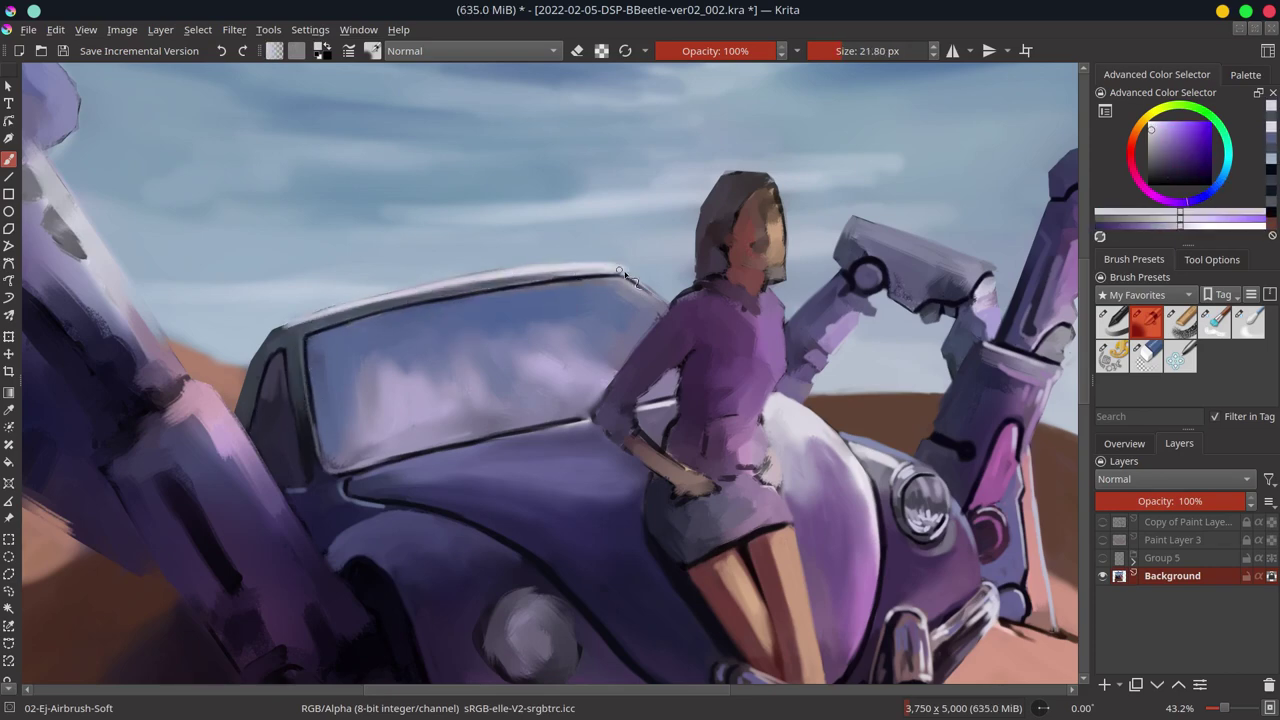
# Darken the headlight's lower edge and upper area with sampled dark purples
pyautogui.click(1124, 443)
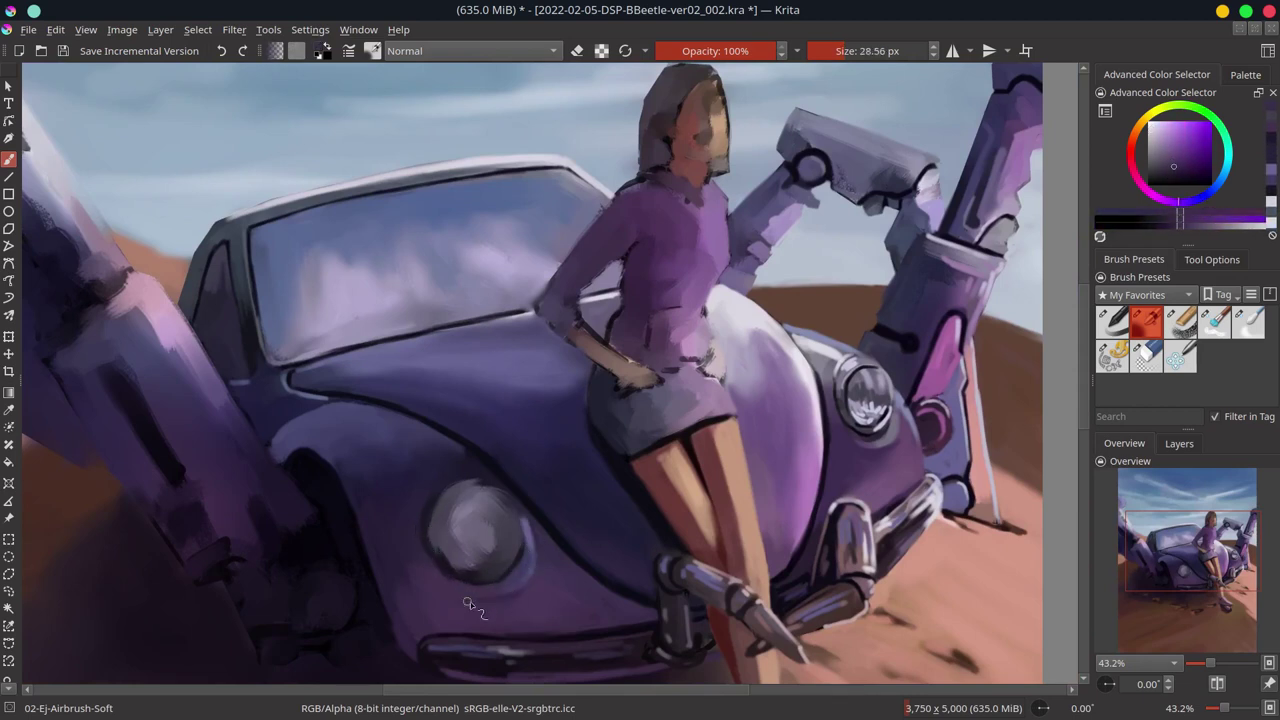
pyautogui.keyDown('ctrl'); pyautogui.click(466, 578); pyautogui.keyUp('ctrl')
pyautogui.moveTo(436, 562); pyautogui.dragTo(504, 578)
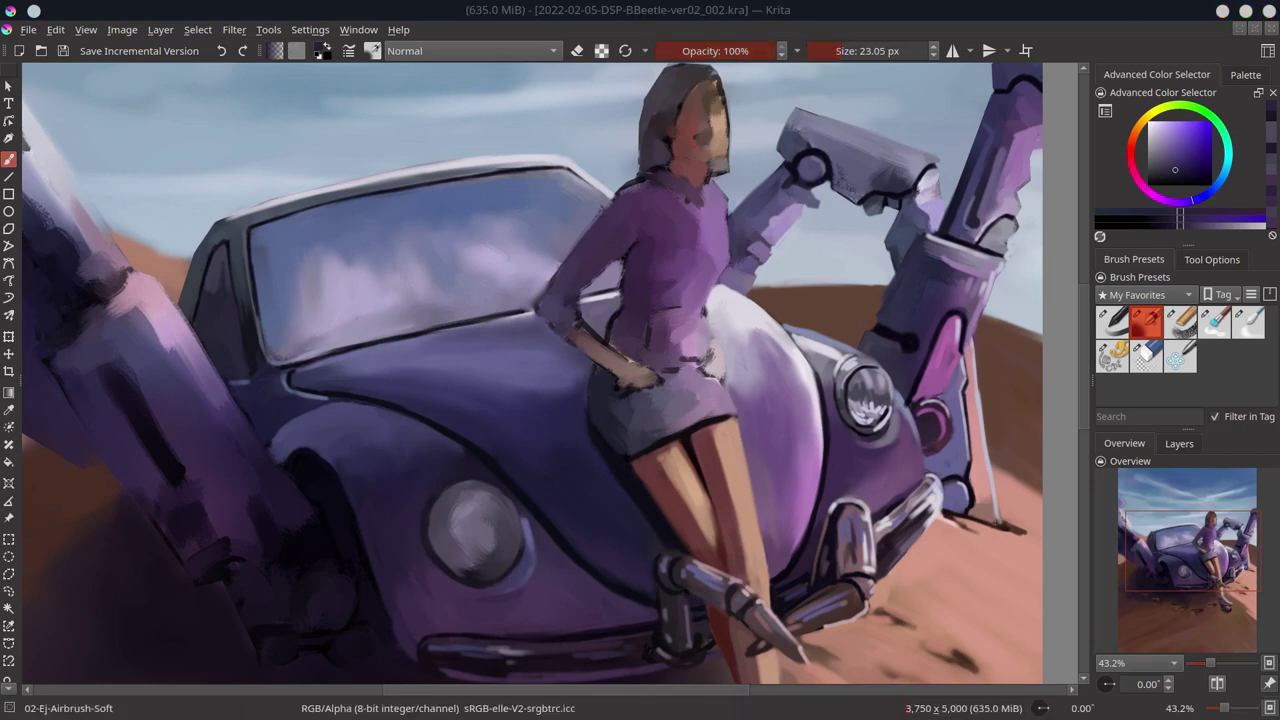
pyautogui.keyDown('ctrl'); pyautogui.click(456, 568); pyautogui.keyUp('ctrl')
pyautogui.keyDown('ctrl'); pyautogui.click(748, 330); pyautogui.keyUp('ctrl')
pyautogui.press('[')
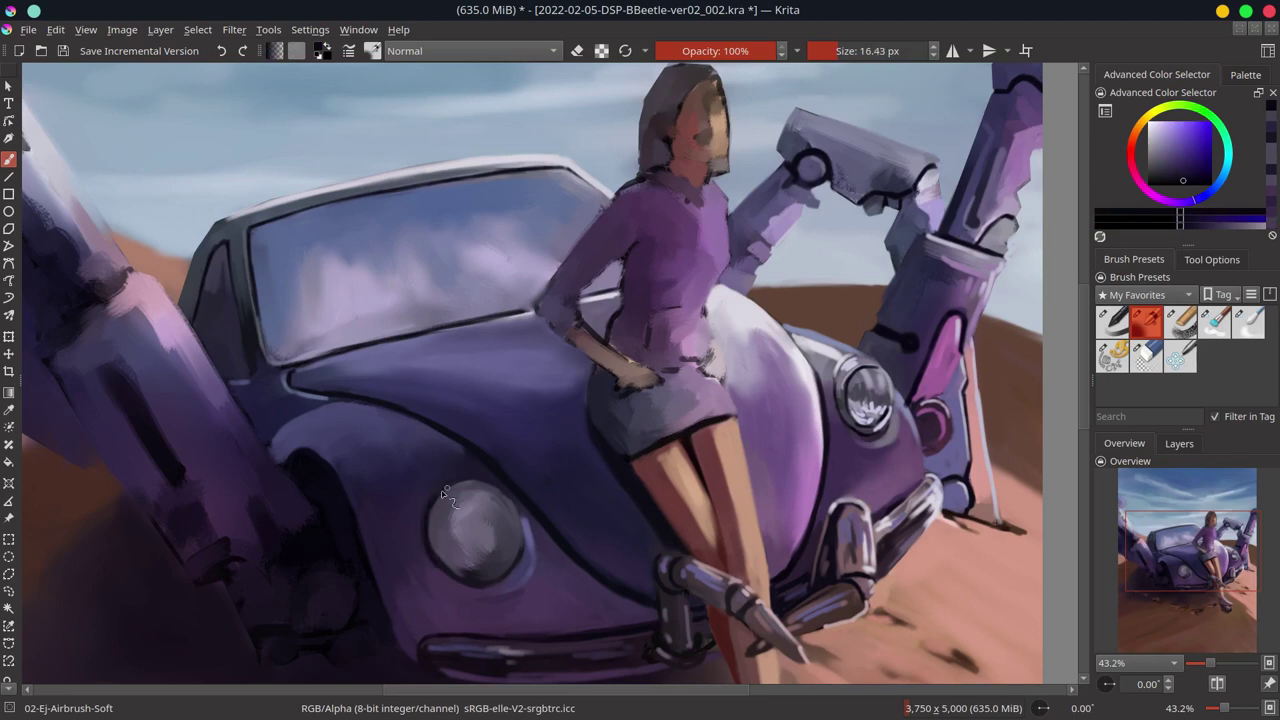
pyautogui.moveTo(455, 505); pyautogui.dragTo(490, 500)
# Paint lighter grey-purple strokes and reflection streaks on the headlight
pyautogui.keyDown('ctrl'); pyautogui.click(462, 577); pyautogui.keyUp('ctrl')
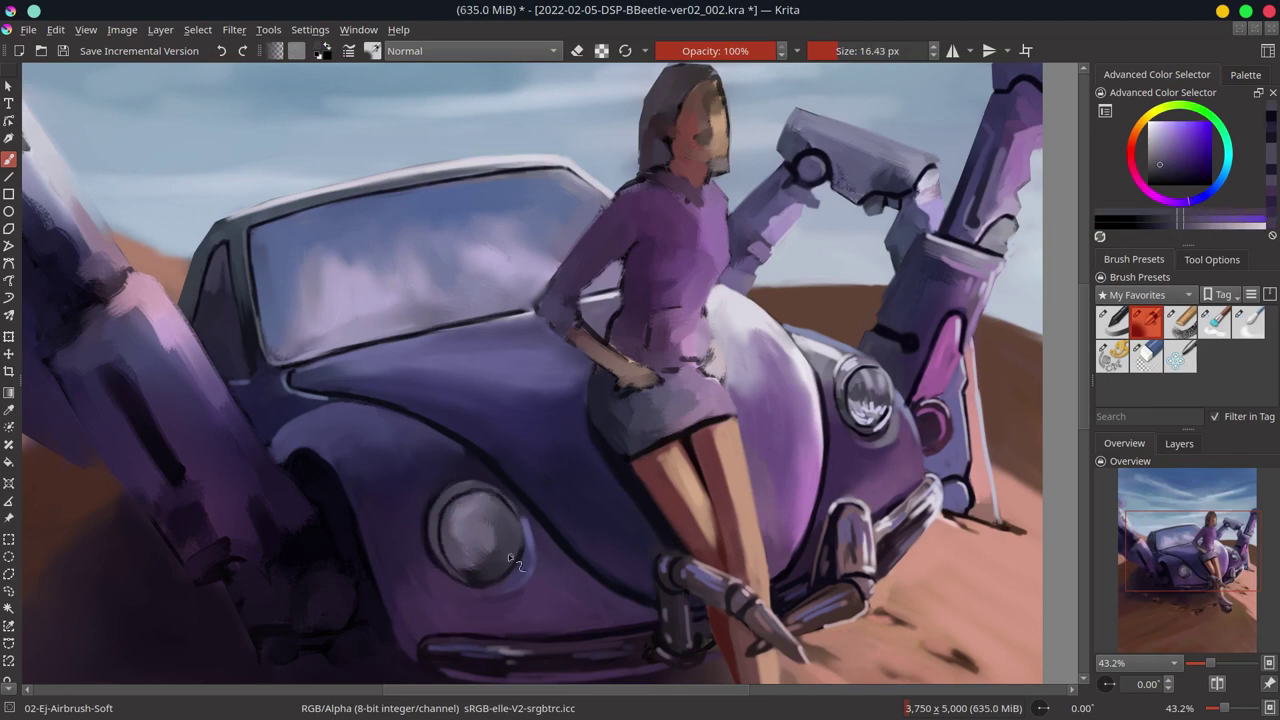
pyautogui.moveTo(510, 560); pyautogui.dragTo(470, 570)
pyautogui.press('[')
pyautogui.keyDown('ctrl'); pyautogui.click(500, 500); pyautogui.keyUp('ctrl')
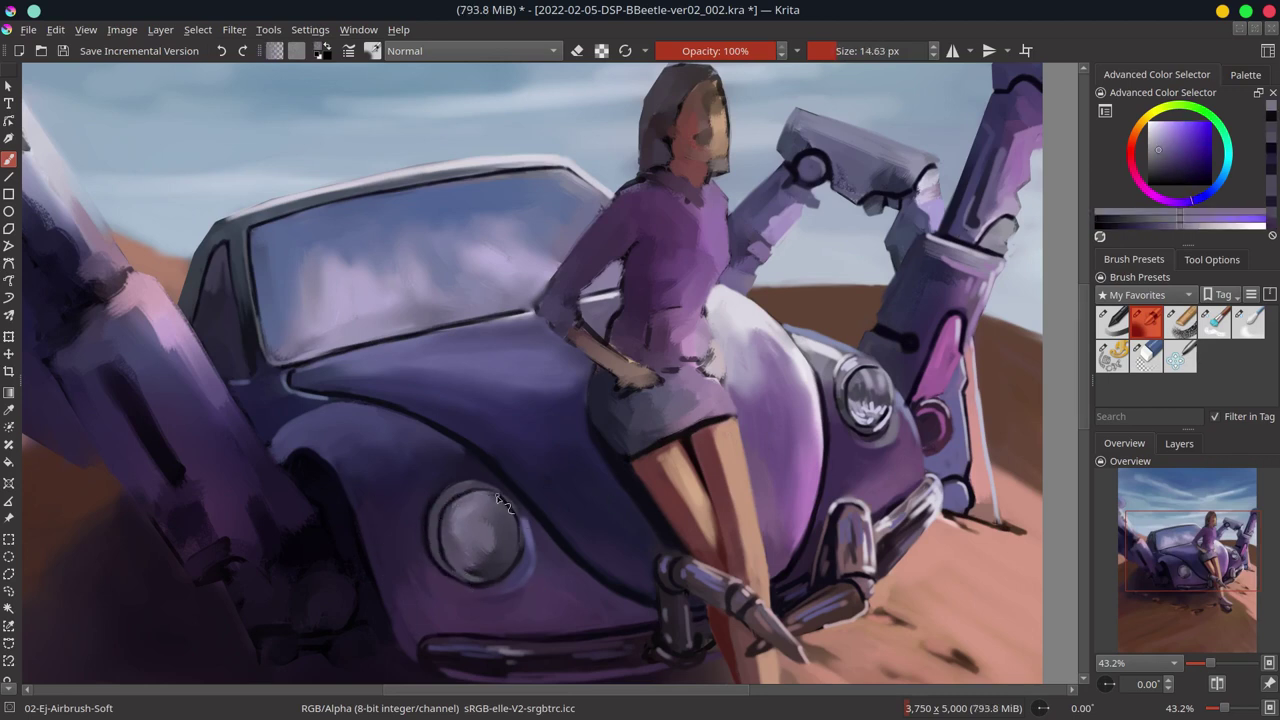
pyautogui.press(']')
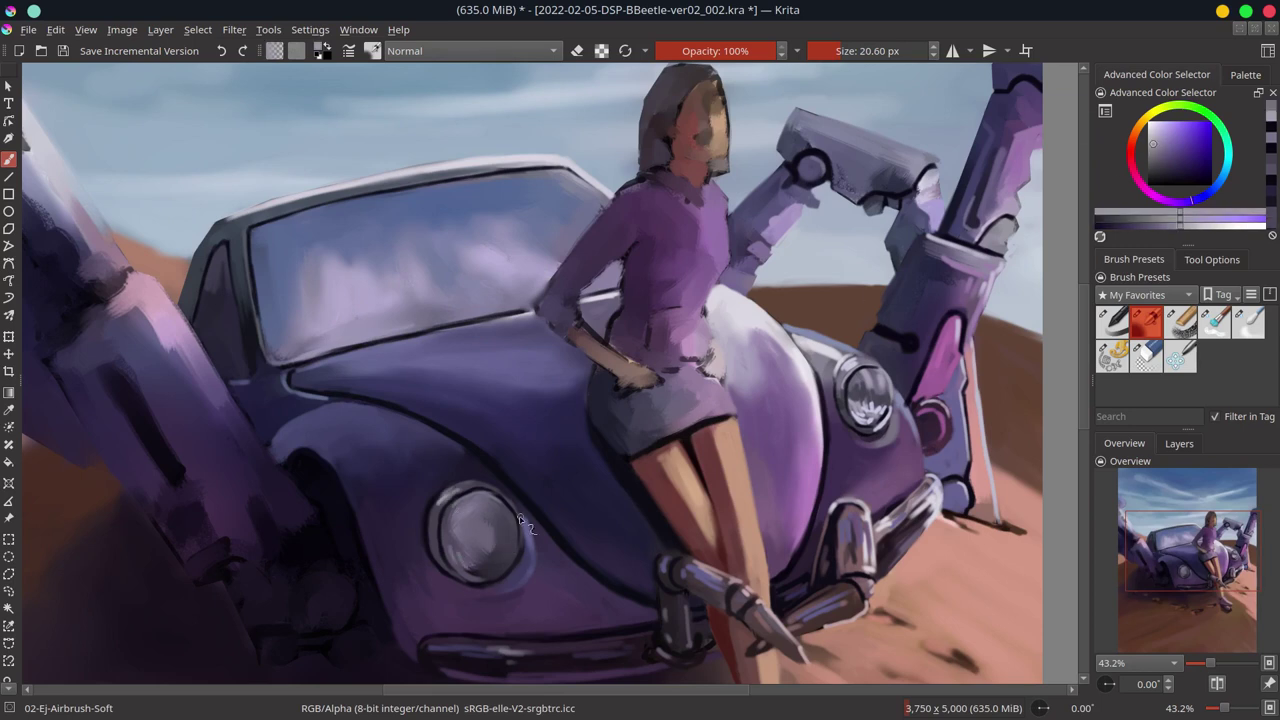
pyautogui.moveTo(495, 545)
pyautogui.mouseDown()
pyautogui.moveTo(460, 575)
pyautogui.moveTo(465, 550)
pyautogui.mouseUp()
# Add more fine light streaks on the headlight, then zoom out and save
pyautogui.press('d')
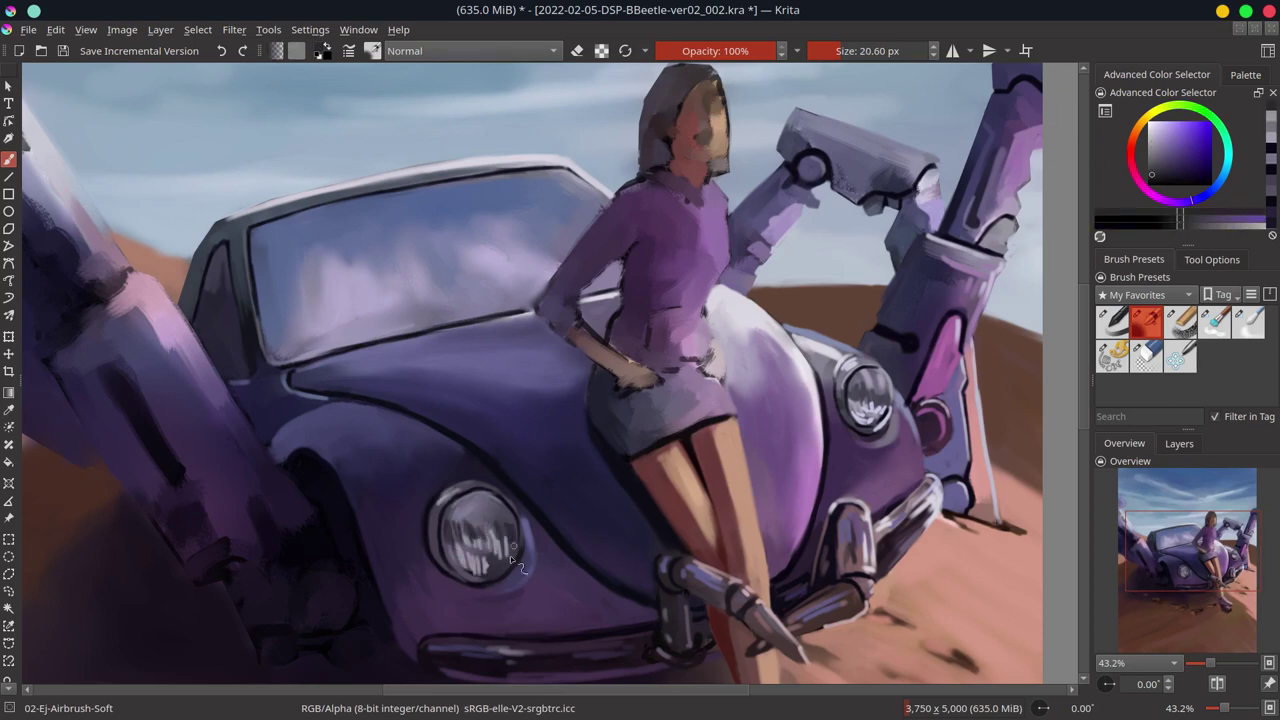
pyautogui.keyDown('ctrl'); pyautogui.click(494, 497); pyautogui.keyUp('ctrl')
pyautogui.press('[')
pyautogui.moveTo(485, 522)
pyautogui.mouseDown()
pyautogui.moveTo(466, 540)
pyautogui.moveTo(470, 567)
pyautogui.mouseUp()
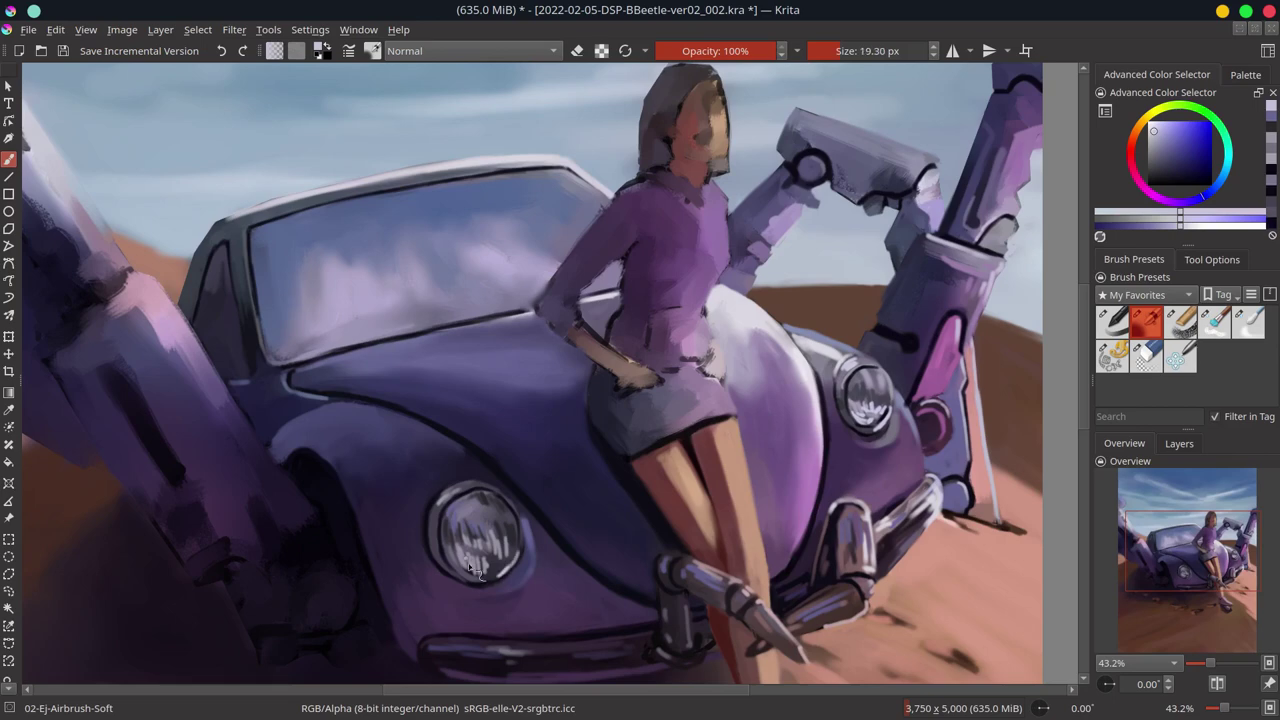
pyautogui.keyDown('ctrl'); pyautogui.click(575, 517); pyautogui.keyUp('ctrl')
pyautogui.press('-')
pyautogui.hotkey('ctrl', 's')
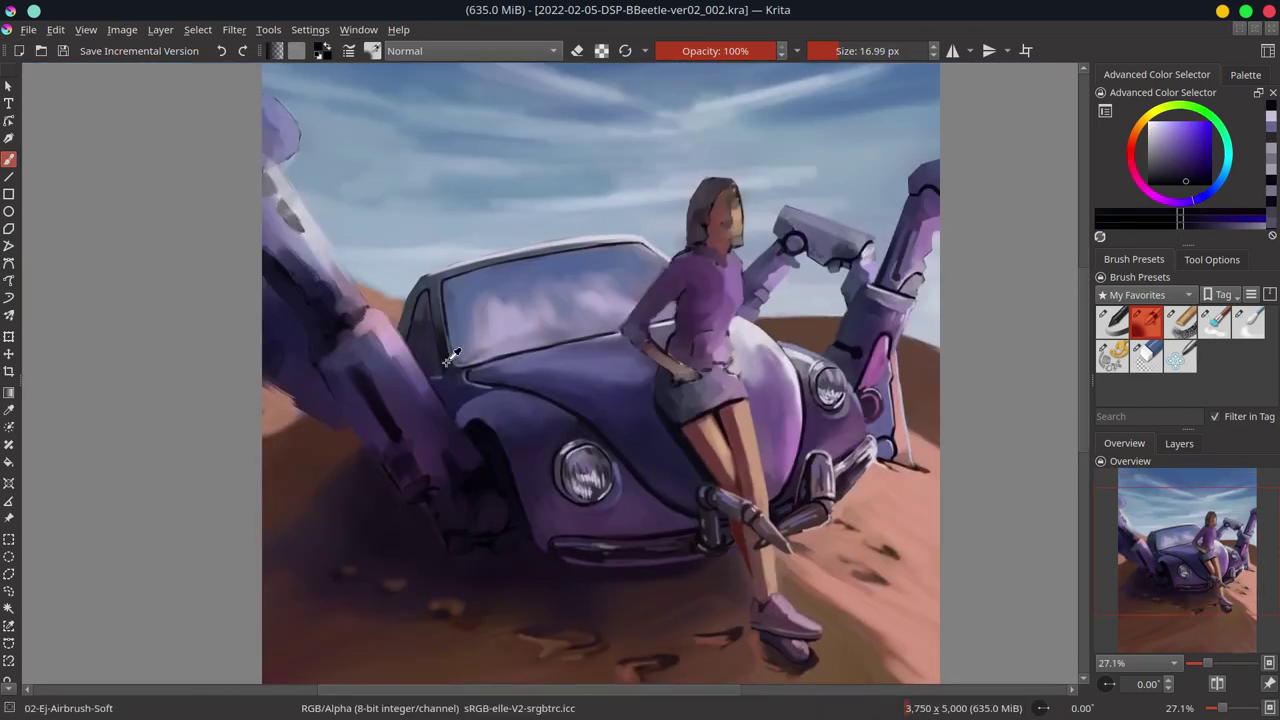
# Paint a pinkish-purple stroke on the robot leg's lower end and sample more purples
pyautogui.scroll(1, 450, 357)
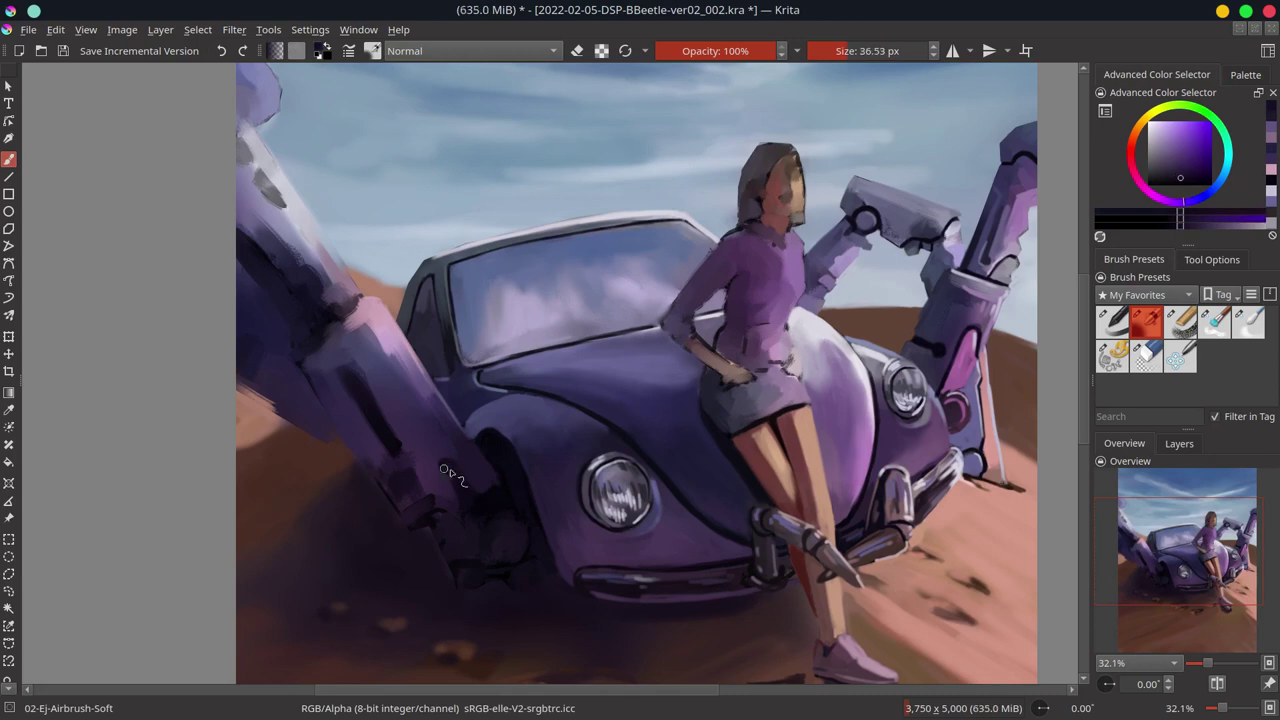
pyautogui.keyDown('ctrl'); pyautogui.click(512, 546); pyautogui.keyUp('ctrl')
pyautogui.moveTo(462, 468)
pyautogui.mouseDown()
pyautogui.moveTo(446, 505)
pyautogui.moveTo(522, 568)
pyautogui.mouseUp()
pyautogui.keyDown('ctrl'); pyautogui.click(428, 518); pyautogui.keyUp('ctrl')
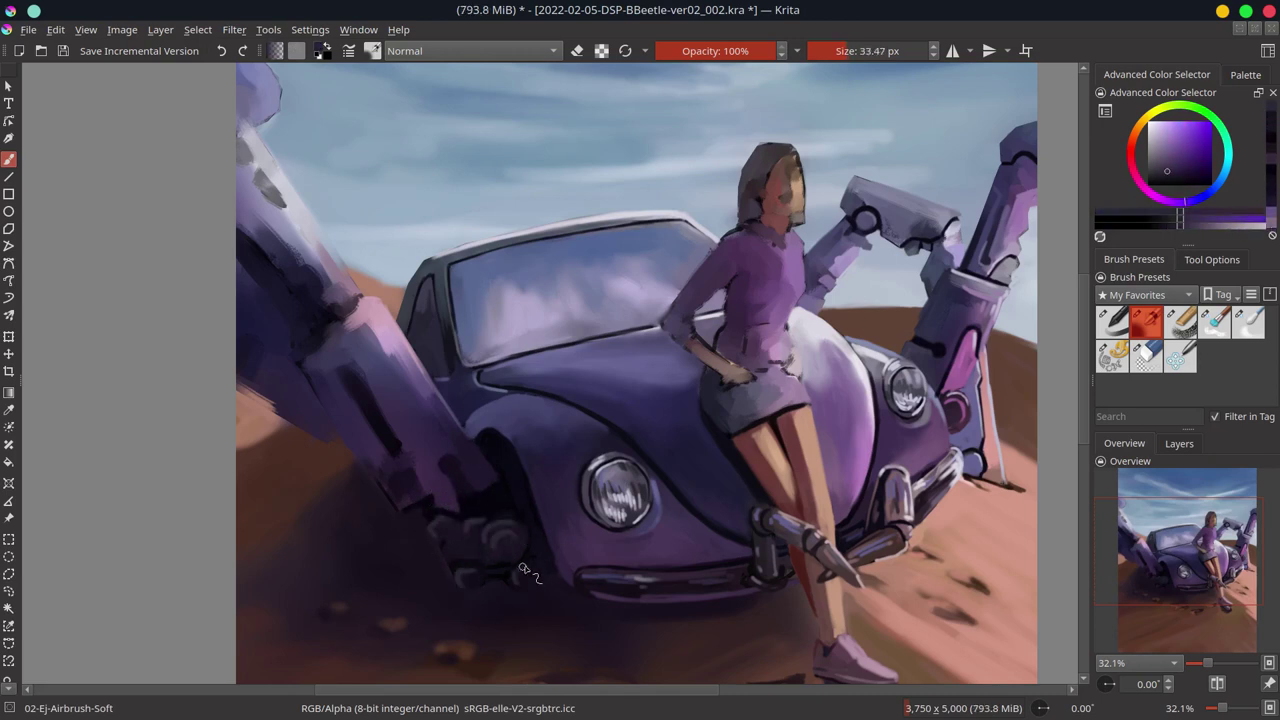
pyautogui.keyDown('ctrl'); pyautogui.click(514, 553); pyautogui.keyUp('ctrl')
pyautogui.keyDown('ctrl'); pyautogui.click(499, 520); pyautogui.keyUp('ctrl')
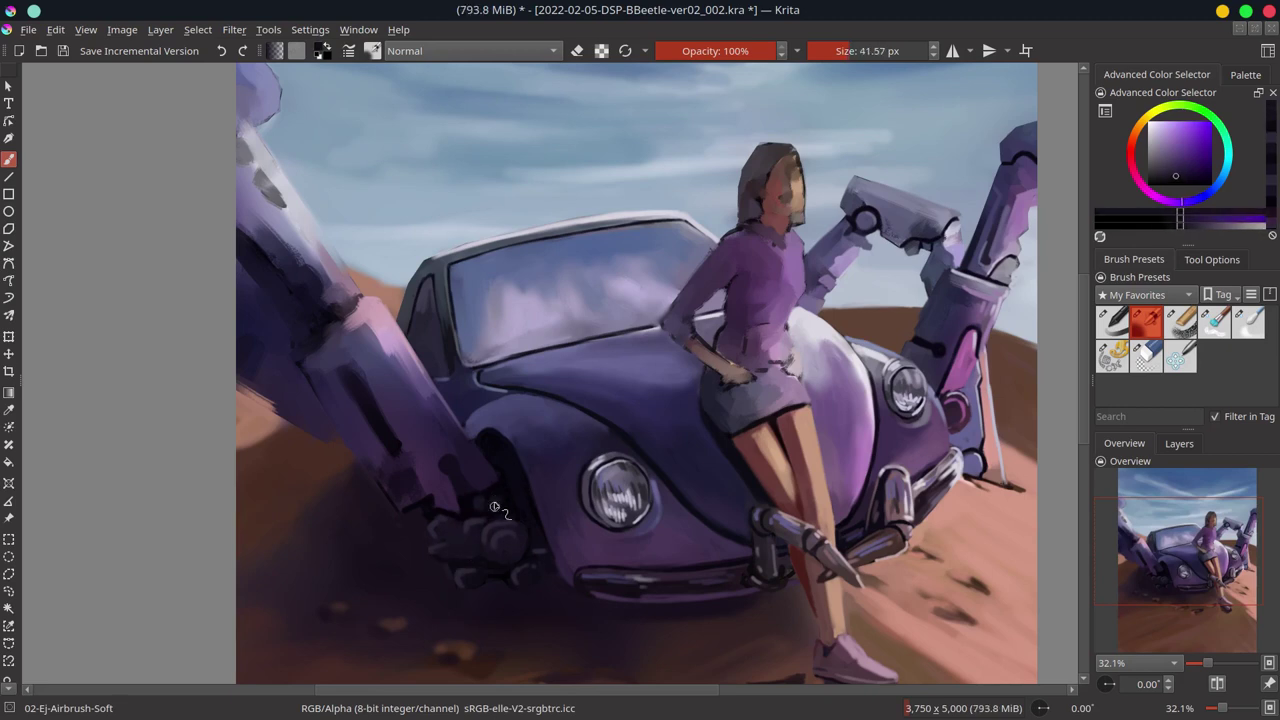
pyautogui.keyDown('ctrl'); pyautogui.click(495, 507); pyautogui.keyUp('ctrl')
pyautogui.keyDown('ctrl'); pyautogui.click(515, 490); pyautogui.keyUp('ctrl')
# Save, then zoom back in on the car and woman
pyautogui.press('-')
pyautogui.press('-')
pyautogui.hotkey('ctrl', 's')
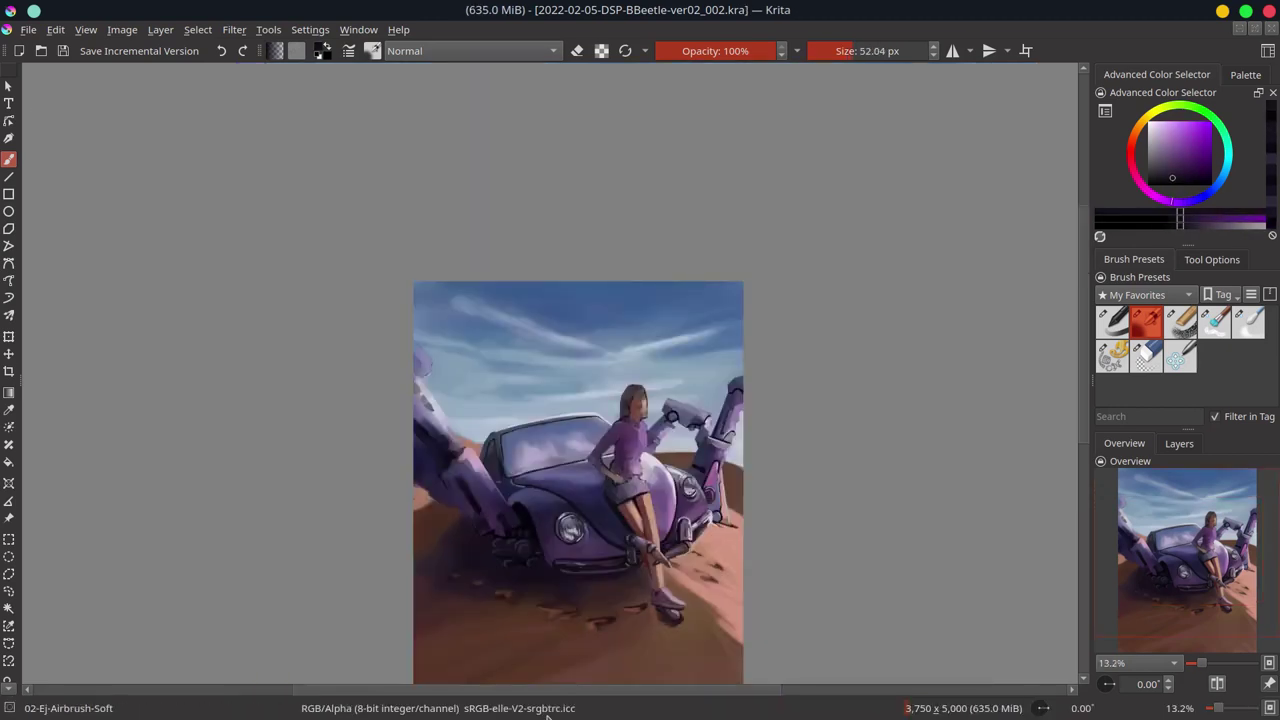
pyautogui.scroll(-2, 361, 525)
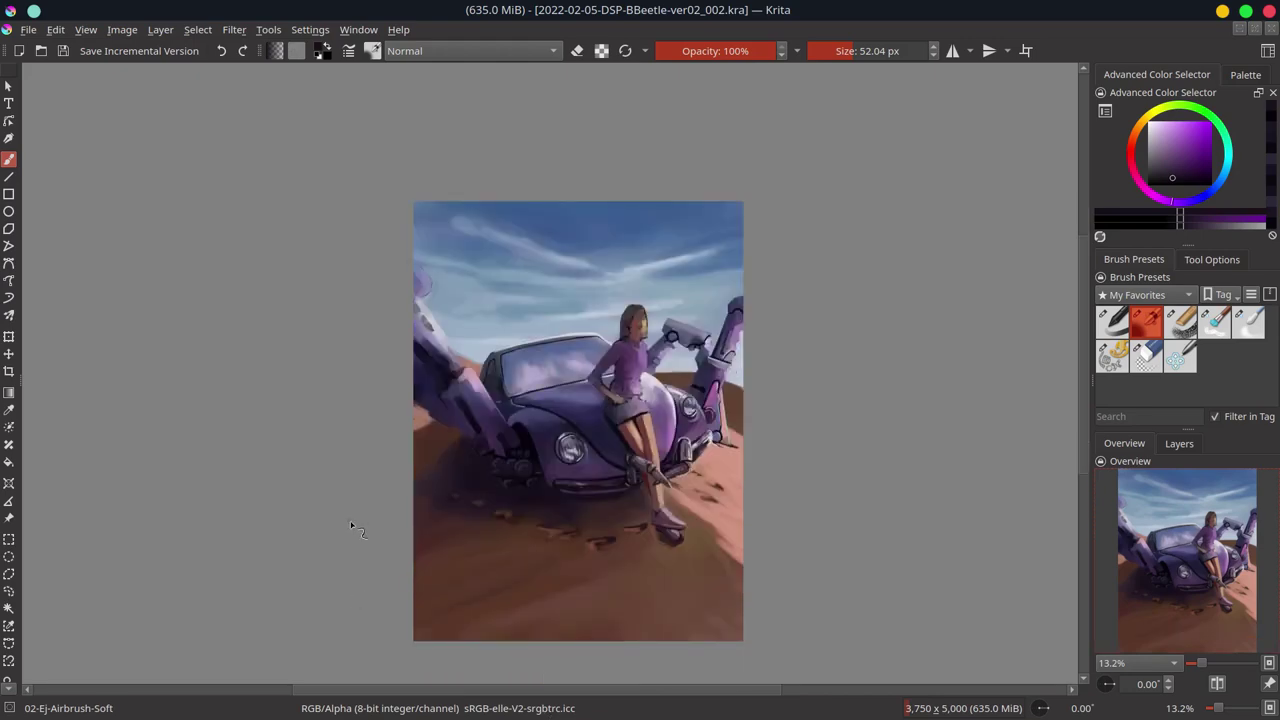
pyautogui.press('+')
pyautogui.press('+')
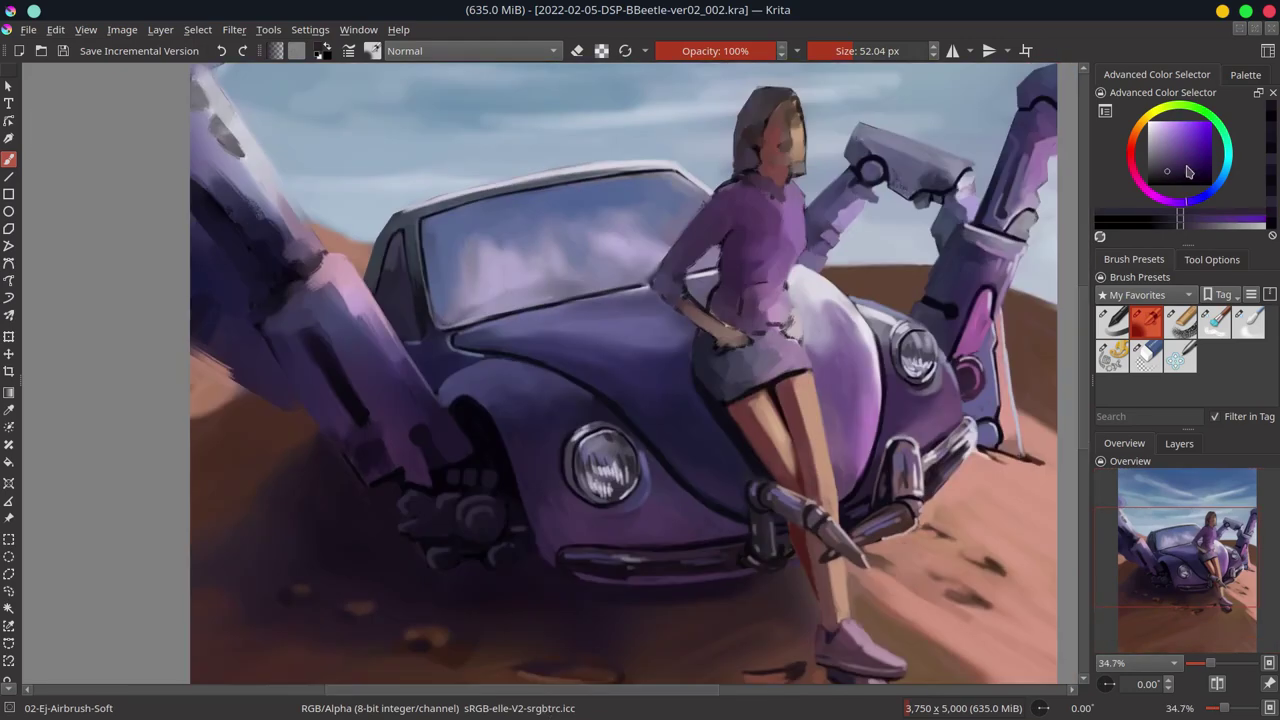
# Paint a light greyish-purple stroke along the left robot leg
pyautogui.keyDown('ctrl'); pyautogui.click(444, 500); pyautogui.keyUp('ctrl')
pyautogui.keyDown('ctrl'); pyautogui.click(437, 553); pyautogui.keyUp('ctrl')
pyautogui.moveTo(380, 480); pyautogui.dragTo(463, 511)
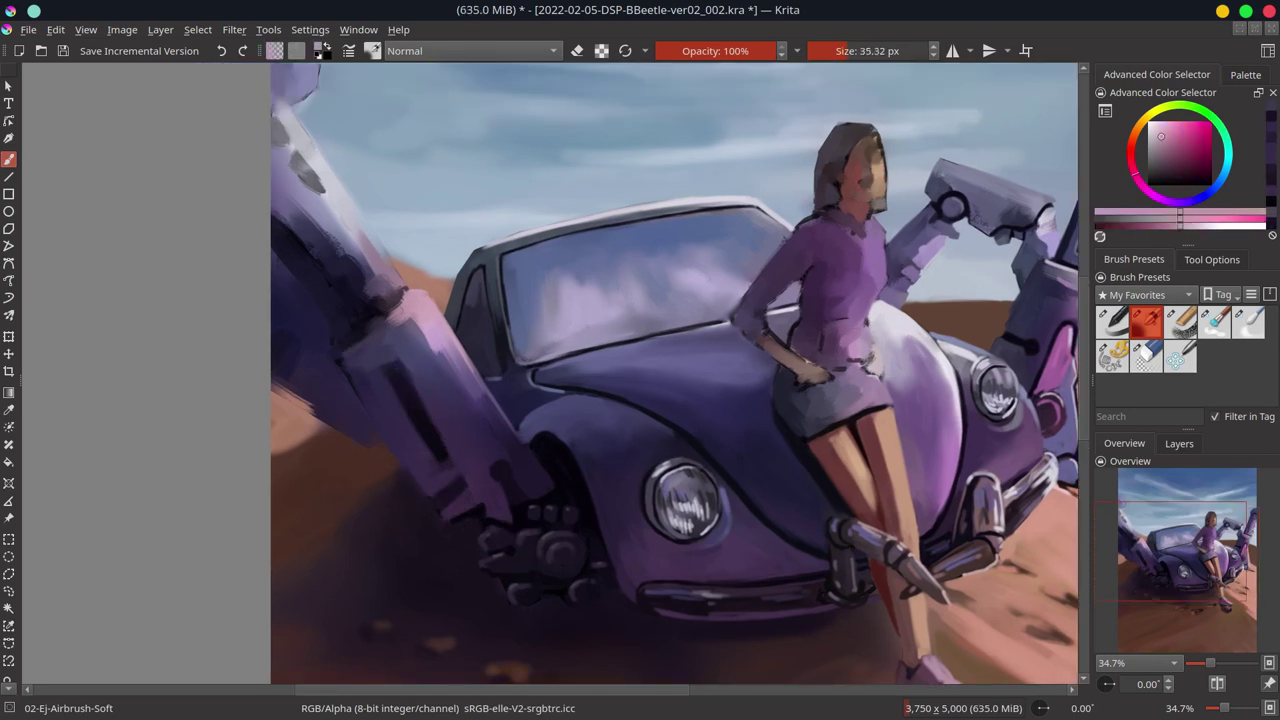
pyautogui.keyDown('ctrl'); pyautogui.click(384, 310); pyautogui.keyUp('ctrl')
pyautogui.keyDown('ctrl'); pyautogui.click(320, 300); pyautogui.keyUp('ctrl')
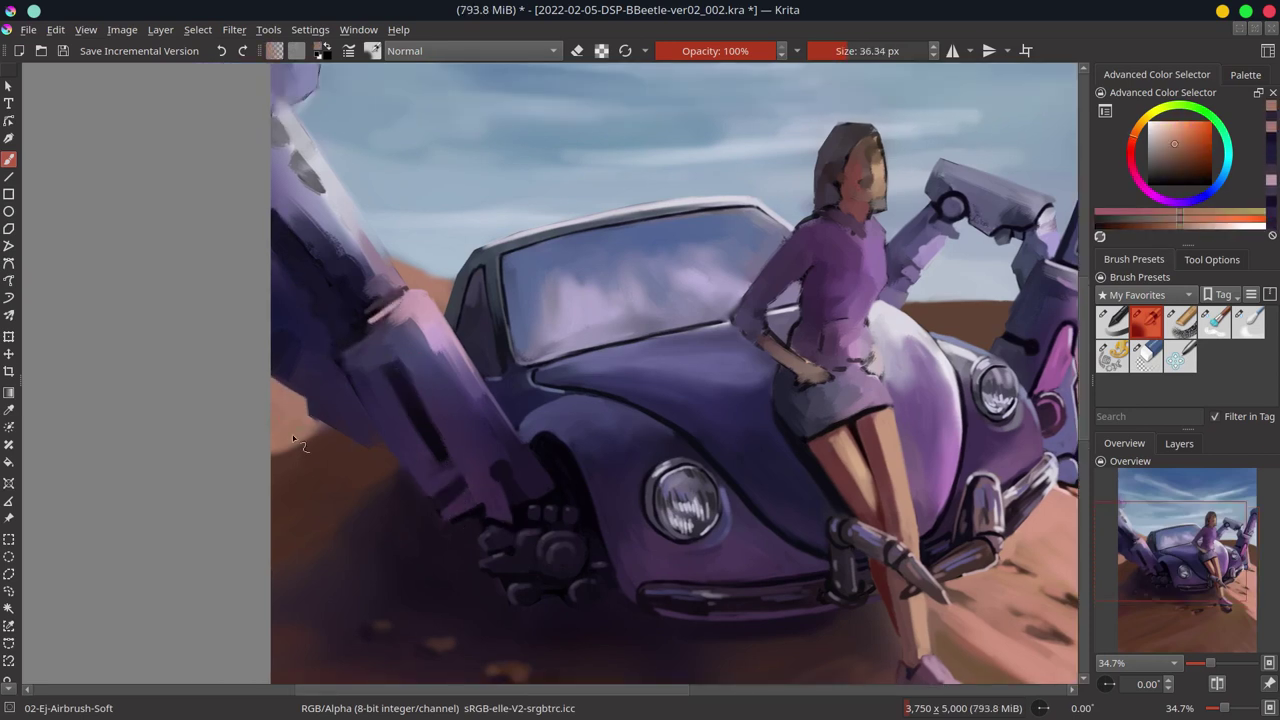
pyautogui.moveTo(350, 368); pyautogui.dragTo(451, 519)
pyautogui.keyDown('ctrl'); pyautogui.click(386, 432); pyautogui.keyUp('ctrl')
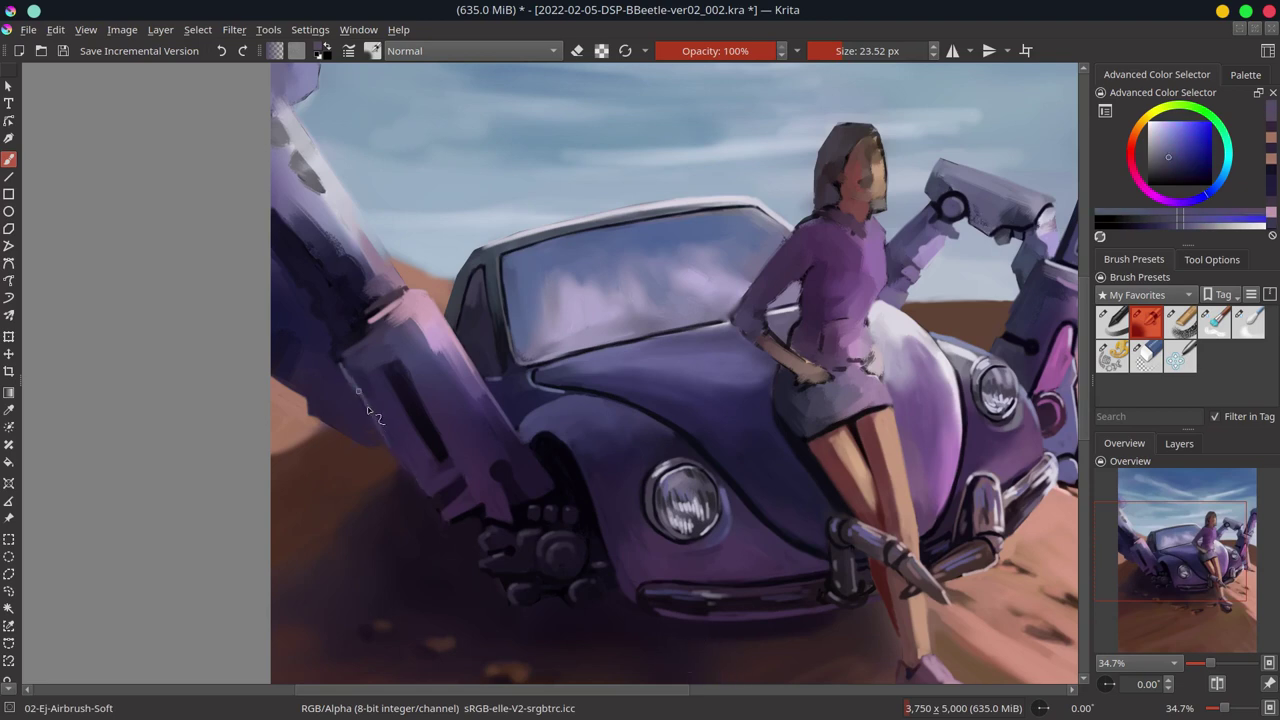
pyautogui.keyDown('ctrl'); pyautogui.click(378, 428); pyautogui.keyUp('ctrl')
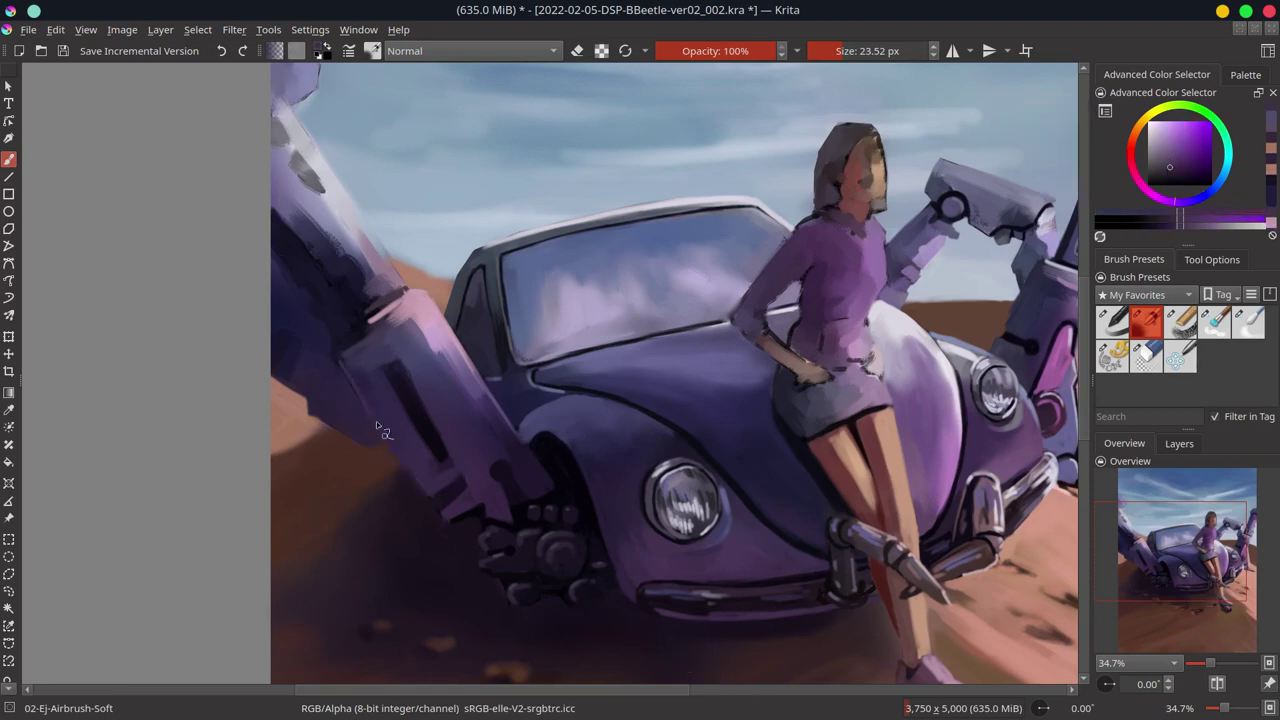
# Bring the top of the robot leg into view and enlarge the brush
pyautogui.moveTo(287, 333); pyautogui.dragTo(277, 397)
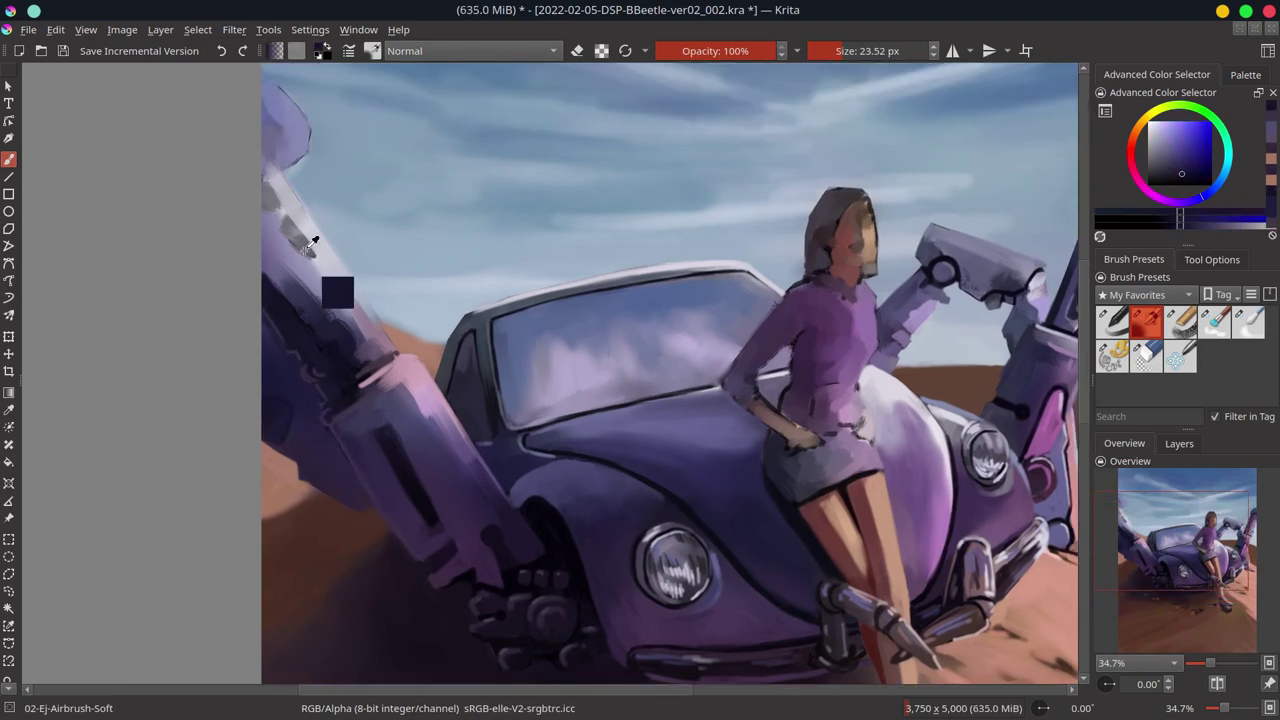
pyautogui.keyDown('ctrl'); pyautogui.click(390, 418); pyautogui.keyUp('ctrl')
pyautogui.keyDown('ctrl'); pyautogui.click(390, 425); pyautogui.keyUp('ctrl')
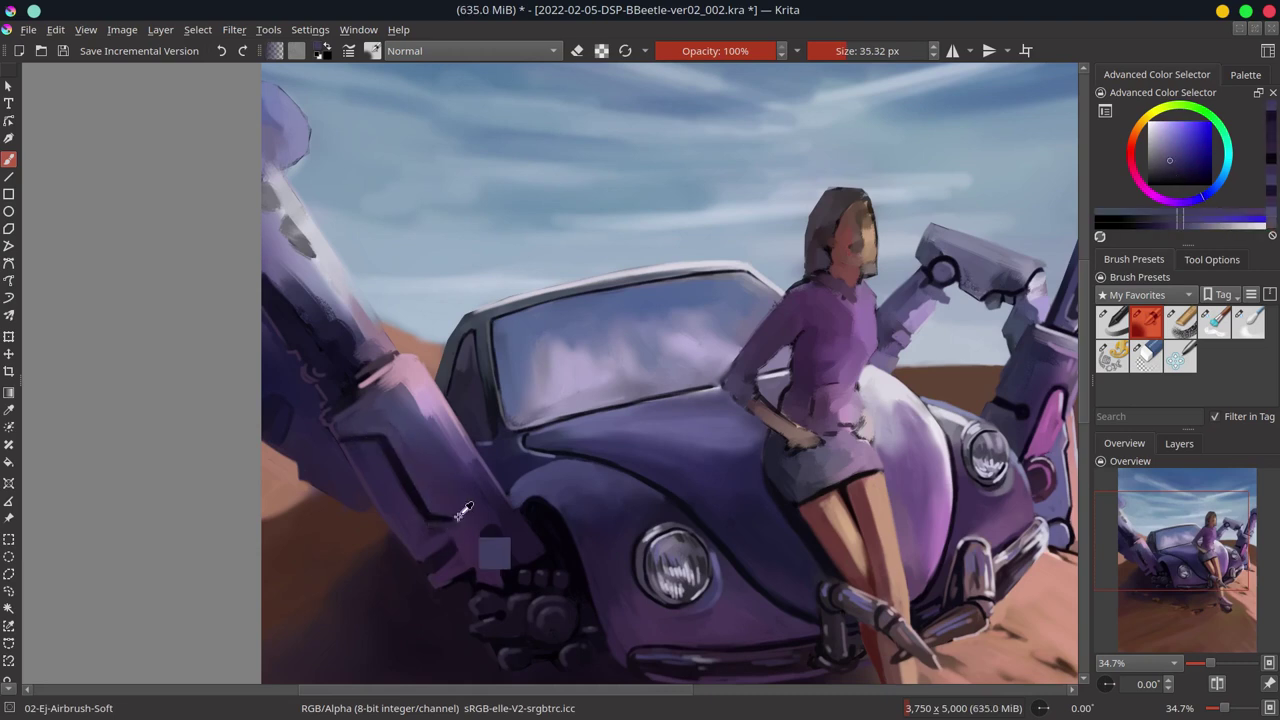
pyautogui.keyDown('ctrl'); pyautogui.click(449, 400); pyautogui.keyUp('ctrl')
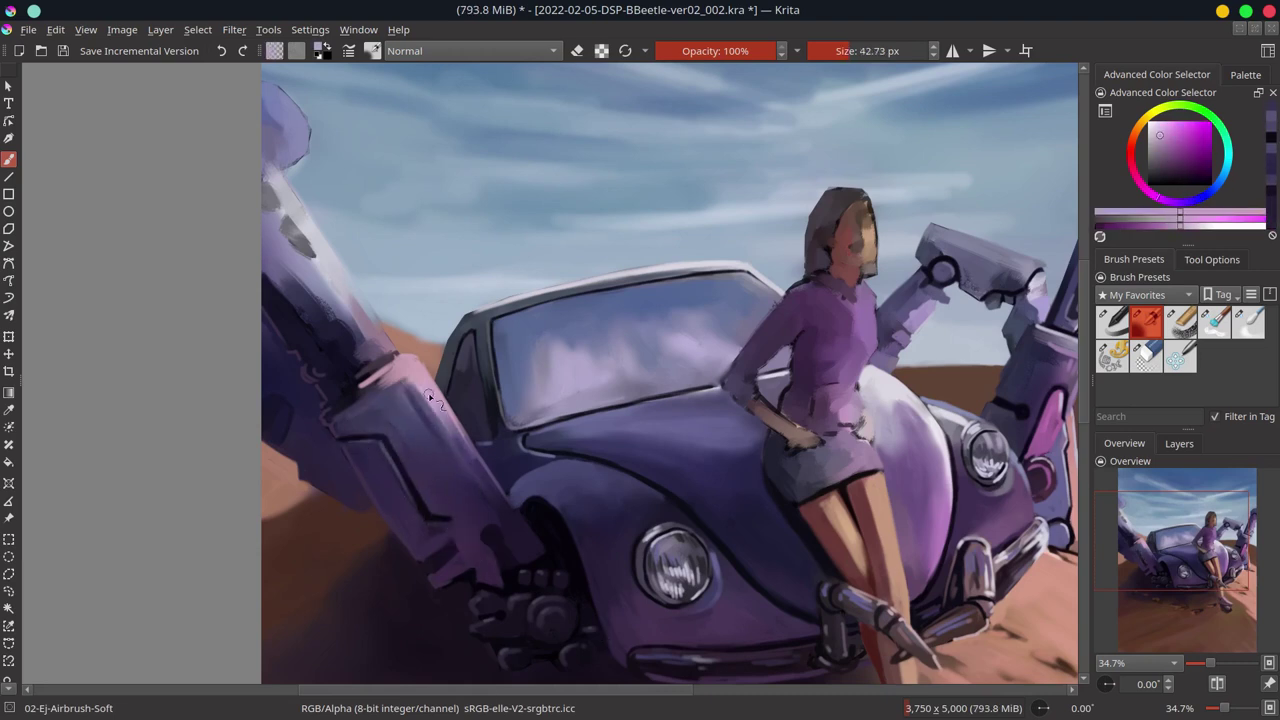
pyautogui.moveTo(486, 482); pyautogui.dragTo(498, 500)
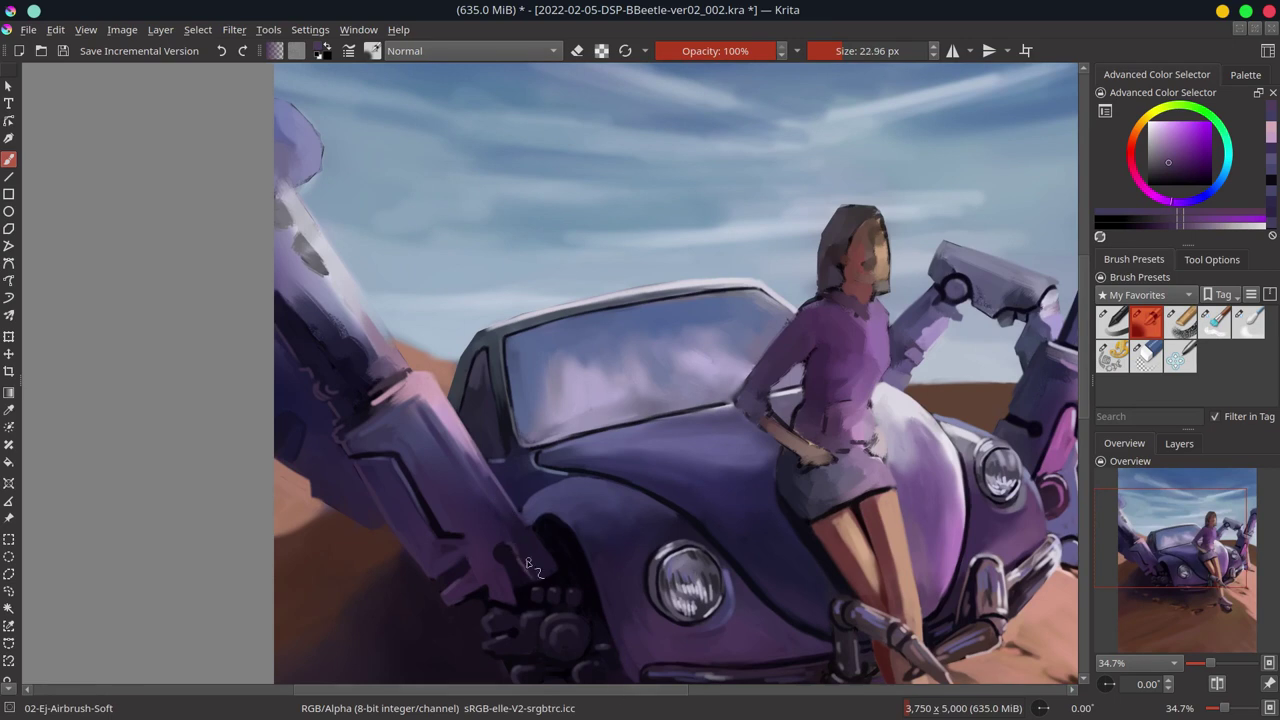
pyautogui.moveTo(448, 447); pyautogui.dragTo(506, 504)
pyautogui.moveTo(400, 380); pyautogui.dragTo(440, 430)
# Paint light dabs and dark panel details along the leg's left edge
pyautogui.keyDown('ctrl'); pyautogui.click(347, 287); pyautogui.keyUp('ctrl')
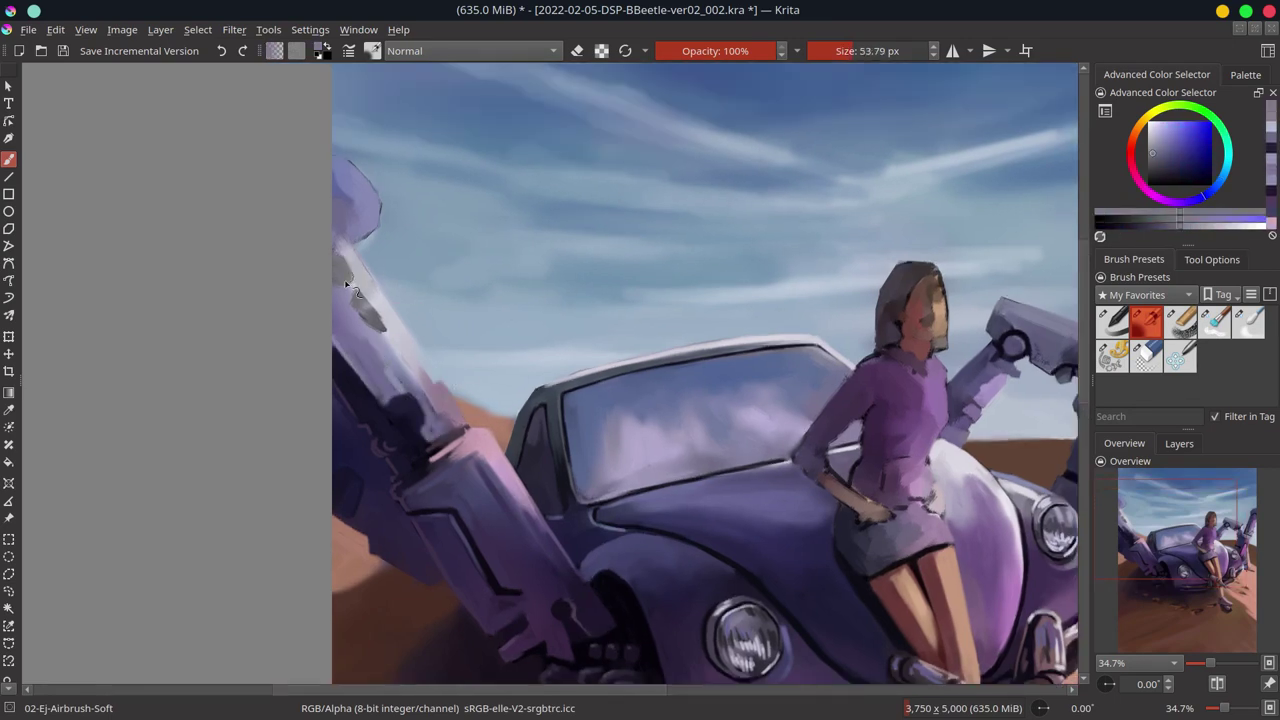
pyautogui.moveTo(350, 290); pyautogui.dragTo(368, 312)
pyautogui.keyDown('ctrl'); pyautogui.click(368, 312); pyautogui.keyUp('ctrl')
pyautogui.moveTo(345, 215)
pyautogui.mouseDown()
pyautogui.moveTo(420, 357)
pyautogui.moveTo(345, 240)
pyautogui.mouseUp()
pyautogui.keyDown('ctrl'); pyautogui.click(420, 357); pyautogui.keyUp('ctrl')
pyautogui.keyDown('ctrl'); pyautogui.click(347, 287); pyautogui.keyUp('ctrl')
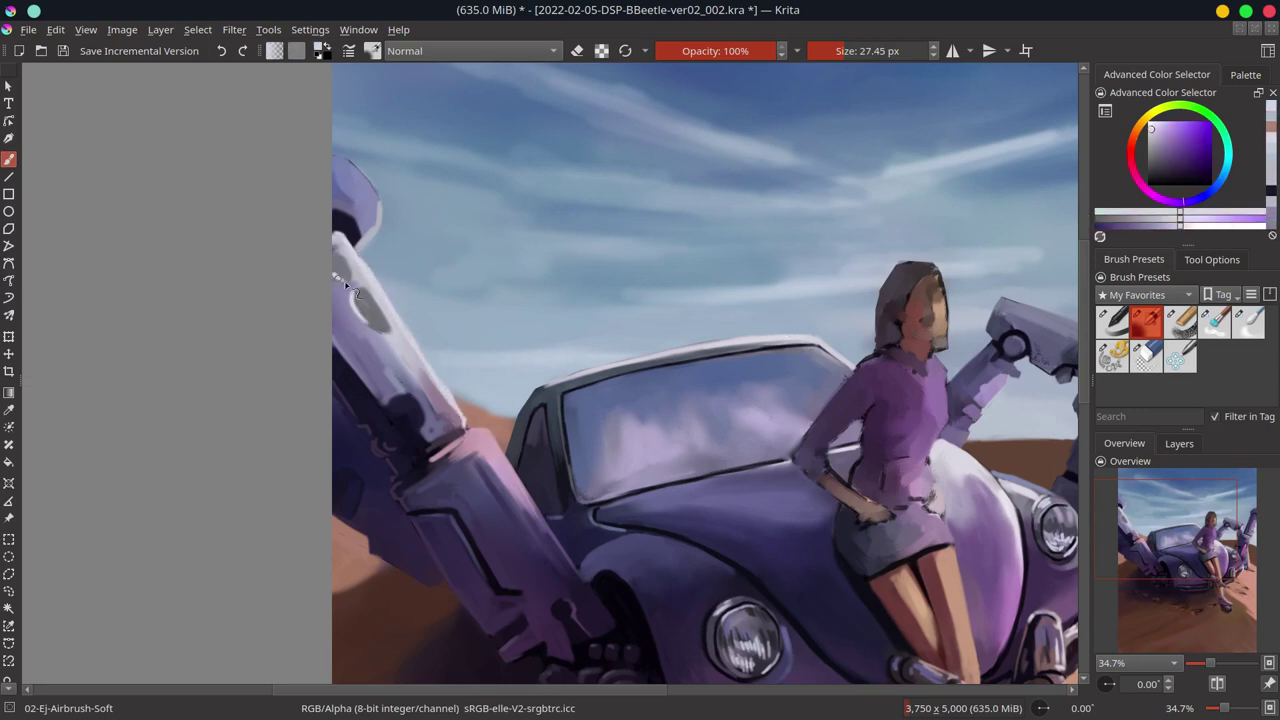
pyautogui.moveTo(360, 295); pyautogui.dragTo(390, 335)
pyautogui.moveTo(340, 250); pyautogui.dragTo(375, 280)
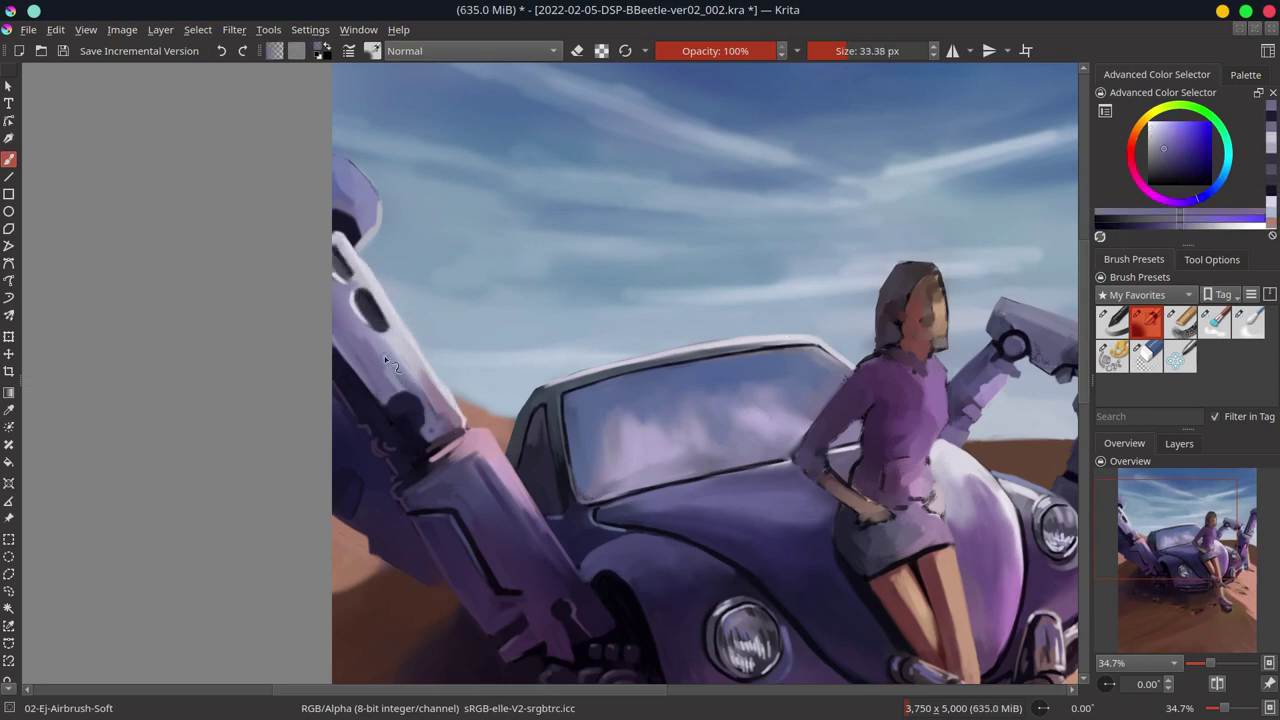
pyautogui.moveTo(355, 385); pyautogui.dragTo(365, 414)
pyautogui.moveTo(335, 362)
pyautogui.mouseDown()
pyautogui.moveTo(368, 410)
pyautogui.moveTo(415, 425)
pyautogui.moveTo(415, 450)
pyautogui.mouseUp()
pyautogui.keyDown('ctrl'); pyautogui.click(390, 388); pyautogui.keyUp('ctrl')
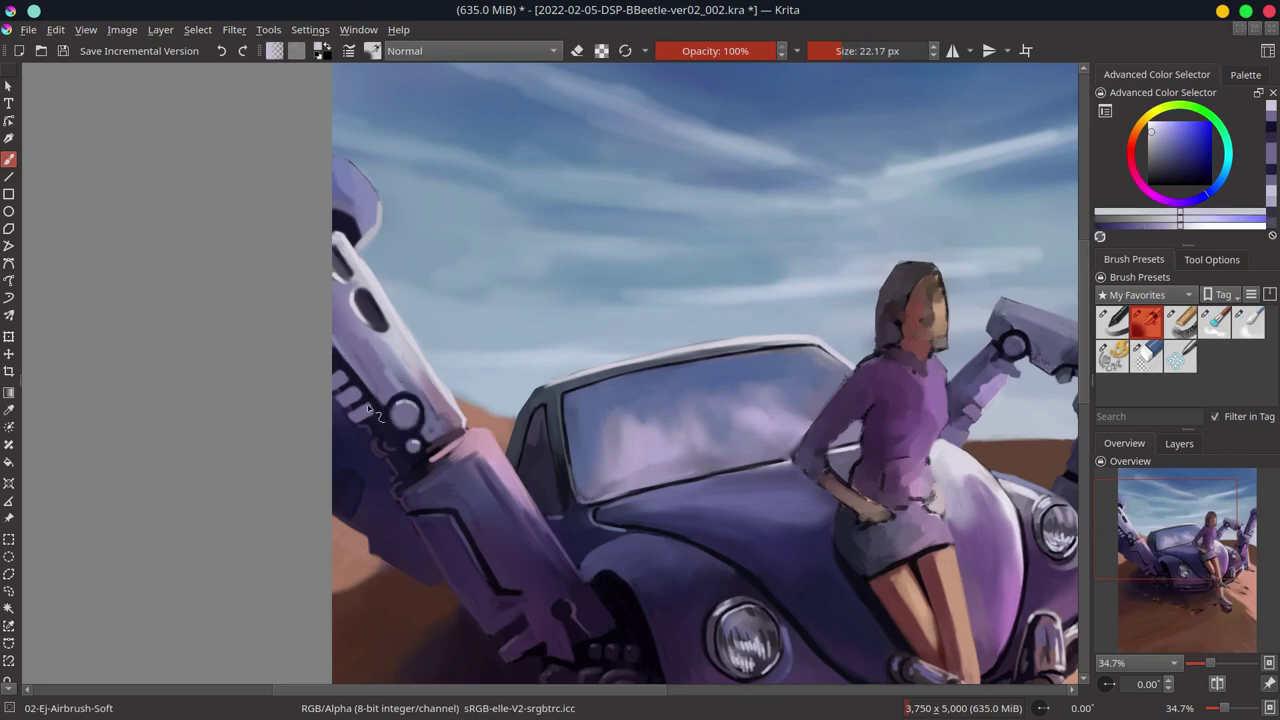
# Zoom out to see more of the painting and save it
pyautogui.press('-')
pyautogui.hotkey('ctrl', 's')
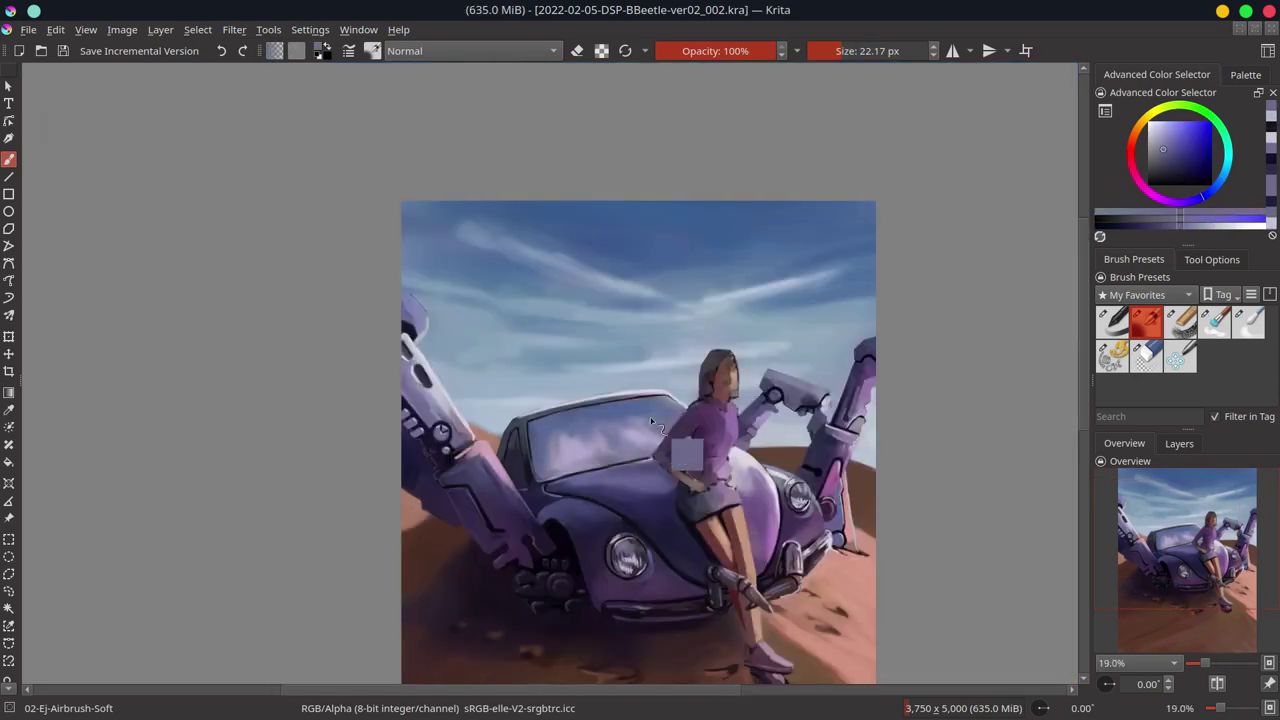
pyautogui.scroll(5, 442, 438)
pyautogui.scroll(-4, 466, 378)
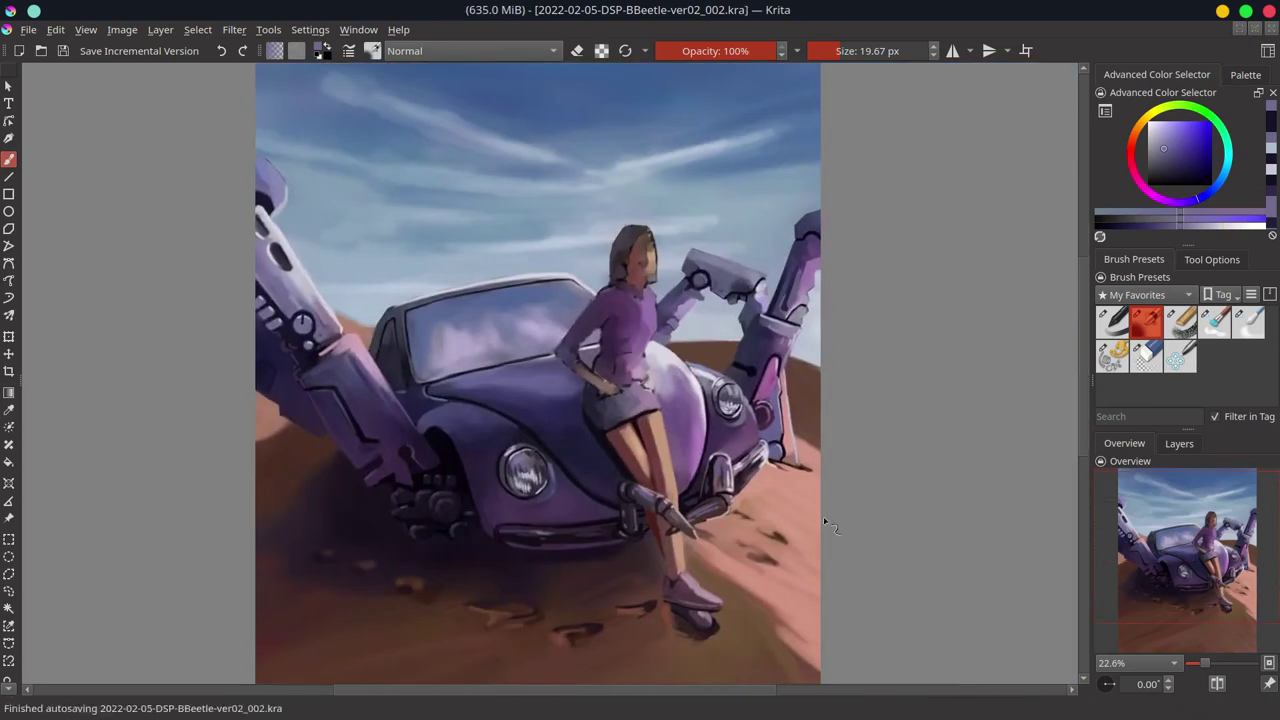
pyautogui.scroll(-2, 823, 516)
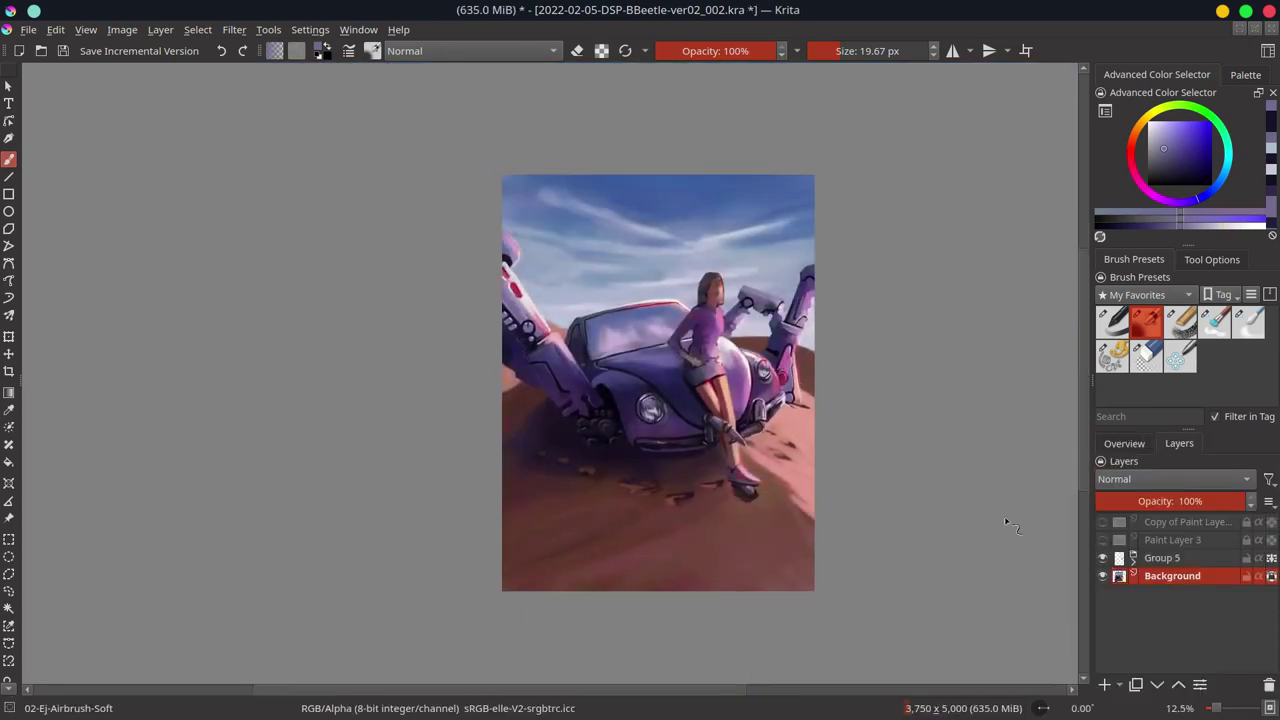
# Shrink the brush, sample a sandy ground colour and save
pyautogui.scroll(3, 869, 417)
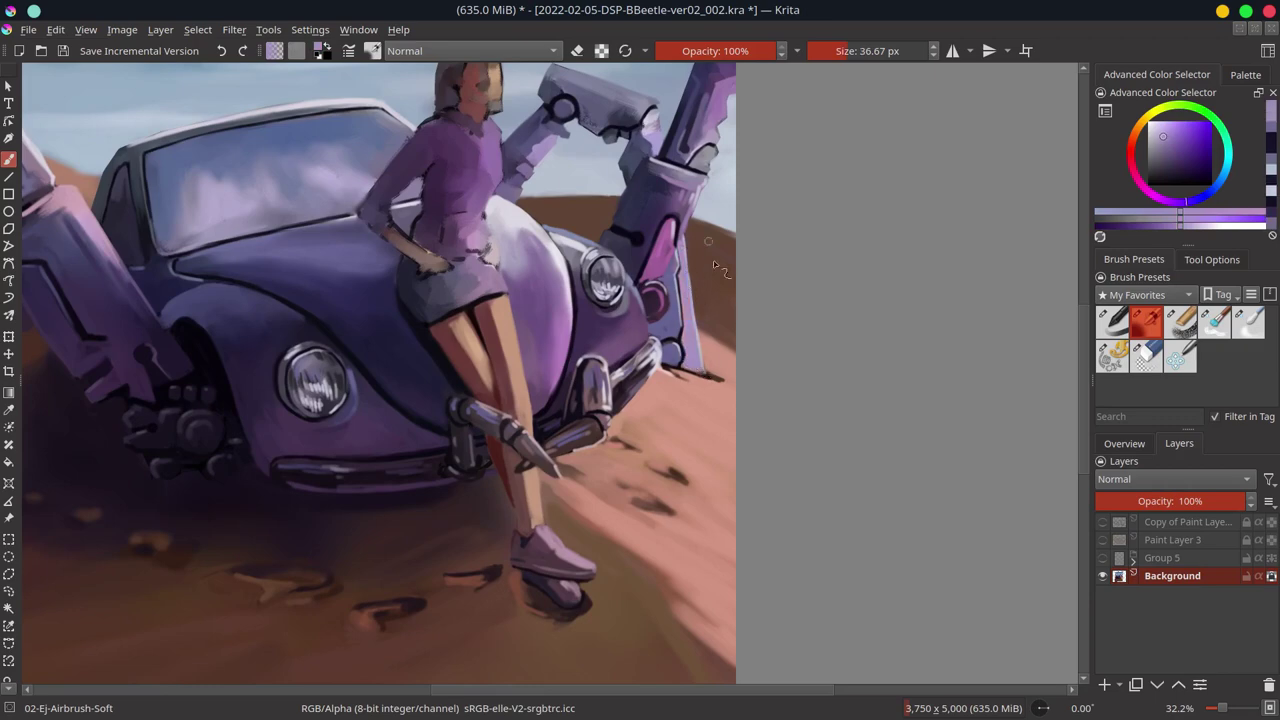
pyautogui.moveTo(714, 265); pyautogui.dragTo(700, 300)
pyautogui.scroll(-3, 854, 427)
pyautogui.scroll(3, 854, 427)
pyautogui.keyDown('ctrl'); pyautogui.click(688, 388); pyautogui.keyUp('ctrl')
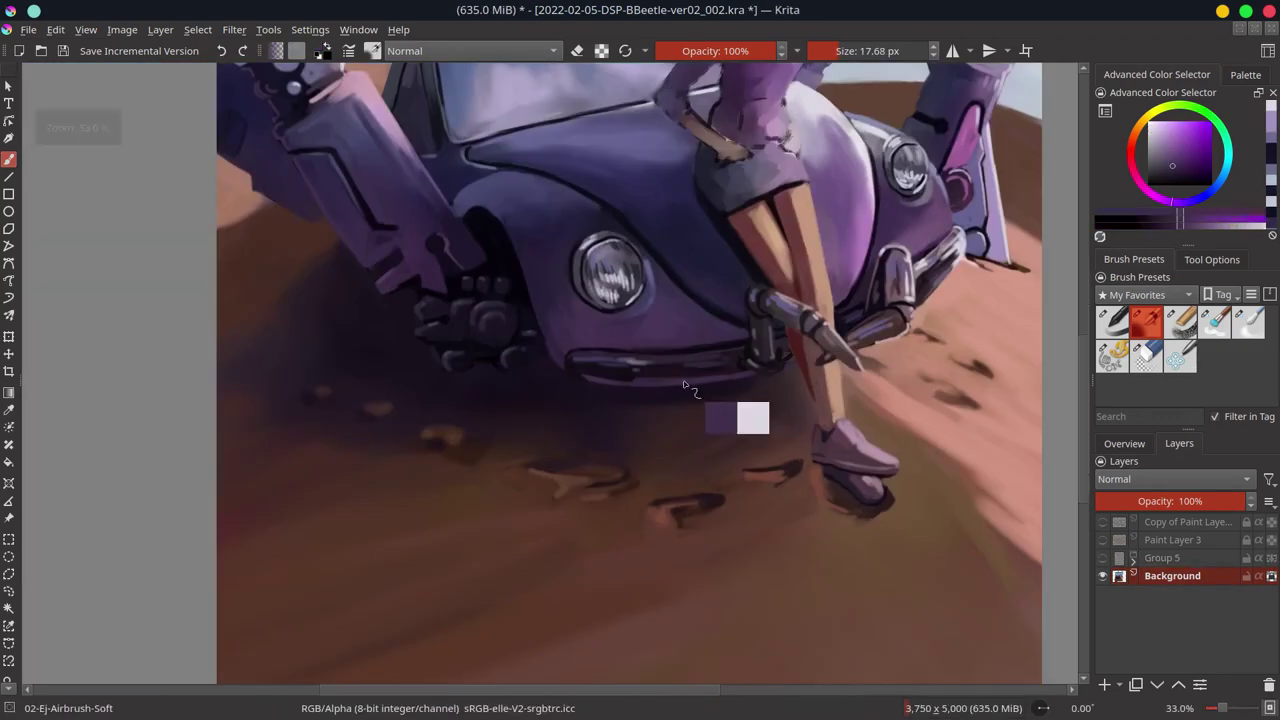
pyautogui.scroll(-3, 610, 440)
pyautogui.hotkey('ctrl', 's')
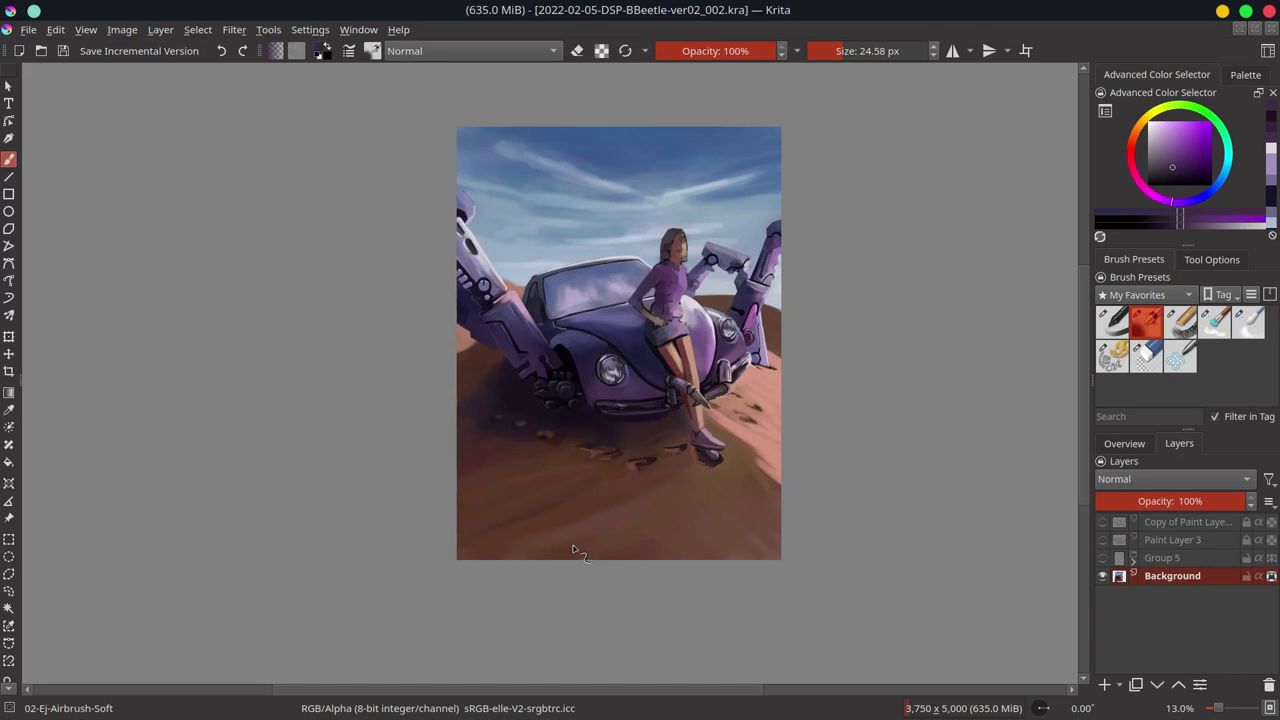
# Turn on Group 5's visibility and save the painting
pyautogui.click(1102, 558)
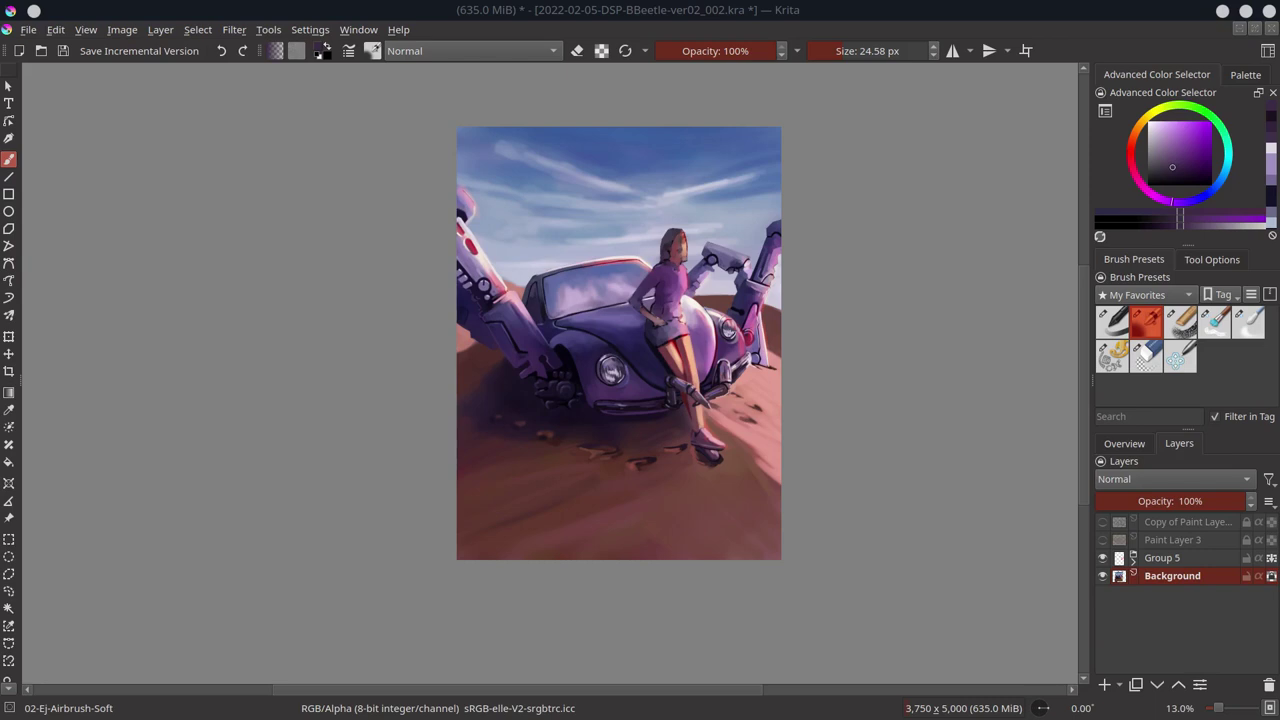
pyautogui.click(1027, 7)
pyautogui.hotkey('ctrl', 's')
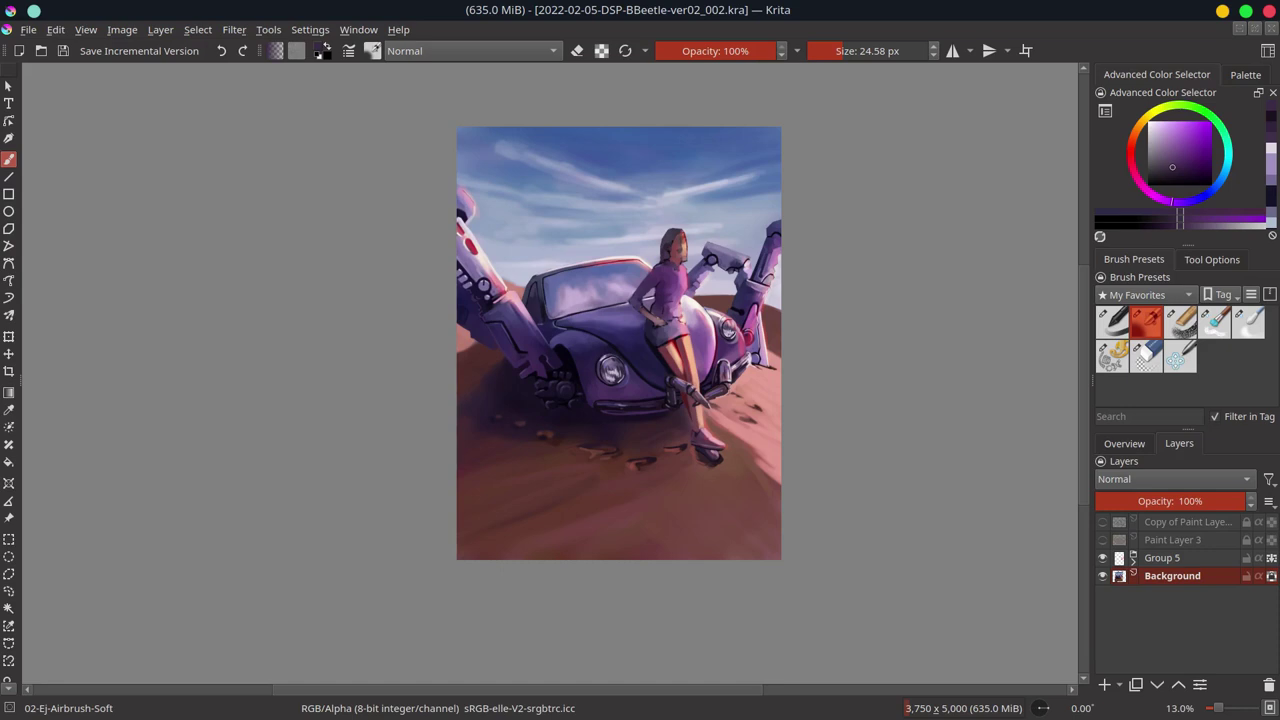
# Duplicate the paint layer as a sketch copy from the Layers list
pyautogui.click(1125, 444)
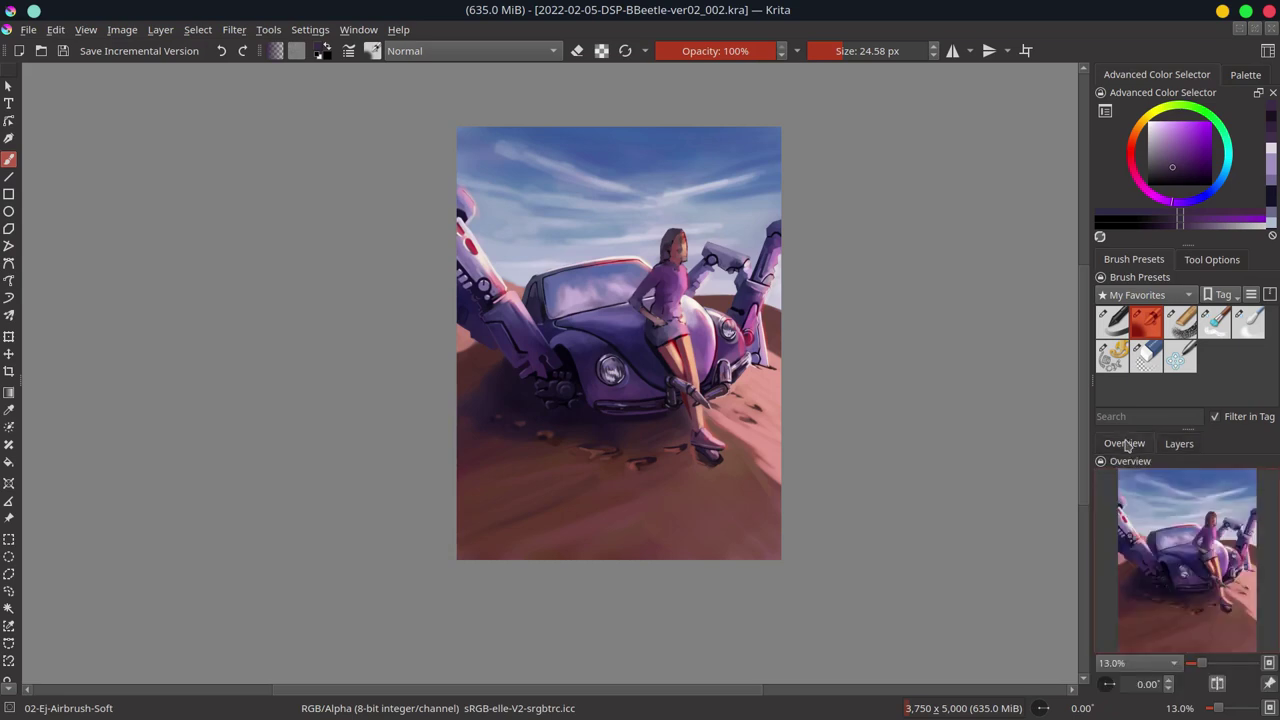
pyautogui.click(1179, 443)
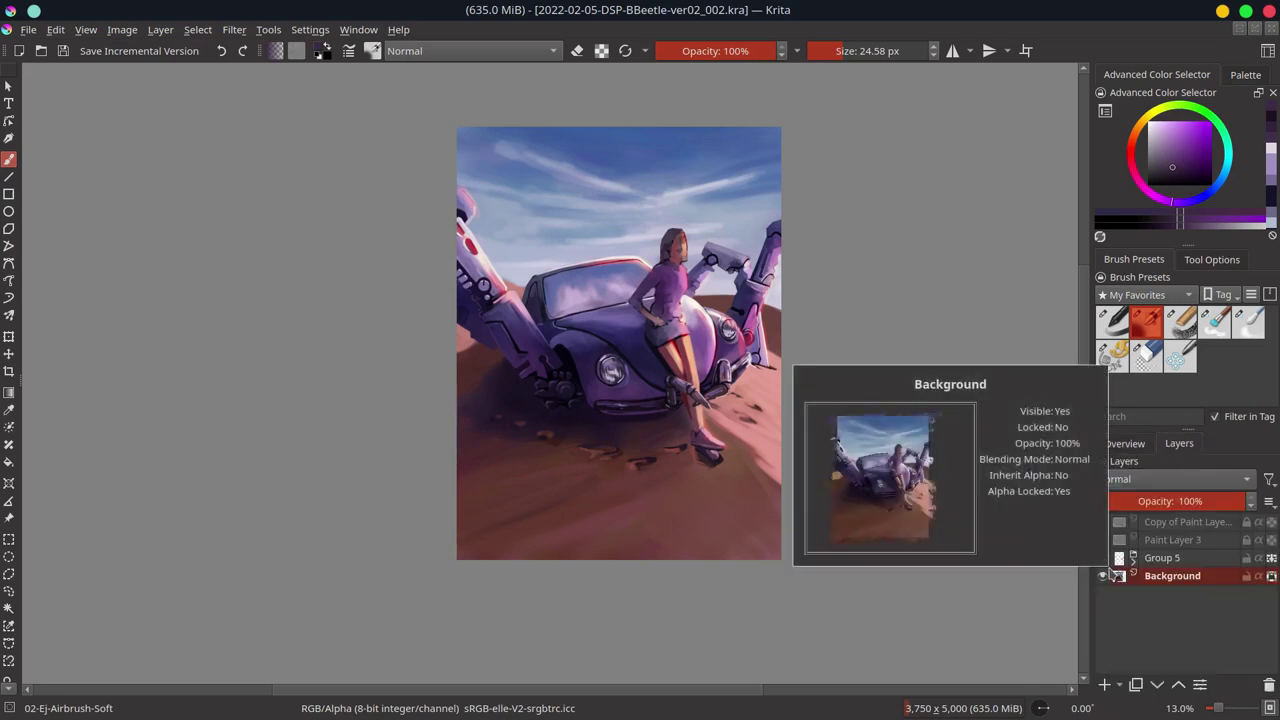
pyautogui.rightClick(1170, 574)
pyautogui.click(1086, 229)
# Erase the left part of the sketch copy
pyautogui.press('/')
pyautogui.moveTo(480, 290)
pyautogui.mouseDown()
pyautogui.moveTo(520, 380)
pyautogui.moveTo(700, 420)
pyautogui.mouseUp()
pyautogui.moveTo(545, 280); pyautogui.dragTo(560, 370)
pyautogui.moveTo(580, 260)
pyautogui.mouseDown()
pyautogui.moveTo(586, 410)
pyautogui.moveTo(740, 330)
pyautogui.moveTo(770, 260)
pyautogui.mouseUp()
# On a new paint layer, paint peach skin strokes along the woman's leg
pyautogui.press('Insert')
pyautogui.scroll(5, 630, 470)
pyautogui.scroll(3, 630, 470)
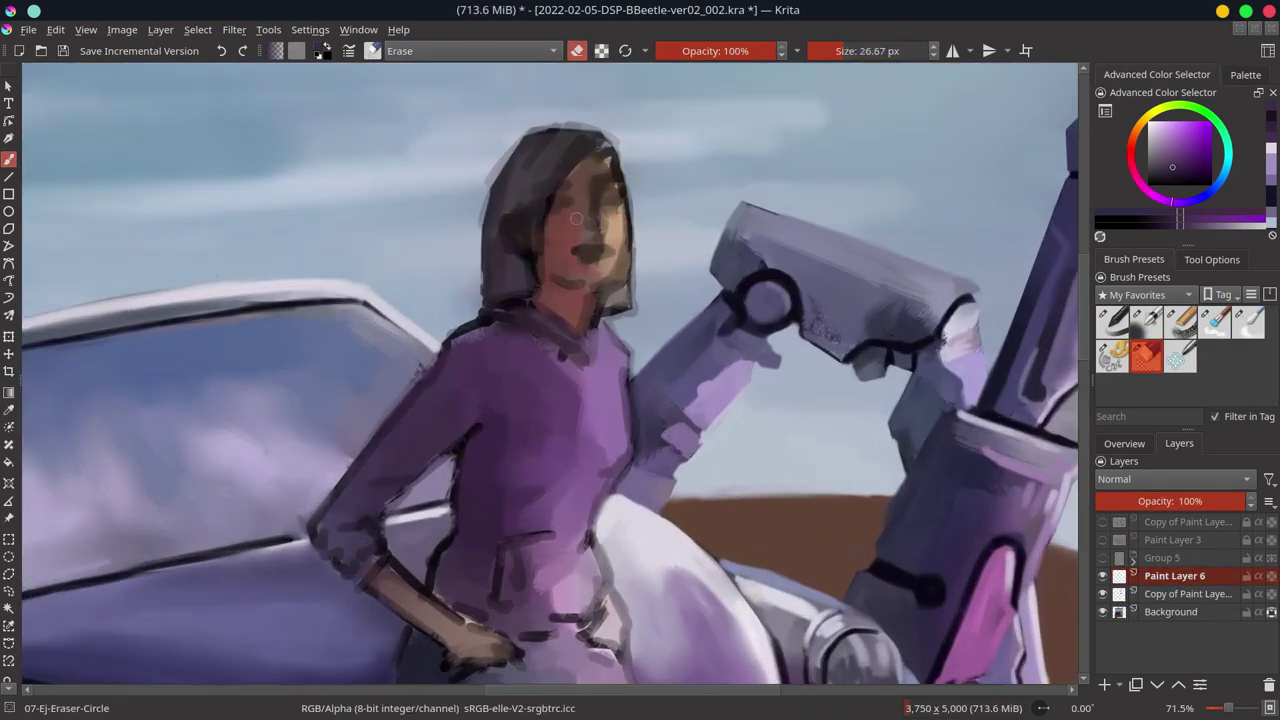
pyautogui.press('/')
pyautogui.scroll(-3, 577, 316)
pyautogui.keyDown('ctrl'); pyautogui.click(577, 316); pyautogui.keyUp('ctrl')
pyautogui.moveTo(577, 316); pyautogui.dragTo(640, 600)
# Lighten the hoodie around the hand with a lavender purple
pyautogui.keyDown('ctrl'); pyautogui.click(600, 466); pyautogui.keyUp('ctrl')
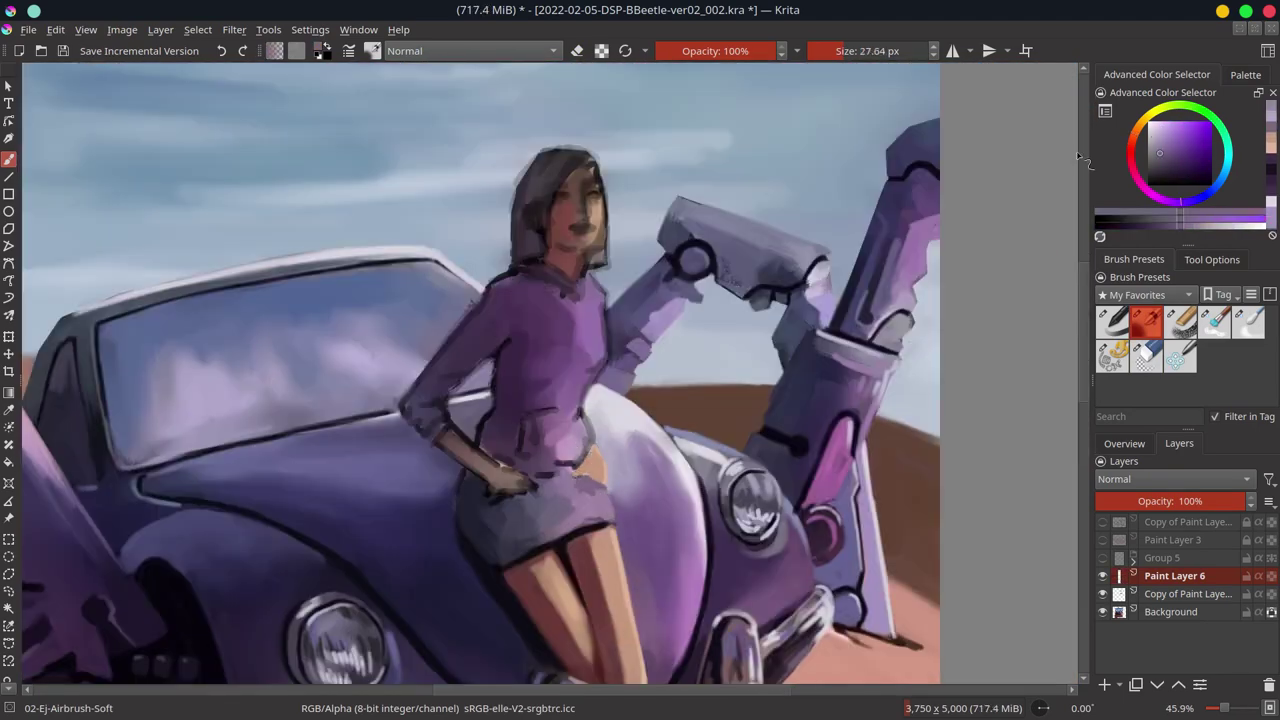
pyautogui.keyDown('ctrl'); pyautogui.click(453, 487); pyautogui.keyUp('ctrl')
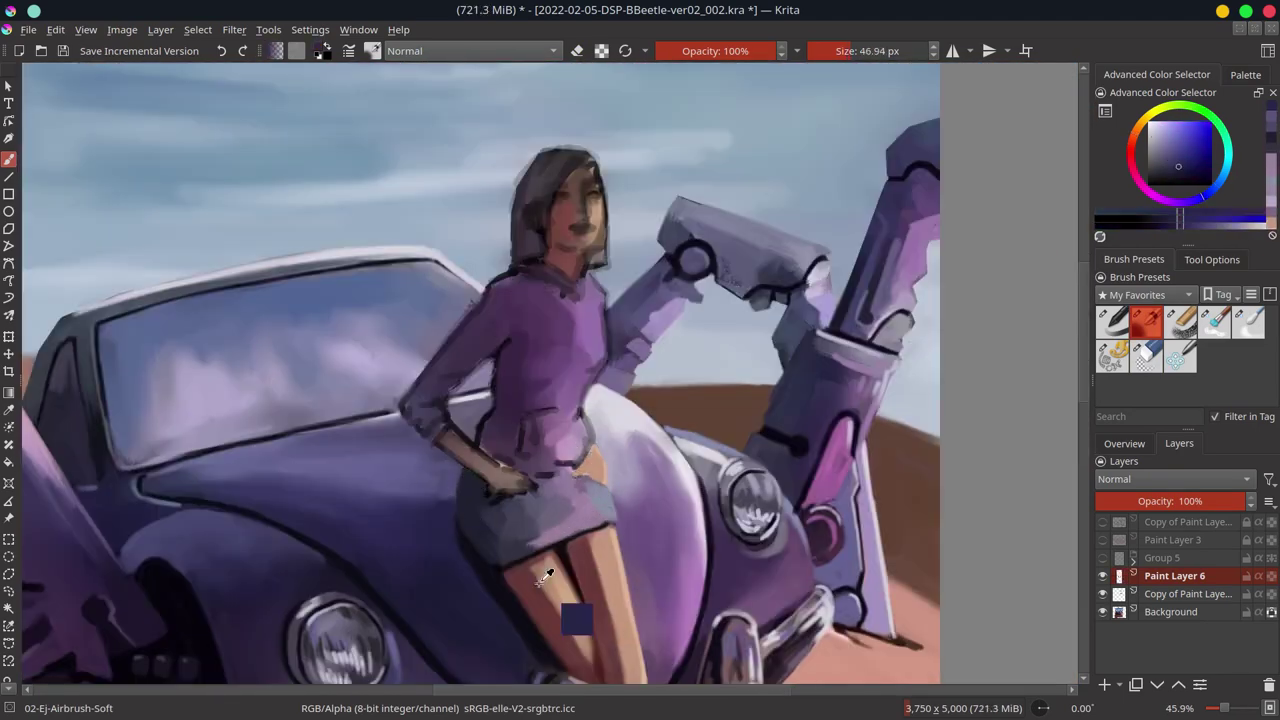
pyautogui.keyDown('ctrl'); pyautogui.click(493, 487); pyautogui.keyUp('ctrl')
pyautogui.keyDown('ctrl'); pyautogui.click(625, 495); pyautogui.keyUp('ctrl')
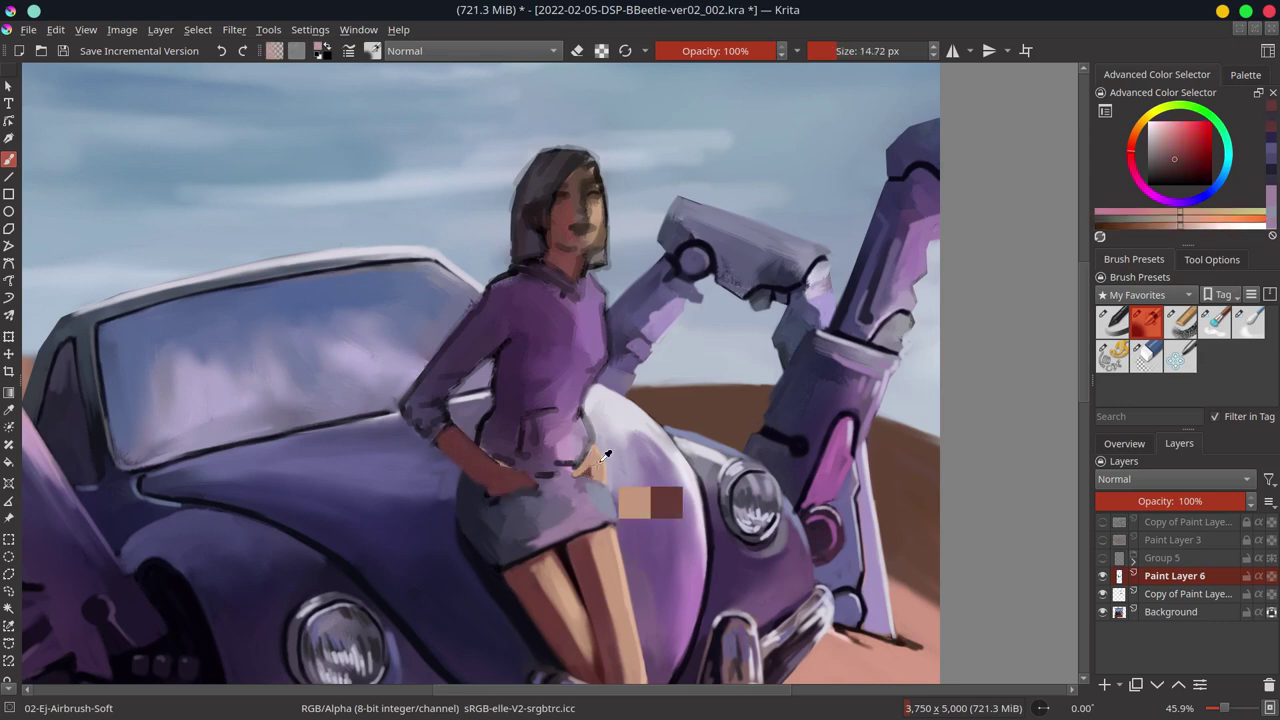
pyautogui.keyDown('ctrl'); pyautogui.click(478, 474); pyautogui.keyUp('ctrl')
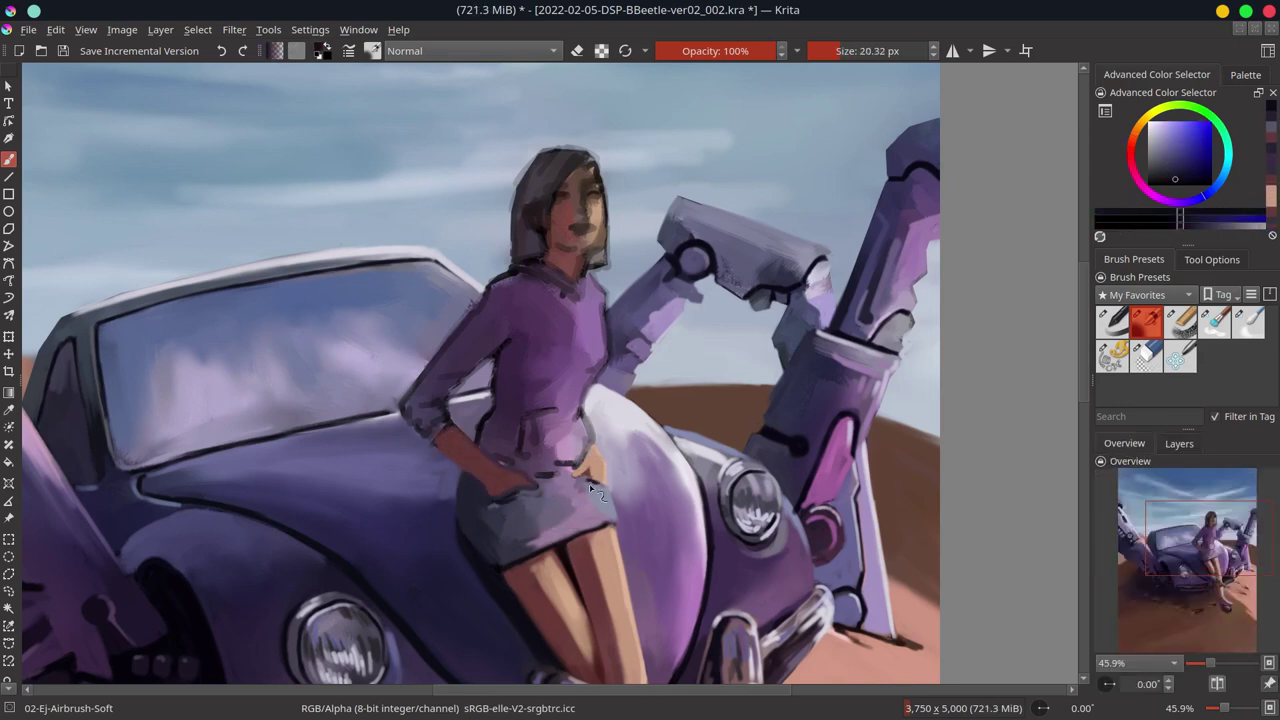
pyautogui.keyDown('ctrl'); pyautogui.click(540, 428); pyautogui.keyUp('ctrl')
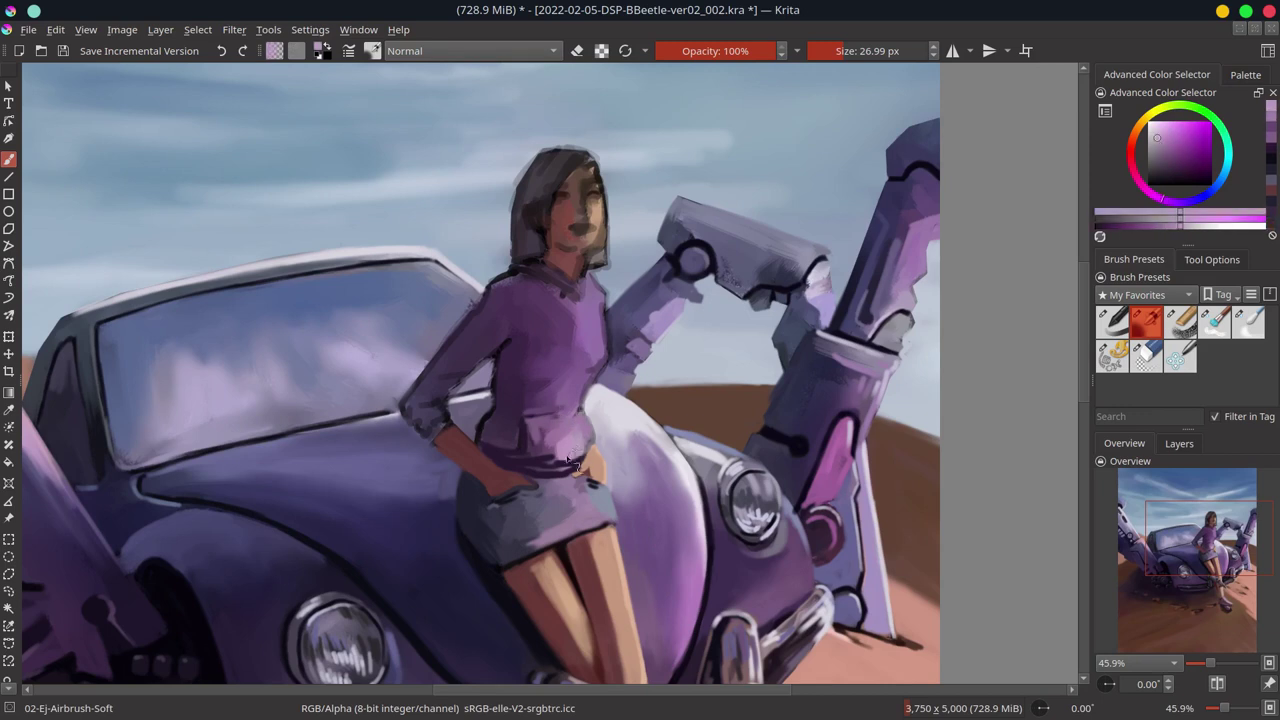
pyautogui.moveTo(520, 450); pyautogui.dragTo(590, 440)
pyautogui.keyDown('ctrl'); pyautogui.click(565, 402); pyautogui.keyUp('ctrl')
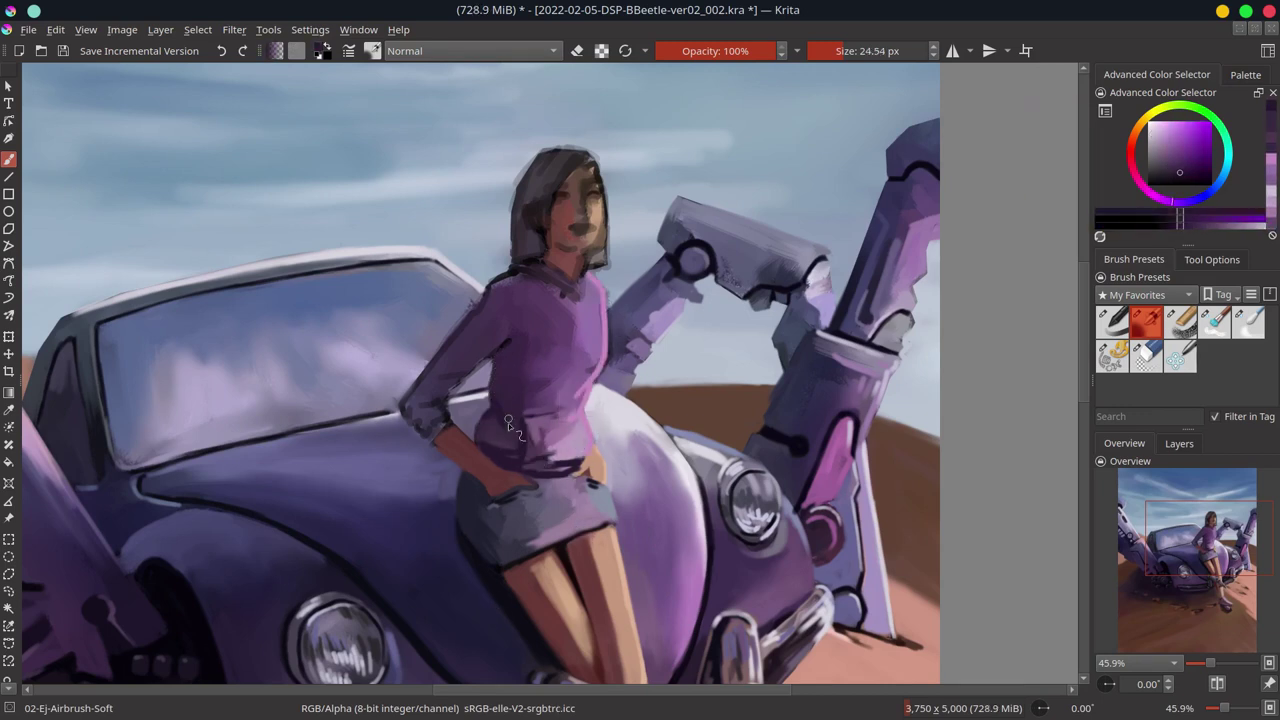
# Darken the windshield's lower edge with a greyish purple
pyautogui.keyDown('ctrl'); pyautogui.click(398, 404); pyautogui.keyUp('ctrl')
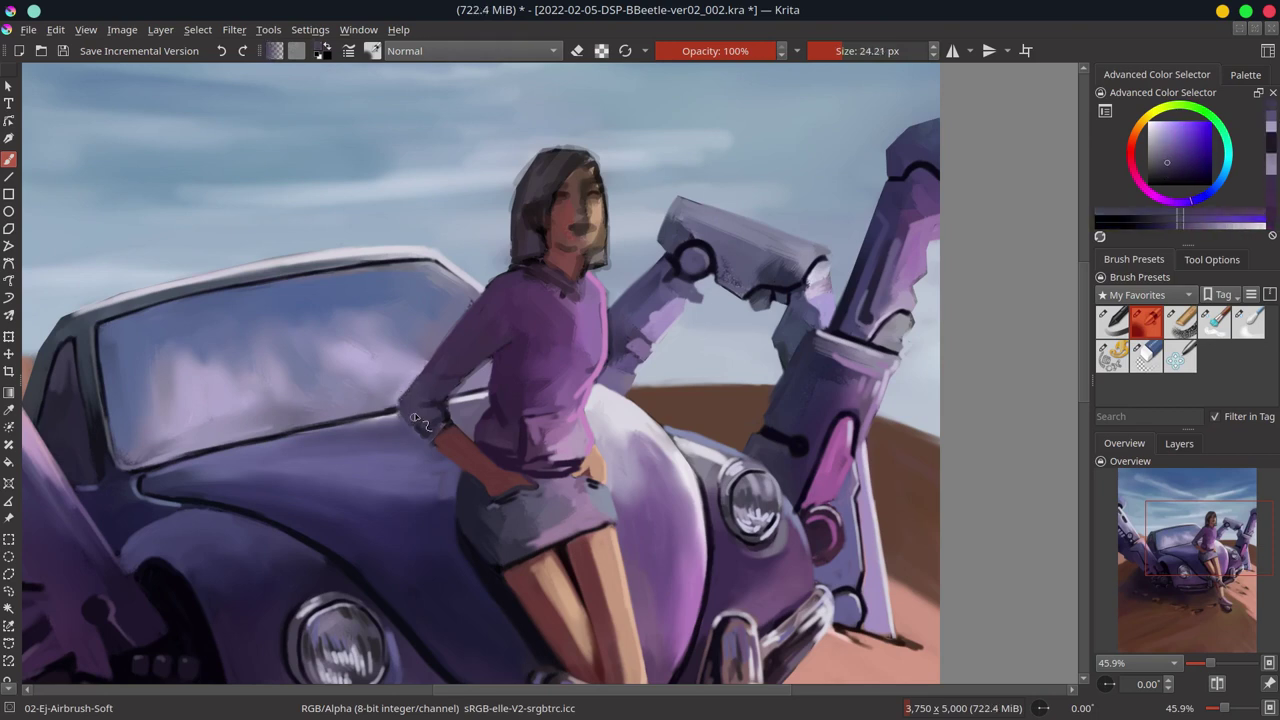
pyautogui.moveTo(398, 410); pyautogui.dragTo(307, 446)
pyautogui.keyDown('ctrl'); pyautogui.click(438, 428); pyautogui.keyUp('ctrl')
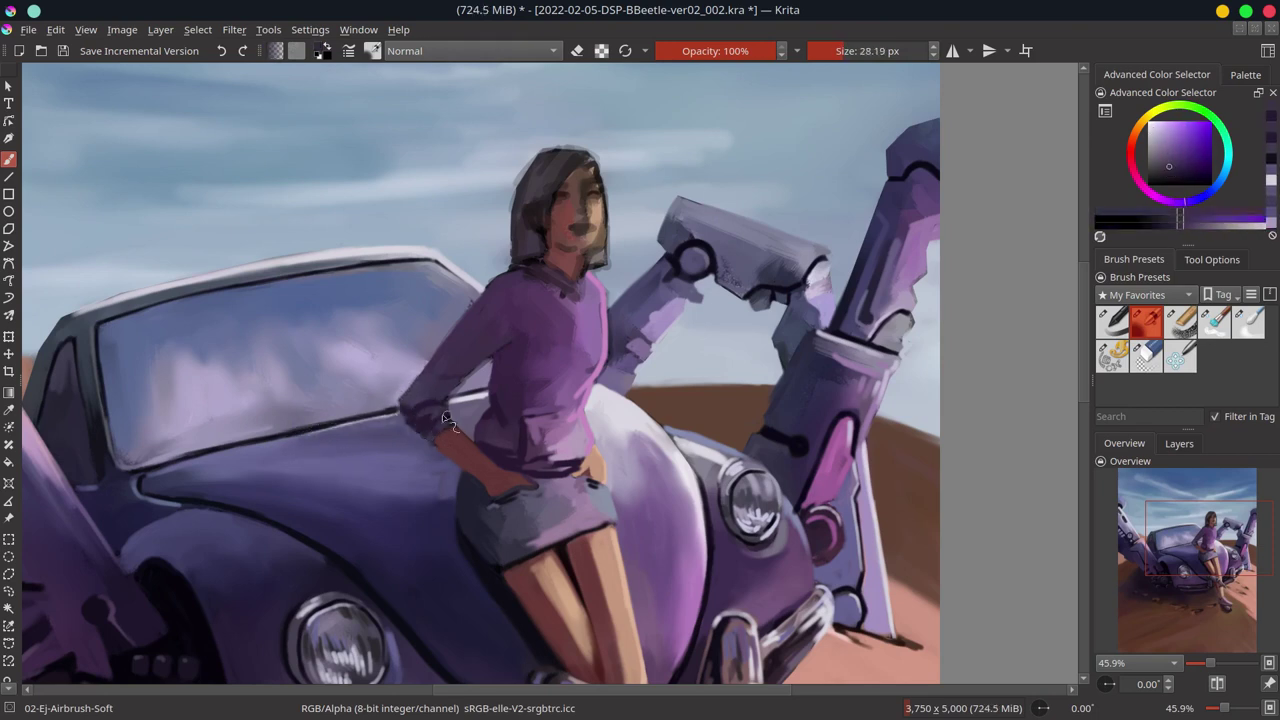
pyautogui.keyDown('ctrl'); pyautogui.click(571, 512); pyautogui.keyUp('ctrl')
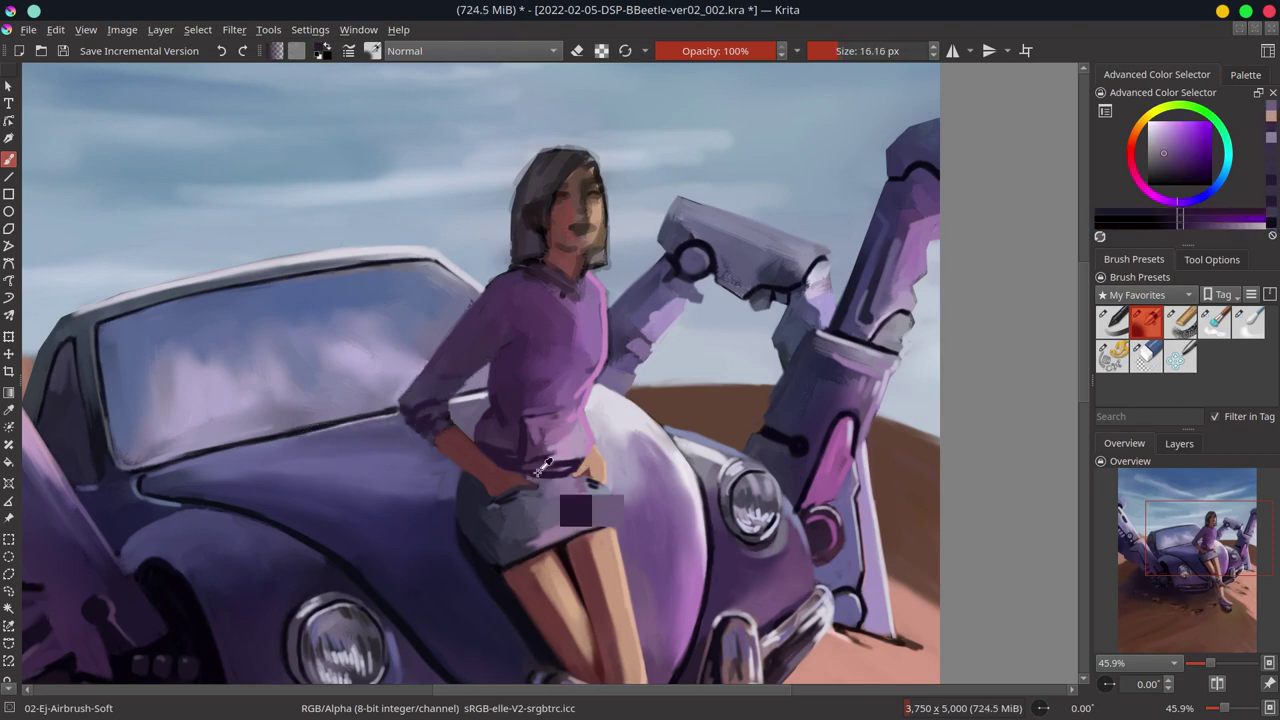
pyautogui.scroll(-5, 781, 548)
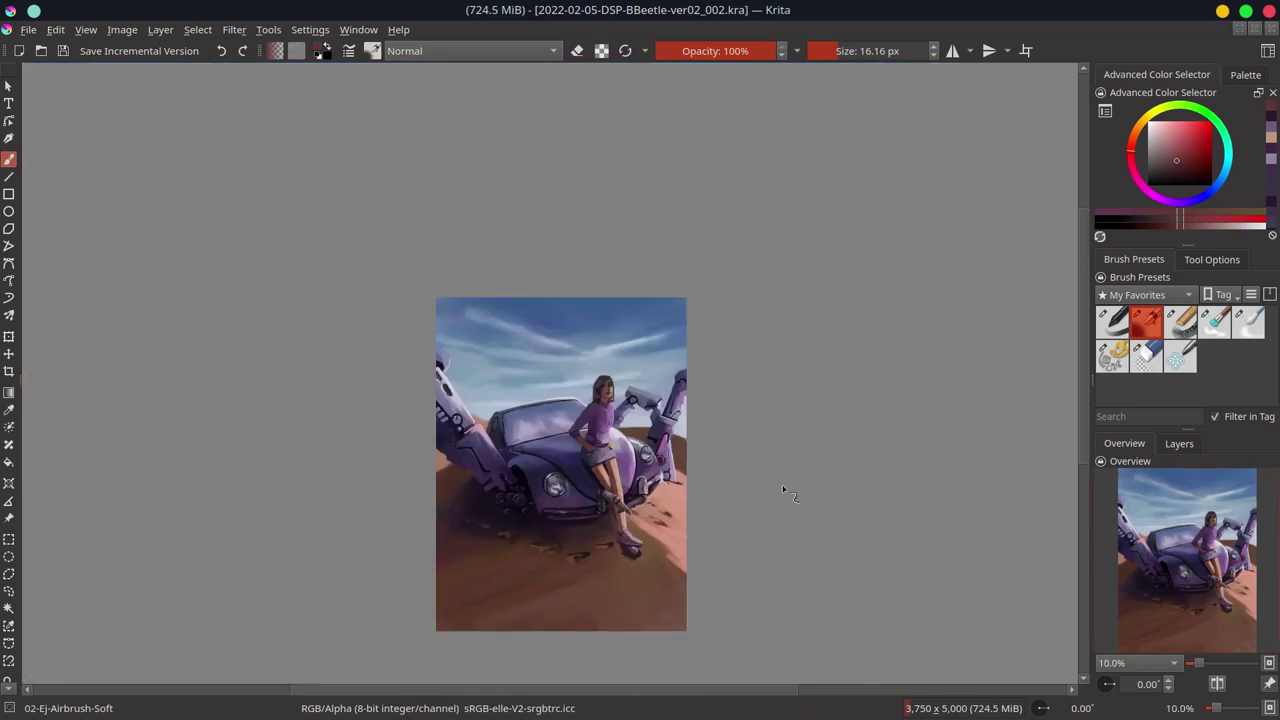
# Lighten the woman's face, neck and ear with light skin tones
pyautogui.scroll(10, 532, 567)
pyautogui.keyDown('ctrl'); pyautogui.click(540, 270); pyautogui.keyUp('ctrl')
pyautogui.moveTo(542, 252); pyautogui.dragTo(560, 385)
pyautogui.keyDown('ctrl'); pyautogui.click(600, 295); pyautogui.keyUp('ctrl')
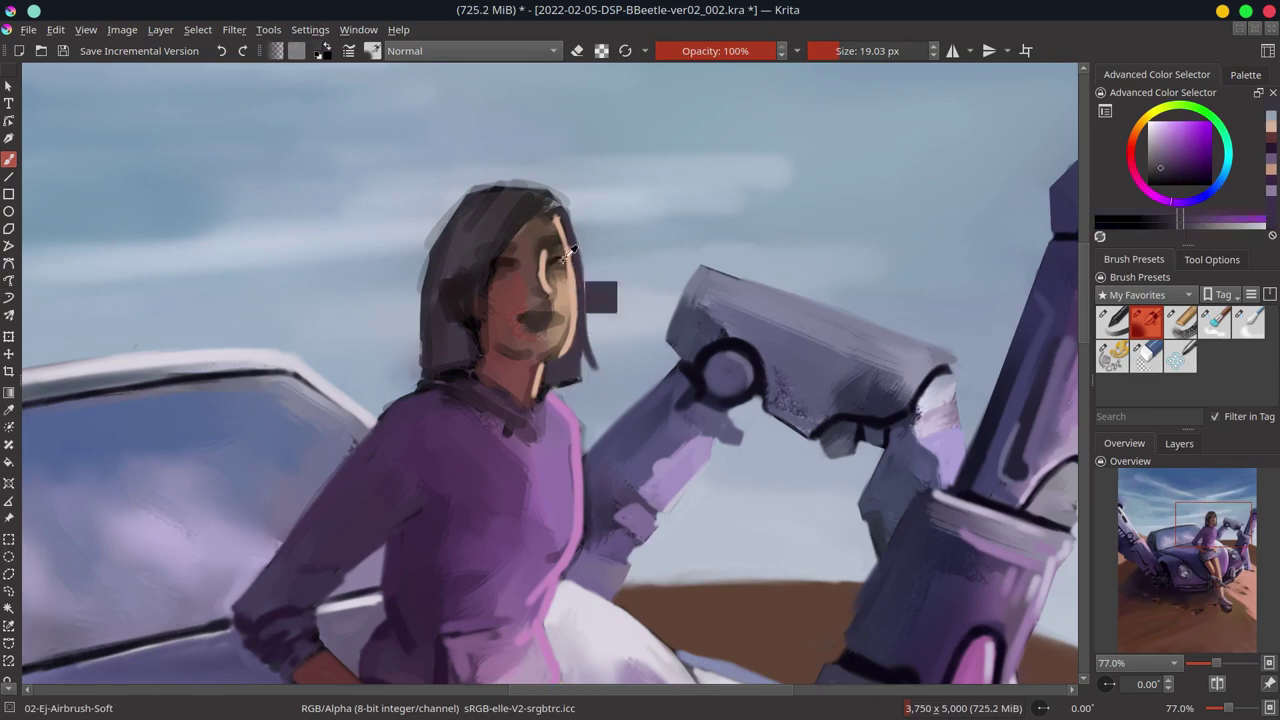
pyautogui.moveTo(600, 295)
pyautogui.mouseDown()
pyautogui.moveTo(565, 222)
pyautogui.moveTo(580, 300)
pyautogui.moveTo(568, 320)
pyautogui.mouseUp()
pyautogui.moveTo(486, 276); pyautogui.dragTo(486, 312)
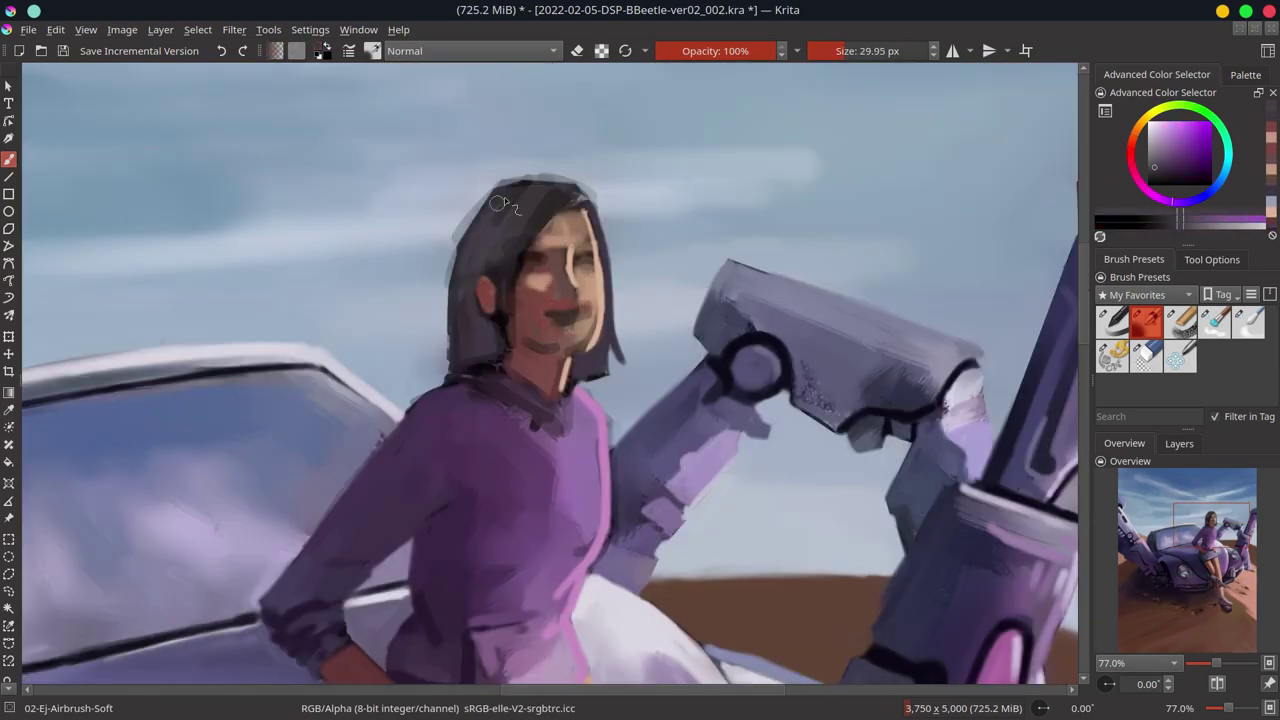
# Darken the top and sides of the hair with a dark hair colour
pyautogui.keyDown('ctrl'); pyautogui.click(504, 197); pyautogui.keyUp('ctrl')
pyautogui.moveTo(550, 180); pyautogui.dragTo(578, 198)
pyautogui.moveTo(486, 316); pyautogui.dragTo(506, 196)
pyautogui.moveTo(485, 95)
pyautogui.mouseDown()
pyautogui.moveTo(482, 240)
pyautogui.moveTo(577, 260)
pyautogui.moveTo(585, 300)
pyautogui.mouseUp()
# Lighten the hoodie at the neck, add dark drawstrings and outline the hood
pyautogui.moveTo(565, 285)
pyautogui.mouseDown()
pyautogui.moveTo(568, 385)
pyautogui.moveTo(604, 400)
pyautogui.mouseUp()
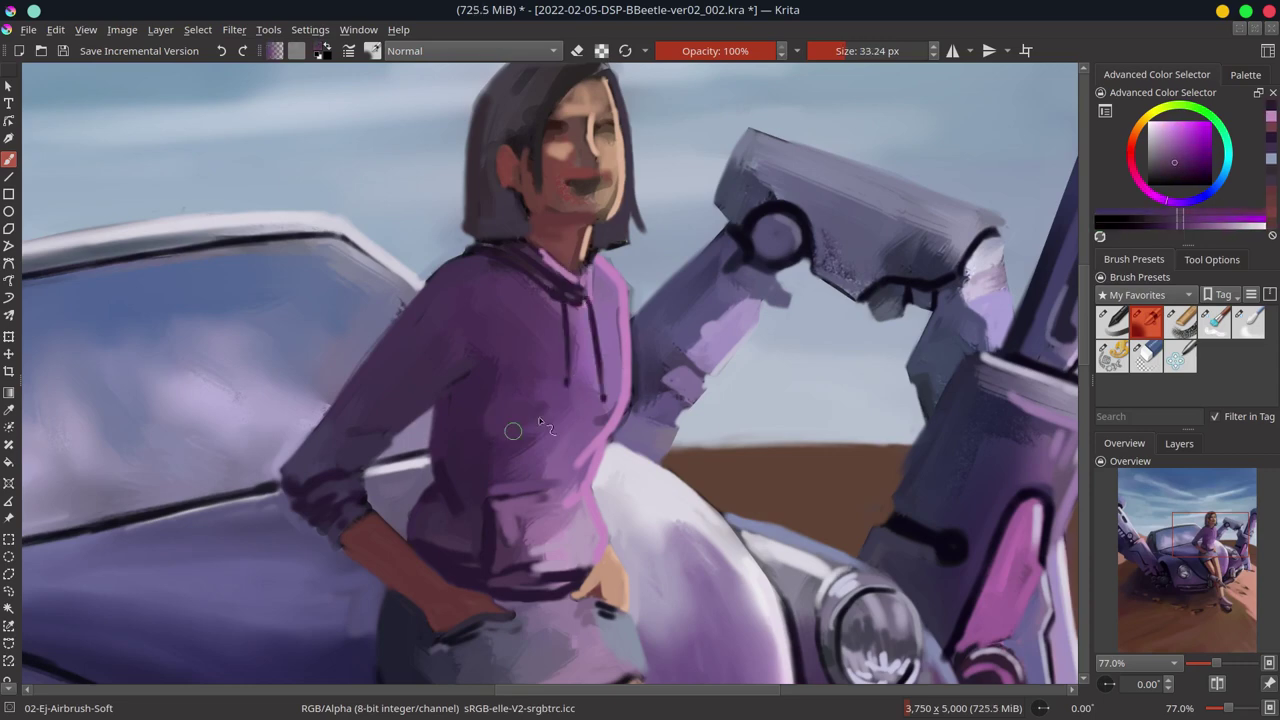
pyautogui.moveTo(500, 410); pyautogui.dragTo(600, 445)
pyautogui.moveTo(520, 280); pyautogui.dragTo(547, 335)
pyautogui.press('2')
# Repaint the lower face, jaw and chin with reddish and peach skin
pyautogui.scroll(5, 546, 334)
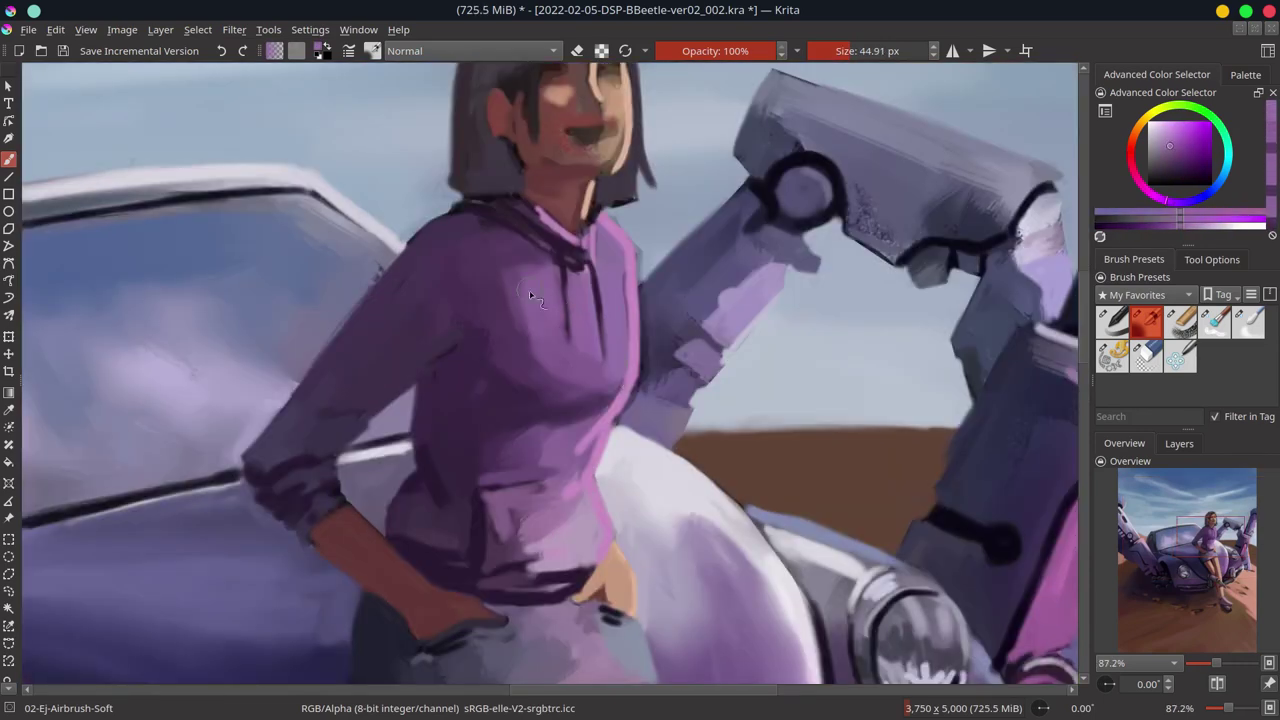
pyautogui.moveTo(531, 225)
pyautogui.mouseDown()
pyautogui.moveTo(520, 355)
pyautogui.moveTo(610, 380)
pyautogui.mouseUp()
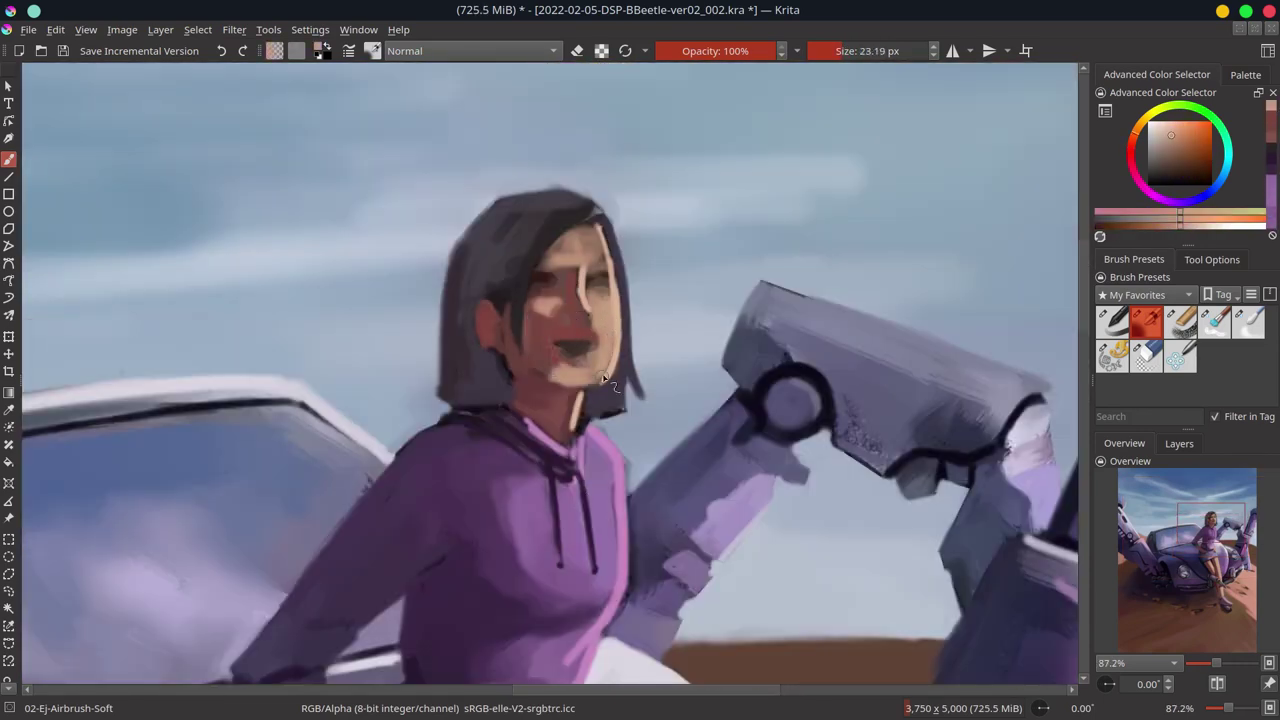
pyautogui.moveTo(630, 290)
pyautogui.mouseDown()
pyautogui.moveTo(607, 397)
pyautogui.moveTo(612, 330)
pyautogui.mouseUp()
pyautogui.moveTo(542, 272); pyautogui.dragTo(545, 302)
pyautogui.moveTo(566, 235); pyautogui.dragTo(568, 280)
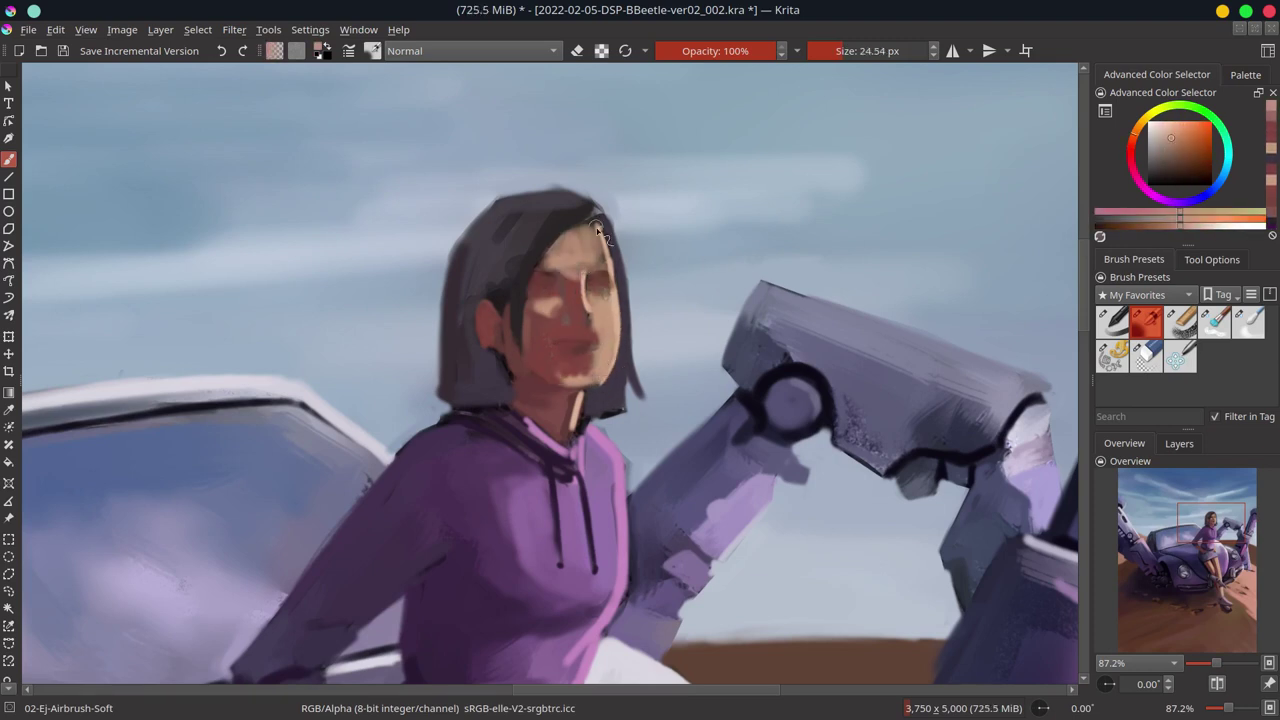
pyautogui.moveTo(521, 324); pyautogui.dragTo(521, 356)
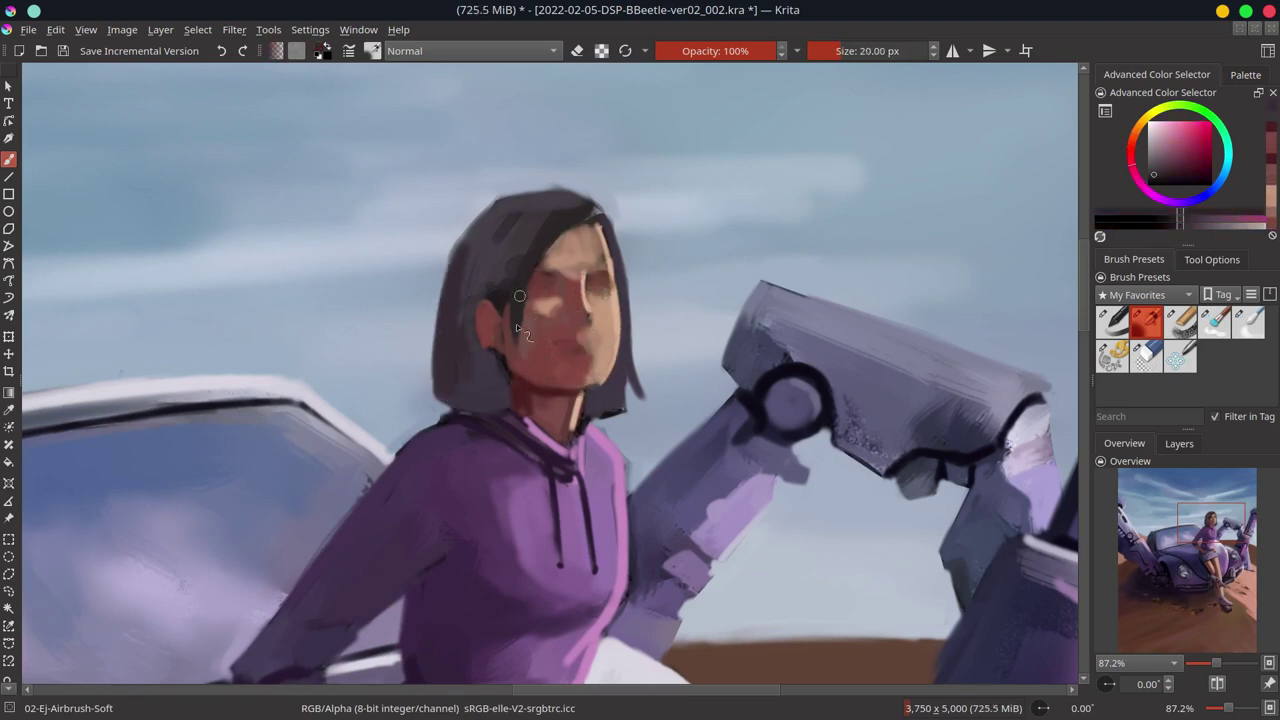
# Paint grey-purple hair over the skin left of the face and lighten that side
pyautogui.keyDown('ctrl'); pyautogui.click(490, 301); pyautogui.keyUp('ctrl')
pyautogui.moveTo(508, 302); pyautogui.dragTo(512, 334)
pyautogui.keyDown('ctrl'); pyautogui.click(531, 264); pyautogui.keyUp('ctrl')
pyautogui.moveTo(540, 285)
pyautogui.mouseDown()
pyautogui.moveTo(505, 289)
pyautogui.moveTo(500, 395)
pyautogui.mouseUp()
# Add a peach highlight down the nose and a dark purple eyebrow and eye line
pyautogui.keyDown('ctrl'); pyautogui.click(558, 410); pyautogui.keyUp('ctrl')
pyautogui.keyDown('ctrl'); pyautogui.click(624, 284); pyautogui.keyUp('ctrl')
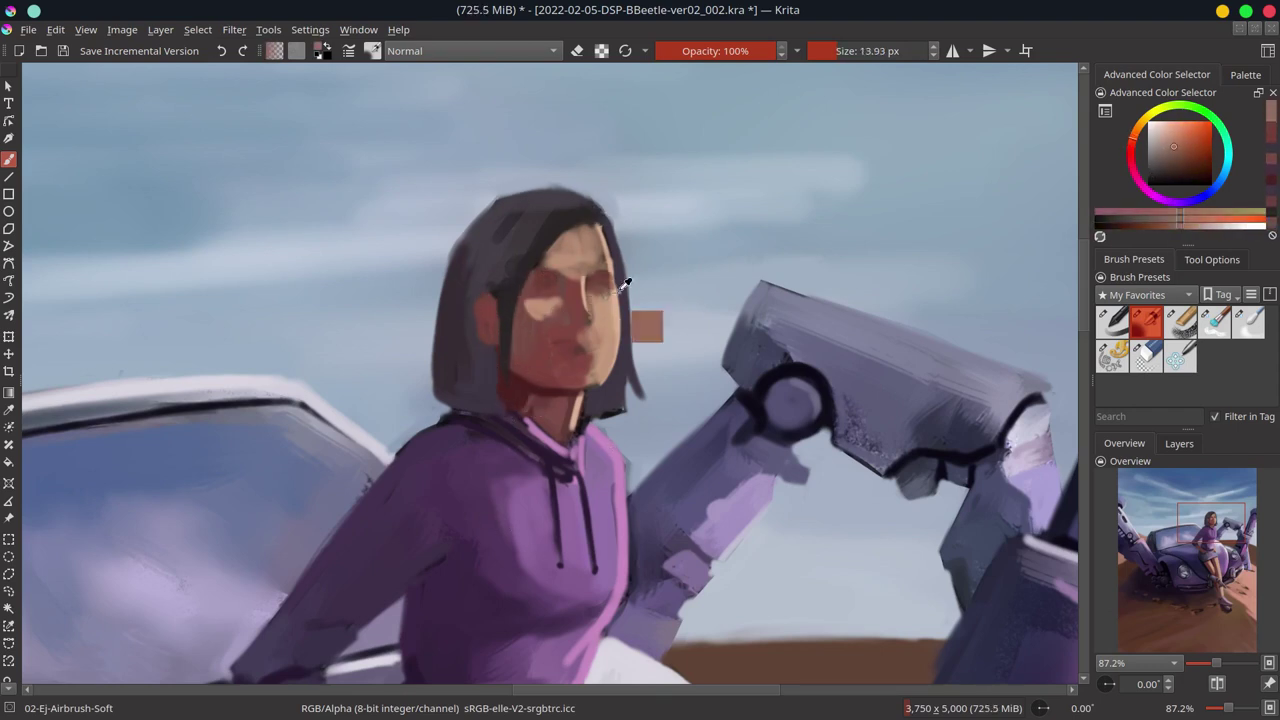
pyautogui.press('[')
pyautogui.press('[')
pyautogui.moveTo(585, 280); pyautogui.dragTo(590, 325)
pyautogui.keyDown('ctrl'); pyautogui.click(601, 279); pyautogui.keyUp('ctrl')
pyautogui.moveTo(530, 274); pyautogui.dragTo(560, 270)
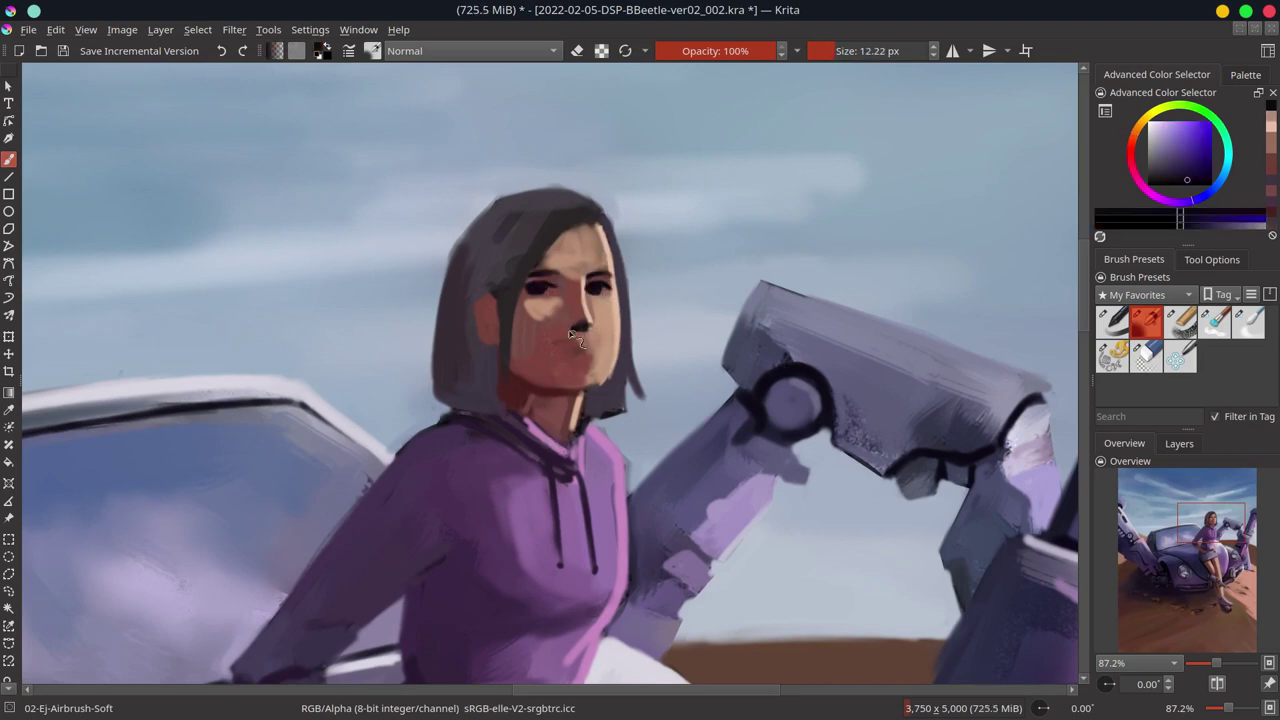
# Darken the hair right of the face with a smaller grey-purple brush
pyautogui.press('[')
pyautogui.keyDown('ctrl'); pyautogui.click(667, 294); pyautogui.keyUp('ctrl')
pyautogui.moveTo(626, 284); pyautogui.dragTo(620, 360)
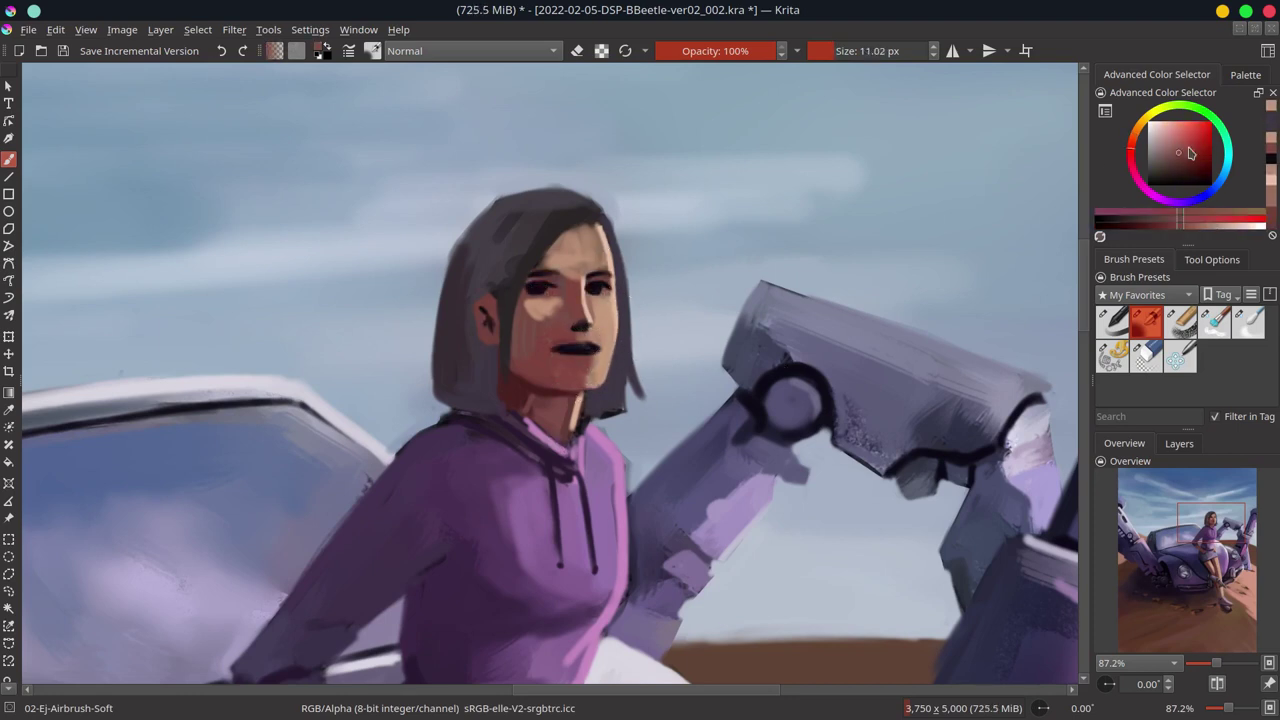
pyautogui.press('[')
pyautogui.keyDown('ctrl'); pyautogui.click(592, 284); pyautogui.keyUp('ctrl')
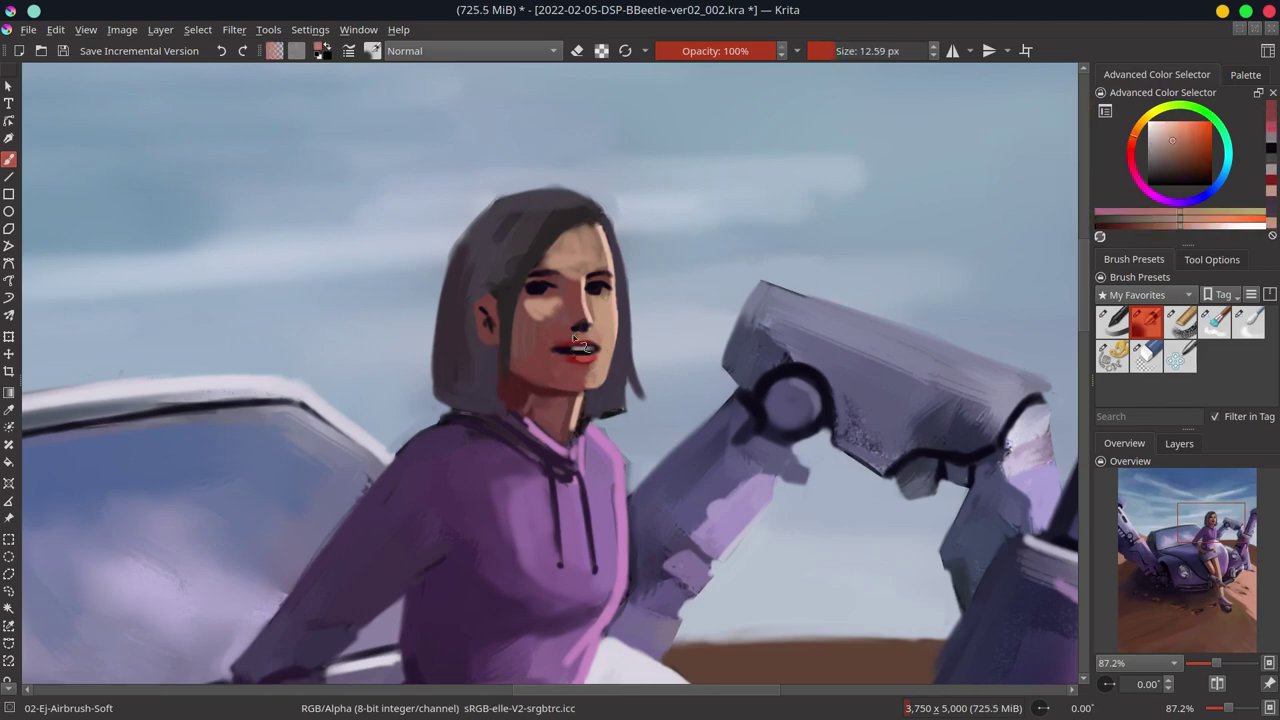
pyautogui.keyDown('ctrl'); pyautogui.click(618, 311); pyautogui.keyUp('ctrl')
# Mirror the view and darken the left edge of the hair
pyautogui.keyDown('ctrl'); pyautogui.scroll(-3, 560, 300); pyautogui.keyUp('ctrl')
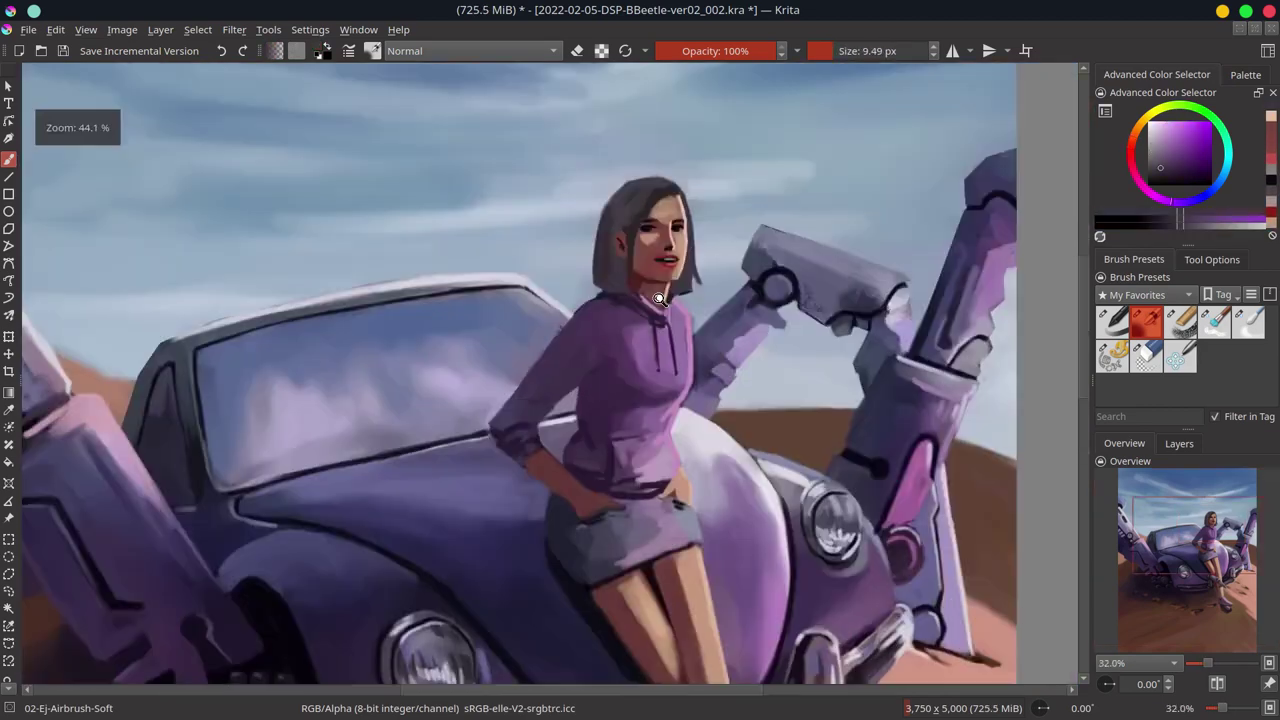
pyautogui.press('m')
pyautogui.keyDown('ctrl'); pyautogui.click(457, 270); pyautogui.keyUp('ctrl')
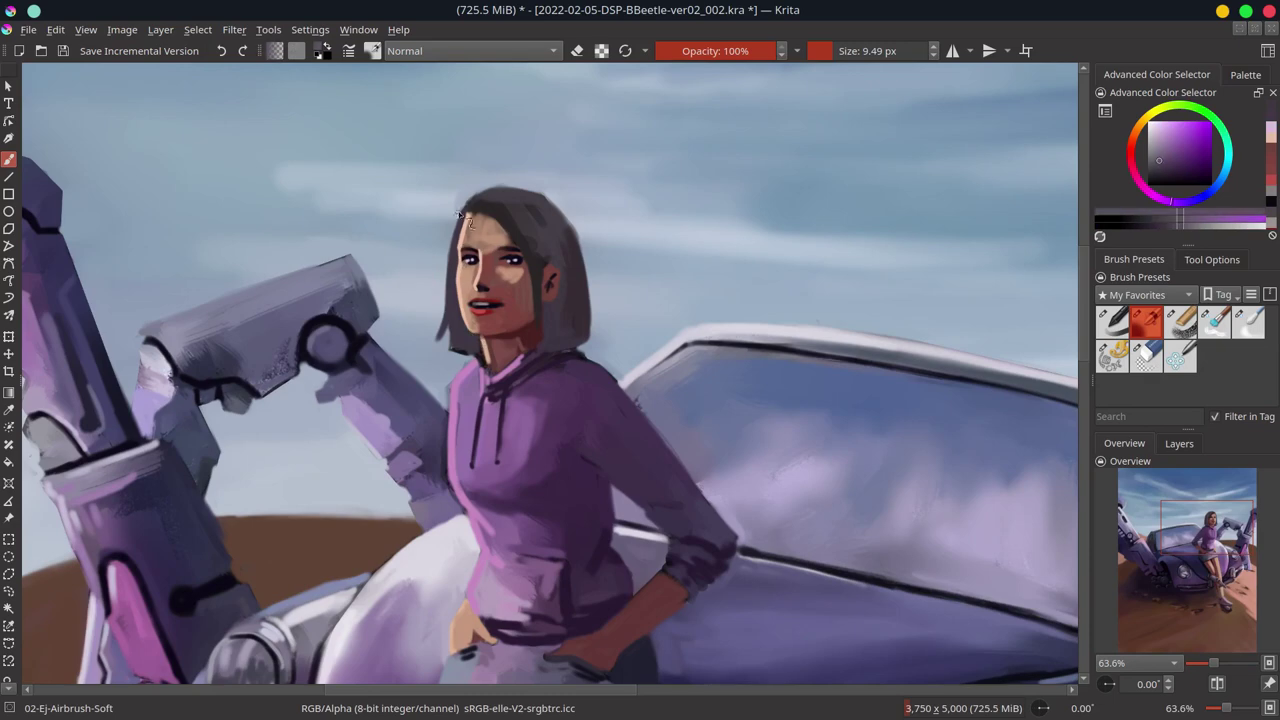
pyautogui.moveTo(458, 210); pyautogui.dragTo(455, 323)
# Try sky blue and darker colours, then save the painting
pyautogui.keyDown('ctrl'); pyautogui.click(557, 194); pyautogui.keyUp('ctrl')
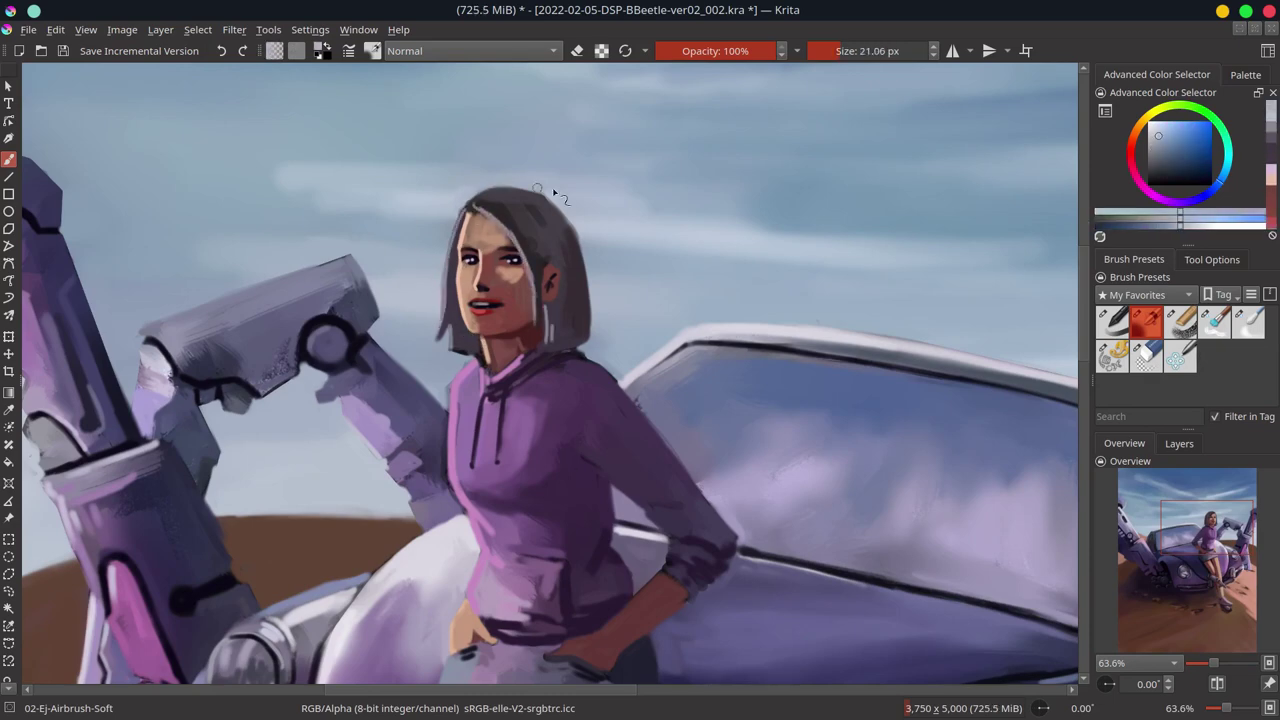
pyautogui.scroll(-2, 614, 223)
pyautogui.keyDown('ctrl'); pyautogui.click(618, 260); pyautogui.keyUp('ctrl')
pyautogui.scroll(-3, 618, 260)
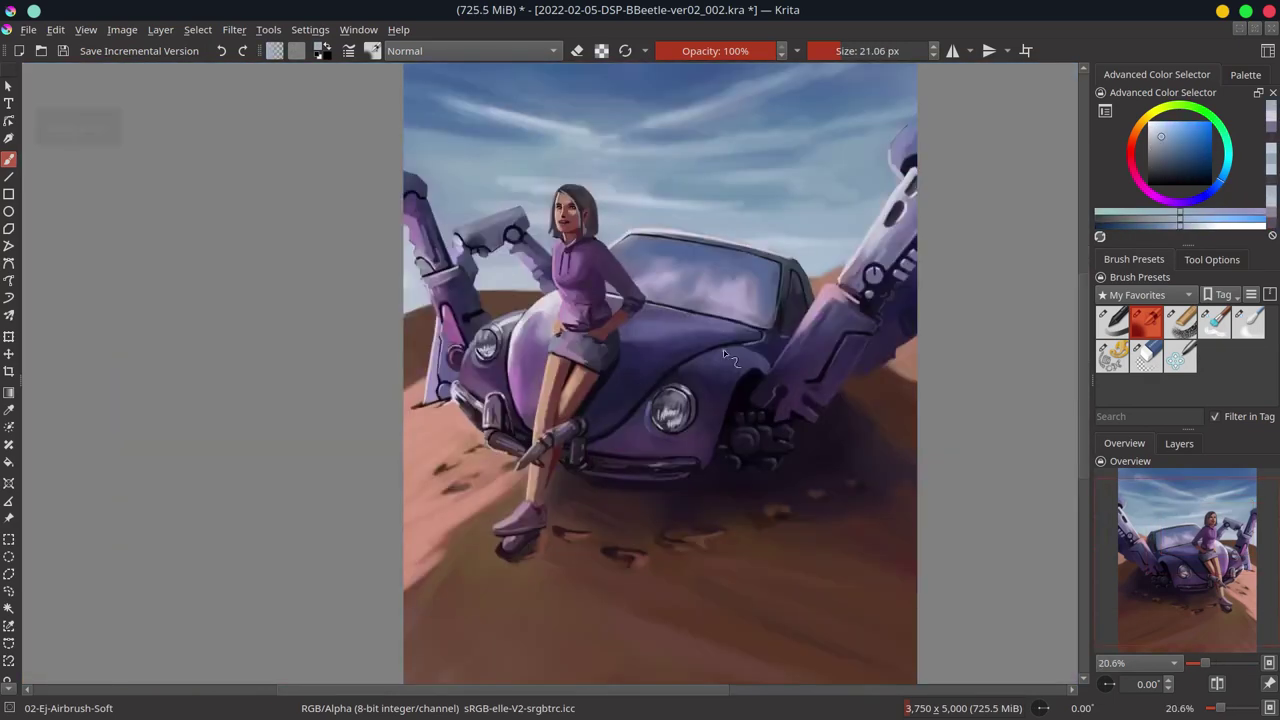
pyautogui.scroll(2, 618, 260)
pyautogui.keyDown('ctrl'); pyautogui.click(630, 421); pyautogui.keyUp('ctrl')
pyautogui.scroll(-3, 630, 421)
pyautogui.hotkey('ctrl', 's')
pyautogui.scroll(12, 591, 249)
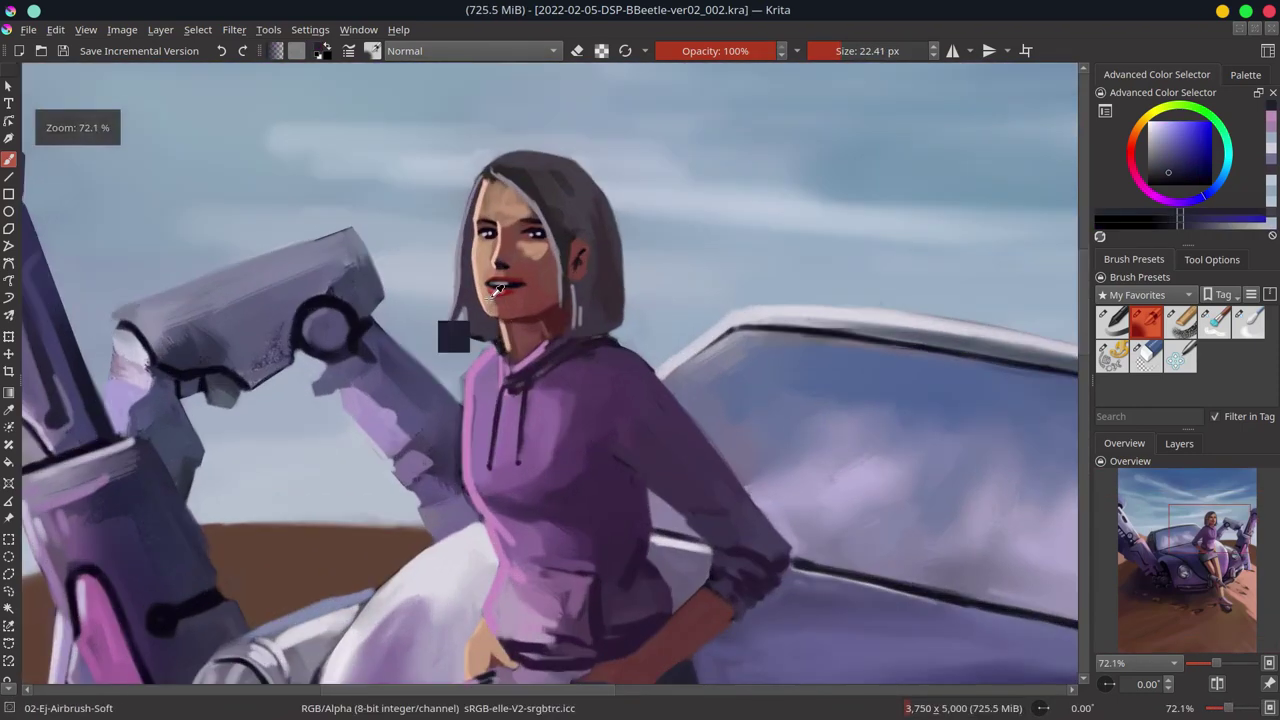
# Sample skin, pink-purple hoodie, brownish and orange tones from the painting
pyautogui.keyDown('ctrl'); pyautogui.click(553, 250); pyautogui.keyUp('ctrl')
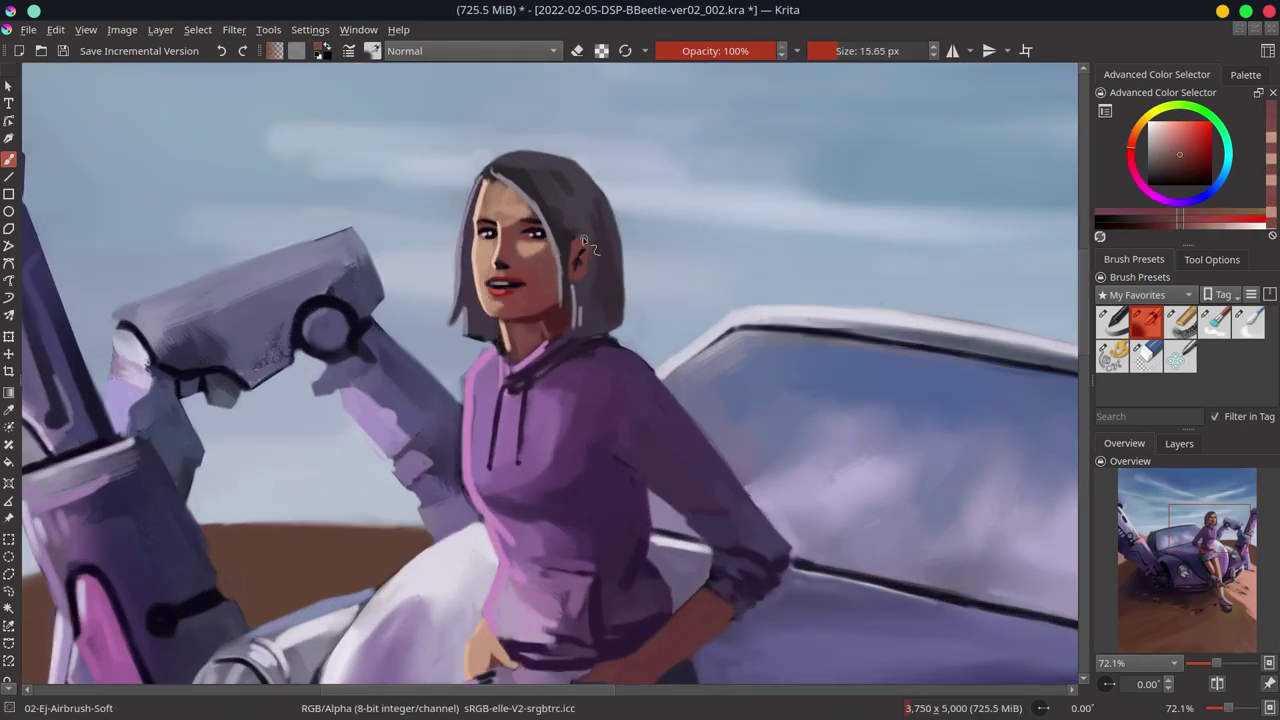
pyautogui.keyDown('ctrl'); pyautogui.click(572, 422); pyautogui.keyUp('ctrl')
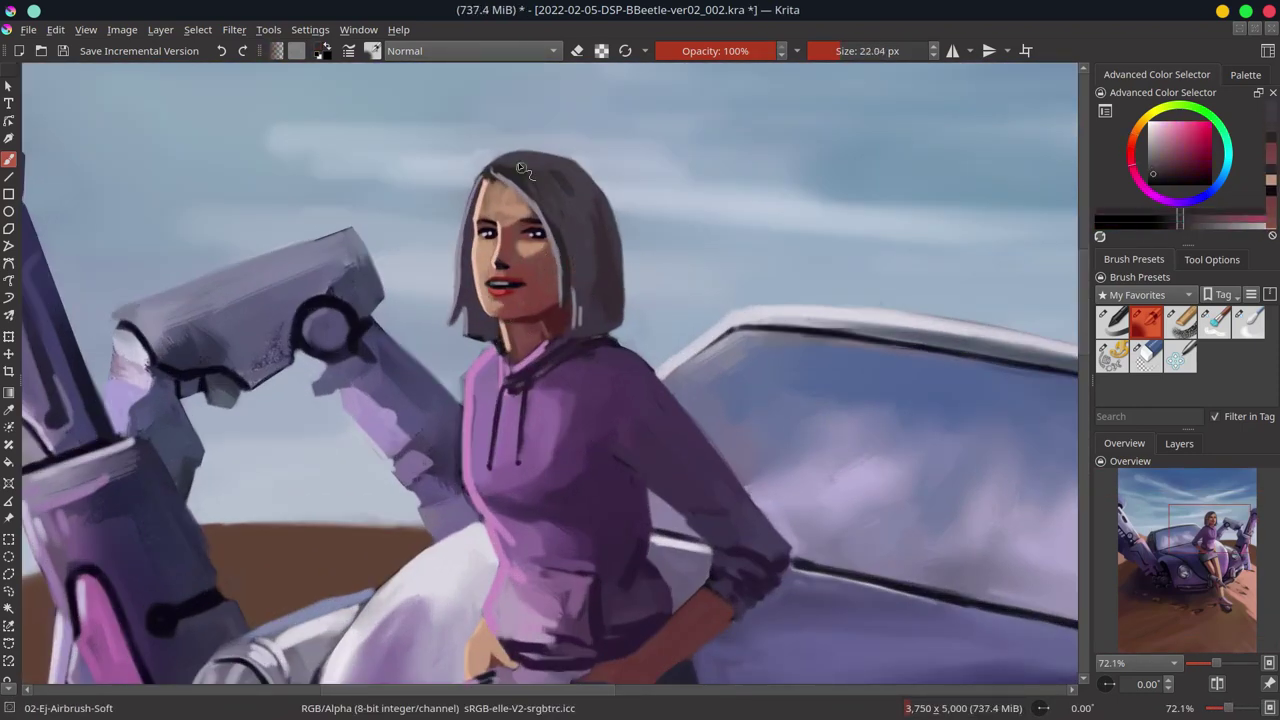
pyautogui.scroll(-12, 616, 388)
pyautogui.scroll(11, 592, 247)
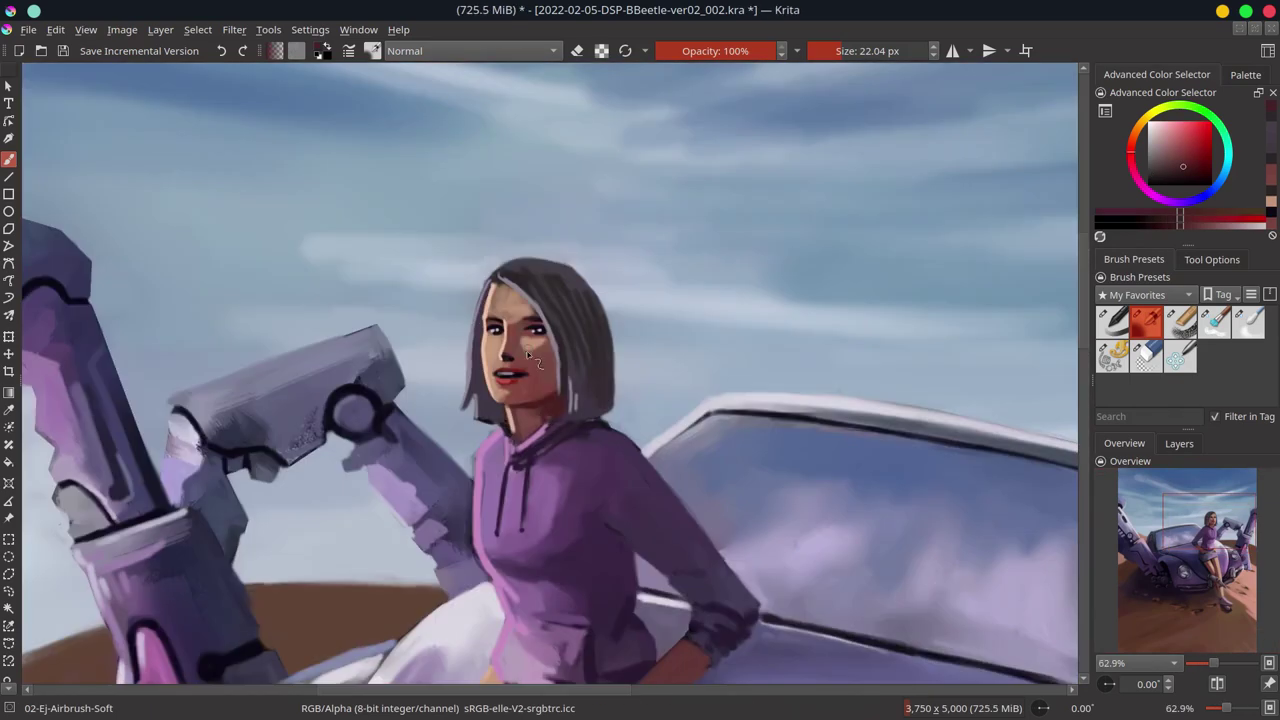
pyautogui.scroll(2, 592, 247)
pyautogui.keyDown('ctrl'); pyautogui.click(494, 349); pyautogui.keyUp('ctrl')
pyautogui.scroll(-3, 558, 241)
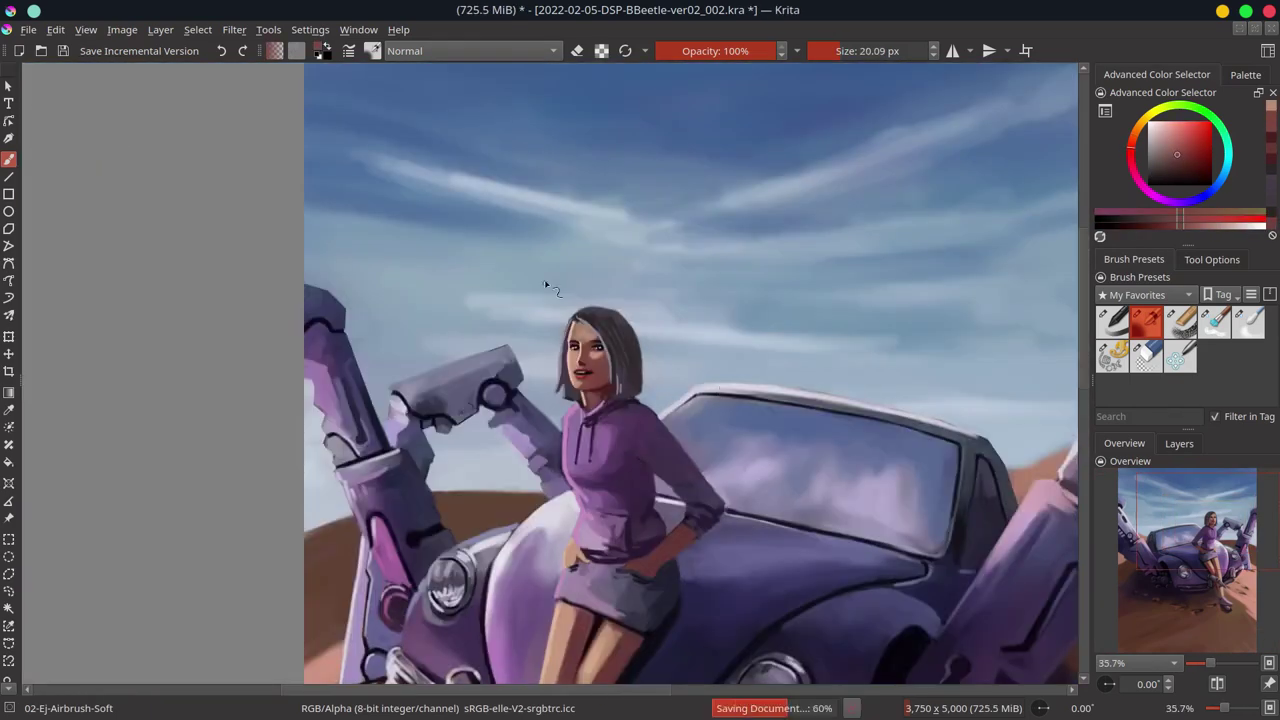
pyautogui.scroll(3, 546, 283)
pyautogui.keyDown('ctrl'); pyautogui.click(545, 375); pyautogui.keyUp('ctrl')
pyautogui.scroll(-3, 610, 483)
pyautogui.scroll(3, 610, 483)
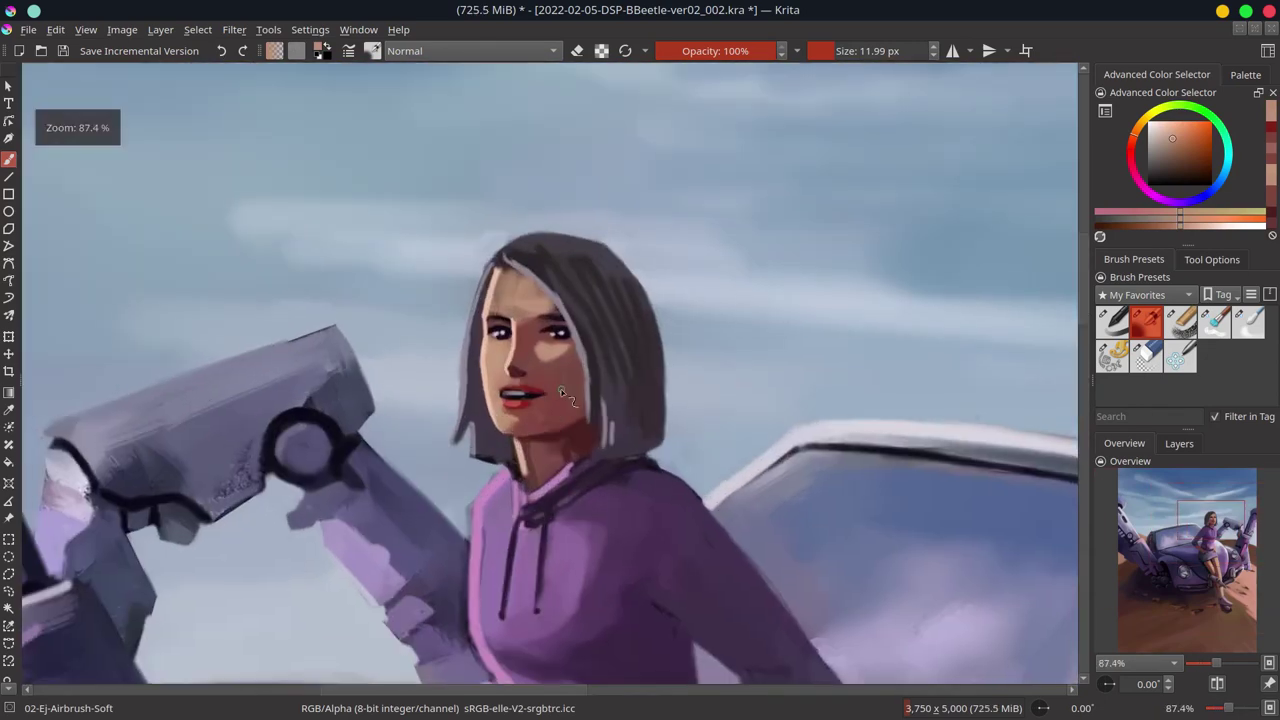
# On Paint Layer 4, blend the hair with Blender-Blur and airbrush reddish rim light on the car roof
pyautogui.click(1179, 443)
pyautogui.click(1192, 576)
pyautogui.click(1248, 320)
pyautogui.moveTo(496, 272)
pyautogui.mouseDown()
pyautogui.moveTo(505, 305)
pyautogui.moveTo(472, 398)
pyautogui.moveTo(530, 306)
pyautogui.moveTo(458, 440)
pyautogui.moveTo(493, 327)
pyautogui.mouseUp()
pyautogui.click(1147, 357)
pyautogui.click(1147, 320)
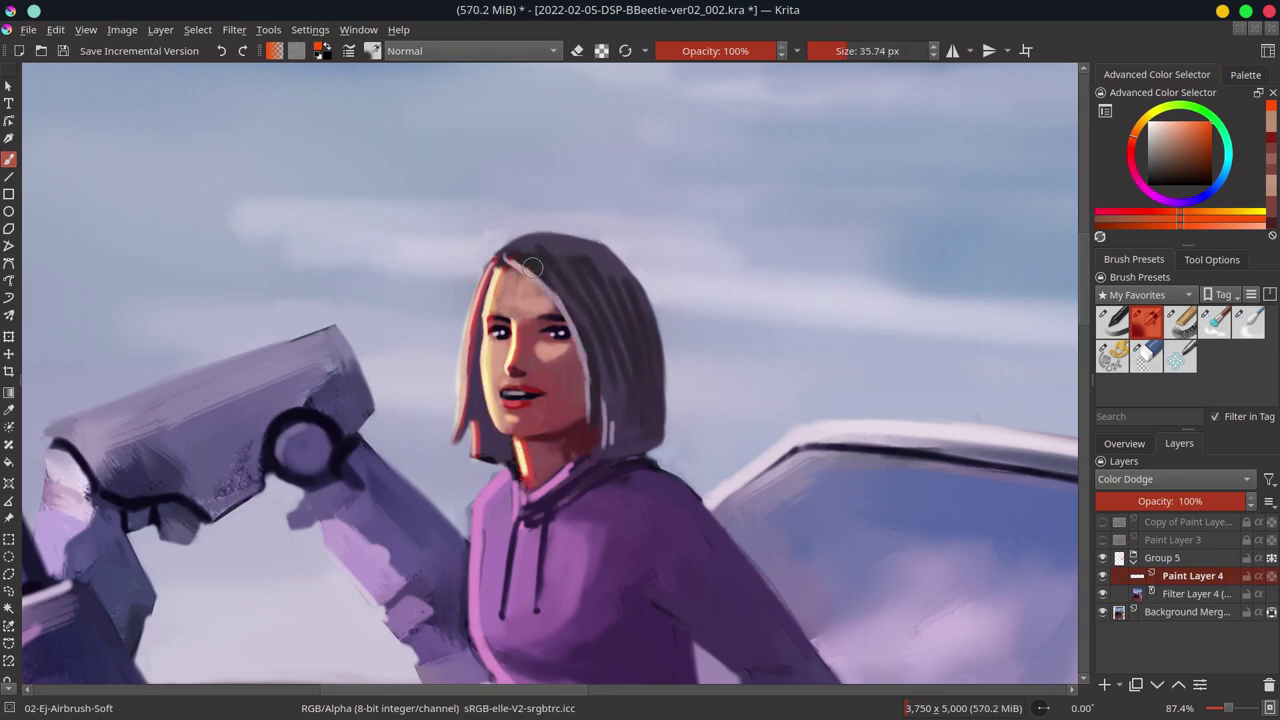
# Save, then paint warm rim light along the hoodie's edge and down the legs
pyautogui.scroll(-3, 515, 388)
pyautogui.hotkey('ctrl', 's')
pyautogui.moveTo(526, 390)
pyautogui.mouseDown()
pyautogui.moveTo(530, 456)
pyautogui.moveTo(560, 528)
pyautogui.mouseUp()
pyautogui.scroll(-1, 510, 366)
pyautogui.moveTo(540, 455)
pyautogui.mouseDown()
pyautogui.moveTo(500, 534)
pyautogui.moveTo(519, 393)
pyautogui.mouseUp()
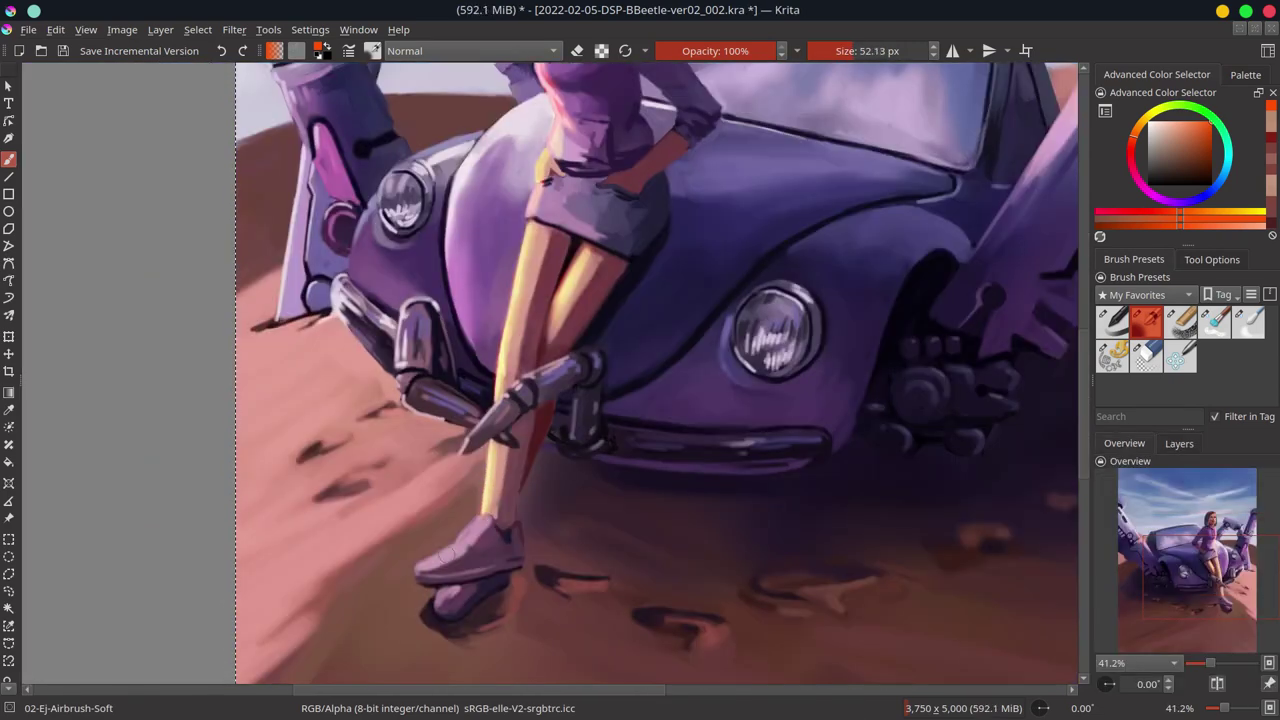
# Pan and rotate across the face, windshield, car and right robot leg, then fit the whole painting
pyautogui.moveTo(430, 418); pyautogui.dragTo(355, 440)
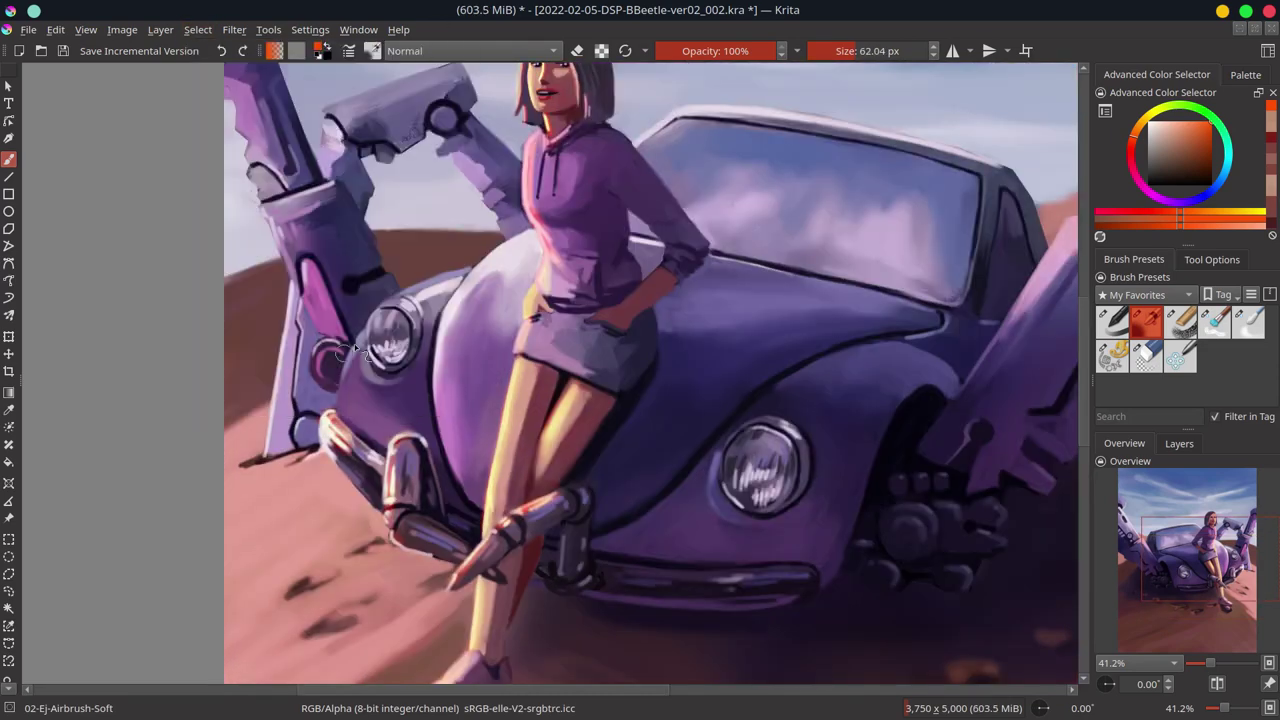
pyautogui.moveTo(413, 292)
pyautogui.mouseDown()
pyautogui.moveTo(703, 354)
pyautogui.moveTo(560, 380)
pyautogui.mouseUp()
pyautogui.press('5')
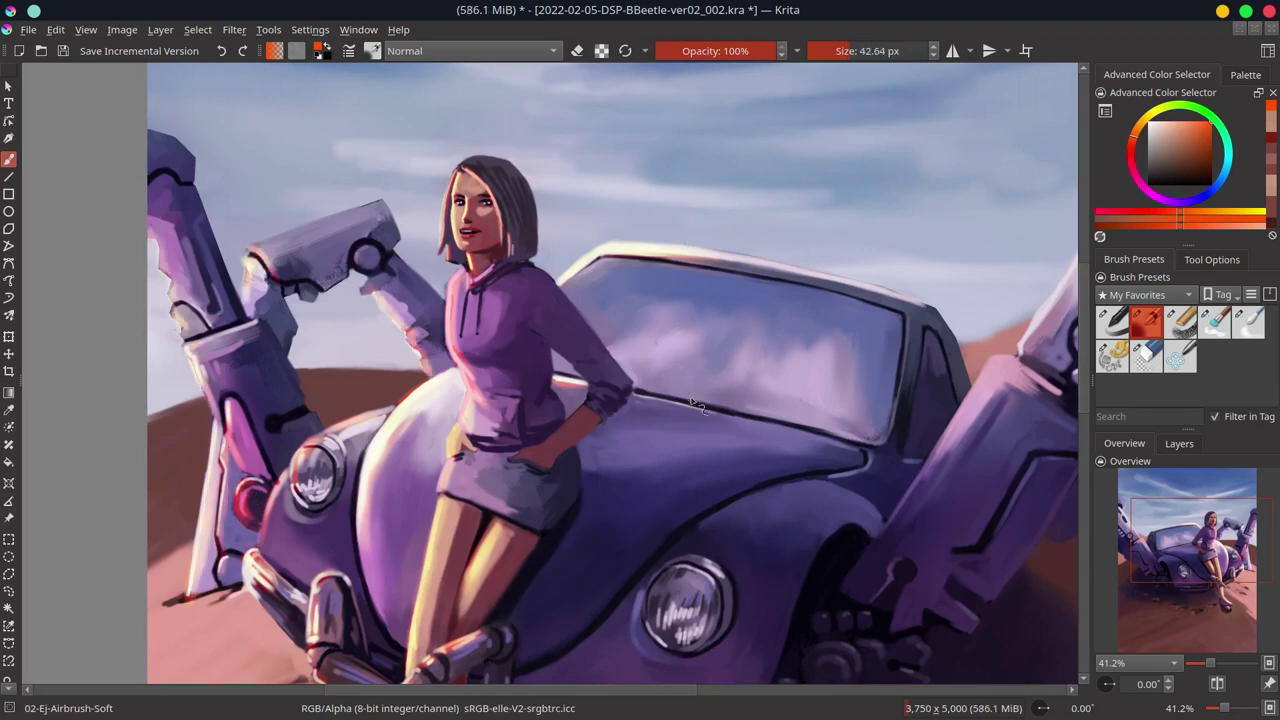
pyautogui.moveTo(325, 445); pyautogui.dragTo(100, 520)
pyautogui.moveTo(630, 425); pyautogui.dragTo(450, 450)
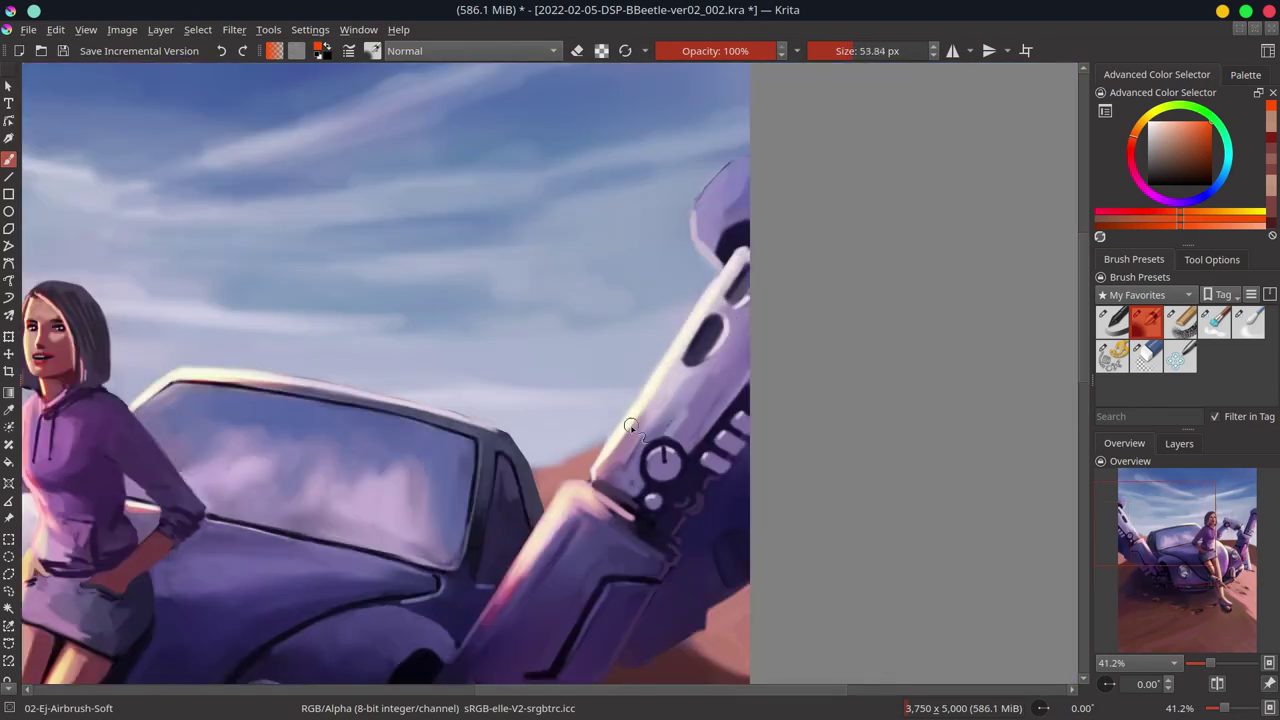
pyautogui.press('2')
pyautogui.click(1179, 443)
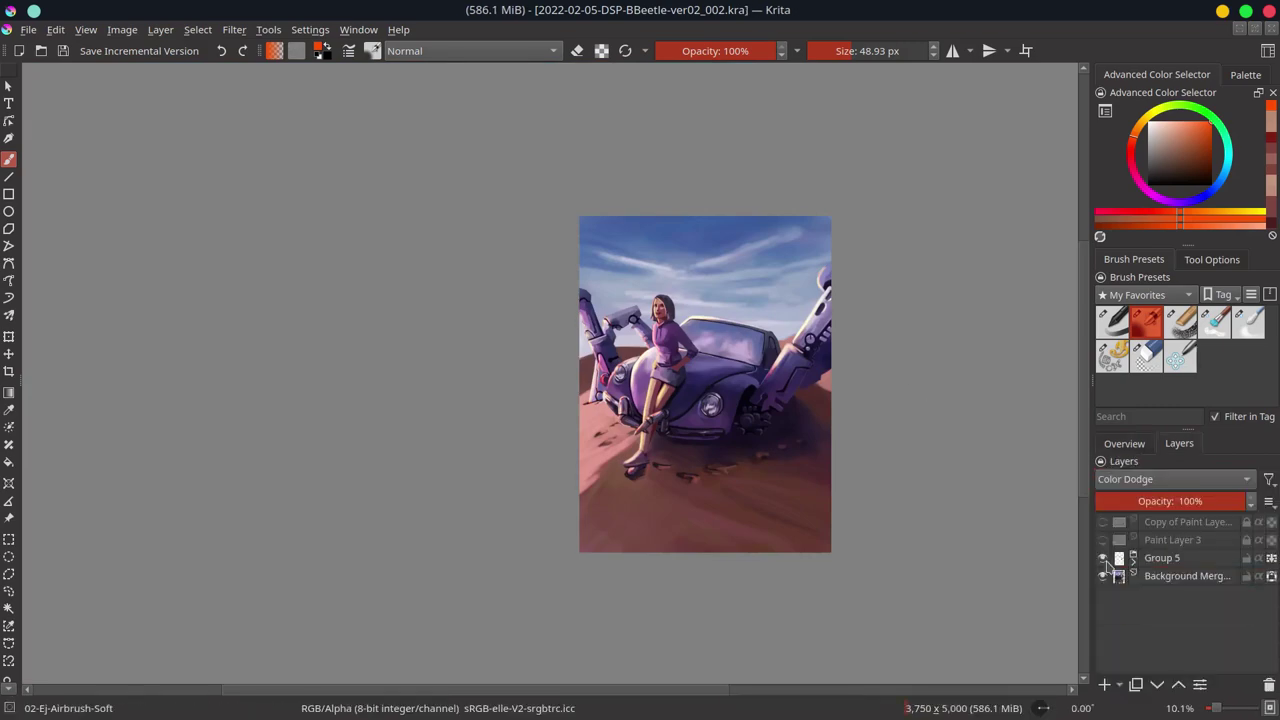